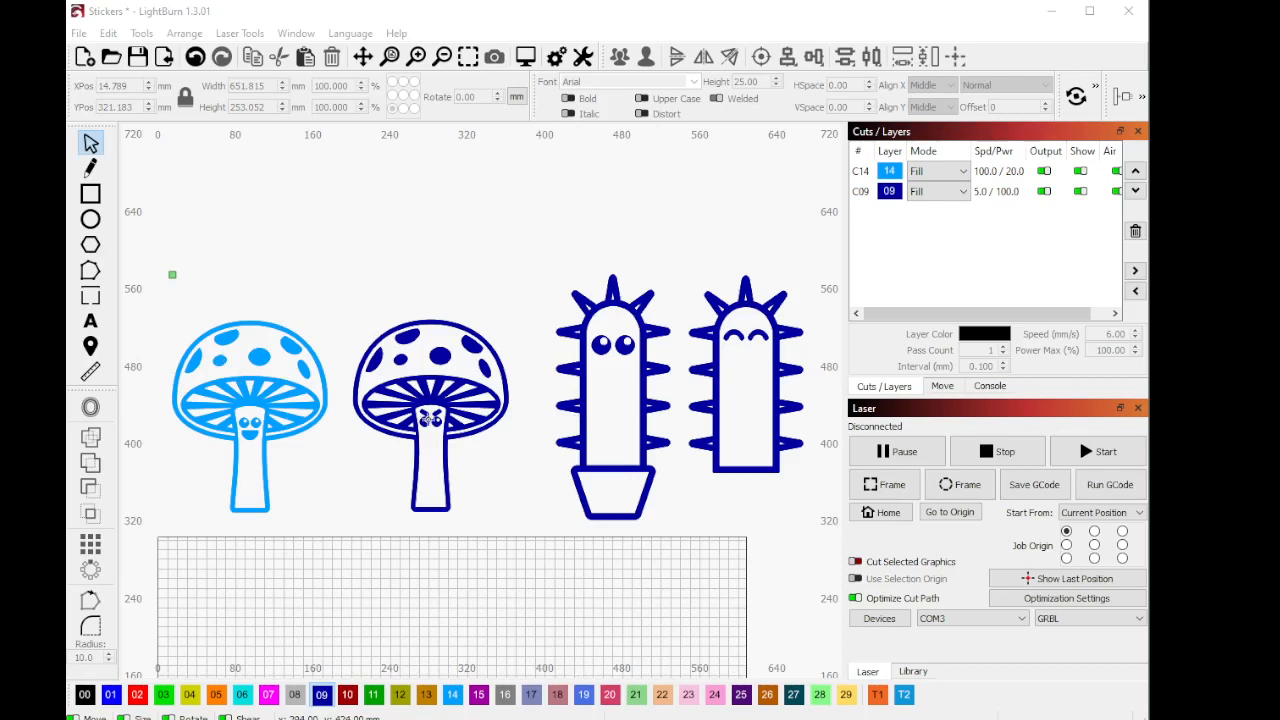
Step: Draw a circle about 165 mm in diameter on the work area below the artwork and assign it to layer 00
scroll(359, 281, "down", 3)
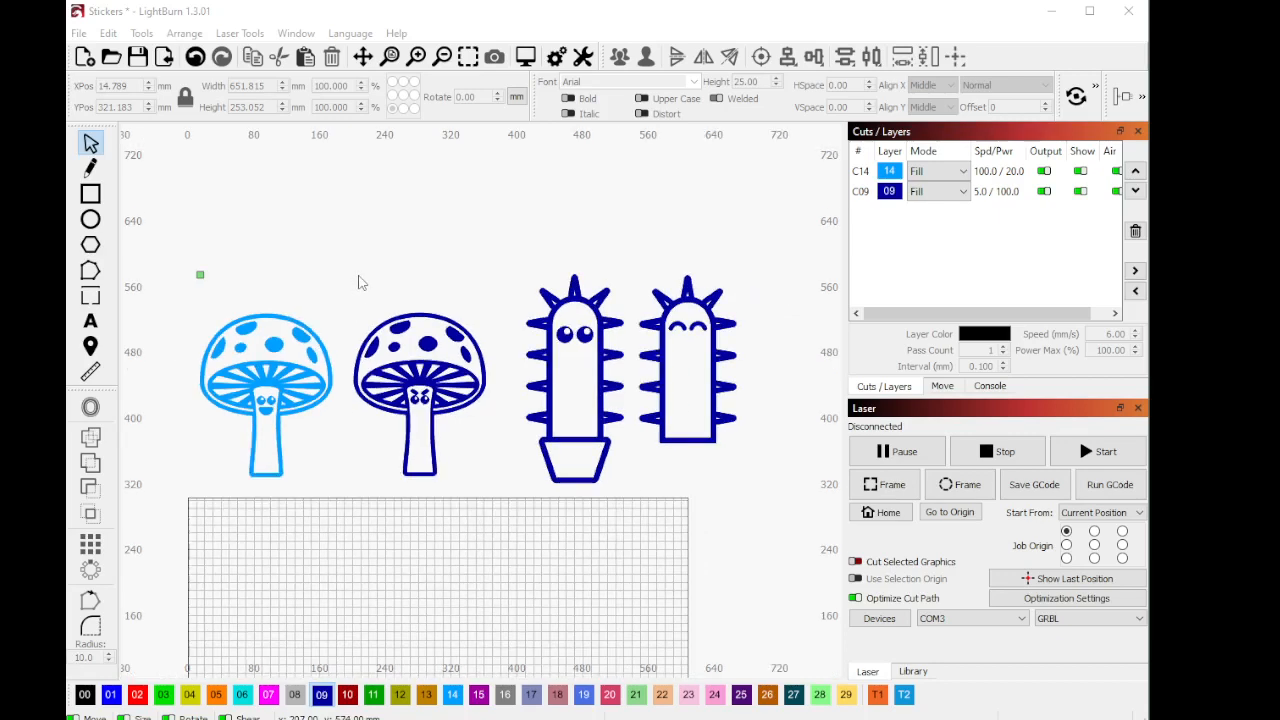
scroll(349, 234, "up", 1)
scroll(340, 346, "down", 1)
scroll(340, 346, "up", 4)
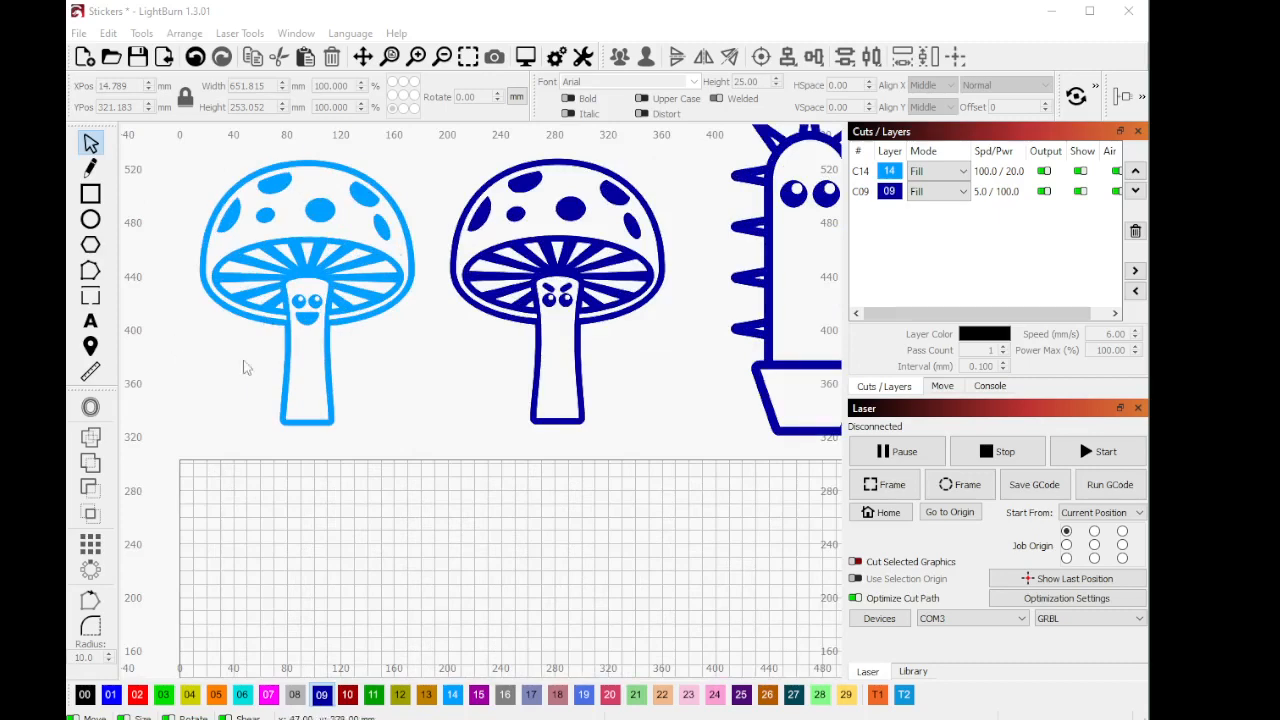
scroll(217, 170, "down", 2)
scroll(248, 162, "up", 2)
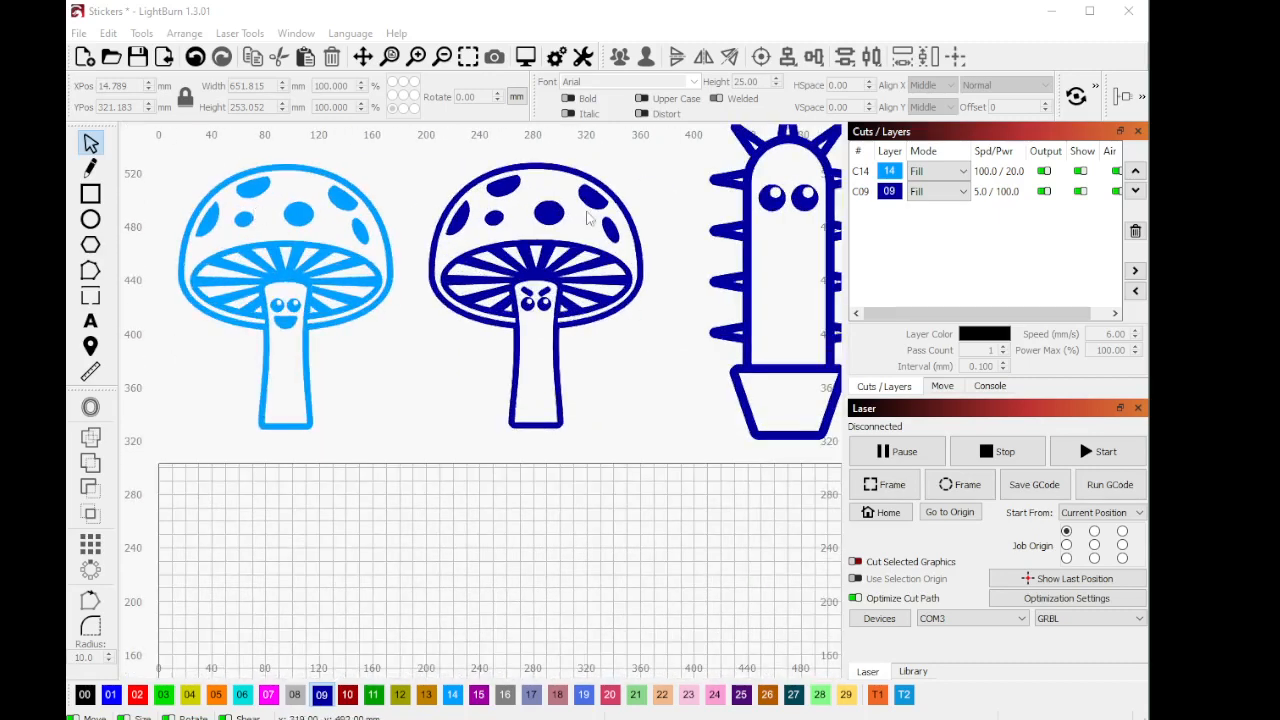
scroll(437, 228, "down", 2)
left_click(91, 219)
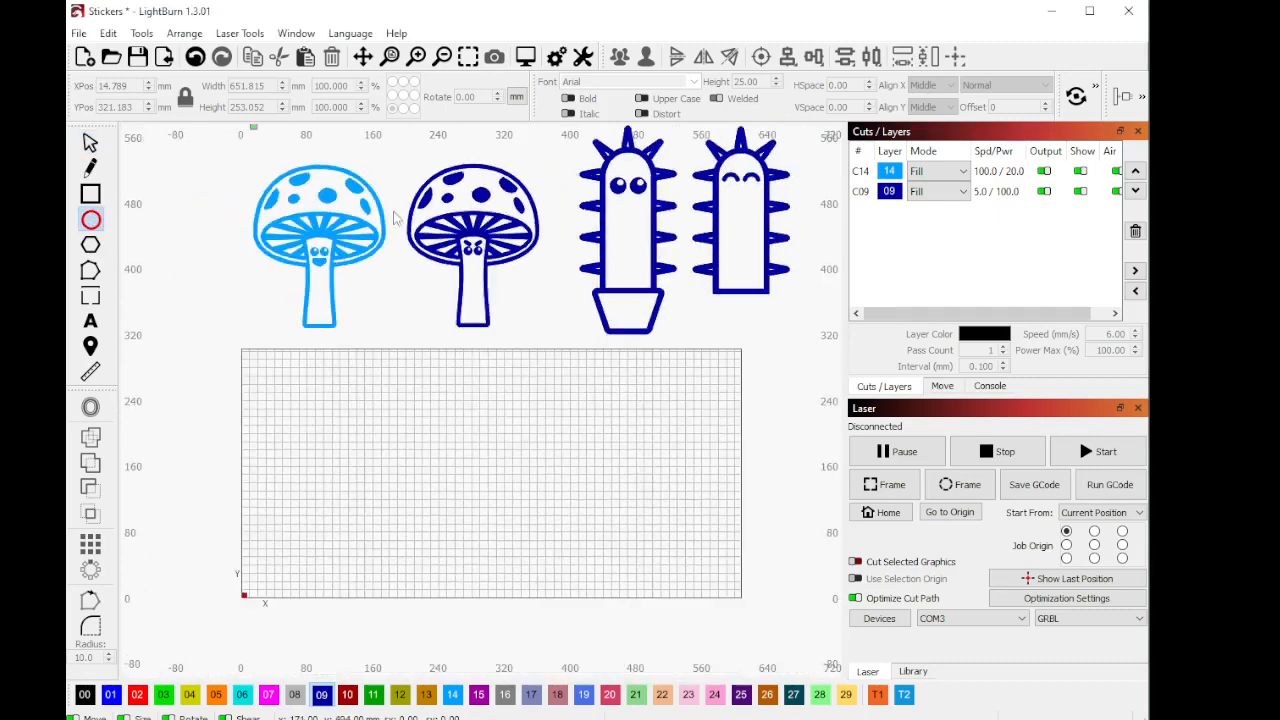
scroll(398, 218, "down", 1)
left_click_drag(338, 416, 472, 524)
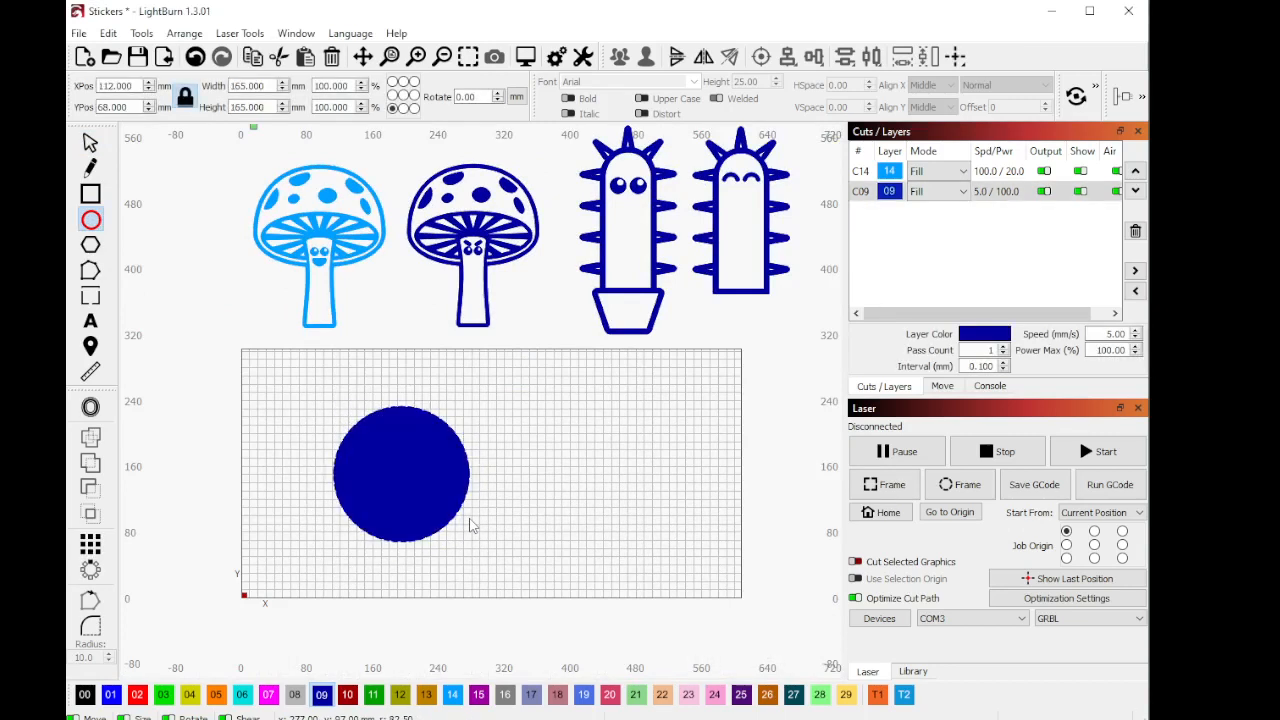
left_click(90, 143)
left_click(85, 694)
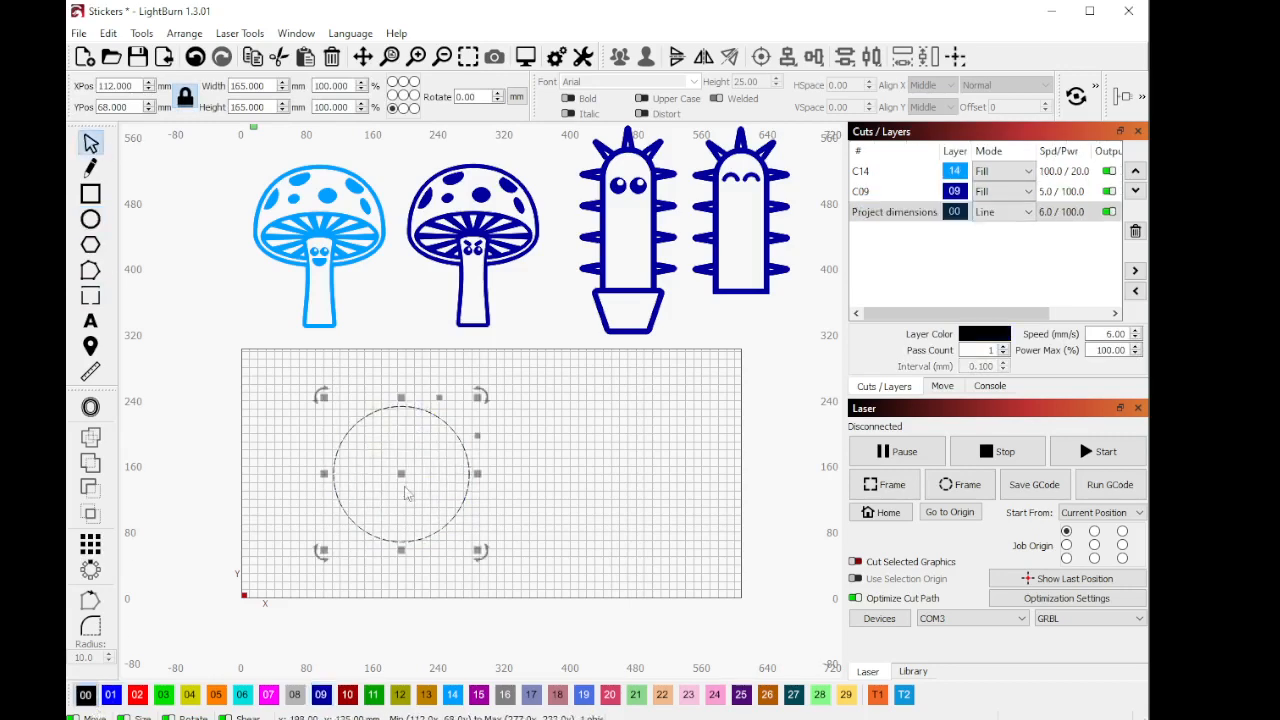
Step: Convert the circle to a path for node editing
scroll(427, 422, "up", 5)
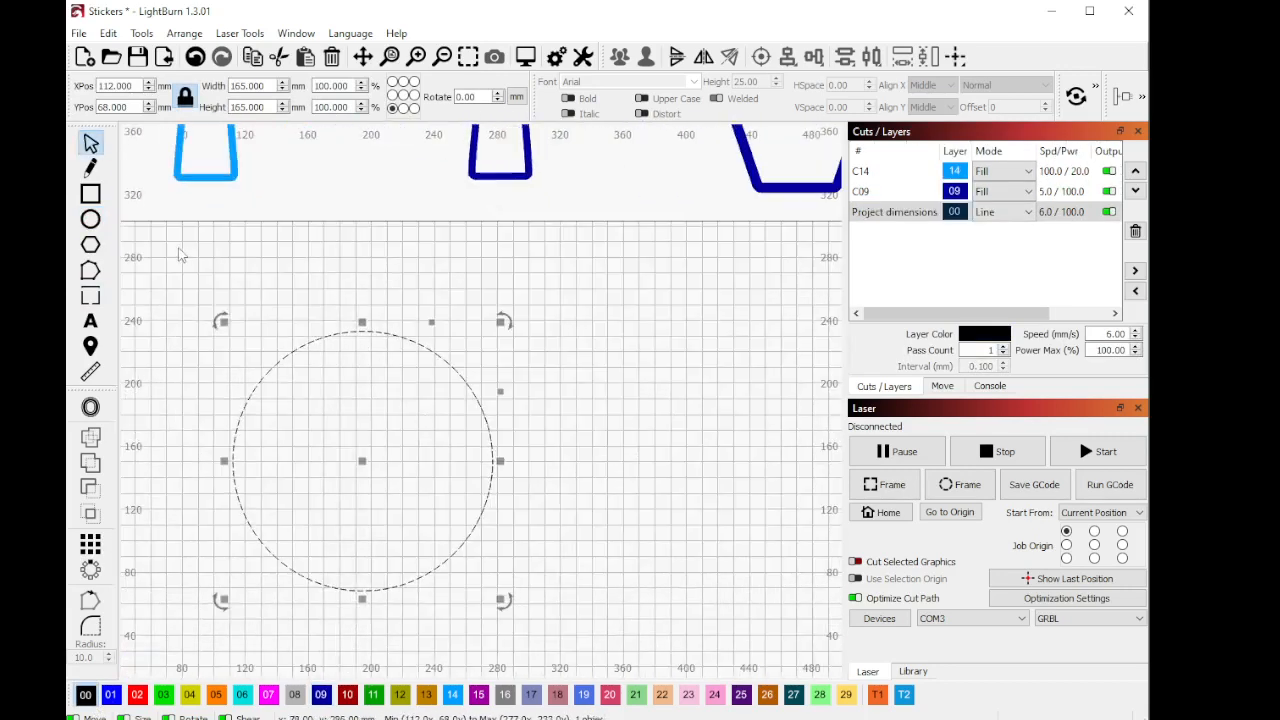
left_click(92, 271)
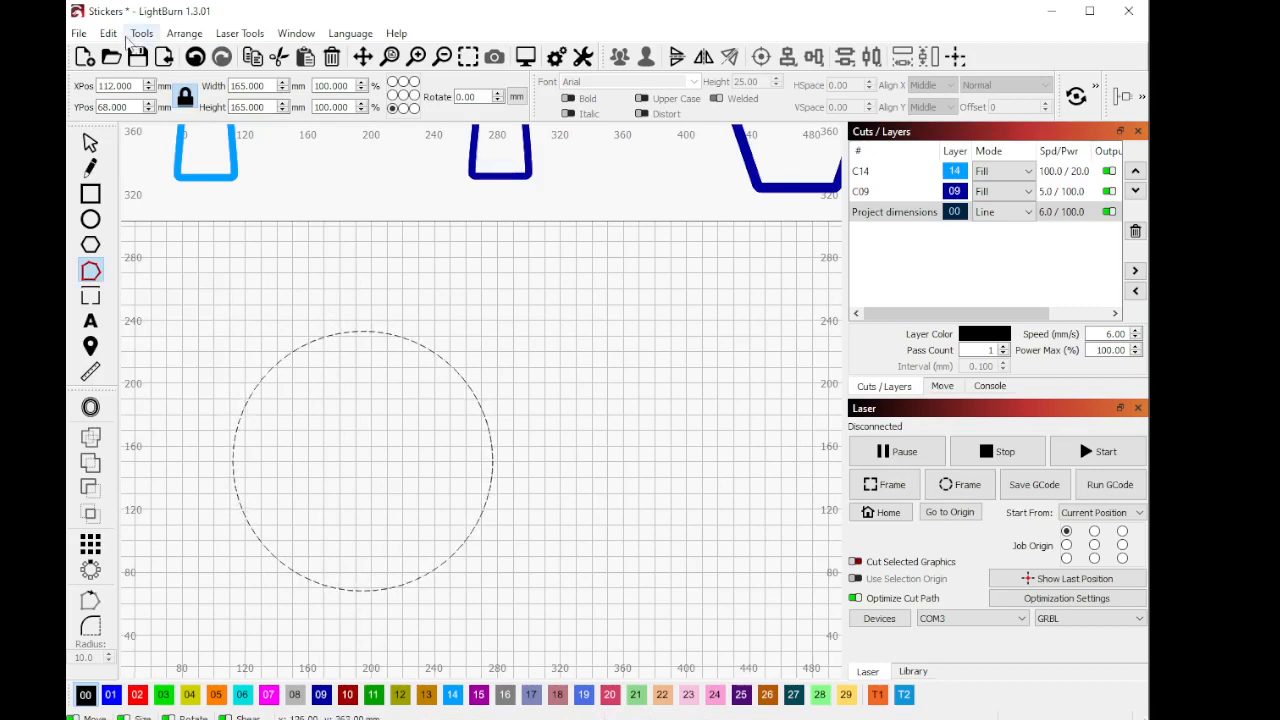
left_click(108, 34)
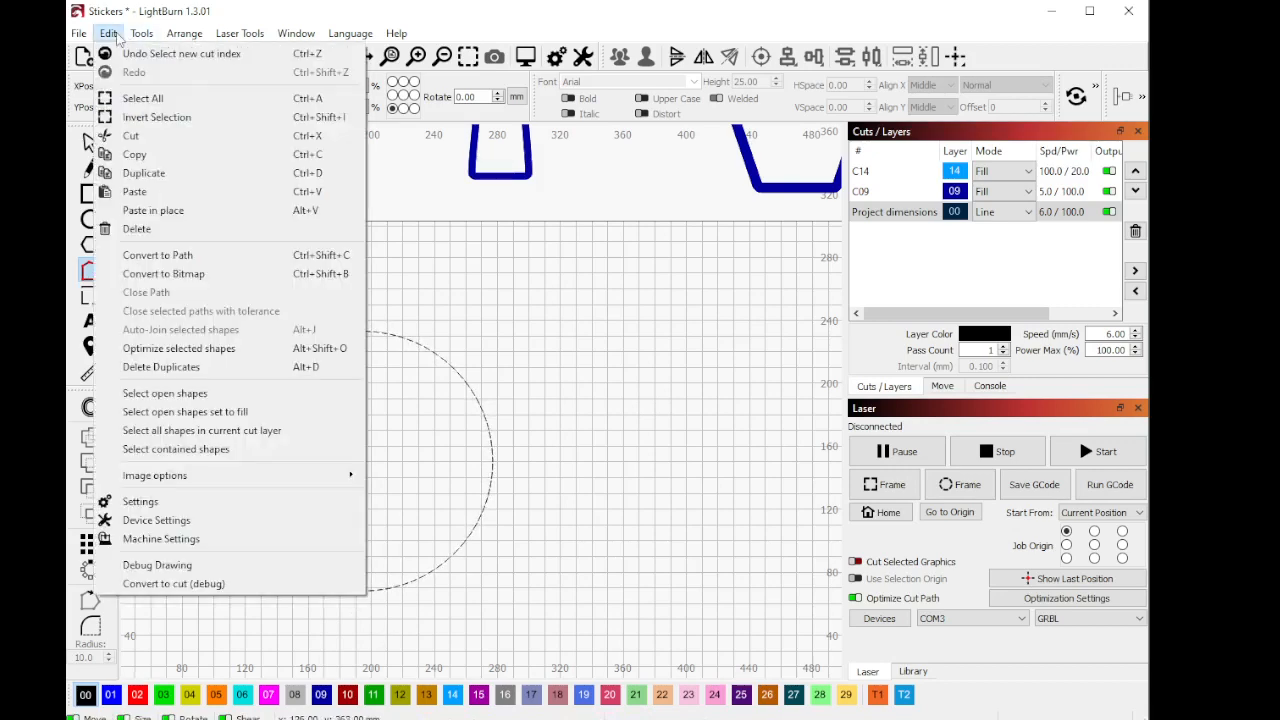
left_click(199, 260)
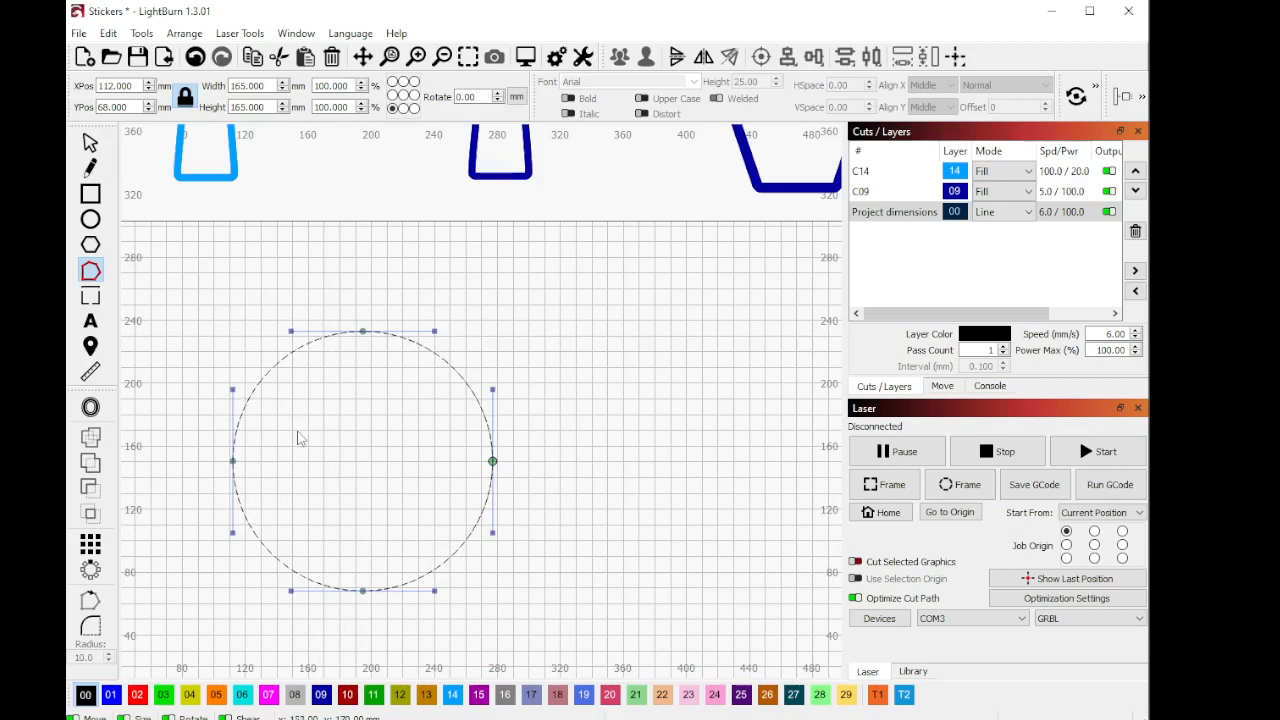
Step: Move the path's top node slightly down and its bottom node up until the shape is about 118 mm high
scroll(363, 529, "down", 1)
scroll(363, 517, "up", 1)
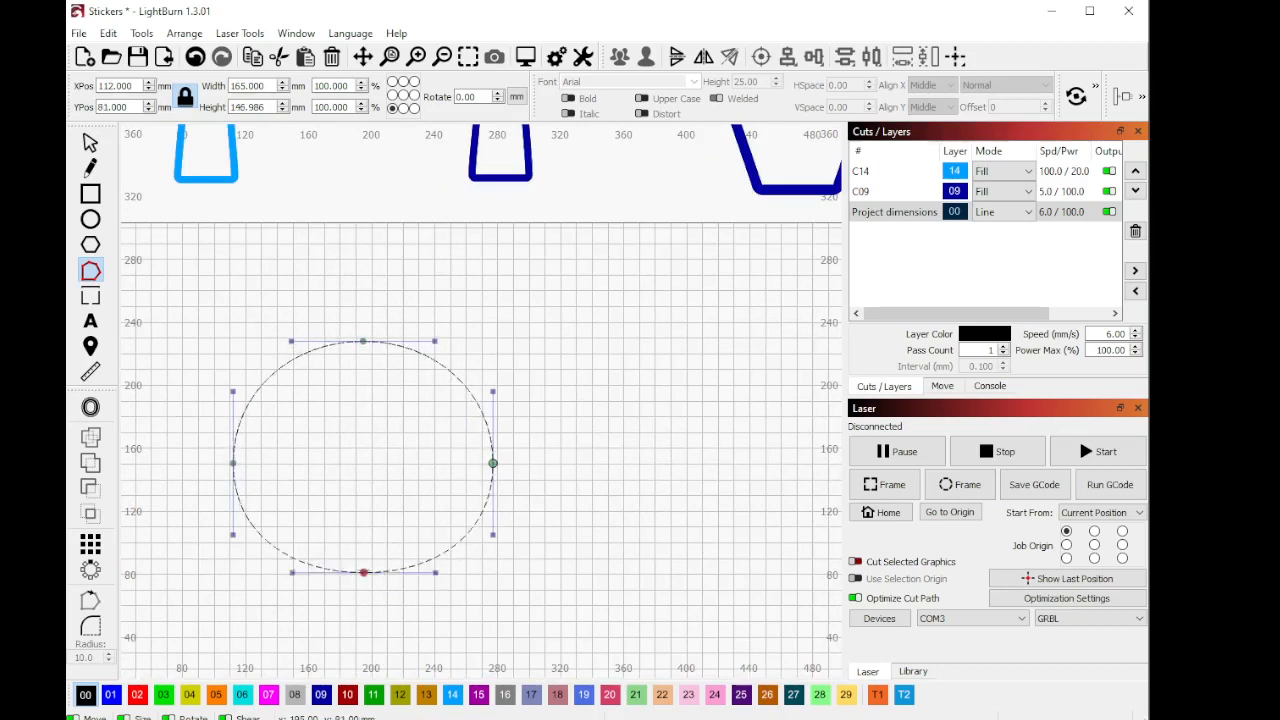
left_click_drag(363, 572, 364, 530)
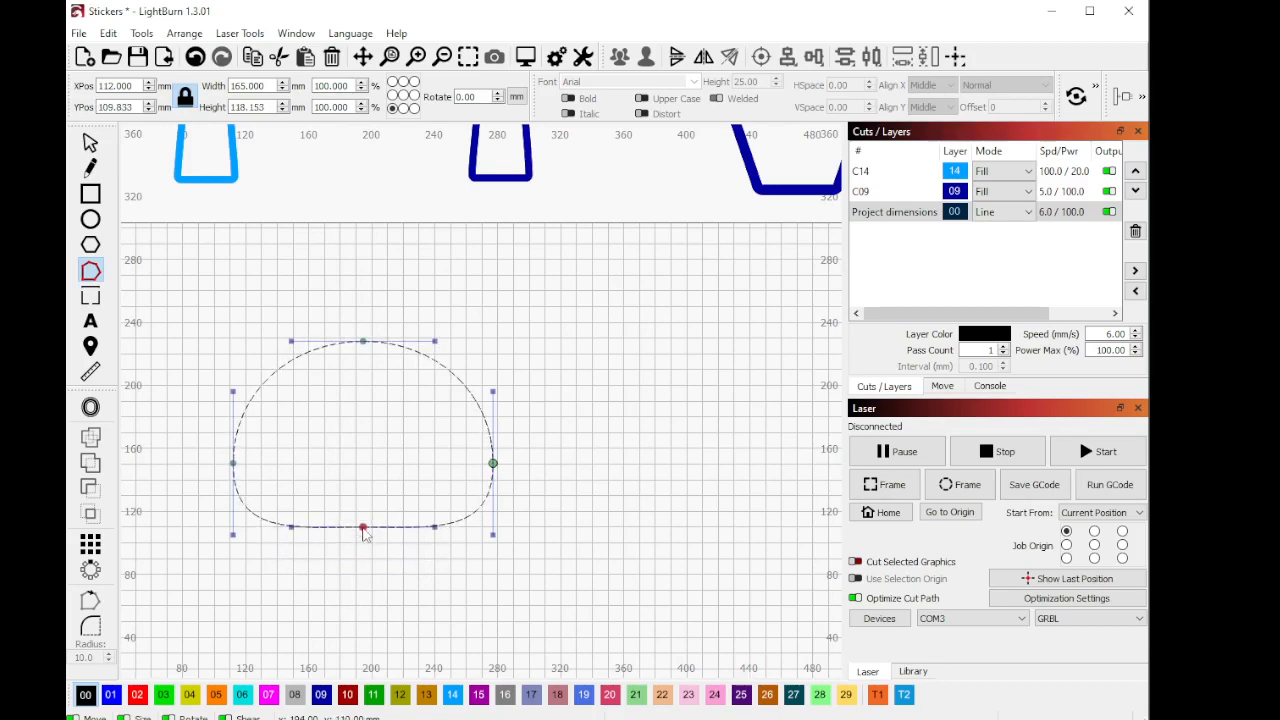
Step: Shorten the lower curve handles of both side nodes to give the mushroom cap a shallow rounded underside, and finish node editing
scroll(365, 590, "down", 3)
scroll(345, 540, "up", 4)
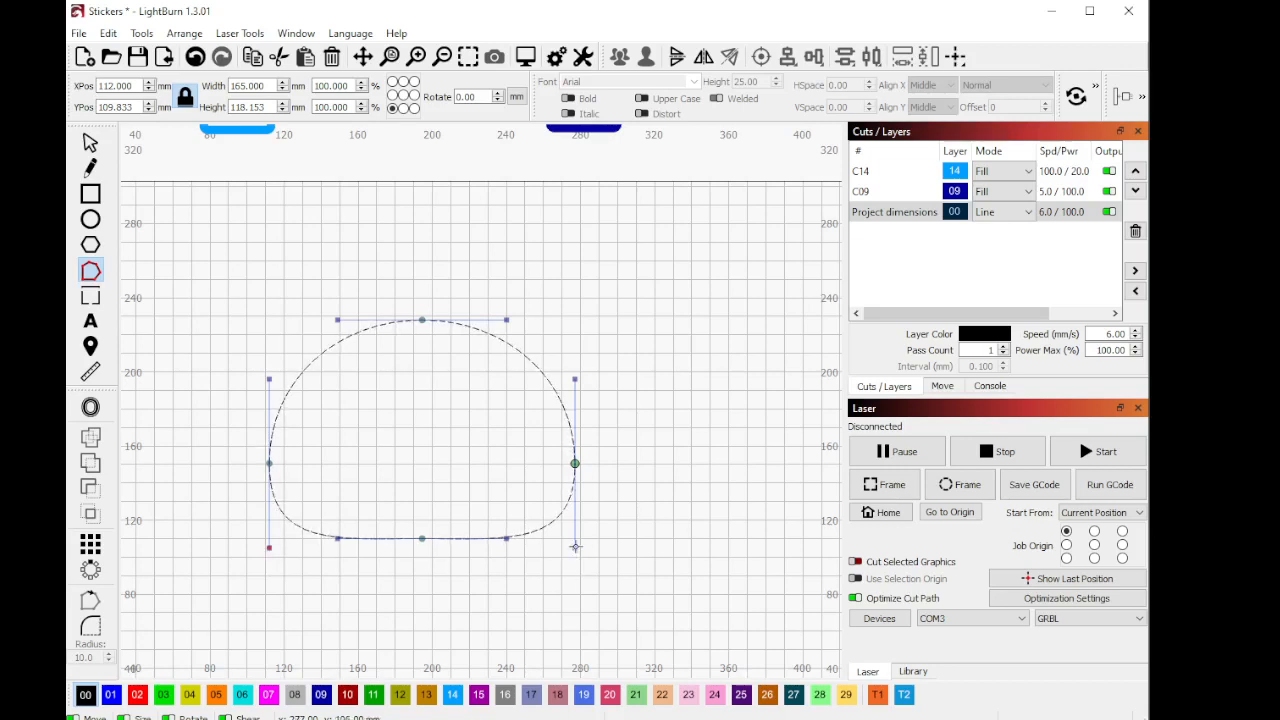
left_click_drag(573, 547, 578, 502)
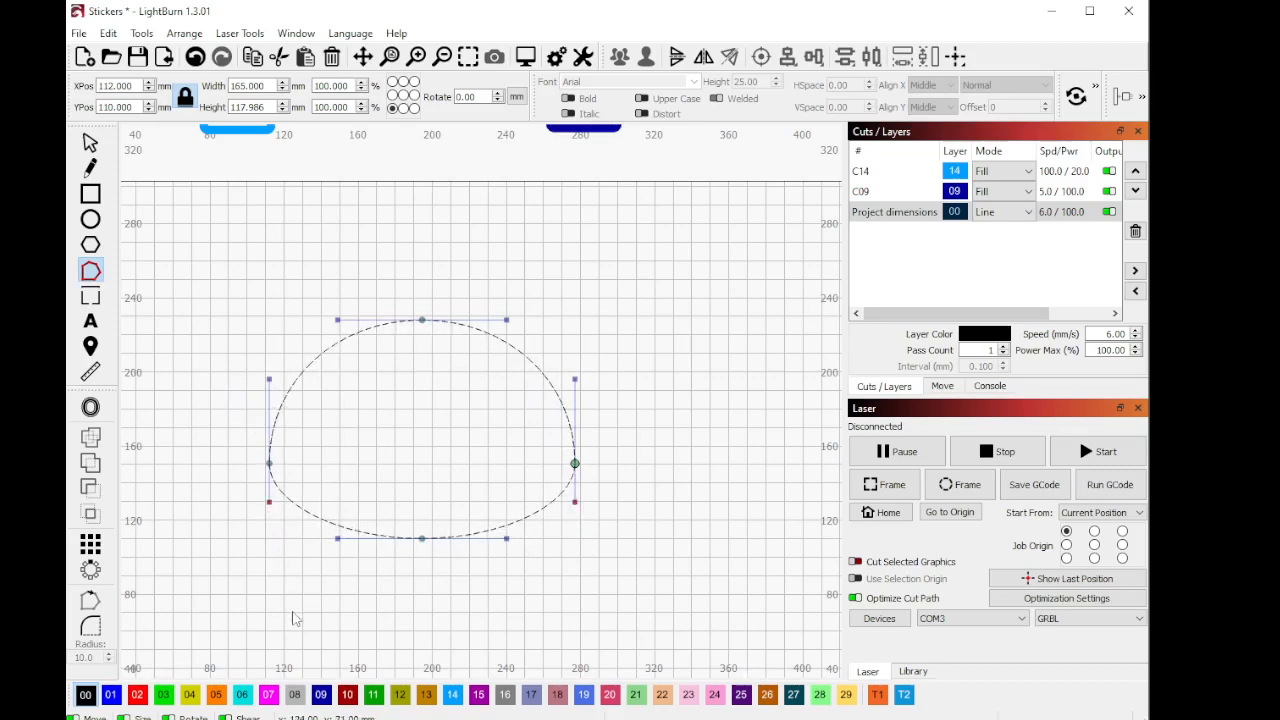
scroll(291, 614, "down", 4)
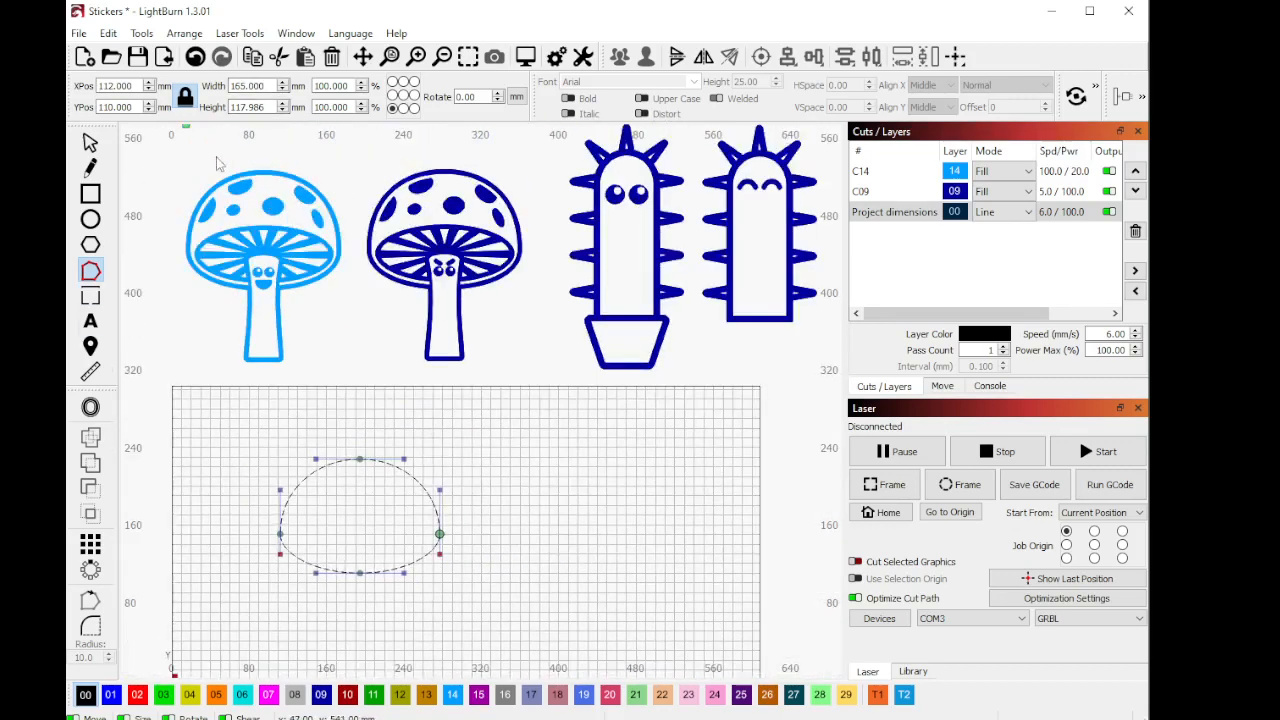
scroll(369, 461, "down", 1)
scroll(367, 473, "up", 1)
scroll(365, 480, "up", 2)
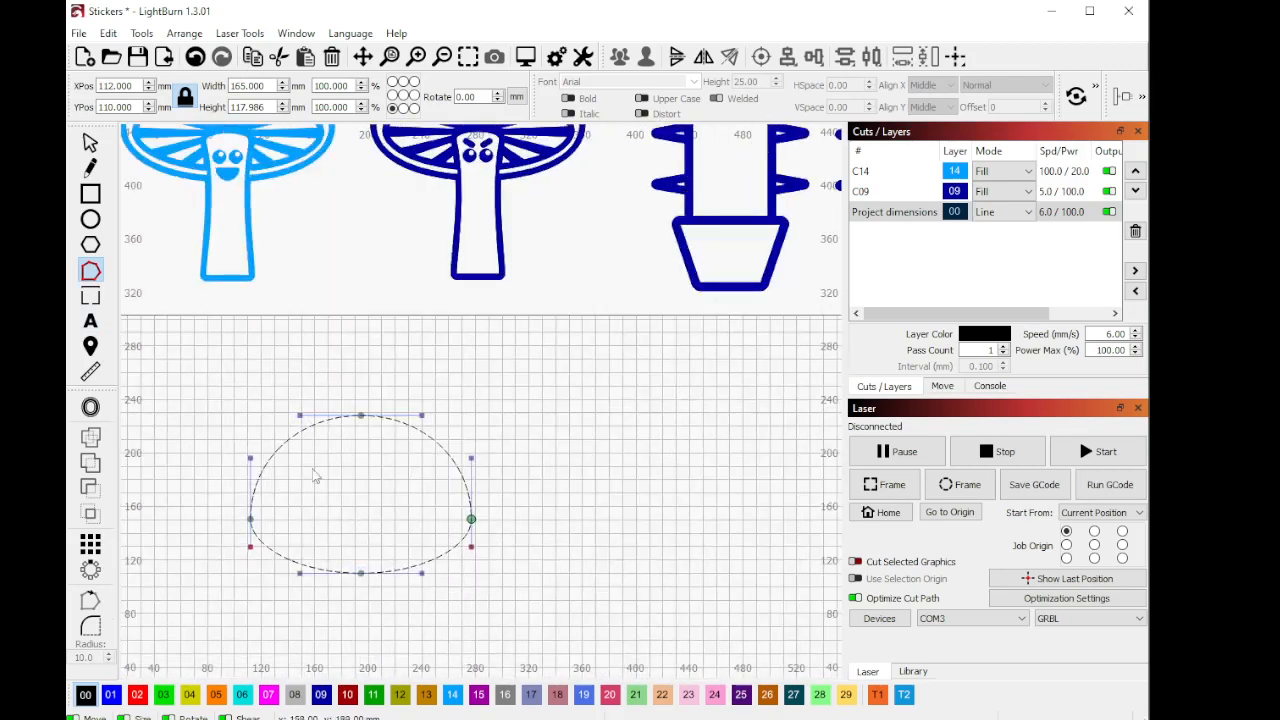
left_click(91, 143)
left_click(345, 537)
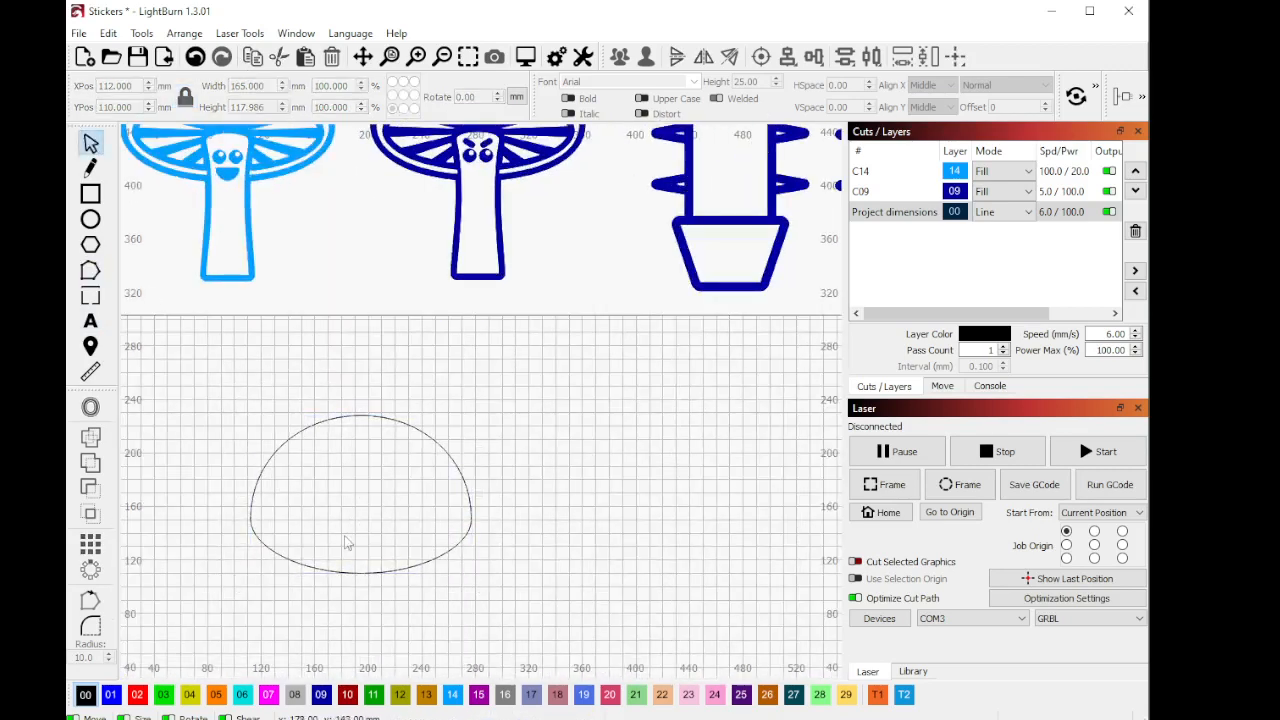
Step: Draw an ellipse about 155 mm wide and 64 mm high inside the lower part of the cap outline
scroll(378, 478, "down", 1)
scroll(344, 492, "up", 1)
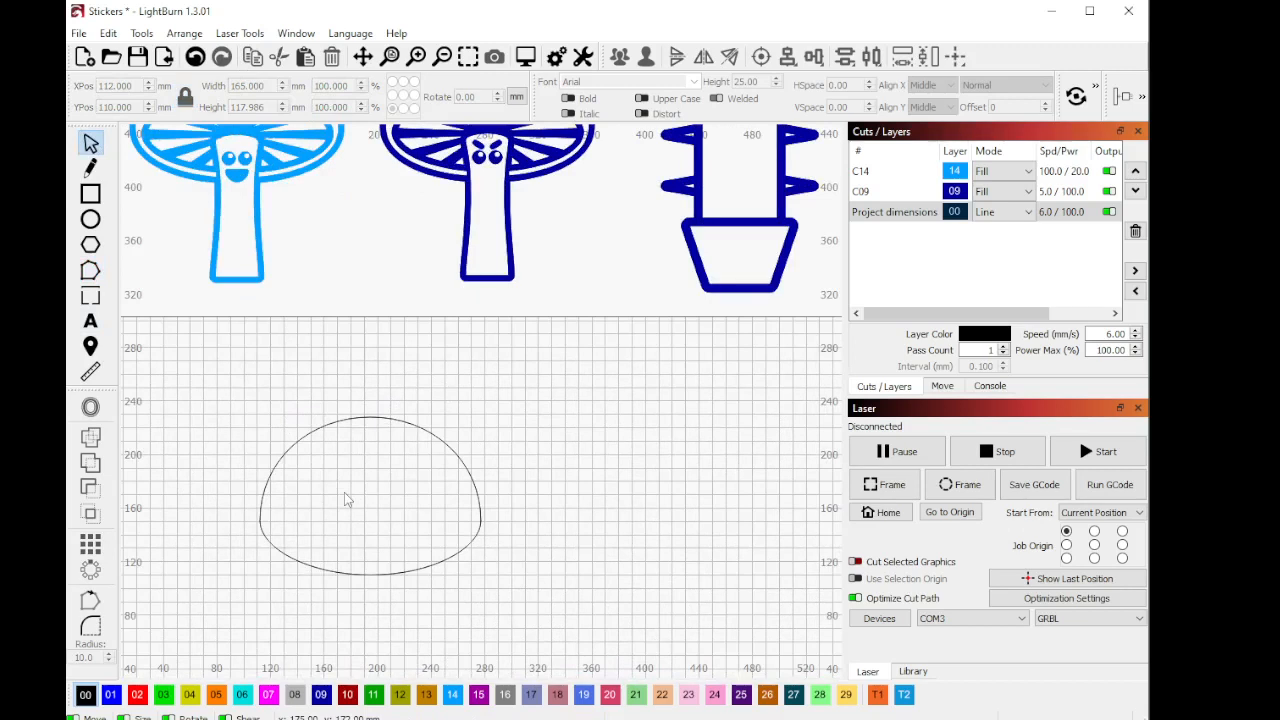
left_click(91, 219)
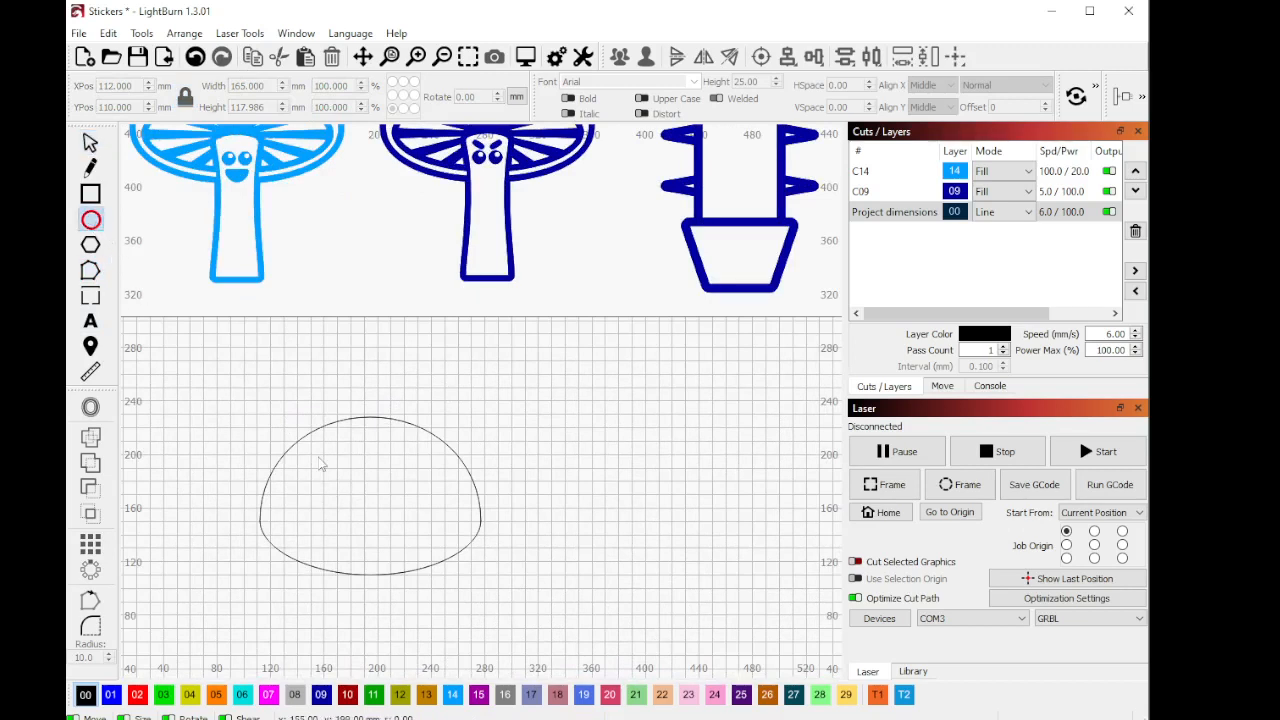
left_click_drag(272, 480, 480, 571)
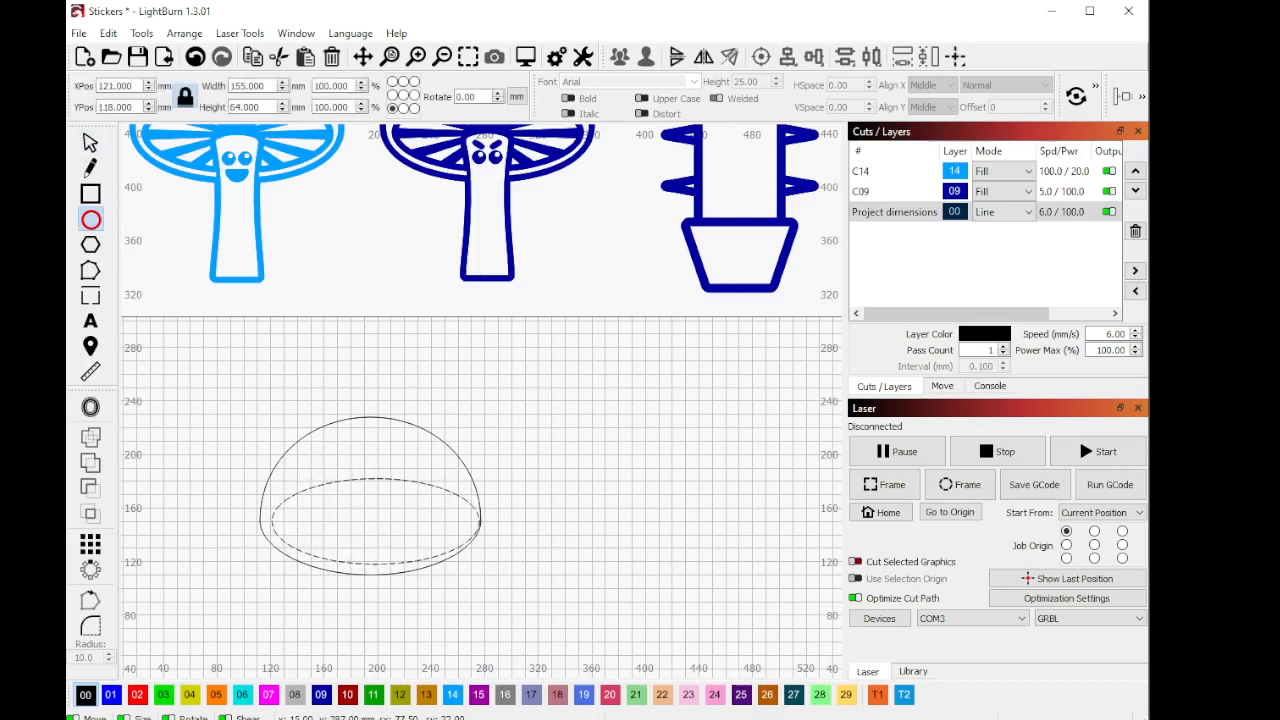
left_click(90, 142)
Step: Select the cap outline and the ellipse, align them with Align V-Center, and clear the selection
scroll(263, 400, "up", 2)
scroll(405, 492, "down", 1)
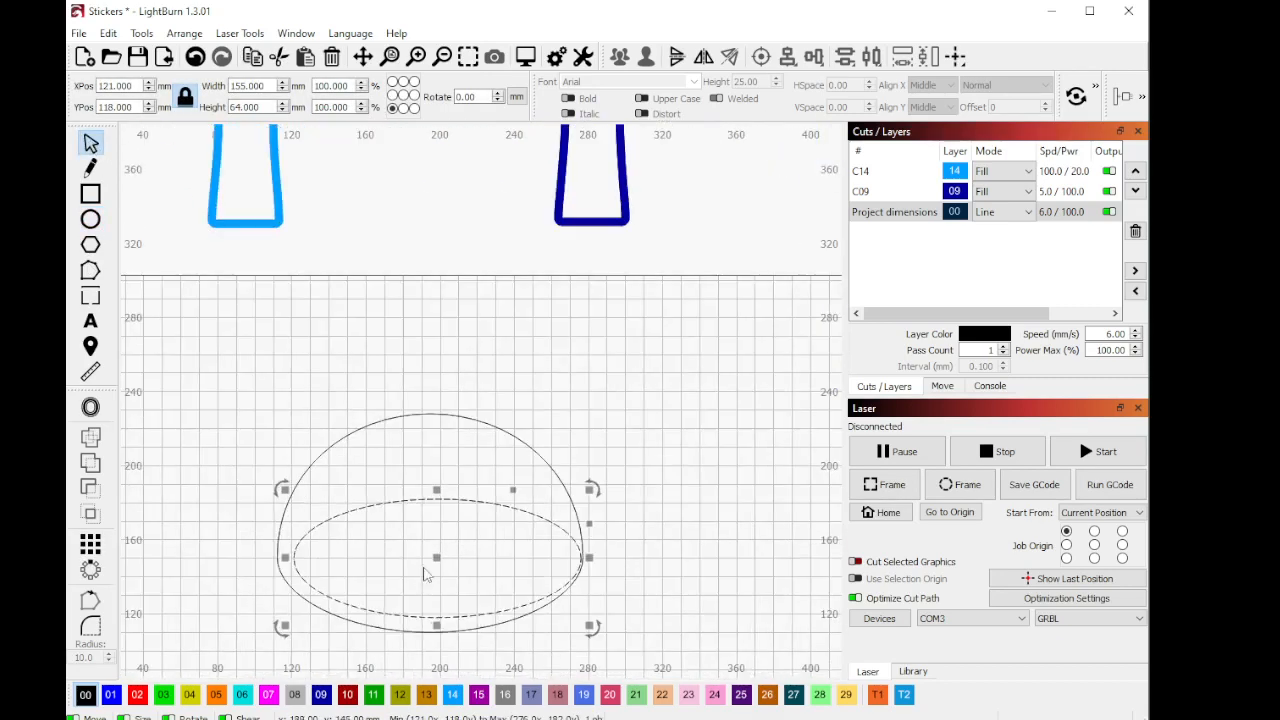
left_click_drag(728, 643, 480, 464)
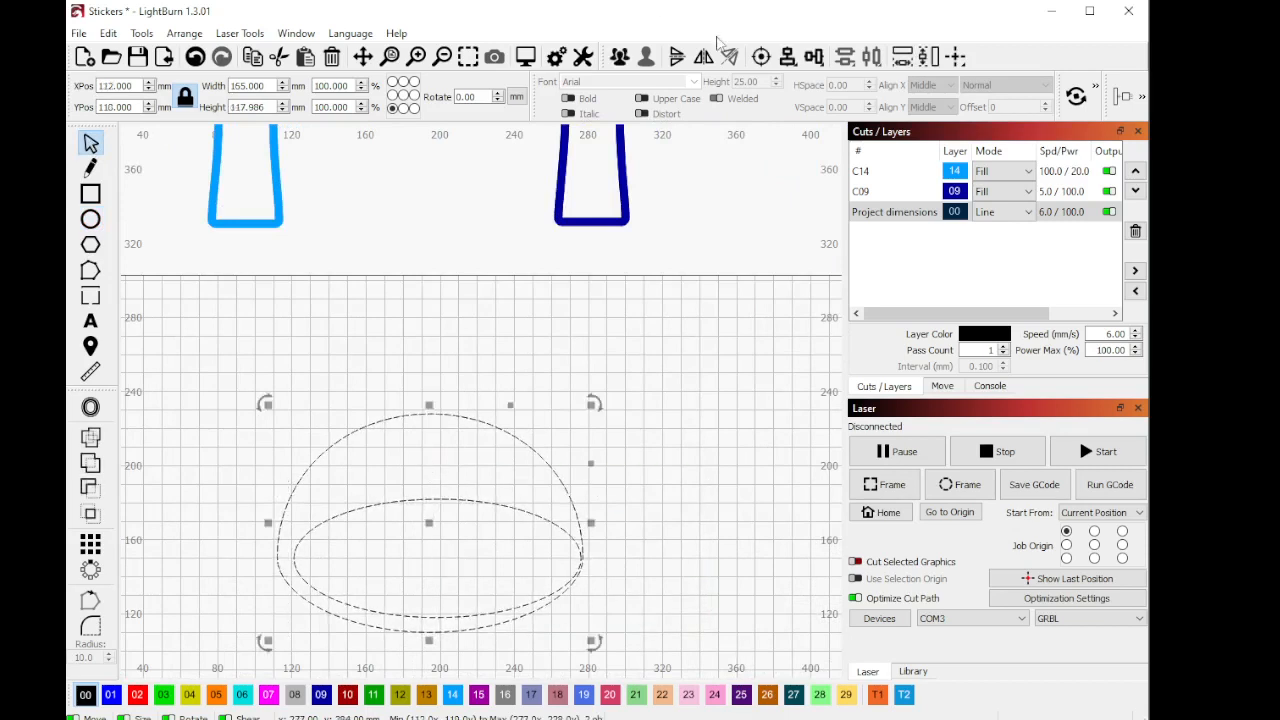
left_click(800, 58)
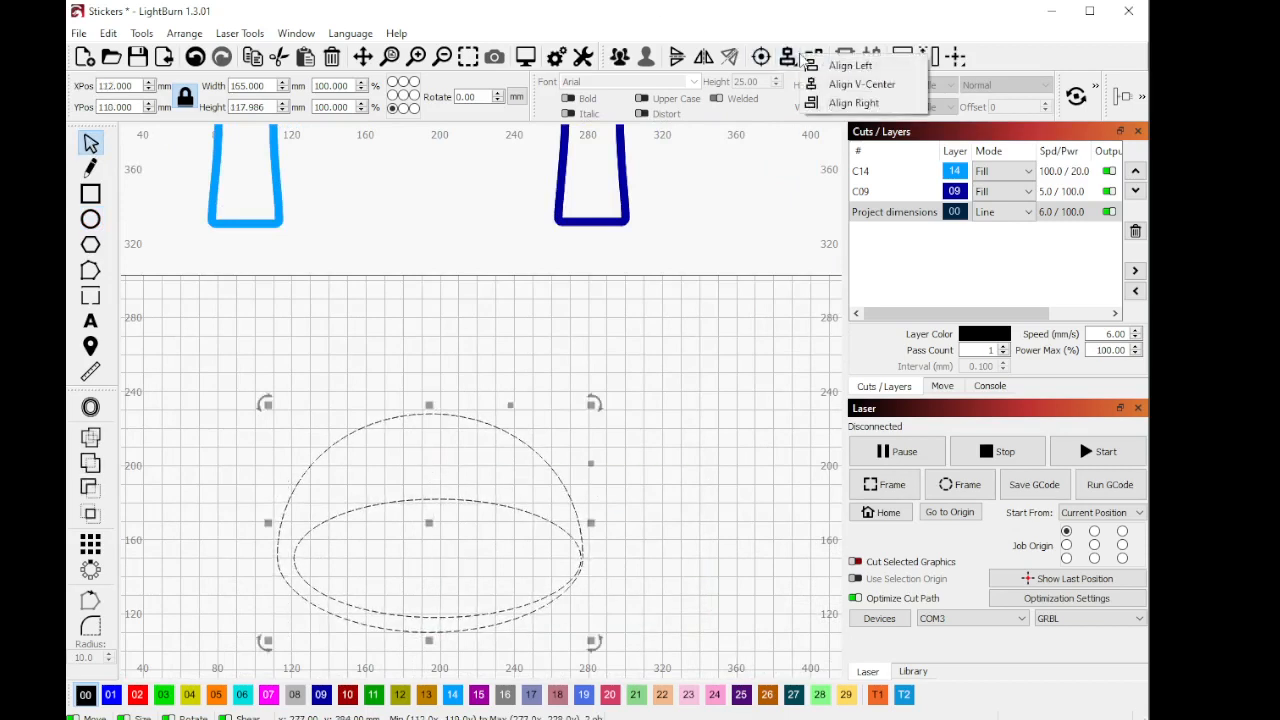
left_click(857, 80)
key("Escape")
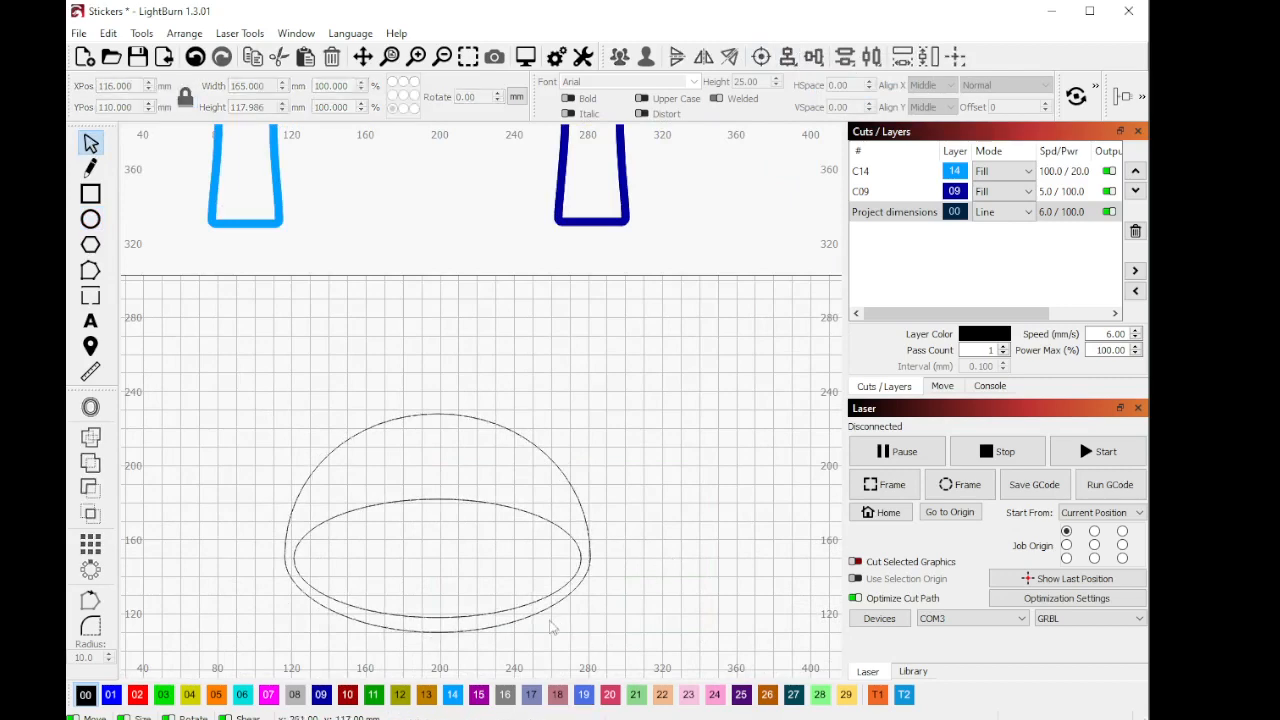
Step: Stretch the inner ellipse vertically to about 72 mm high while keeping its width
scroll(510, 622, "up", 2)
left_click(402, 614)
left_click_drag(400, 622, 406, 632)
left_click(751, 318)
scroll(506, 471, "down", 5)
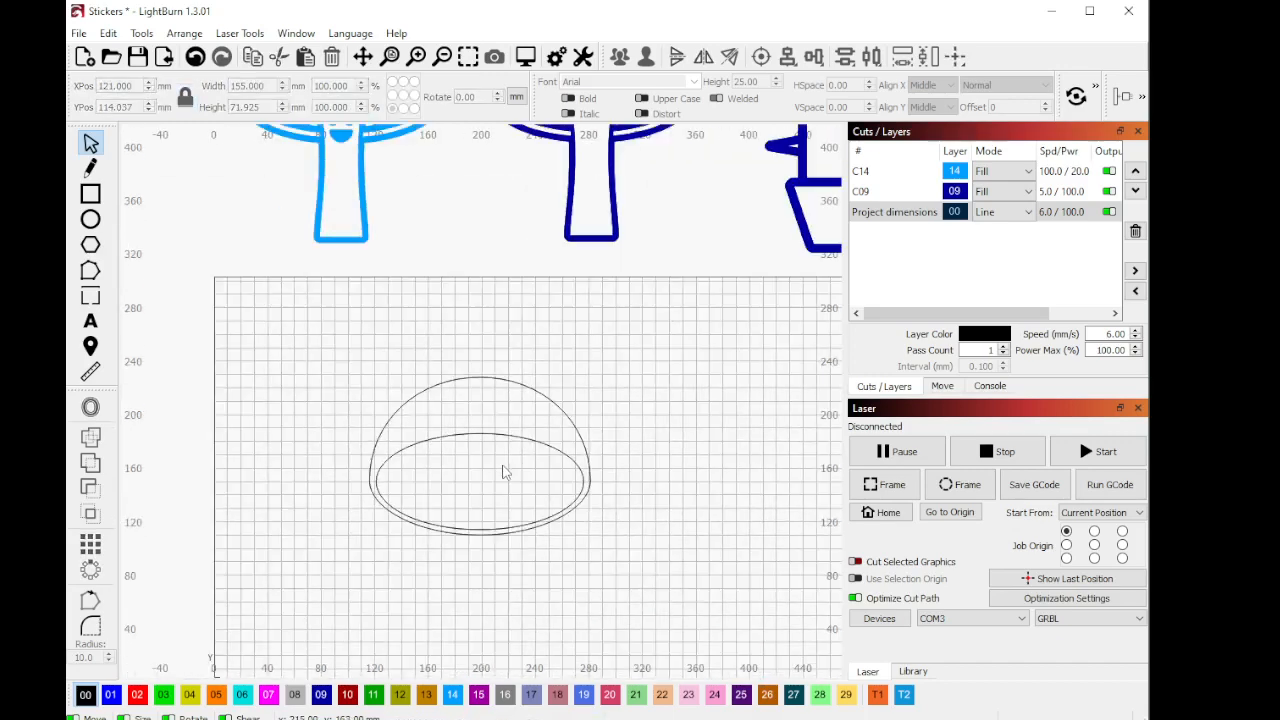
Step: Offset the cap outline and ellipse inward by 5 mm with round corners, keeping the original objects
scroll(448, 531, "up", 2)
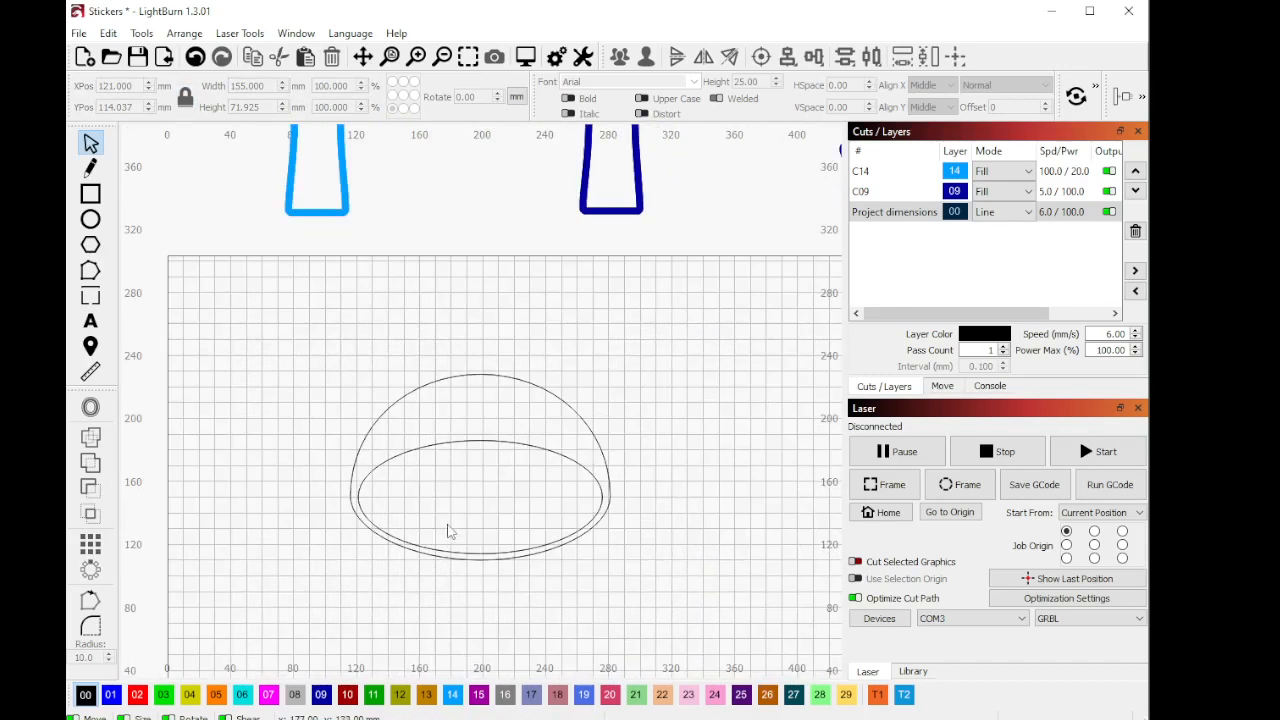
scroll(490, 543, "up", 3)
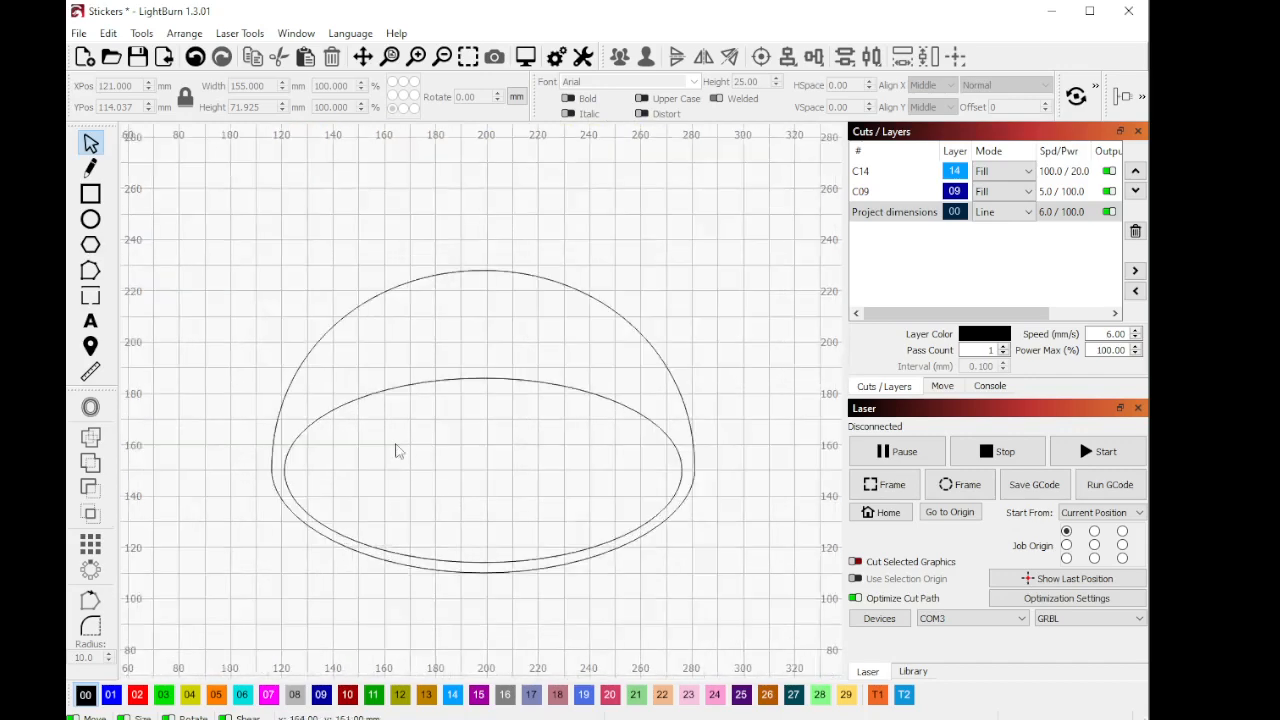
scroll(200, 377, "down", 1)
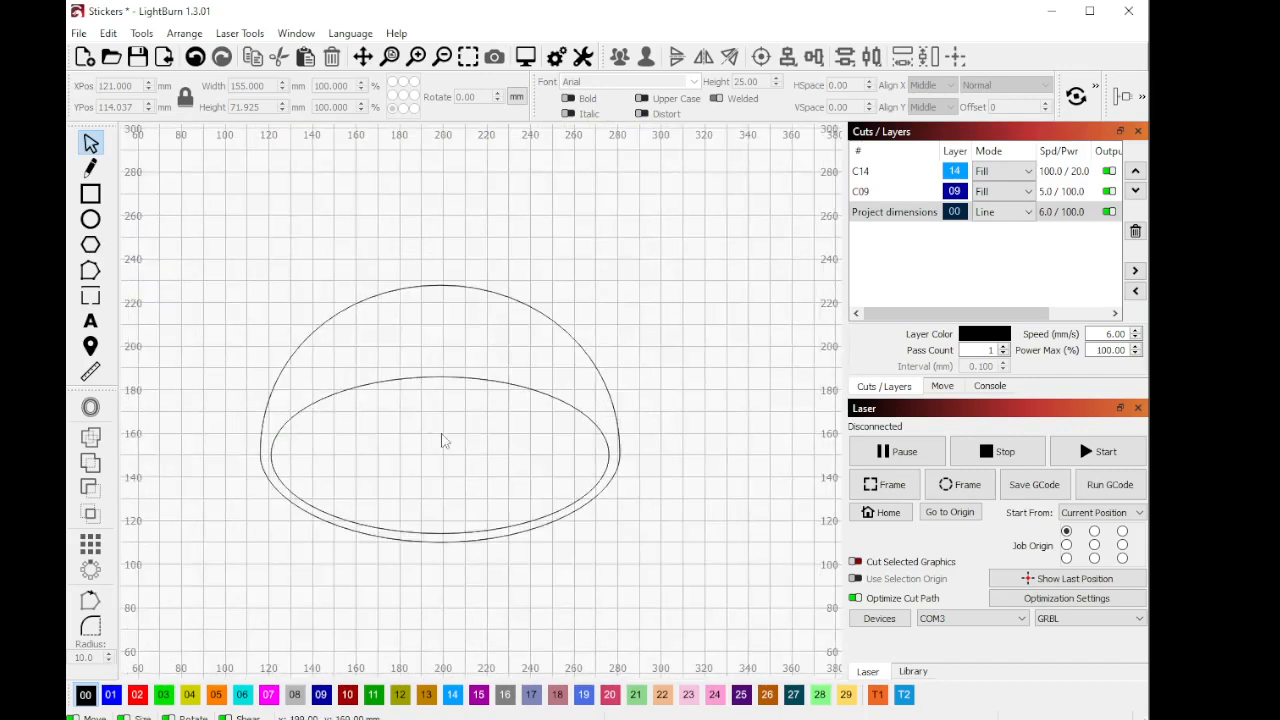
left_click_drag(441, 434, 273, 240)
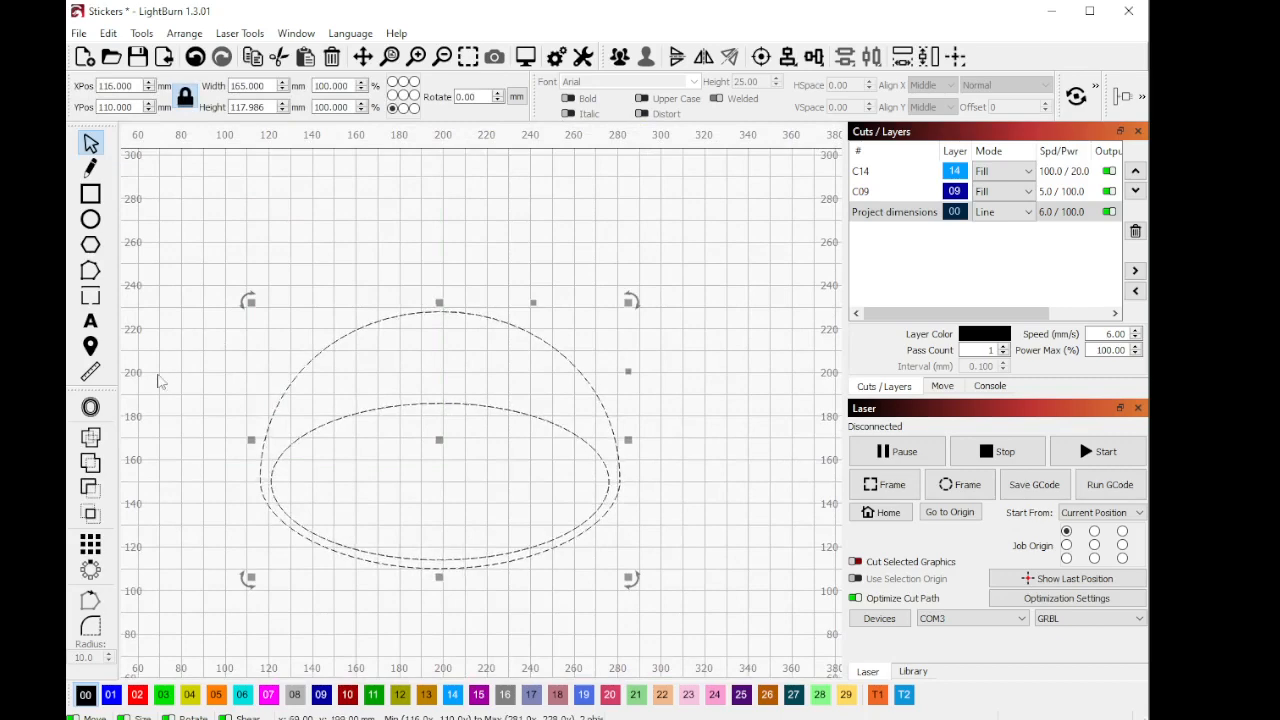
left_click(91, 407)
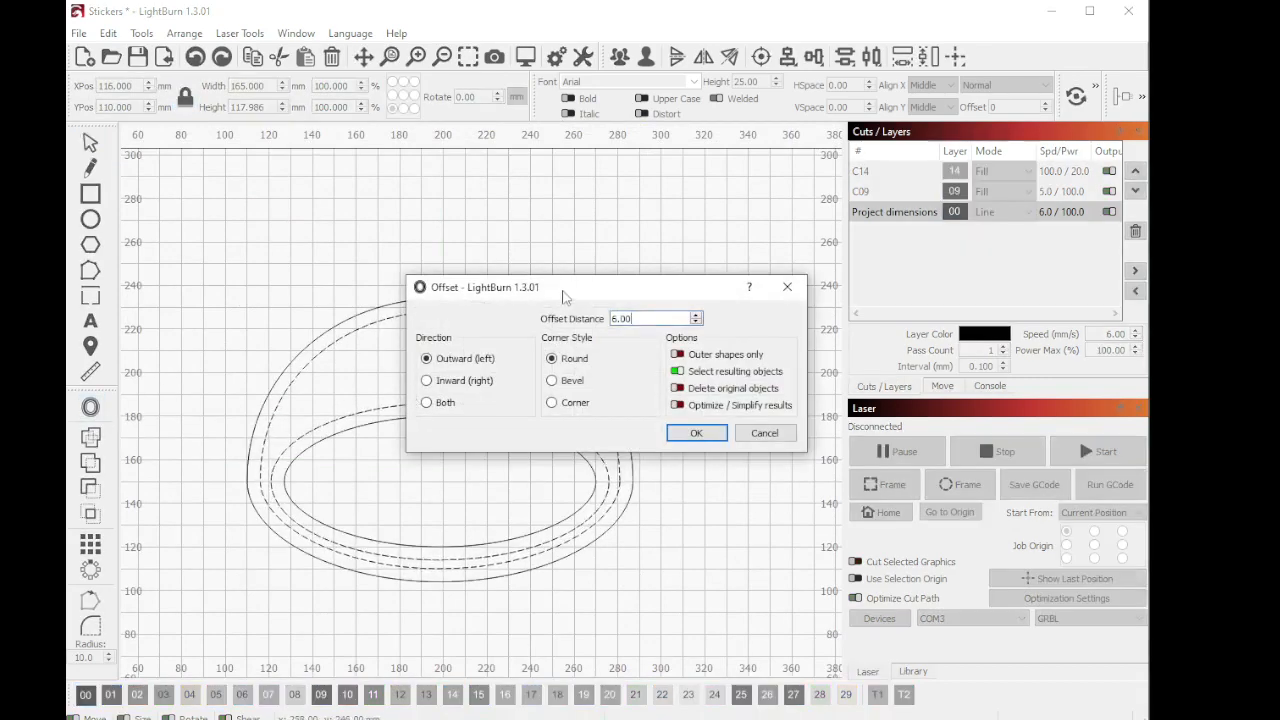
left_click_drag(565, 297, 719, 301)
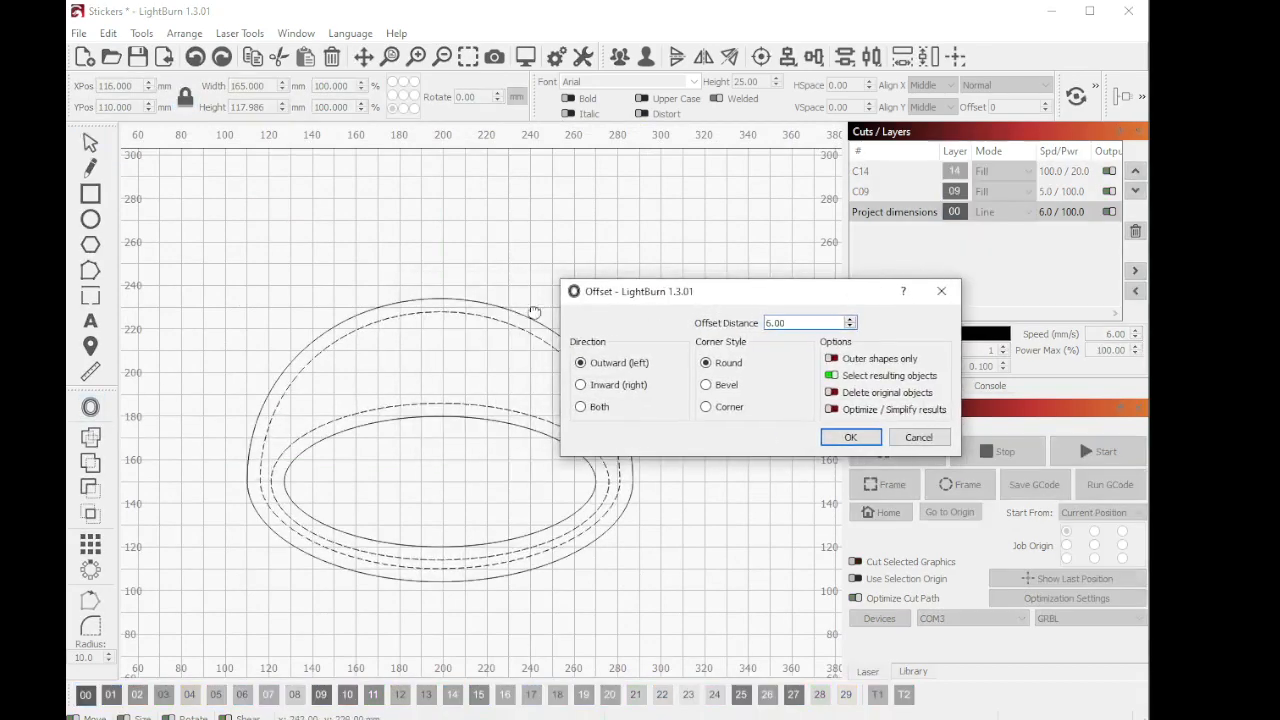
left_click(620, 385)
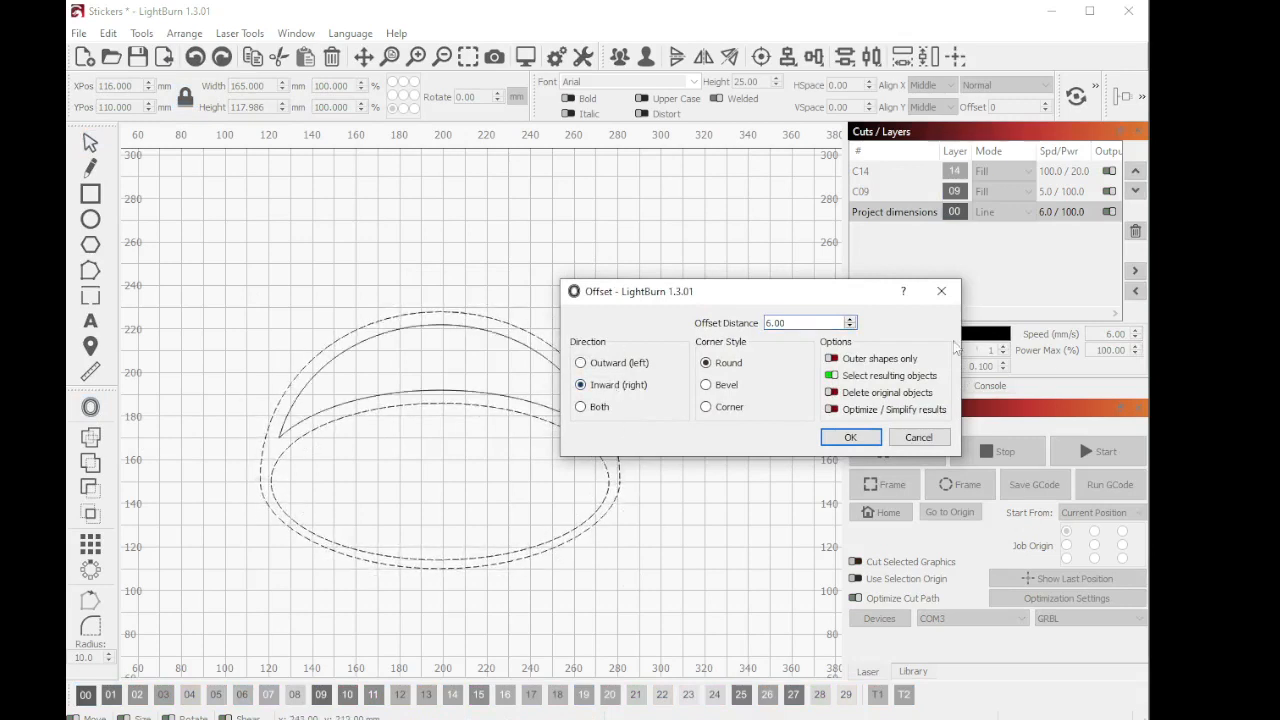
left_click(849, 326)
left_click(849, 326)
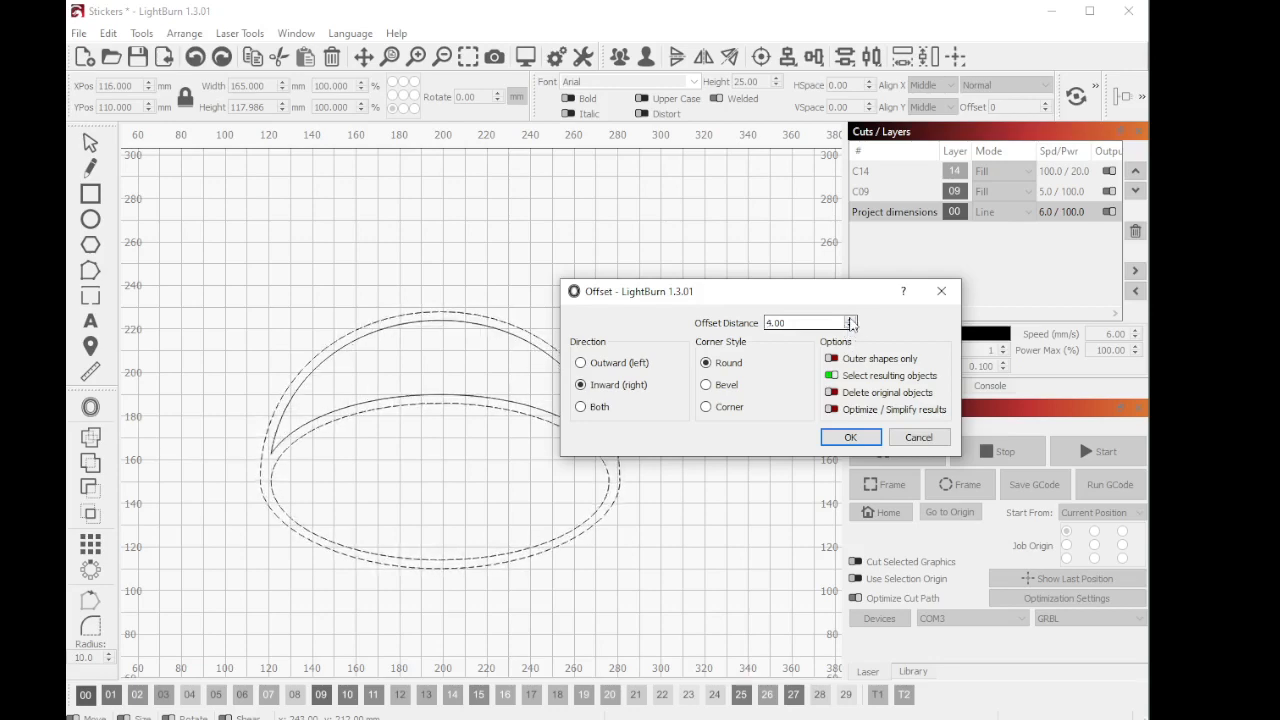
left_click(850, 319)
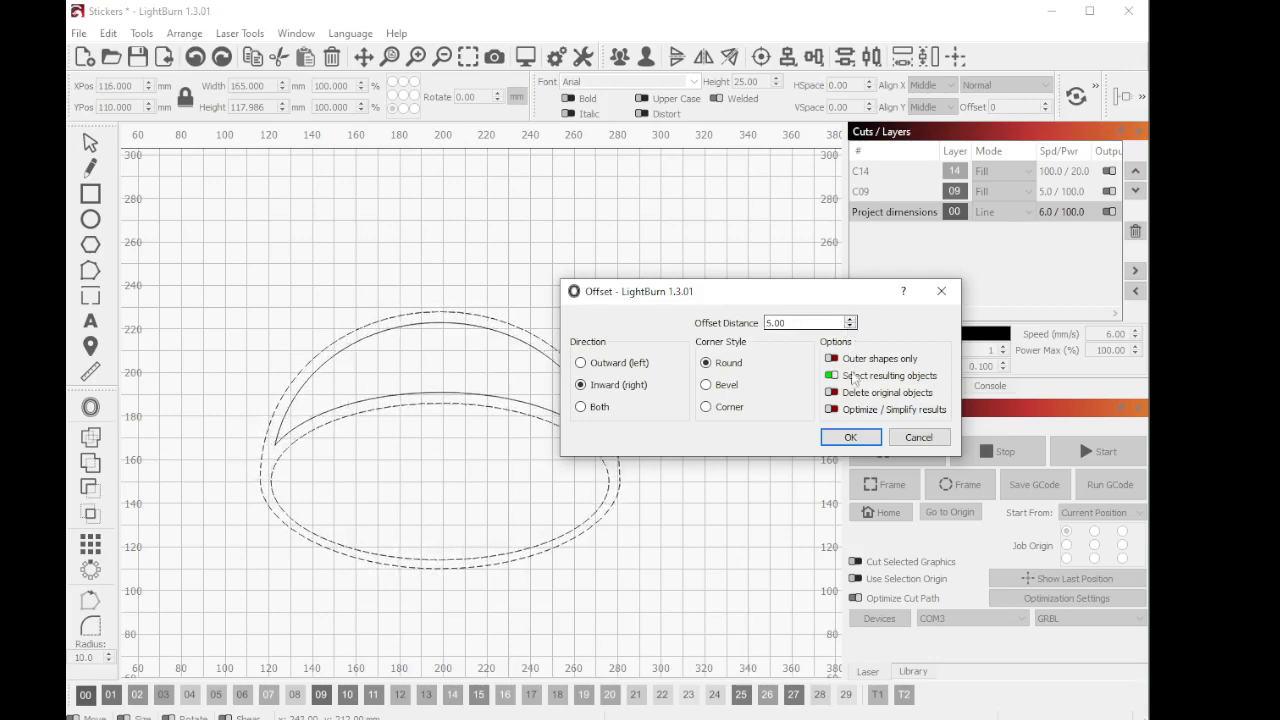
left_click(850, 437)
left_click(351, 255)
scroll(490, 458, "up", 2)
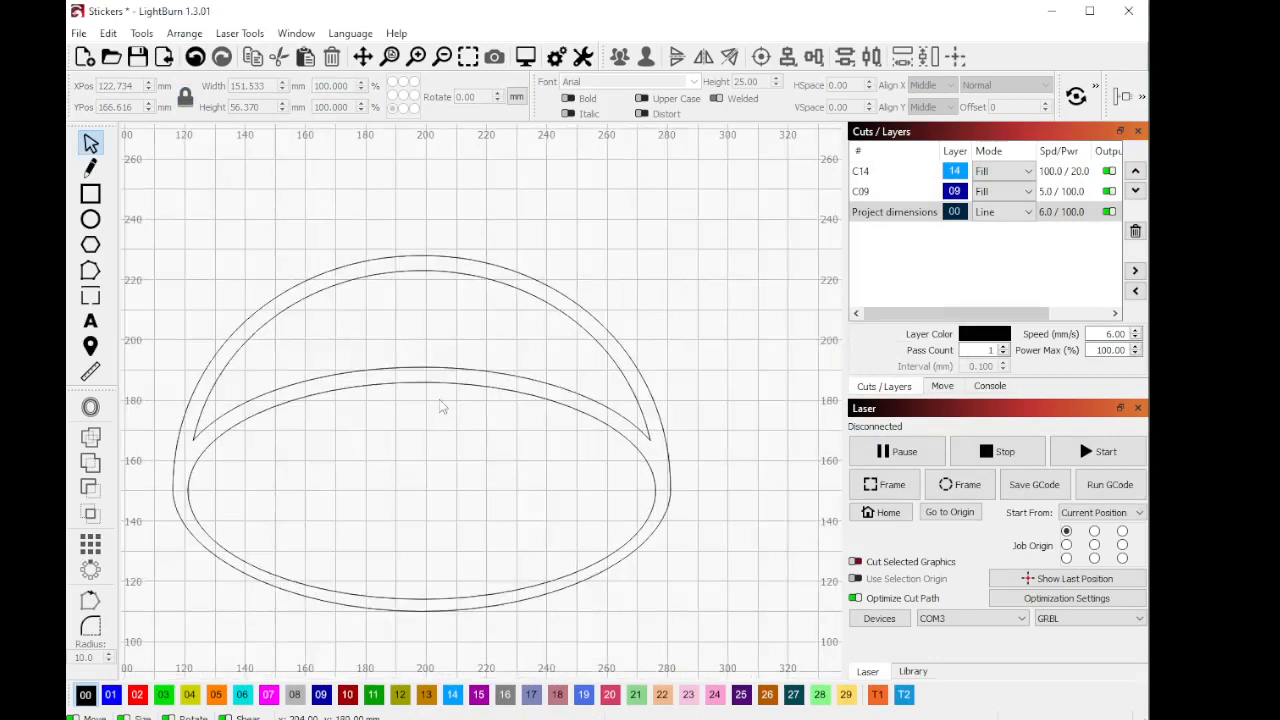
Step: Draw five ellipses of varied proportions, about 24 to 37 mm wide, across and around the upper part of the cap
scroll(281, 405, "down", 5)
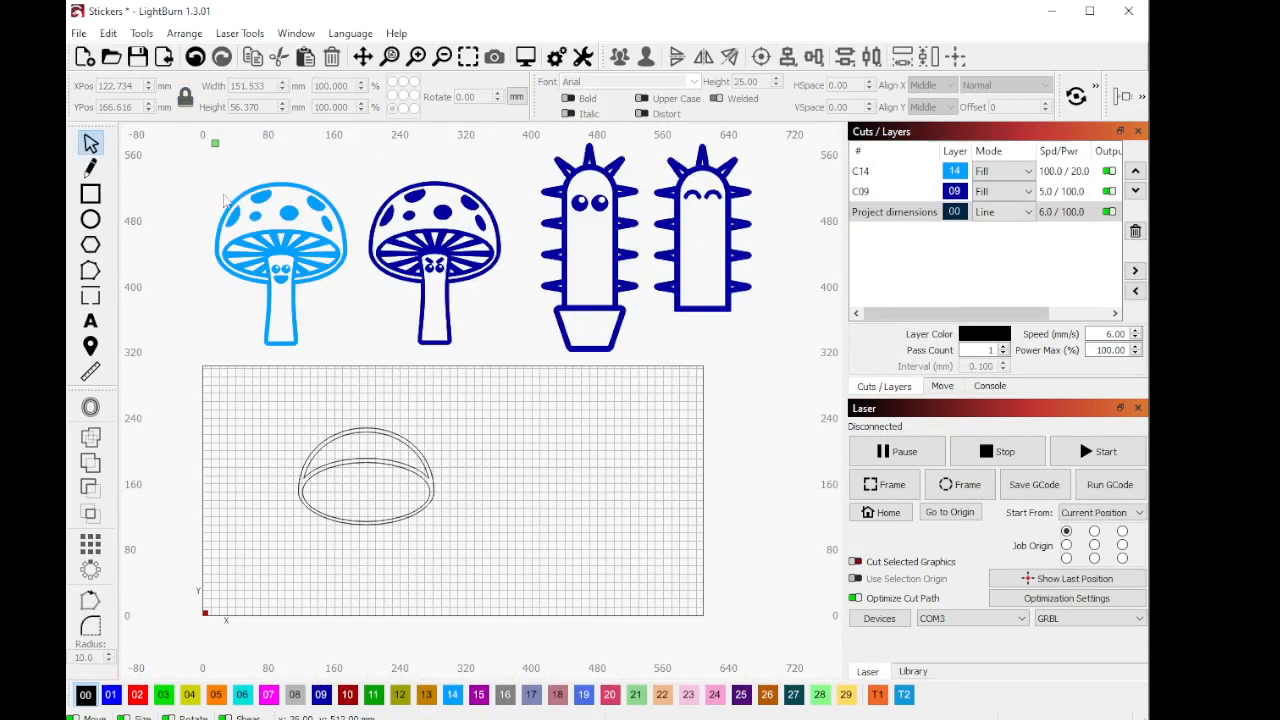
scroll(366, 491, "up", 5)
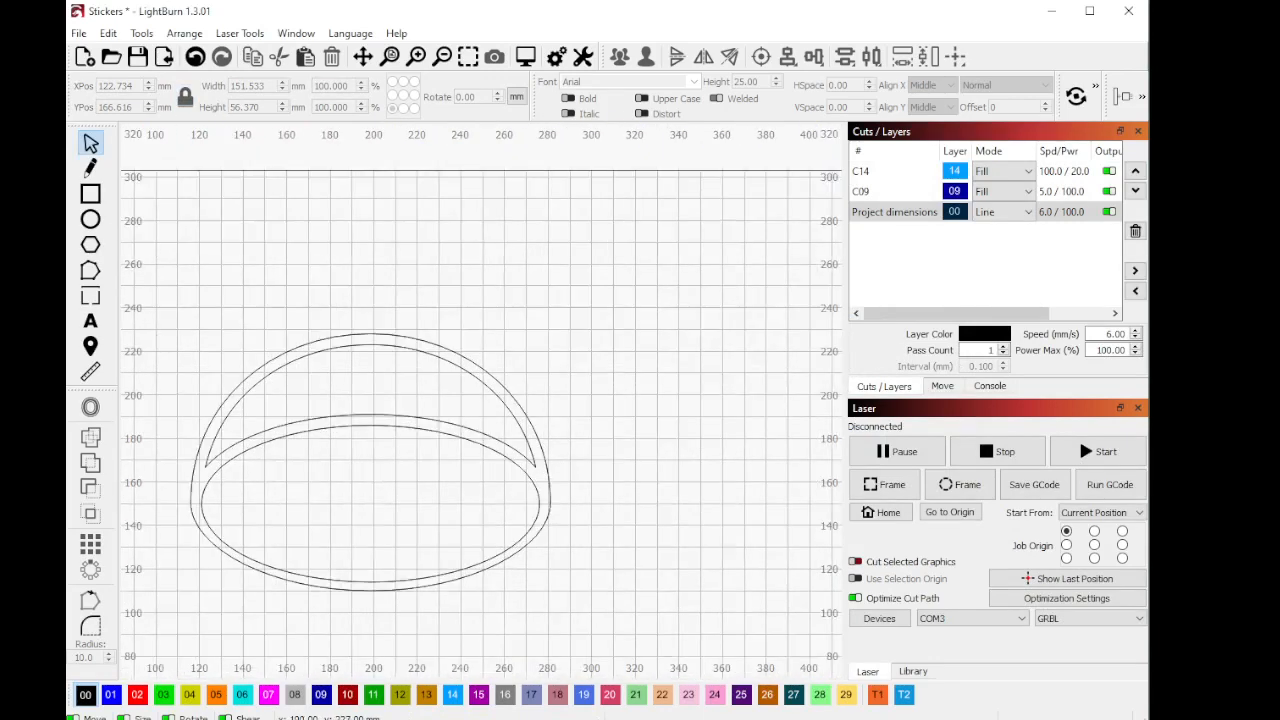
left_click(91, 219)
left_click_drag(214, 334, 280, 366)
left_click_drag(352, 305, 406, 366)
left_click_drag(472, 328, 555, 387)
left_click_drag(274, 387, 342, 409)
left_click_drag(437, 386, 500, 441)
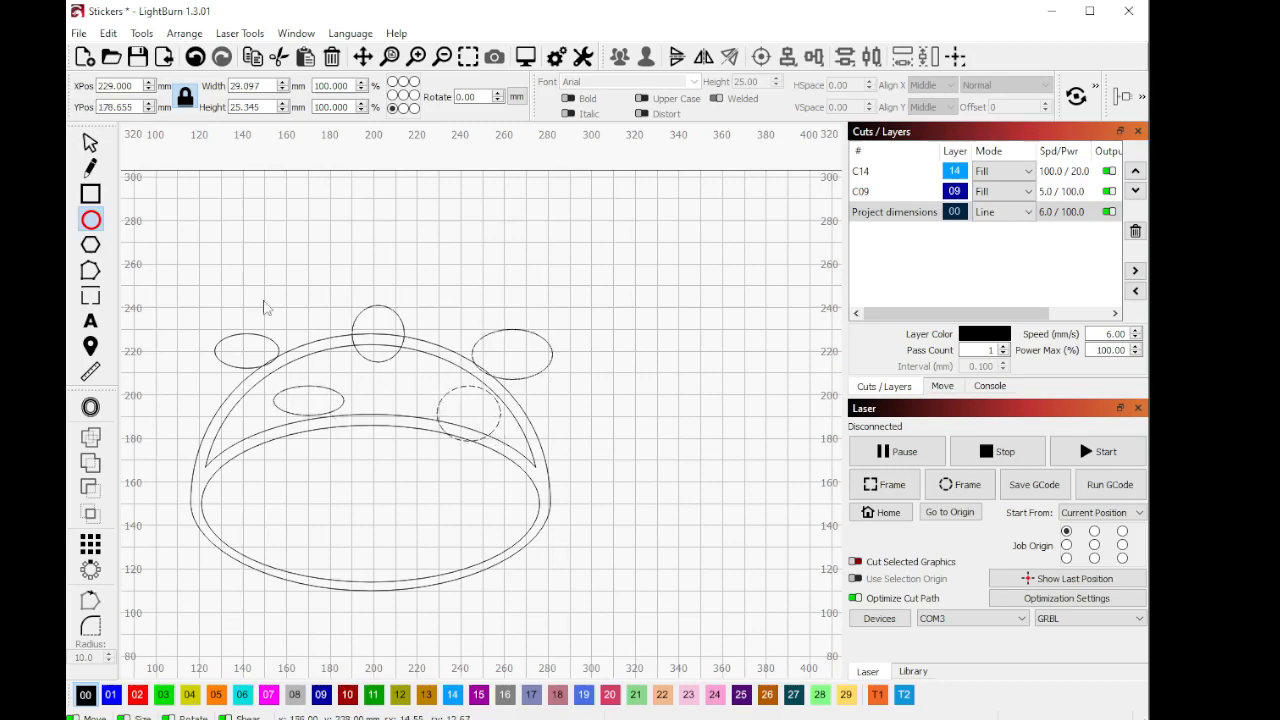
Step: Rotate the leftmost ellipse counterclockwise to follow the cap's slope and place it across the cap's left edge
left_click(90, 143)
scroll(248, 367, "up", 3)
left_click(246, 366)
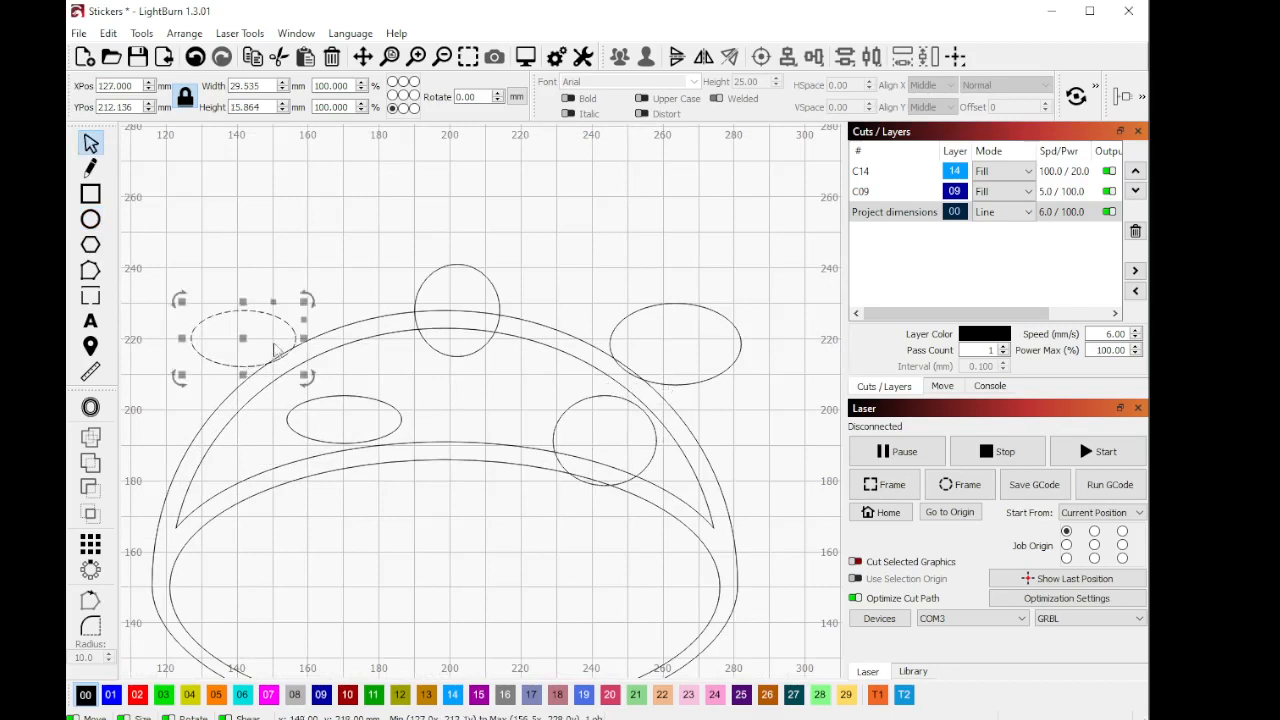
left_click(313, 298)
double_click(300, 333)
left_click_drag(307, 299, 280, 279)
left_click_drag(242, 338, 253, 384)
Step: Tilt the flat ellipse inside the cap slightly counterclockwise and move it up and right, beside the left-edge ellipse
left_click(393, 406)
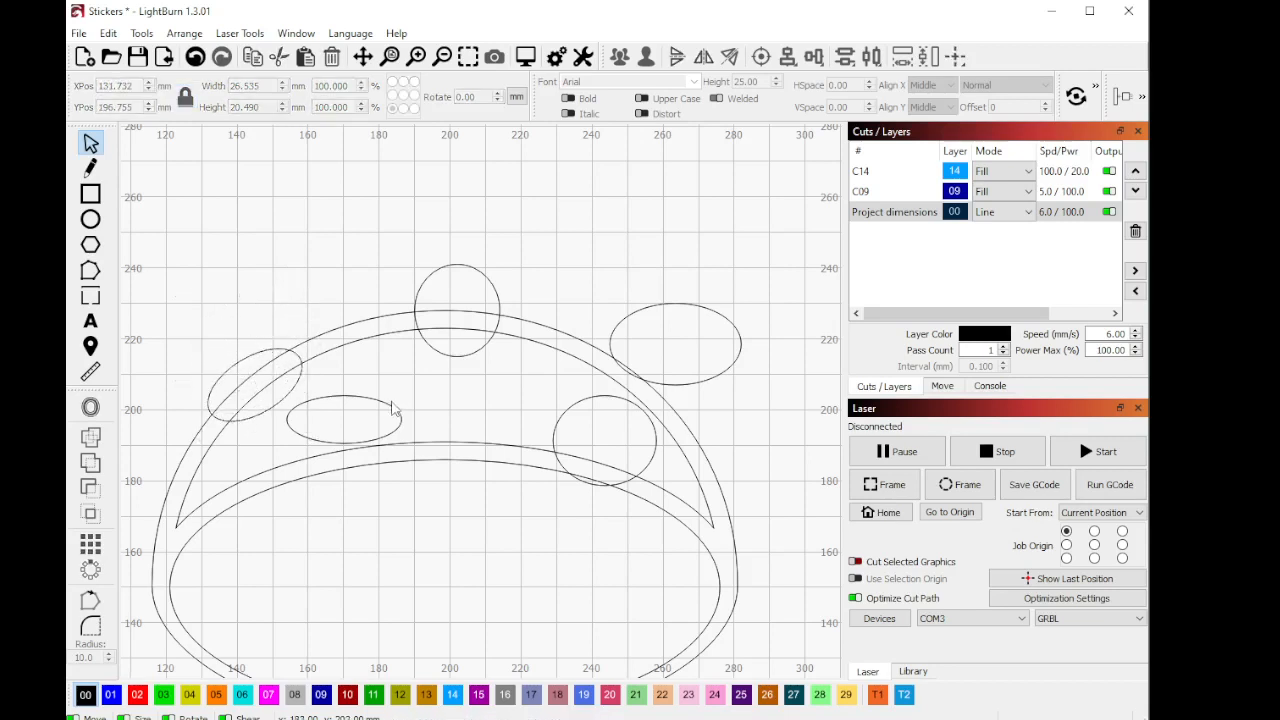
left_click(393, 406)
mouse_move(410, 387)
left_mouse_down()
mouse_move(397, 363)
mouse_move(421, 401)
mouse_move(413, 381)
left_mouse_up()
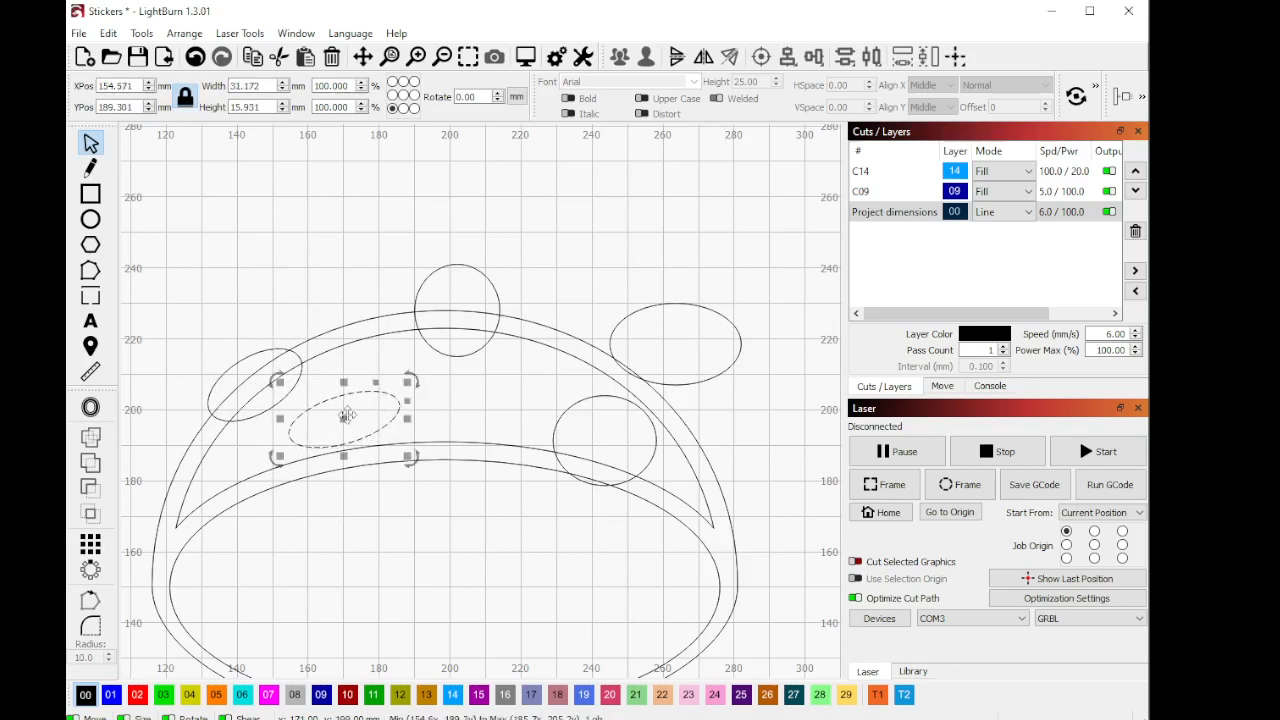
left_click_drag(357, 416, 381, 381)
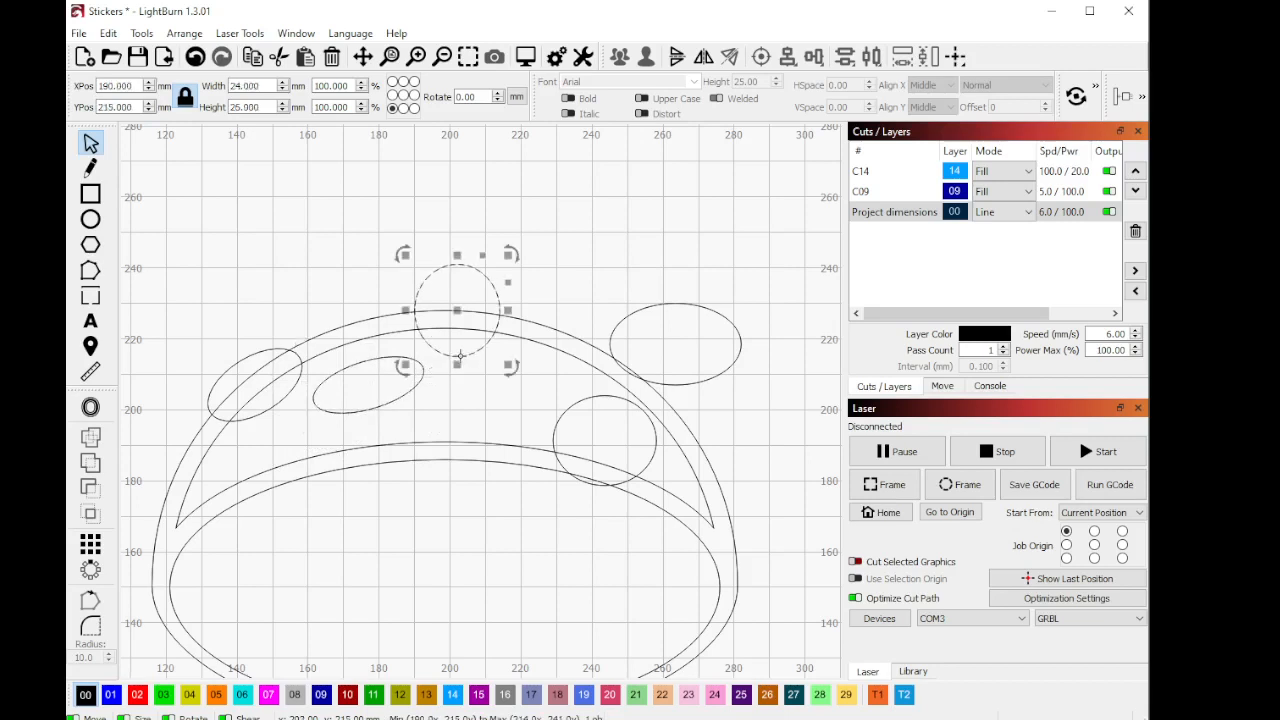
Step: Move the ellipse from the cap's top edge inside the cap and shrink it to about 17 mm wide and 13 mm high
left_click_drag(460, 319, 486, 394)
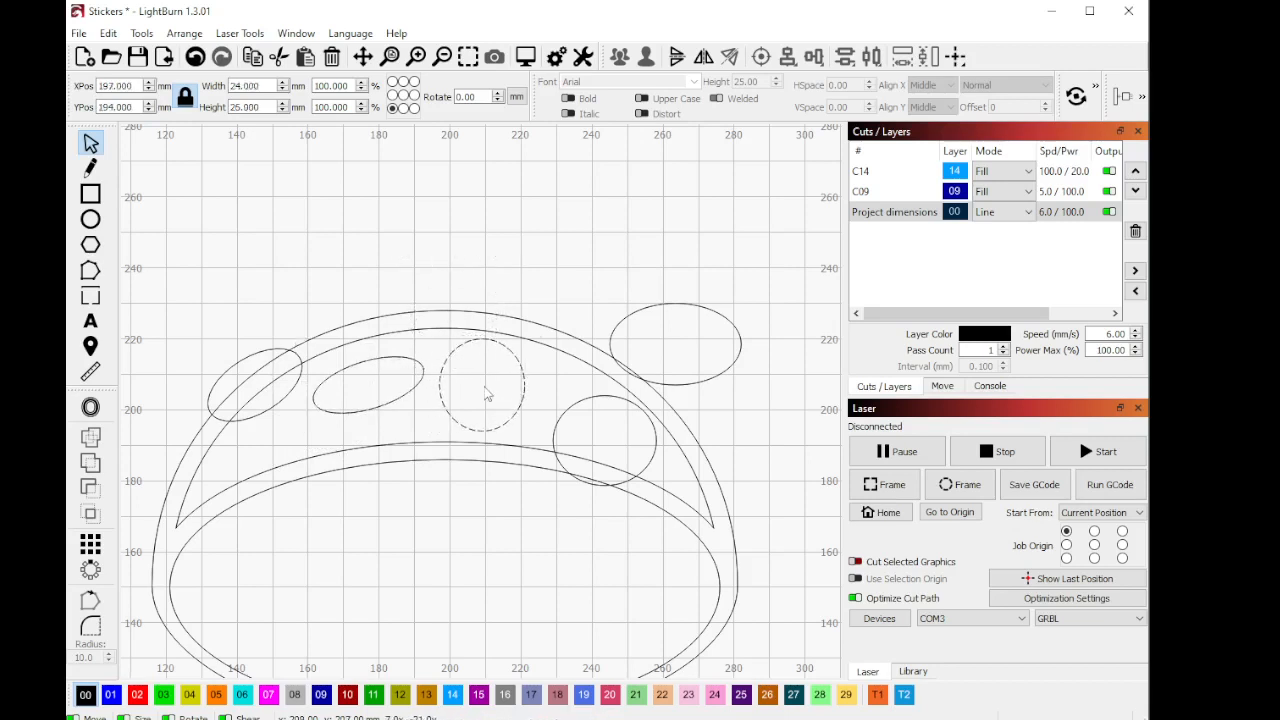
left_click_drag(537, 330, 509, 355)
left_click_drag(471, 397, 538, 351)
Step: Rotate the large right ellipse clockwise and place it across the cap's right edge, moving the overlapping circle down into the underside ellipse
left_click(735, 360)
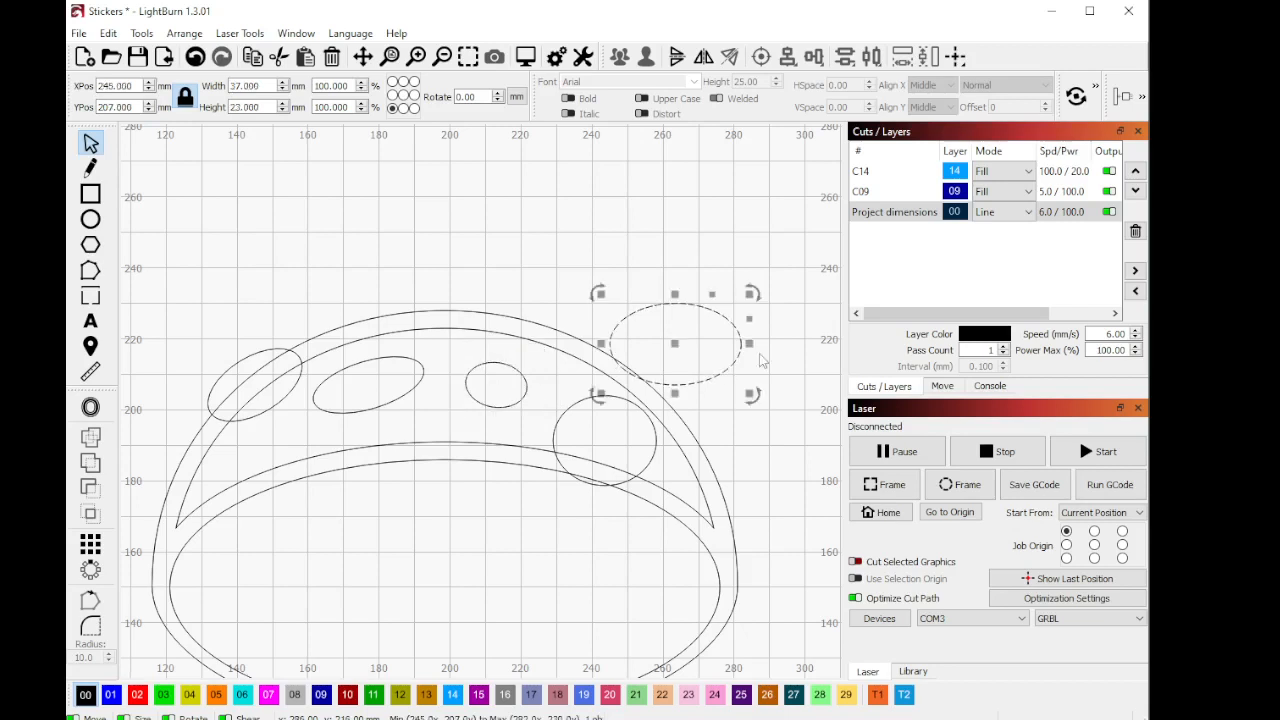
left_click_drag(752, 293, 782, 356)
left_click_drag(565, 420, 384, 508)
left_click(615, 335)
left_click_drag(615, 331, 619, 333)
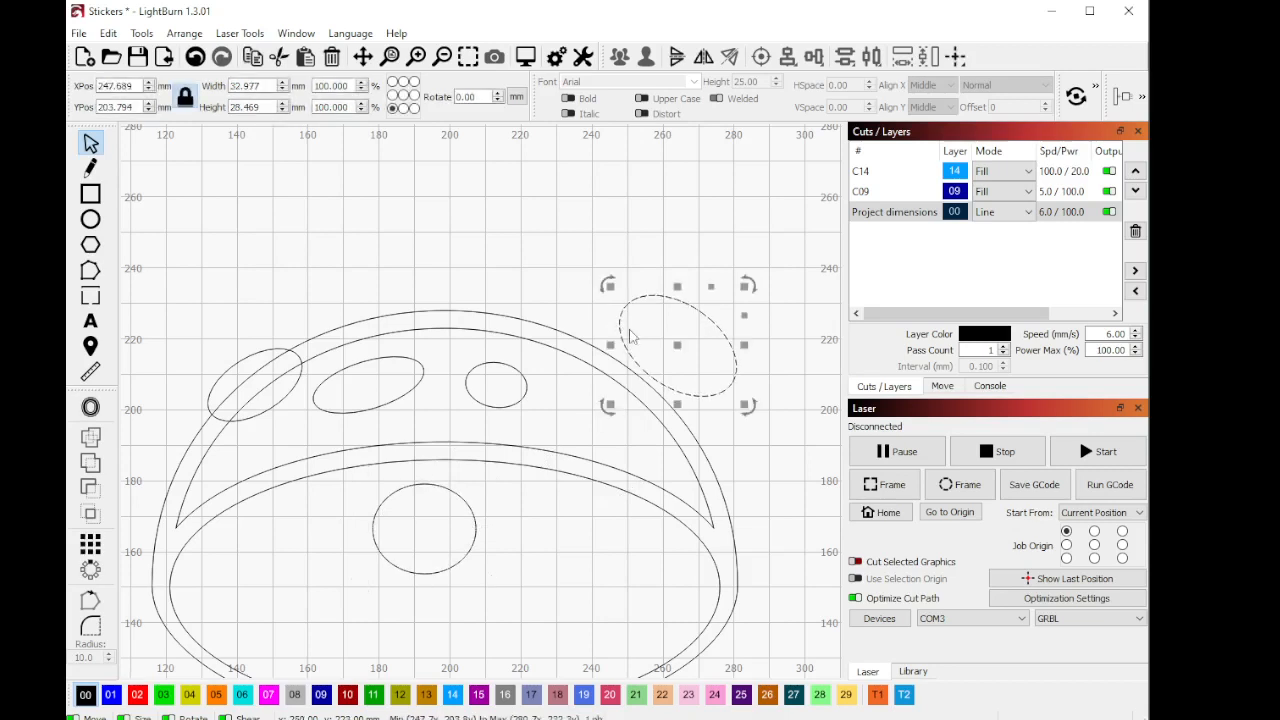
left_click(680, 347)
left_click_drag(720, 277, 686, 306)
left_click_drag(676, 350, 642, 400)
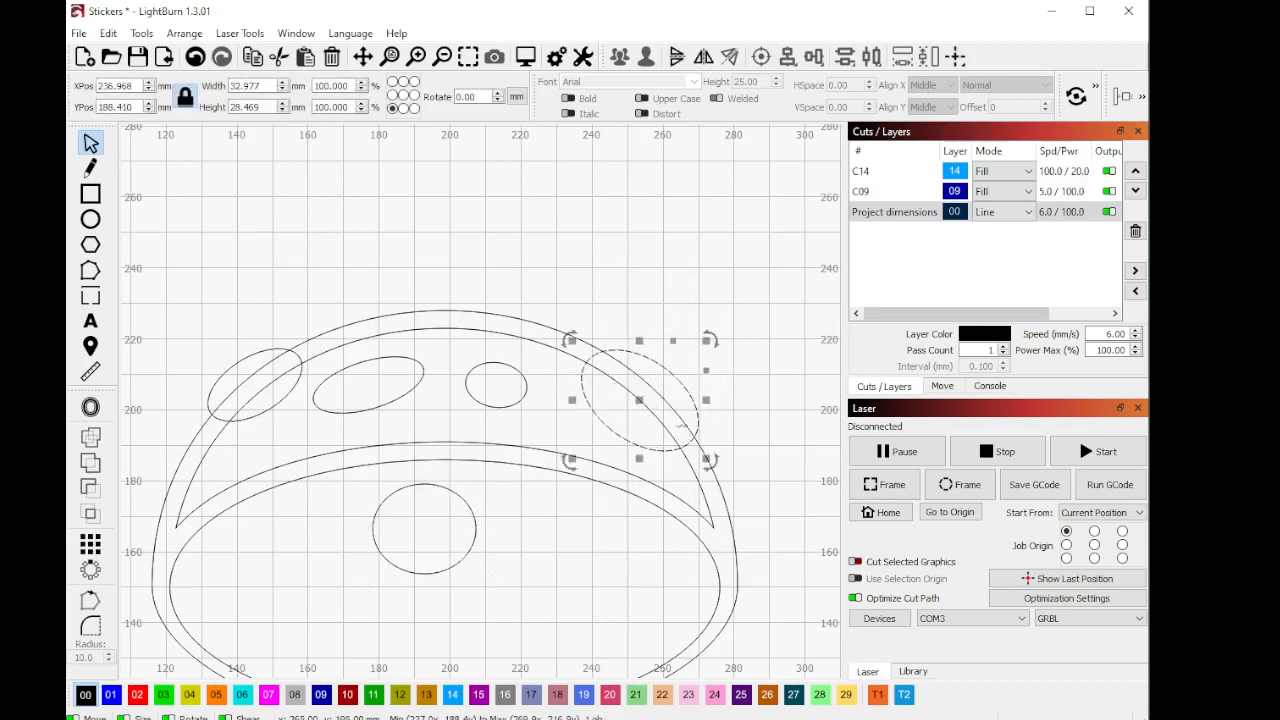
left_click_drag(712, 462, 704, 471)
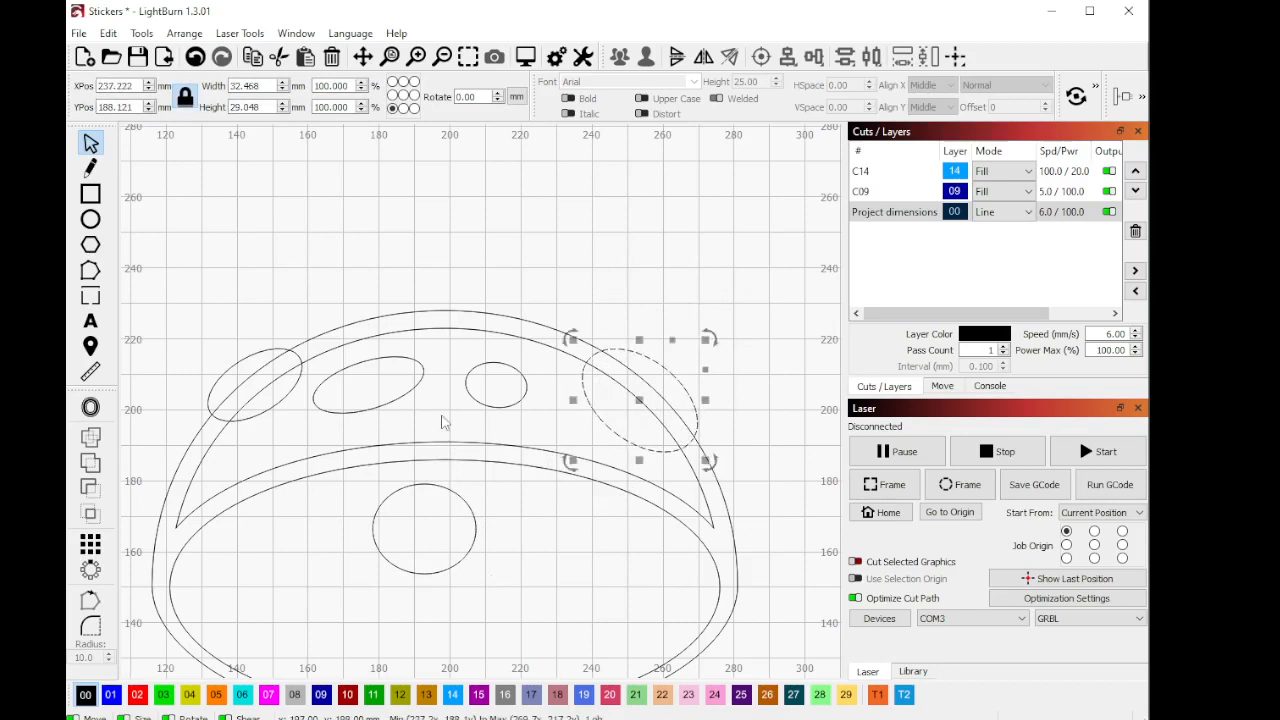
Step: Shift the small ellipse slightly right and down inside the cap, and move the large circle onto the cap's top edge
left_click(487, 387)
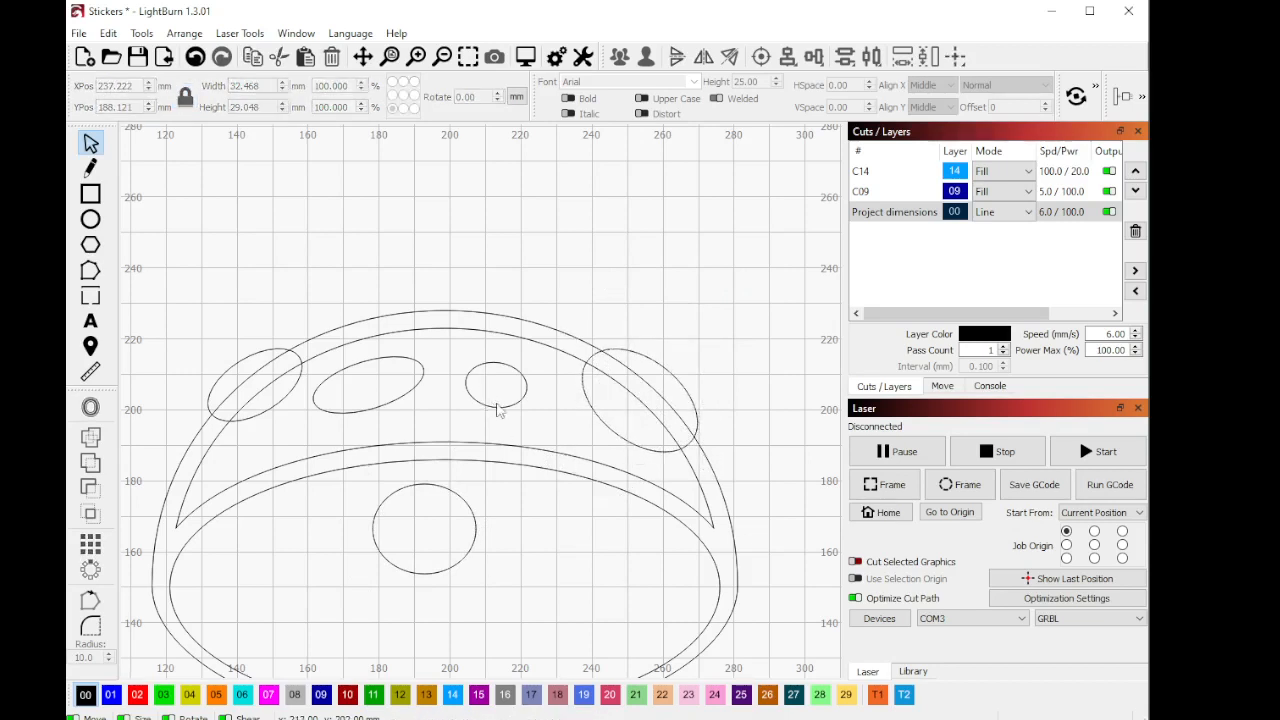
left_click(496, 407)
left_click_drag(496, 400, 518, 400)
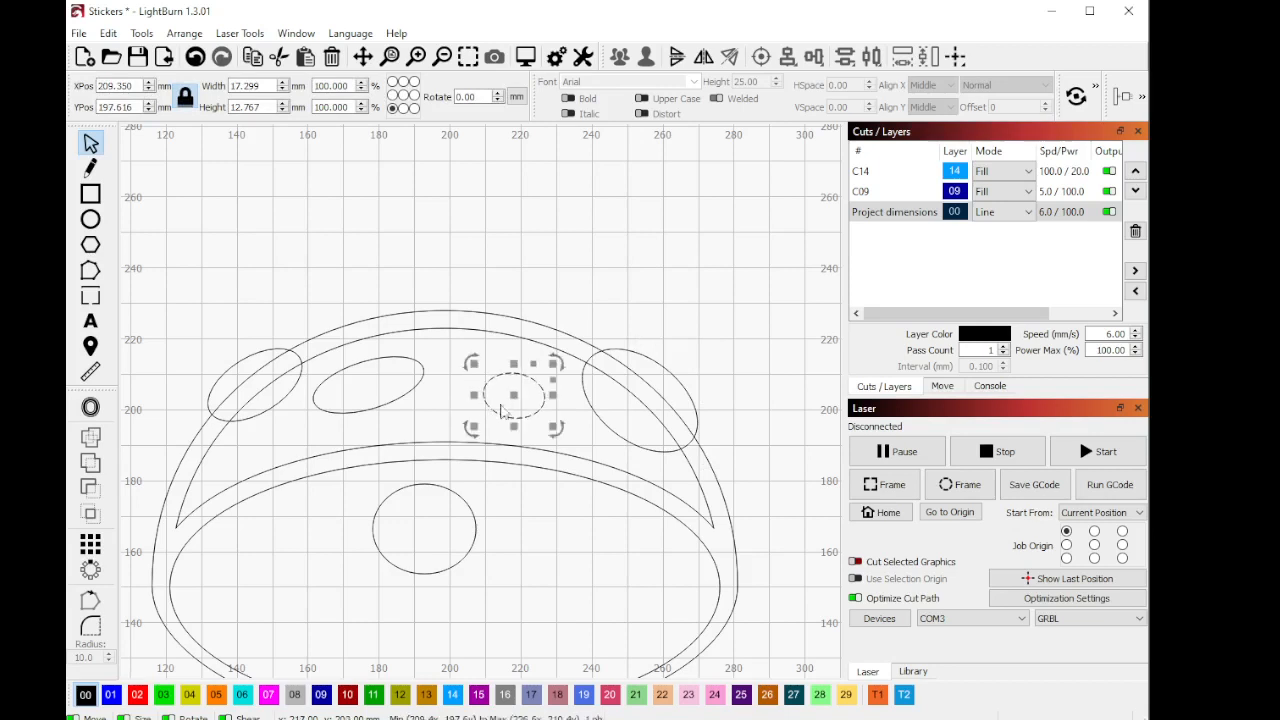
left_click(441, 484)
left_click_drag(426, 533, 462, 312)
left_click(252, 282)
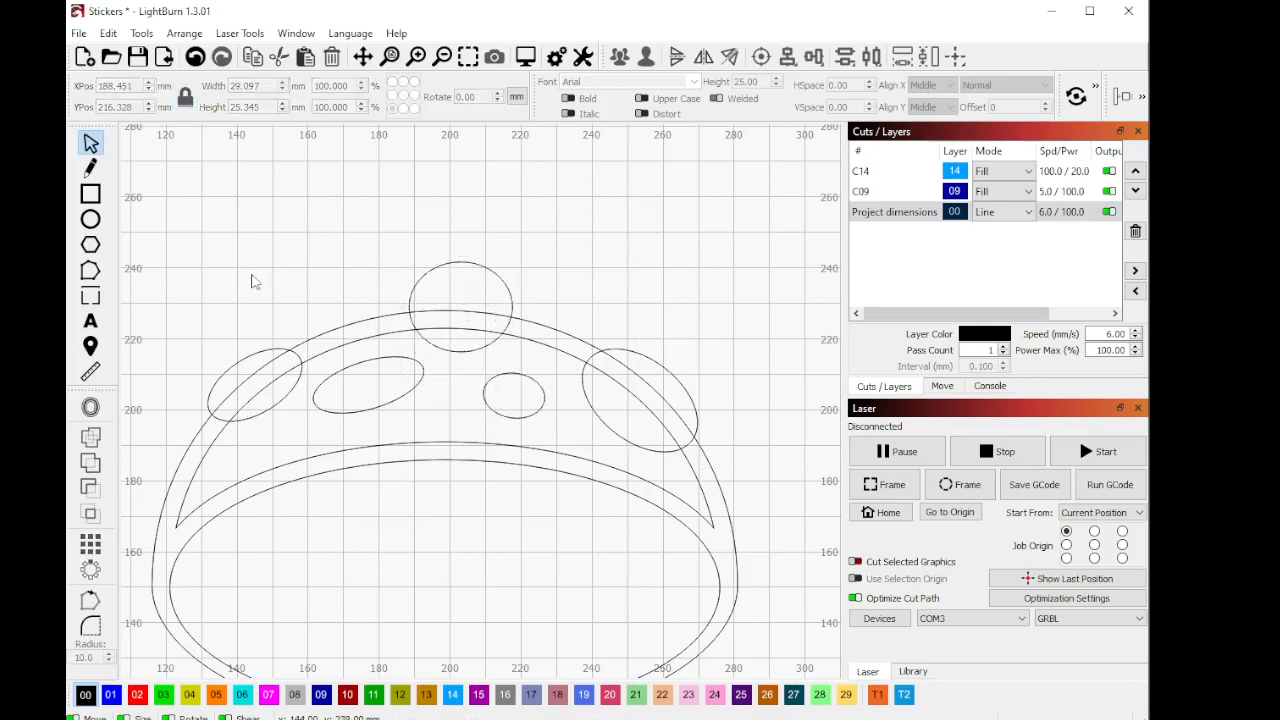
Step: Group the five spot ellipses and Boolean-intersect them with the inset cap shape to trim them to the border
left_click_drag(158, 188, 828, 483)
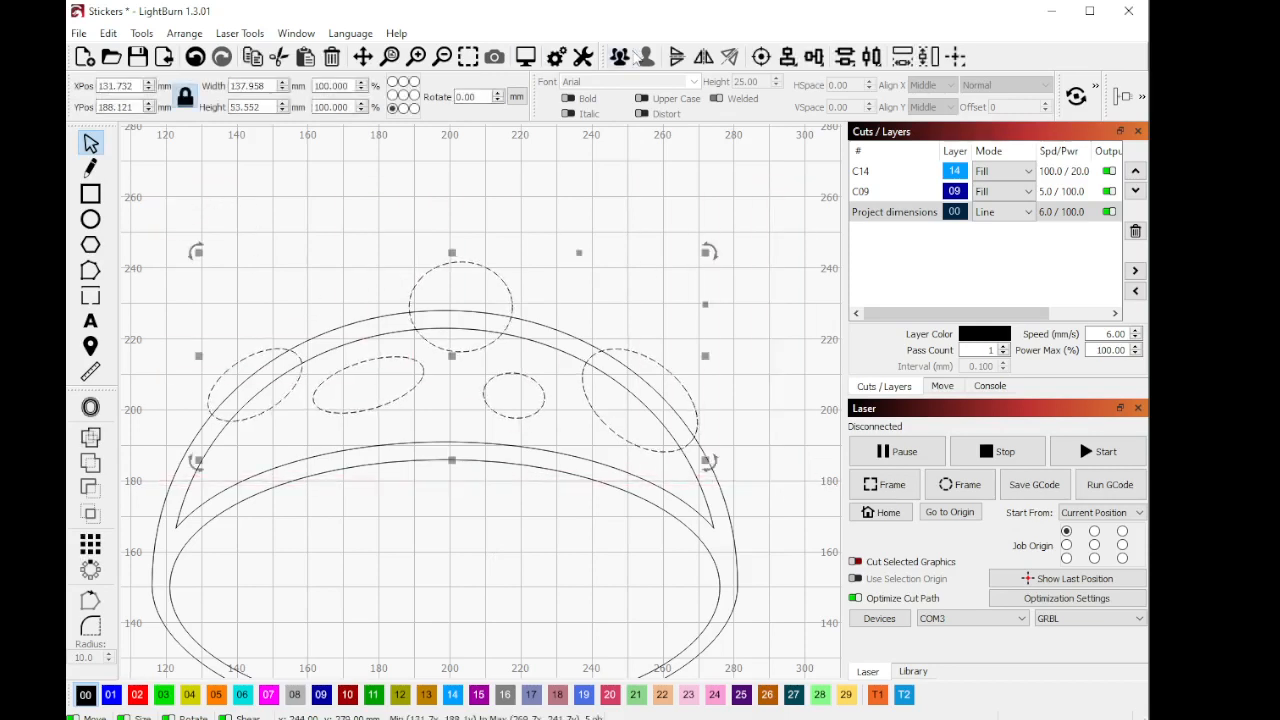
left_click(354, 340, "shift")
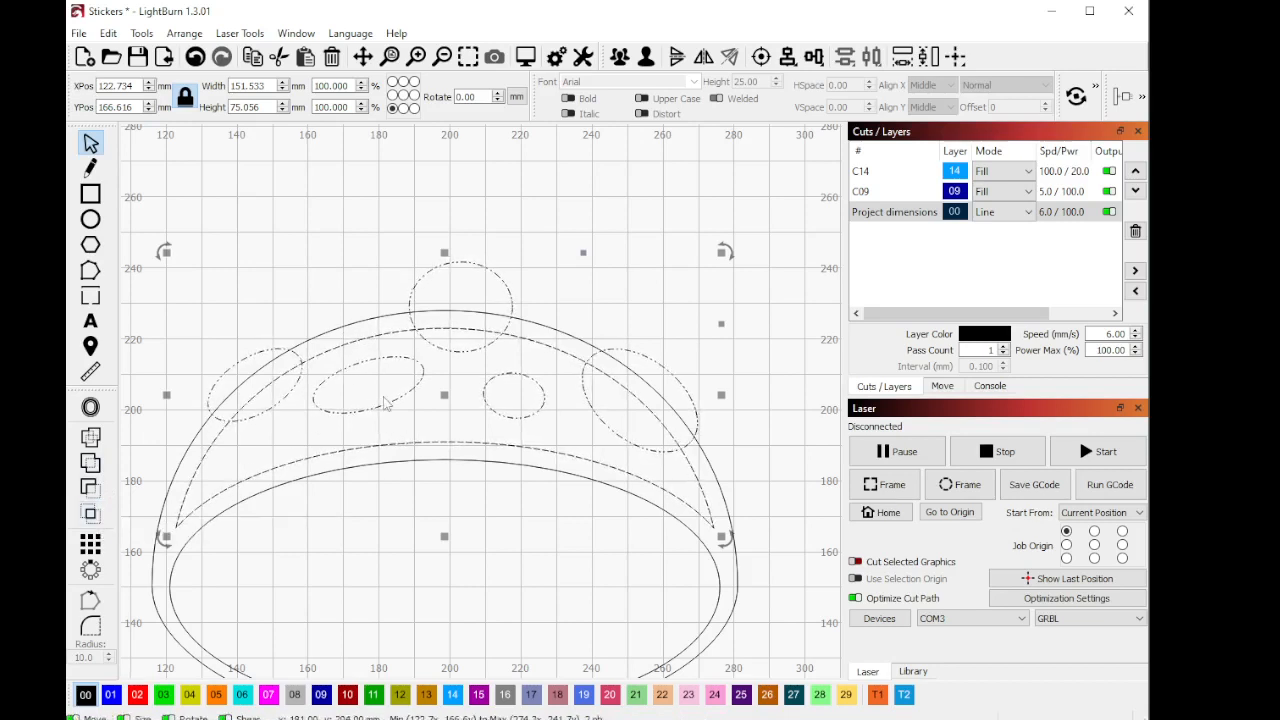
left_click(90, 513)
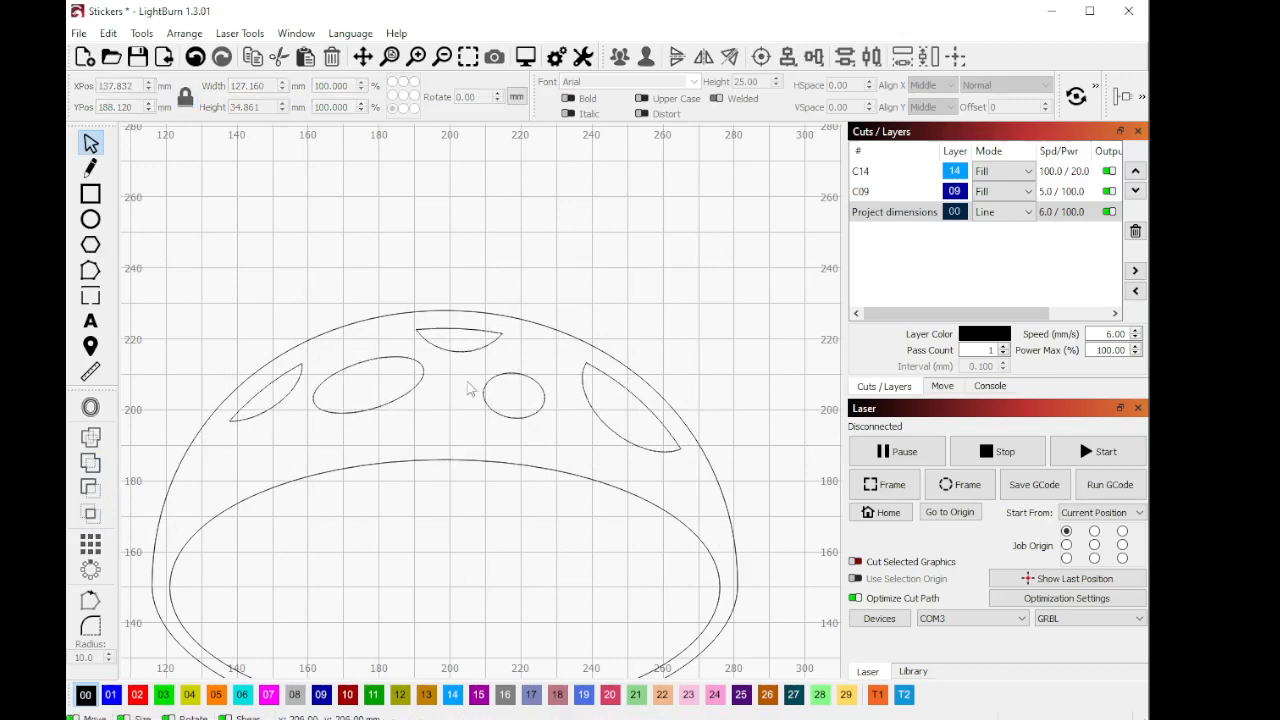
Step: Compare the trimmed cap spots with the finished mushroom designs above the workspace
scroll(380, 479, "down", 5)
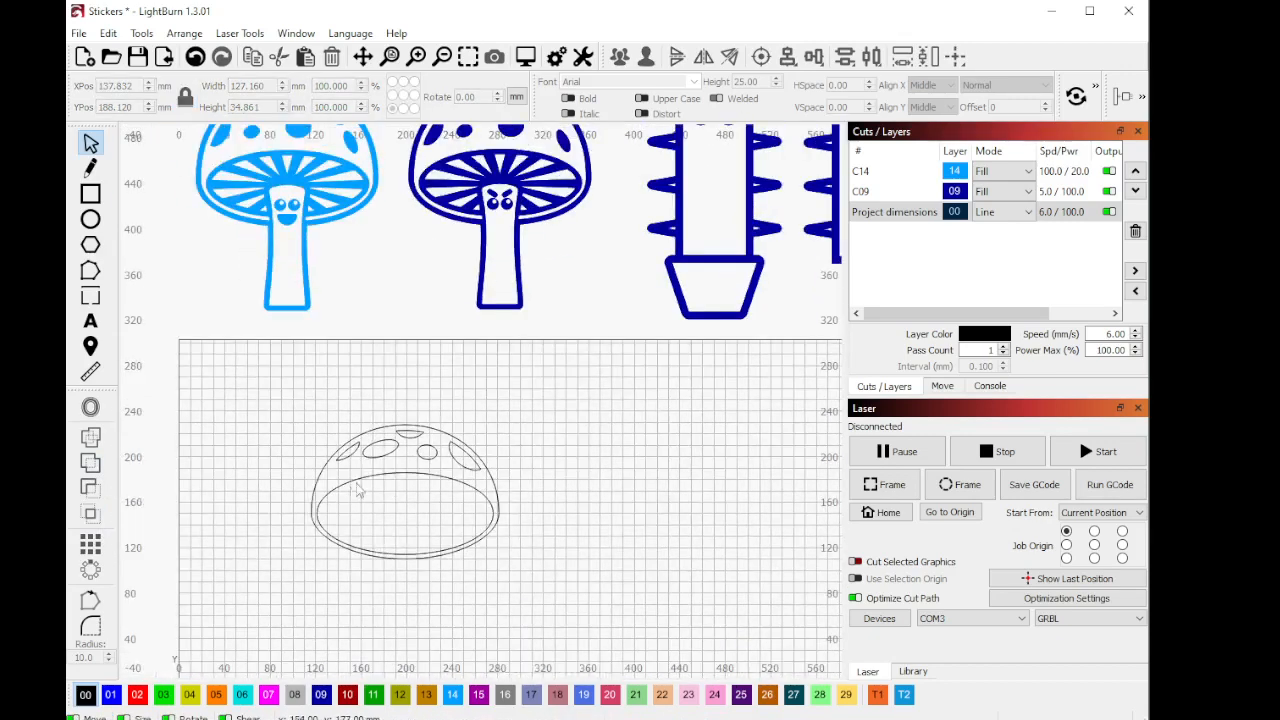
scroll(358, 490, "down", 2)
scroll(374, 249, "up", 2)
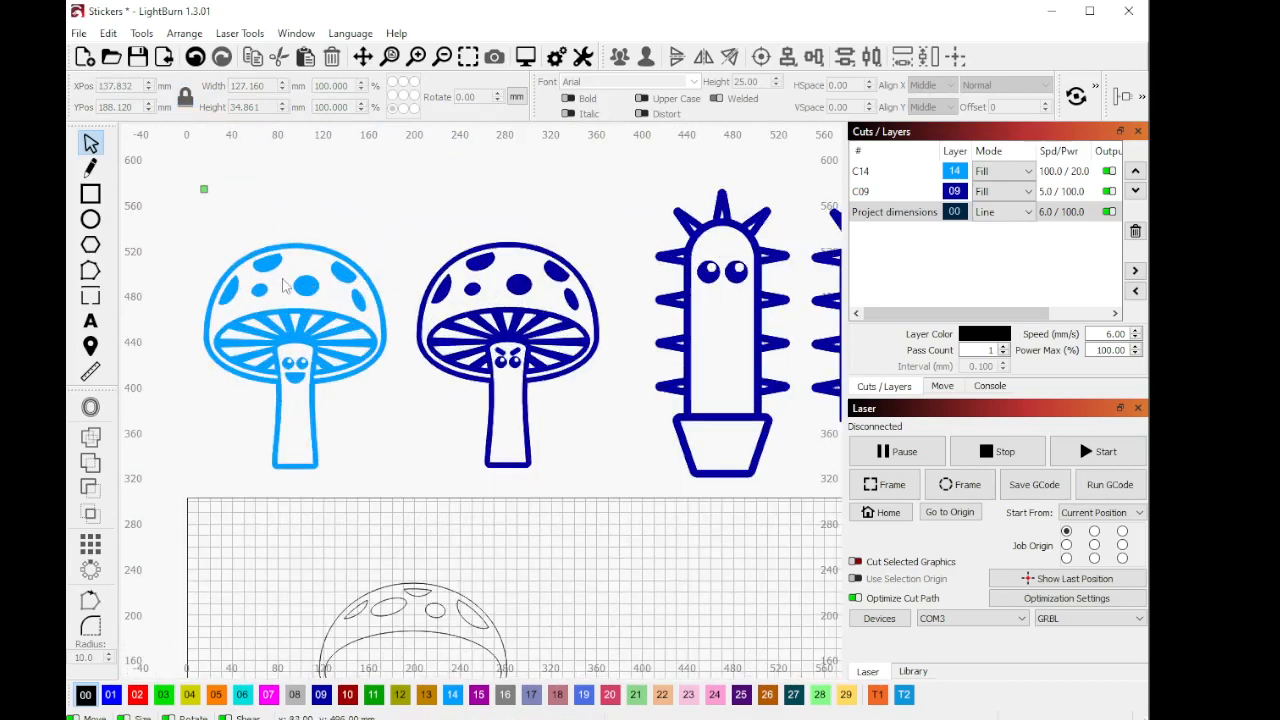
scroll(320, 272, "down", 1)
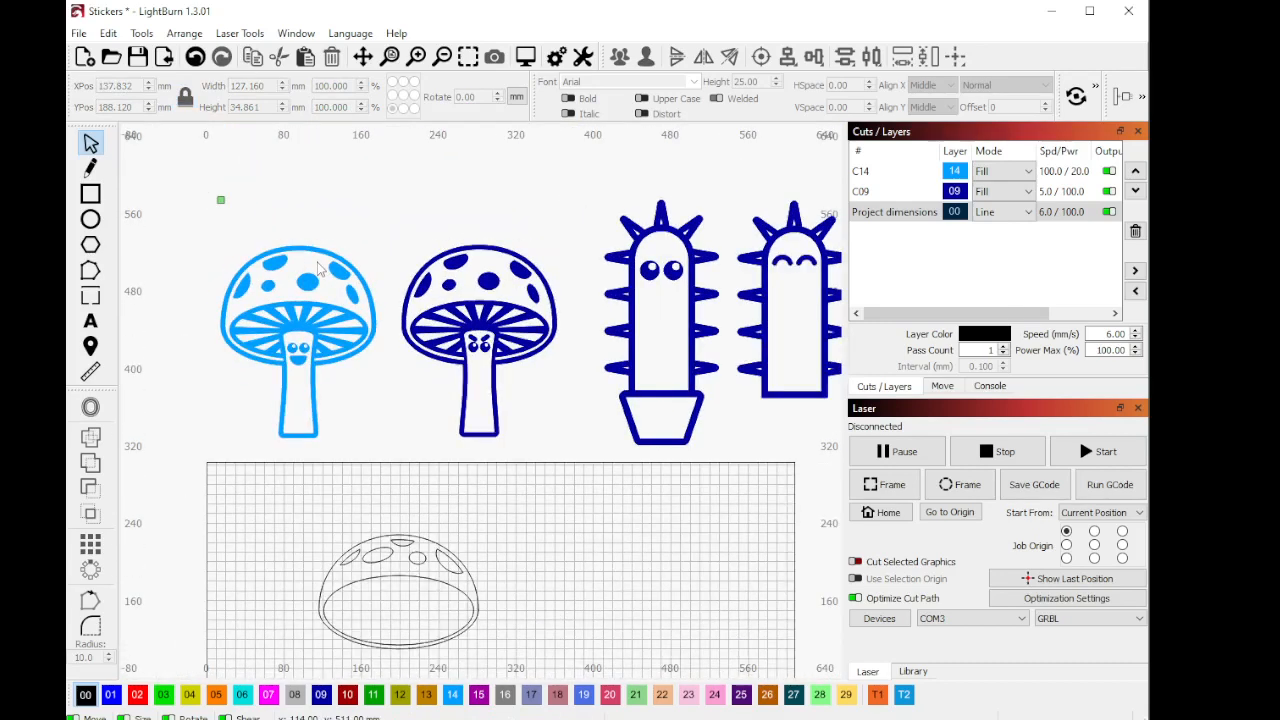
scroll(353, 539, "up", 3)
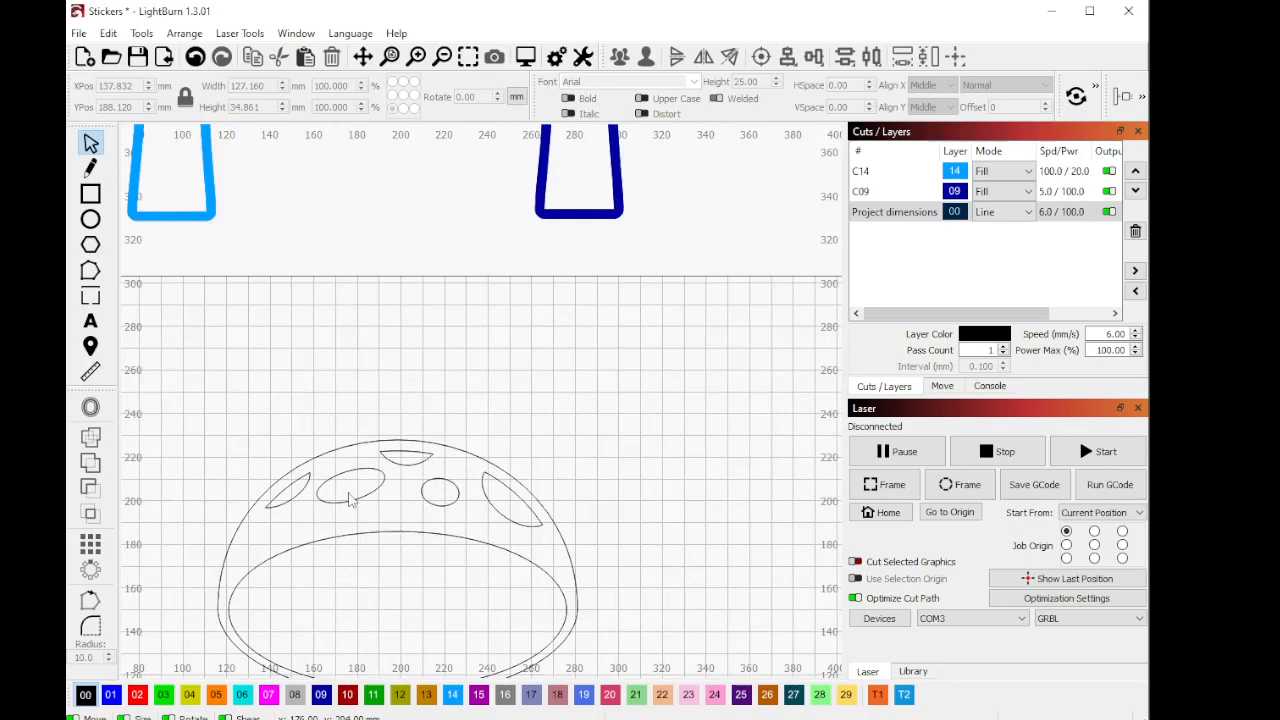
left_click(381, 482)
scroll(391, 423, "down", 2)
scroll(369, 598, "up", 2)
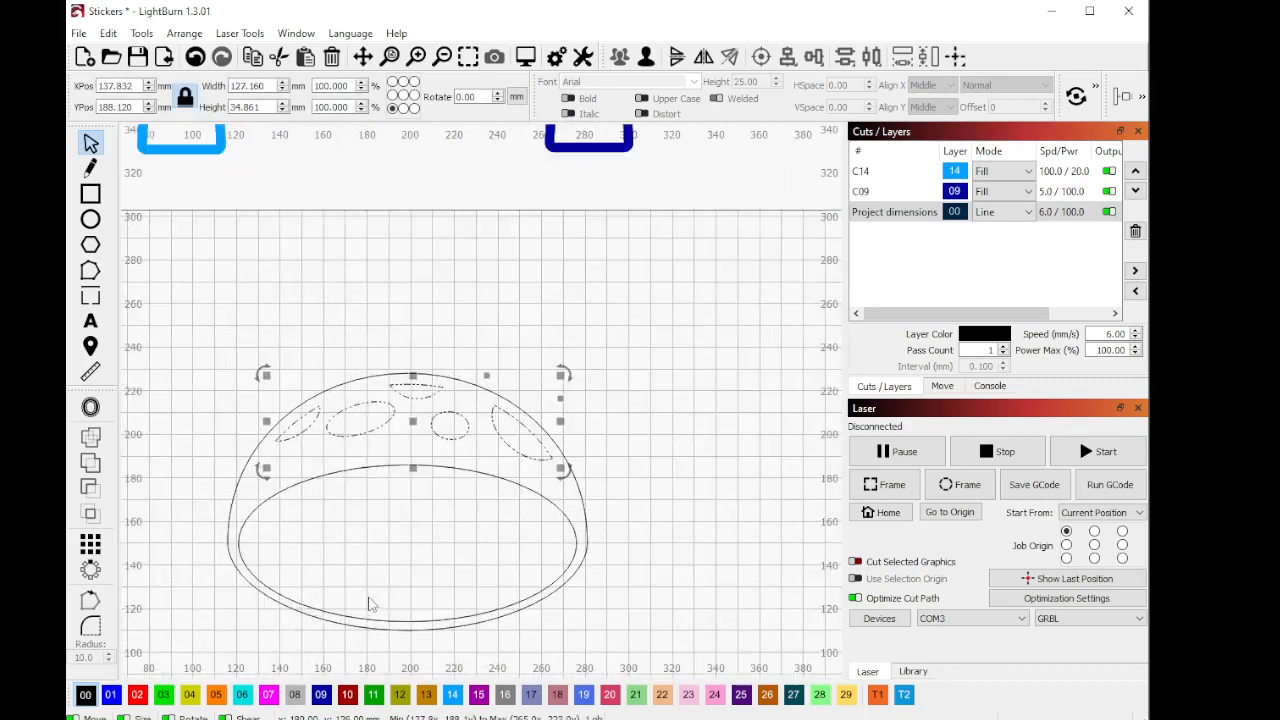
left_click(386, 546)
scroll(424, 524, "down", 3)
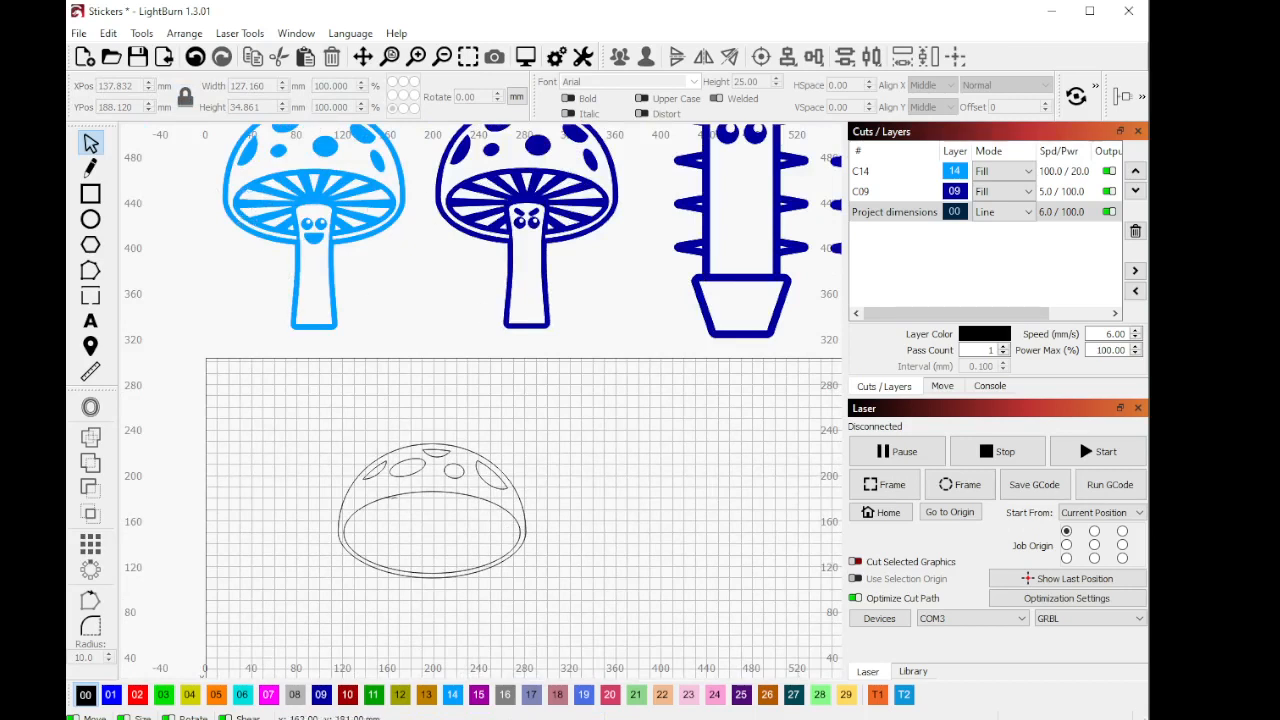
Step: Draw a square about 111 mm wide left of the cap, then rotate and narrow it into an upright diamond about 33 by 157 mm
scroll(385, 560, "up", 3)
scroll(346, 600, "down", 4)
scroll(300, 600, "down", 1)
scroll(298, 590, "up", 2)
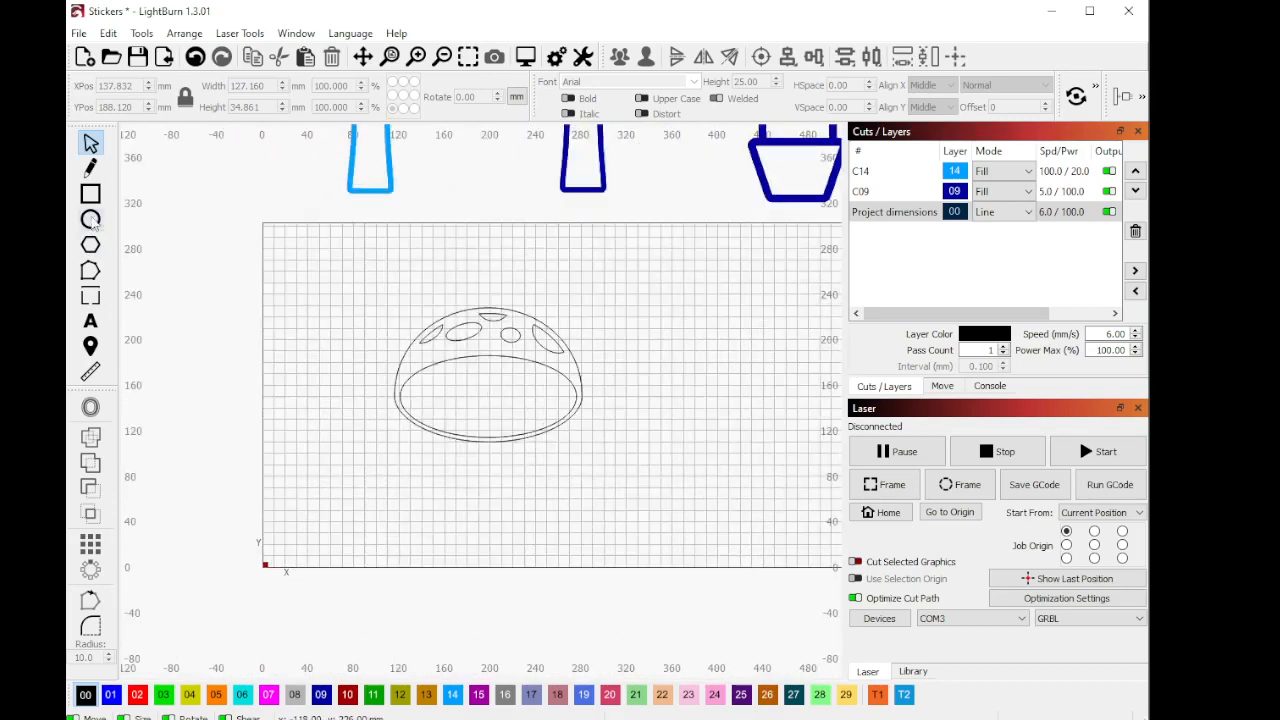
left_click(90, 194)
left_click_drag(185, 362, 311, 488)
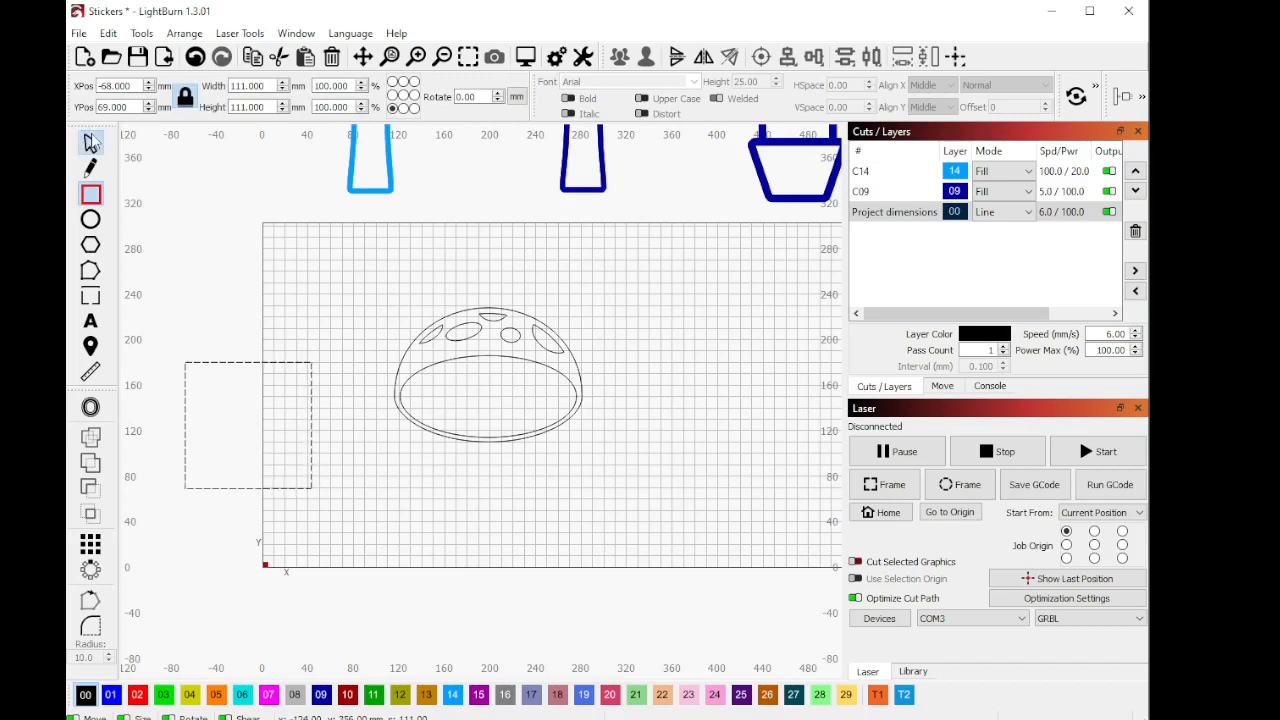
left_click(90, 143)
left_click_drag(321, 351, 250, 432)
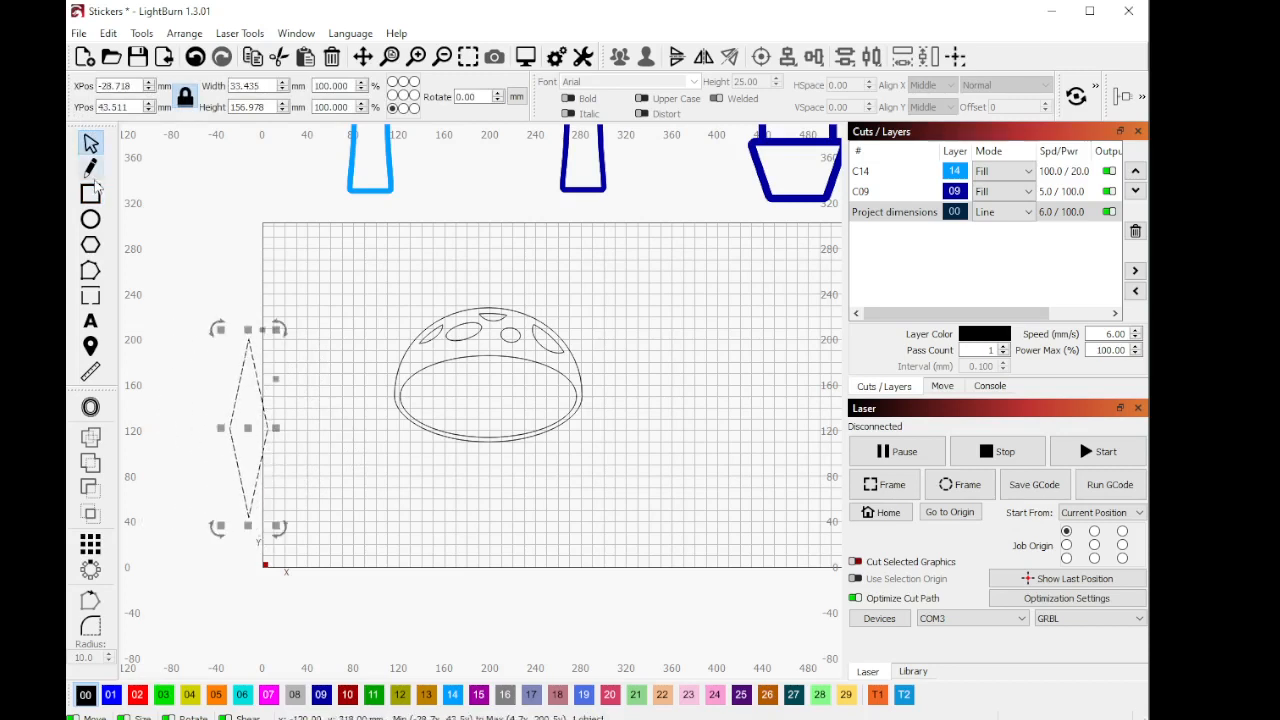
Step: Offset the mushroom's underside ellipse inward by 5 mm with round corners, keeping the original ellipse
scroll(362, 426, "down", 2)
scroll(251, 453, "up", 2)
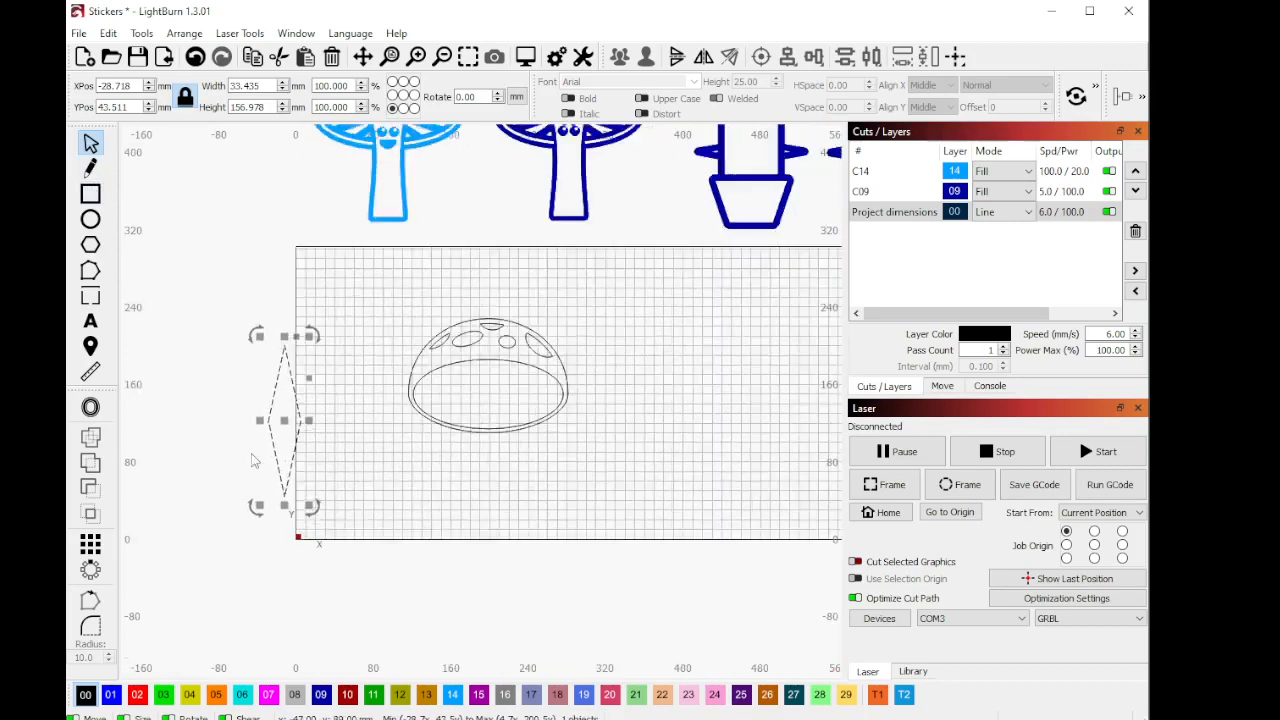
left_click(474, 339)
left_click(480, 352)
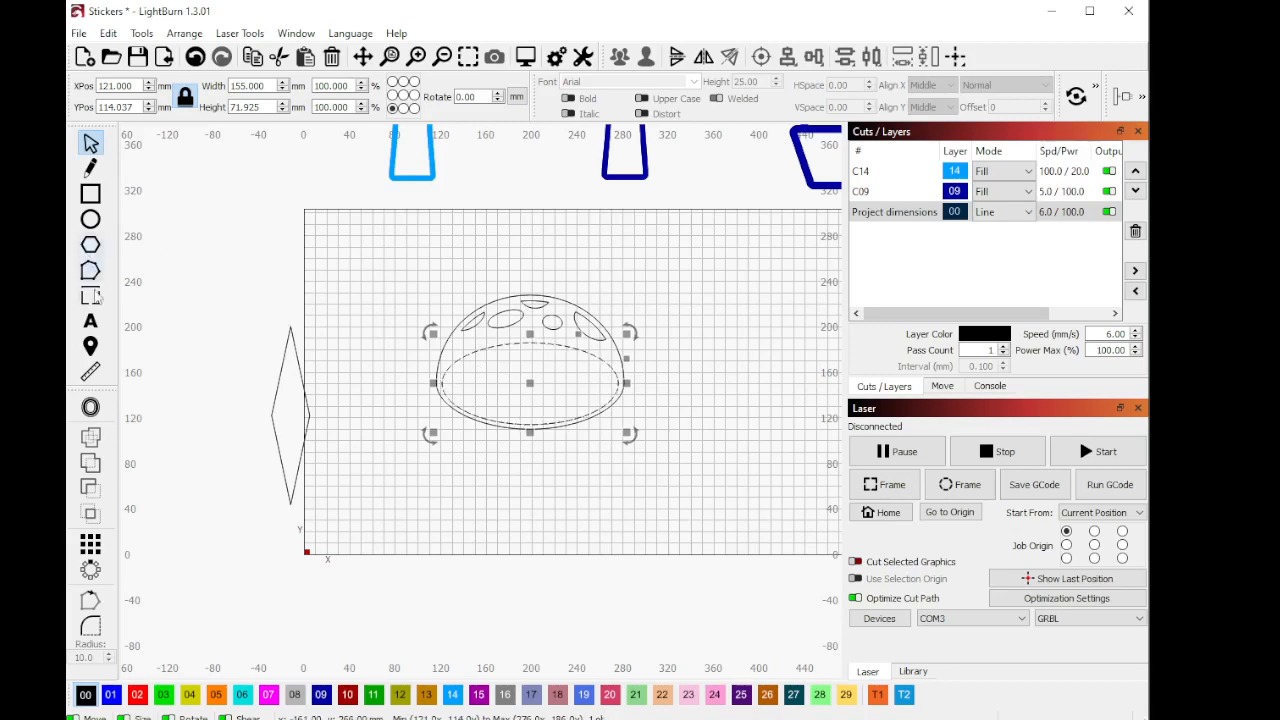
left_click(90, 407)
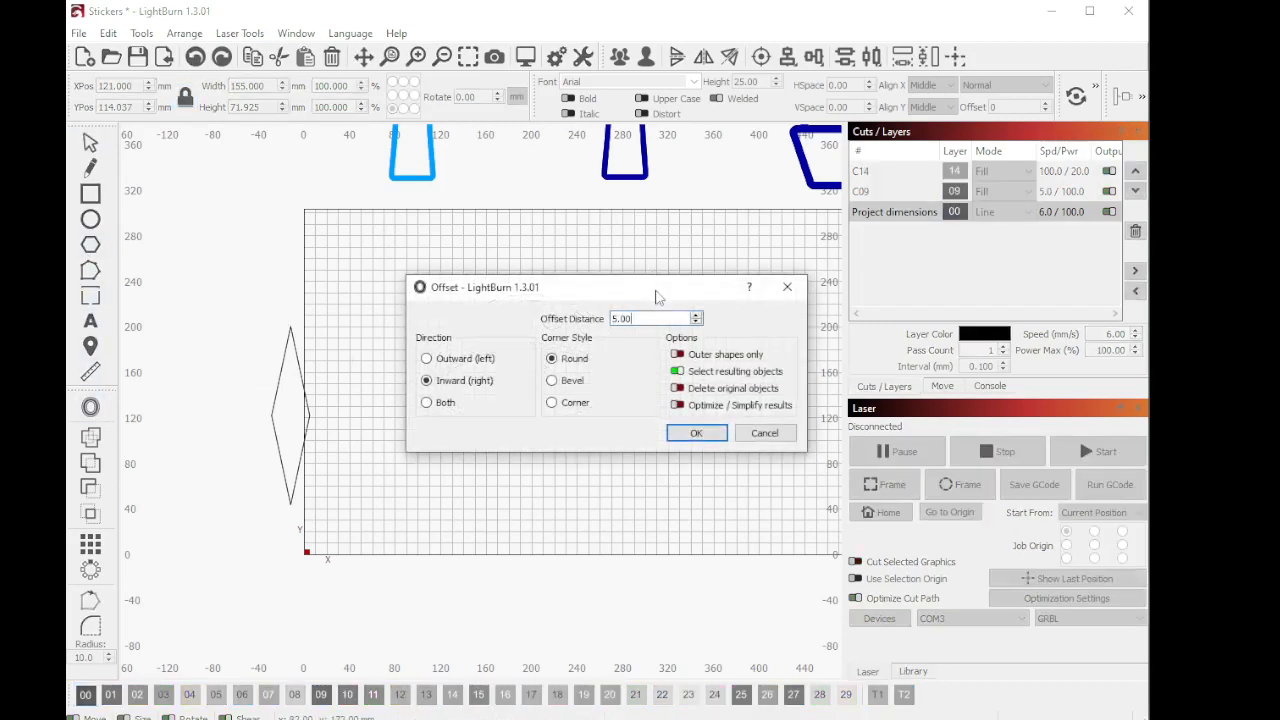
left_click_drag(656, 291, 411, 147)
scroll(477, 325, "up", 3)
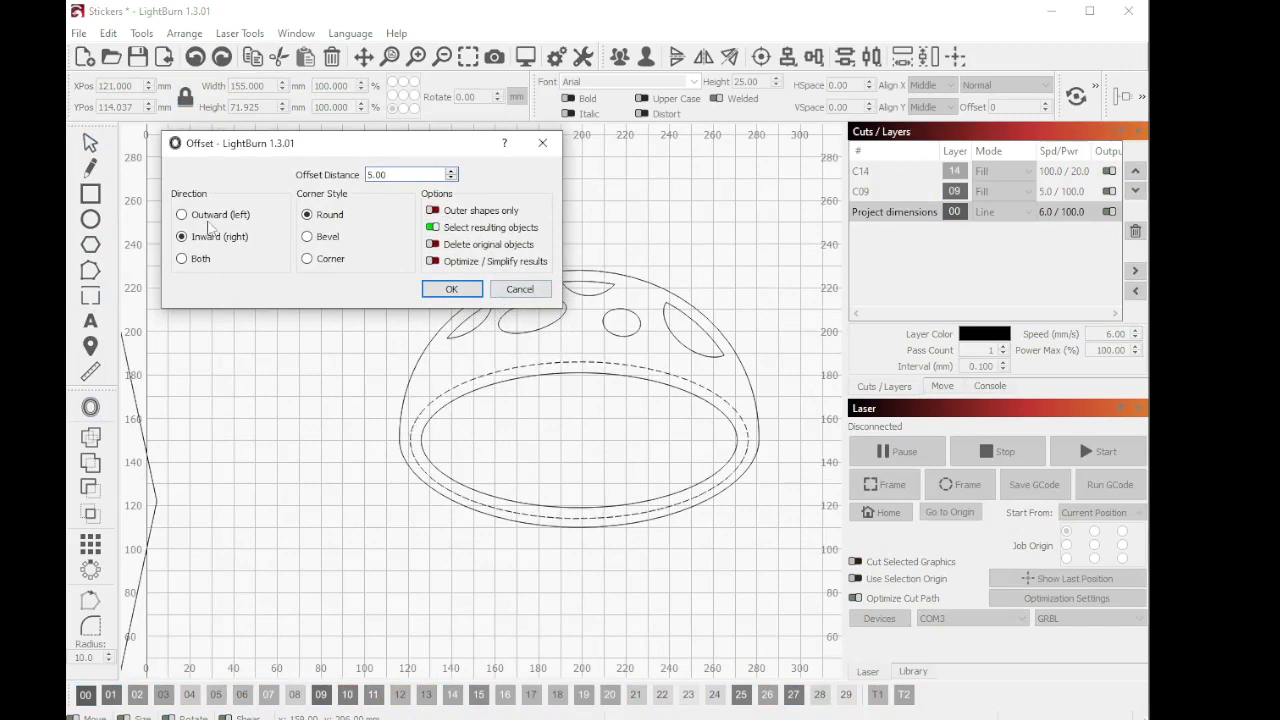
left_click(201, 216)
left_click(202, 238)
left_click(451, 289)
Step: Set the diamond's reference point to bottom center and position it at X 0, Y 0
scroll(408, 428, "down", 2)
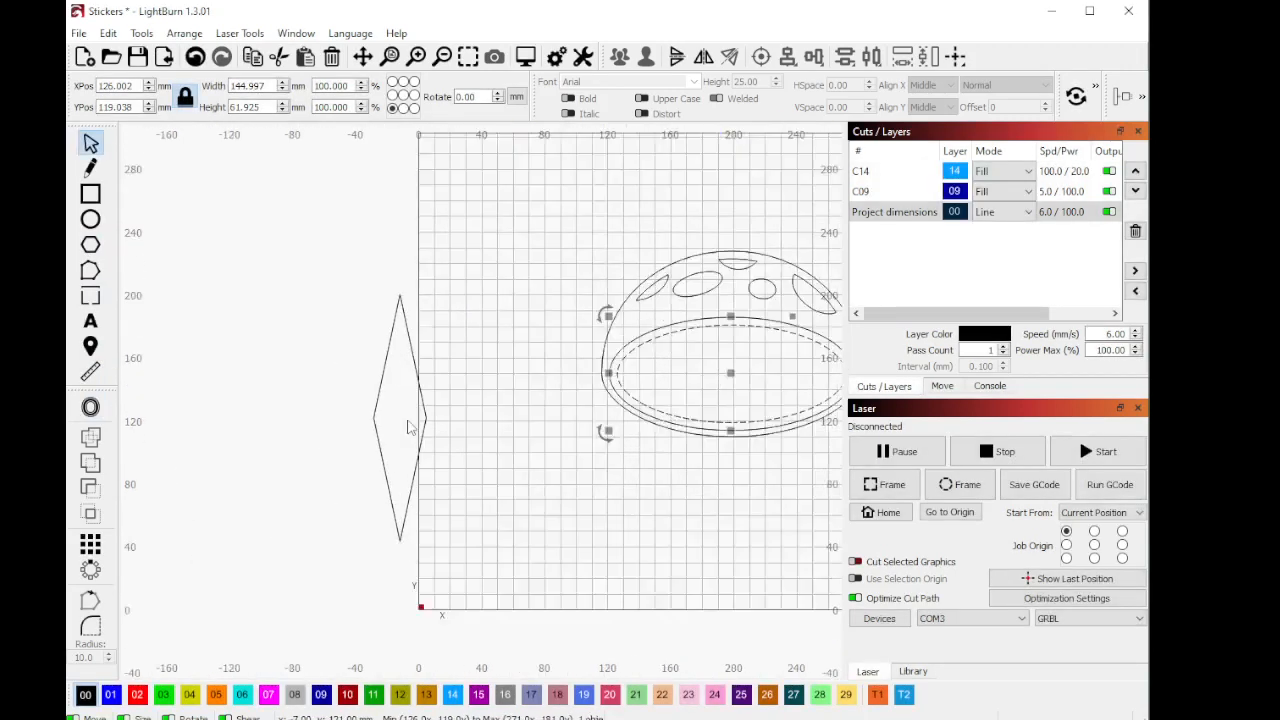
scroll(408, 428, "up", 1)
left_click(456, 441)
left_click(419, 441)
scroll(419, 438, "down", 4)
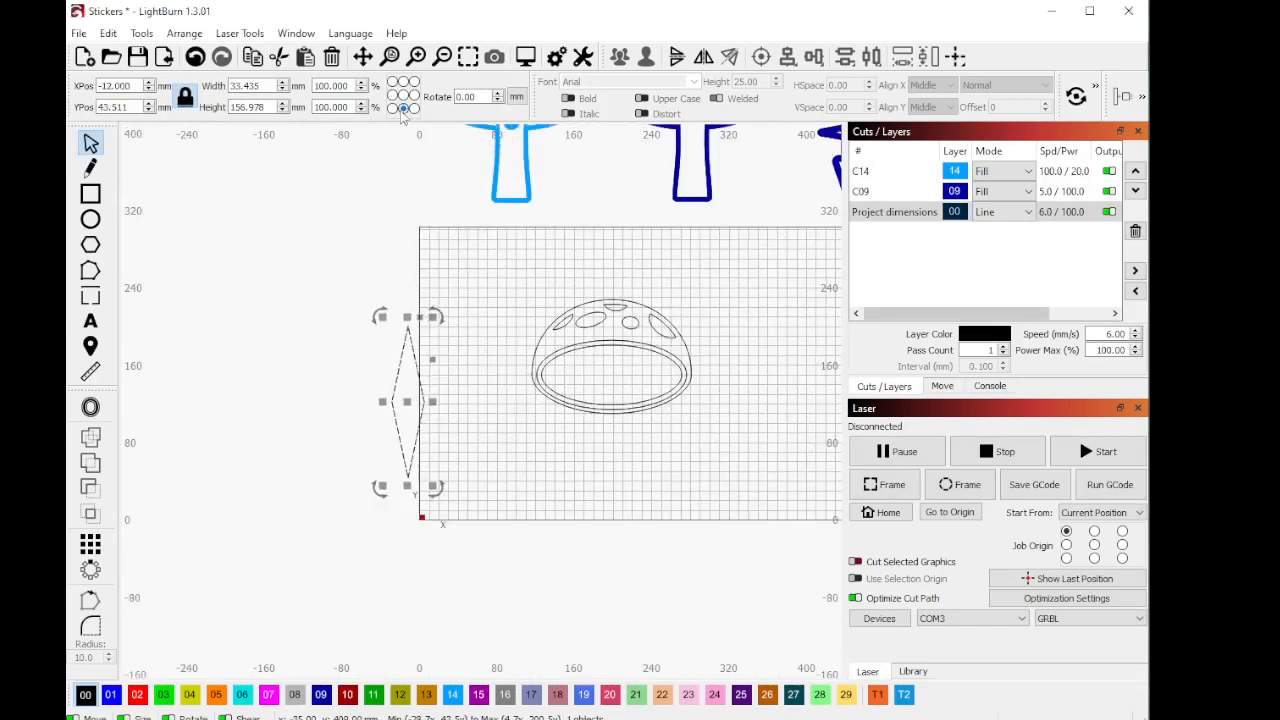
double_click(123, 84)
type("0")
key("Tab")
type("0")
key("Return")
scroll(227, 339, "up", 2)
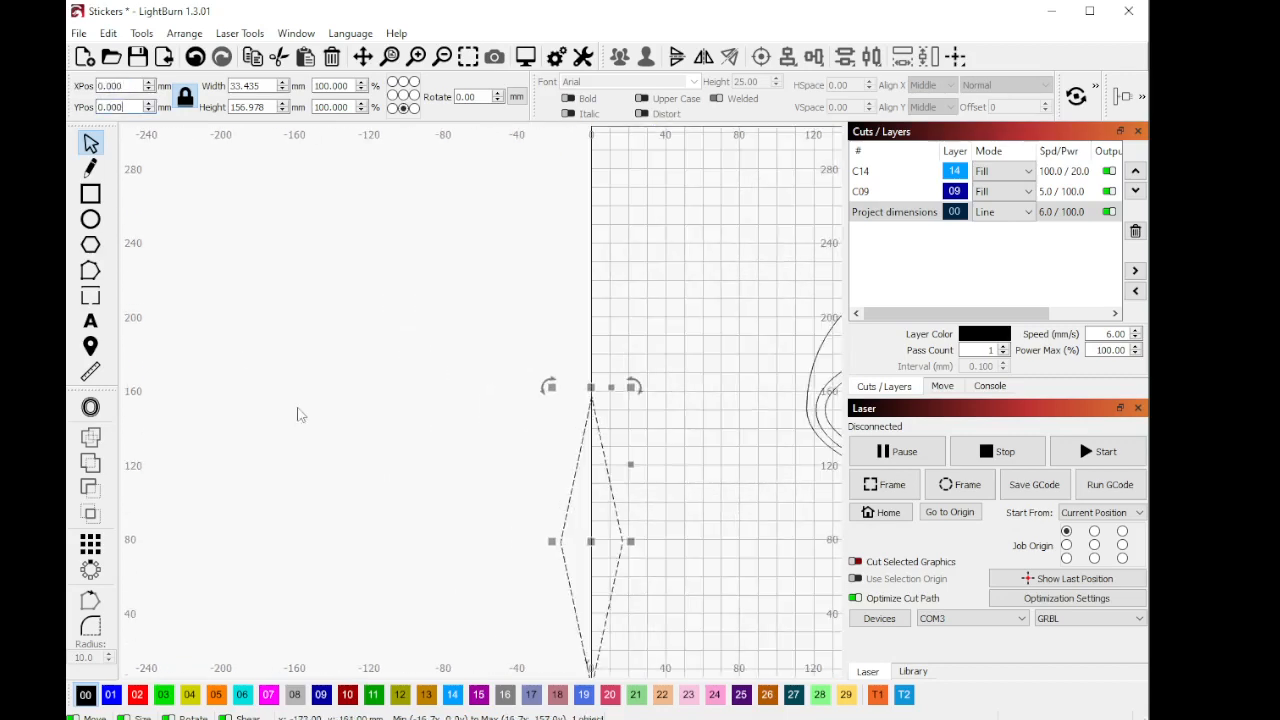
scroll(297, 414, "down", 3)
scroll(329, 548, "up", 4)
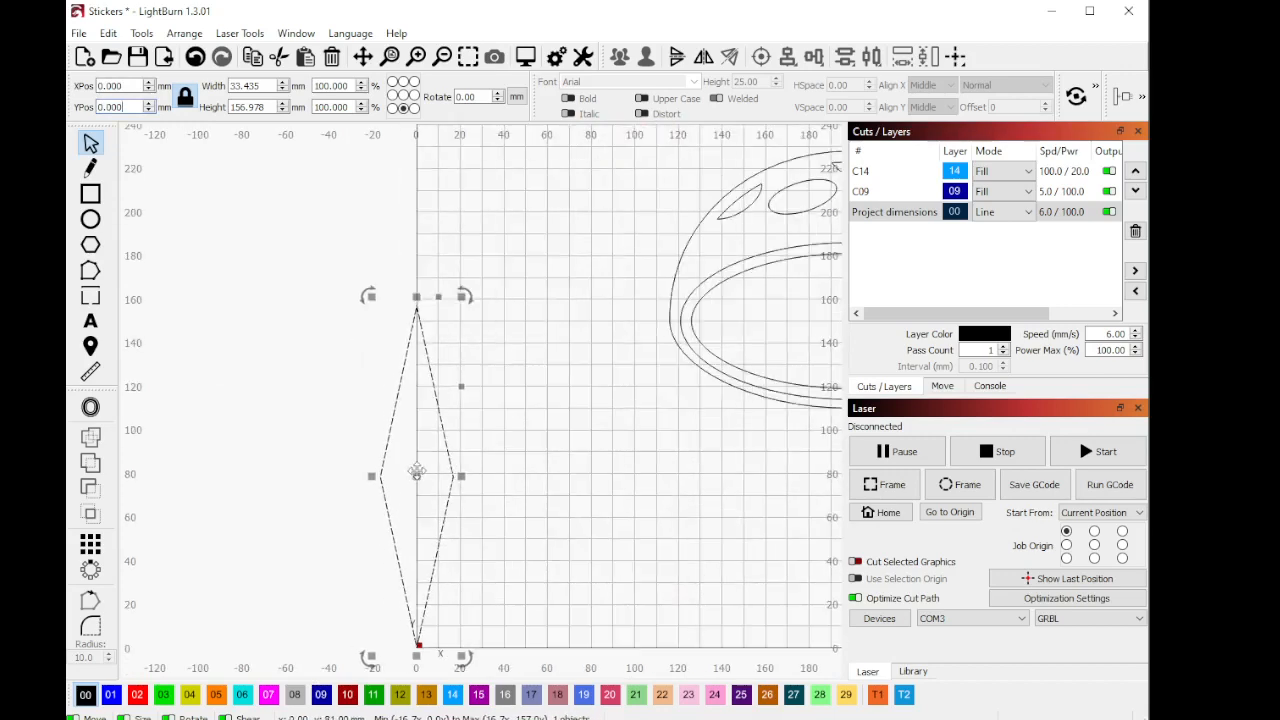
left_click_drag(418, 472, 418, 372)
right_click(418, 372)
left_click(339, 418)
scroll(360, 418, "down", 3)
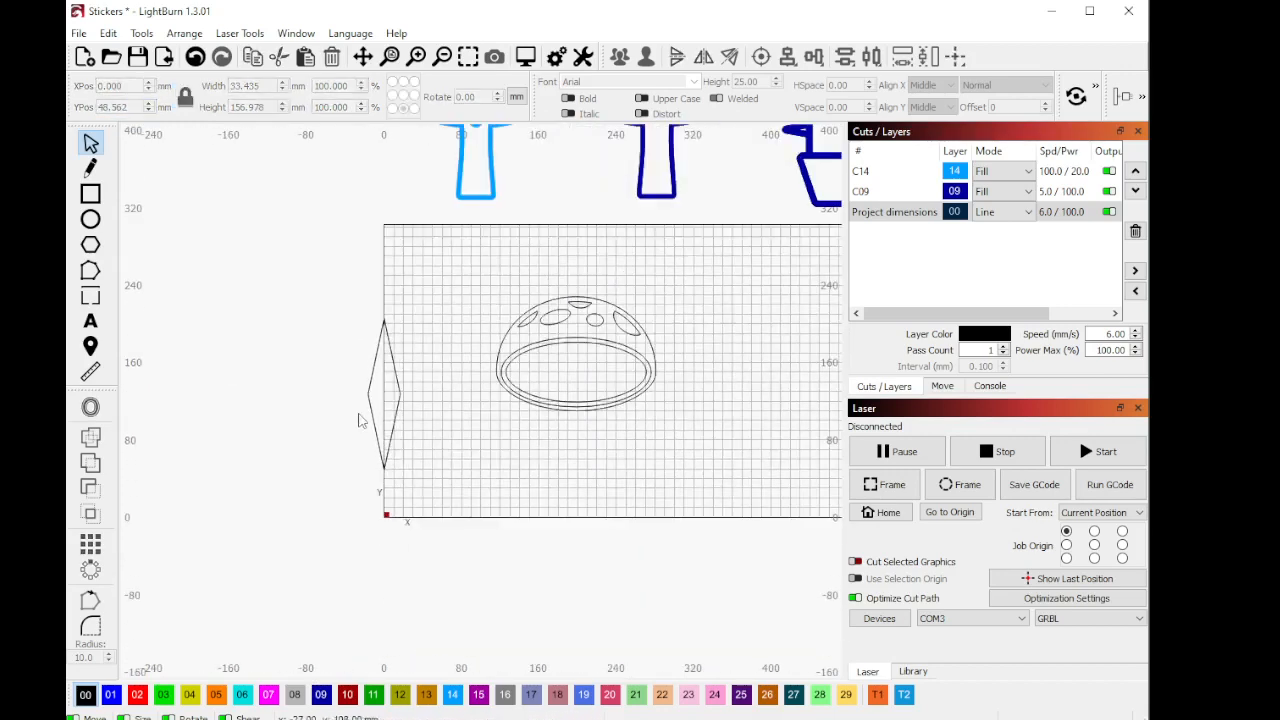
scroll(440, 395, "up", 2)
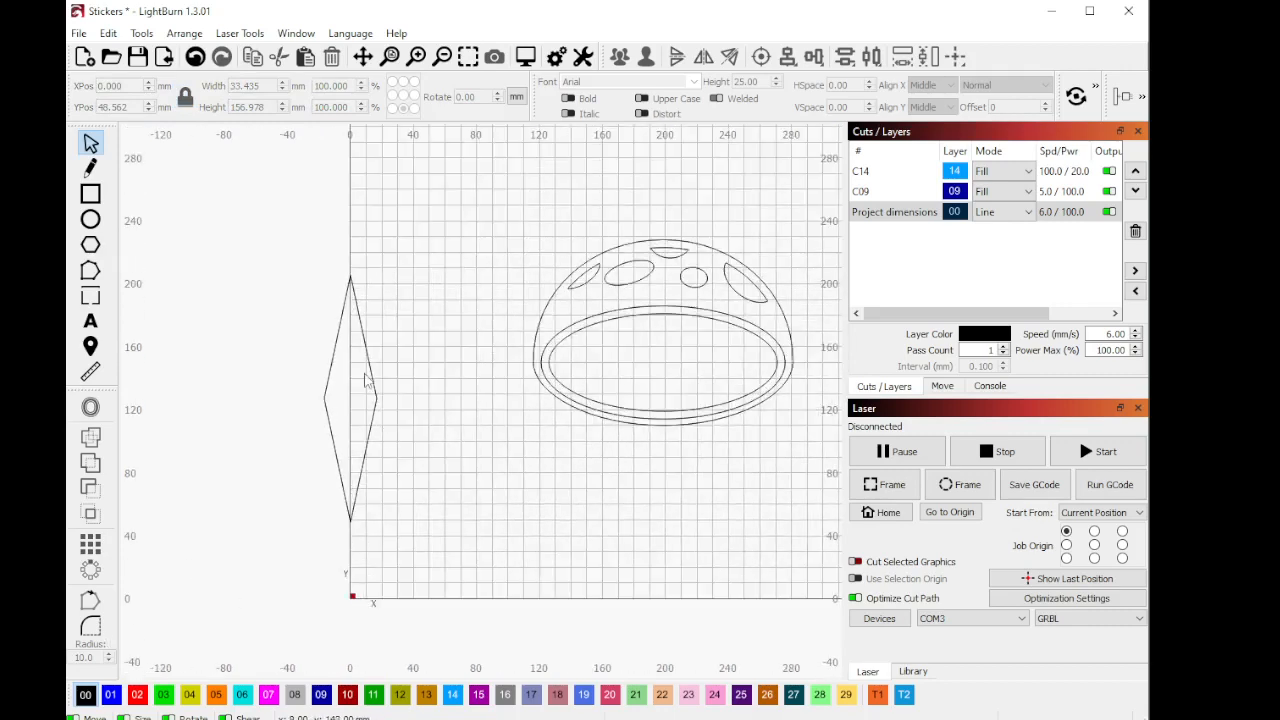
key("ctrl+z")
left_click_drag(394, 452, 300, 394)
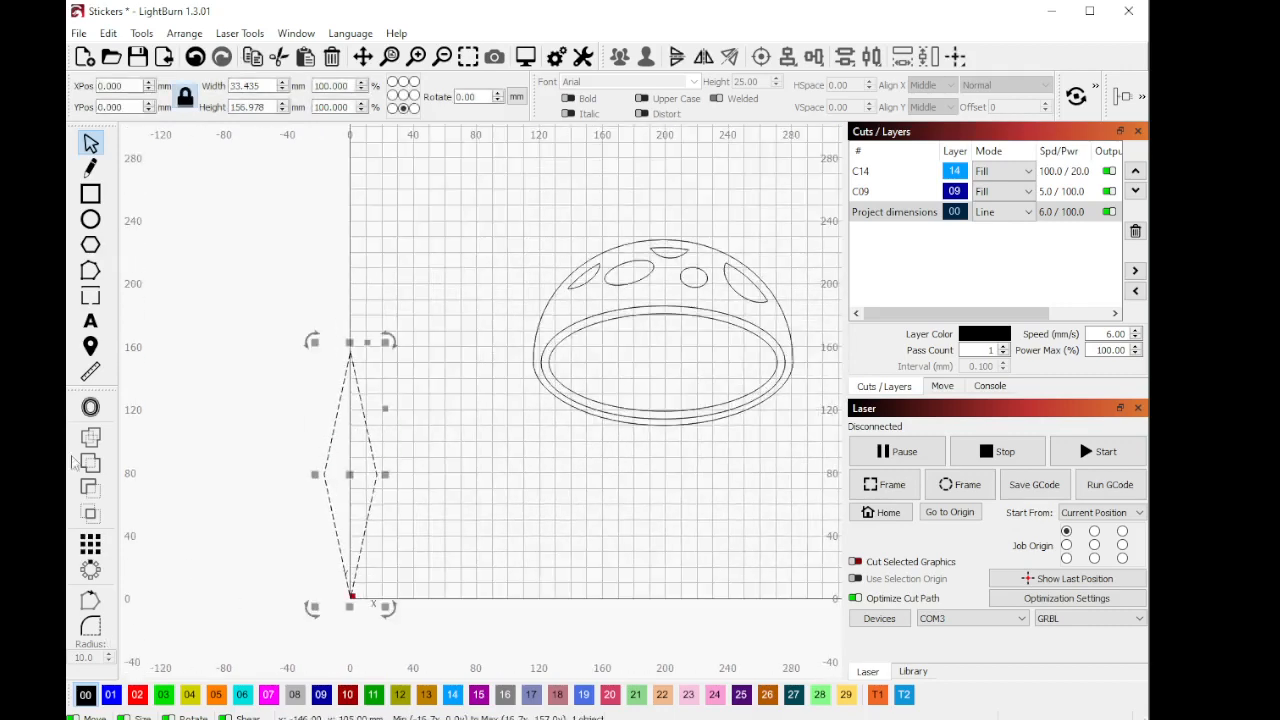
left_click(92, 569)
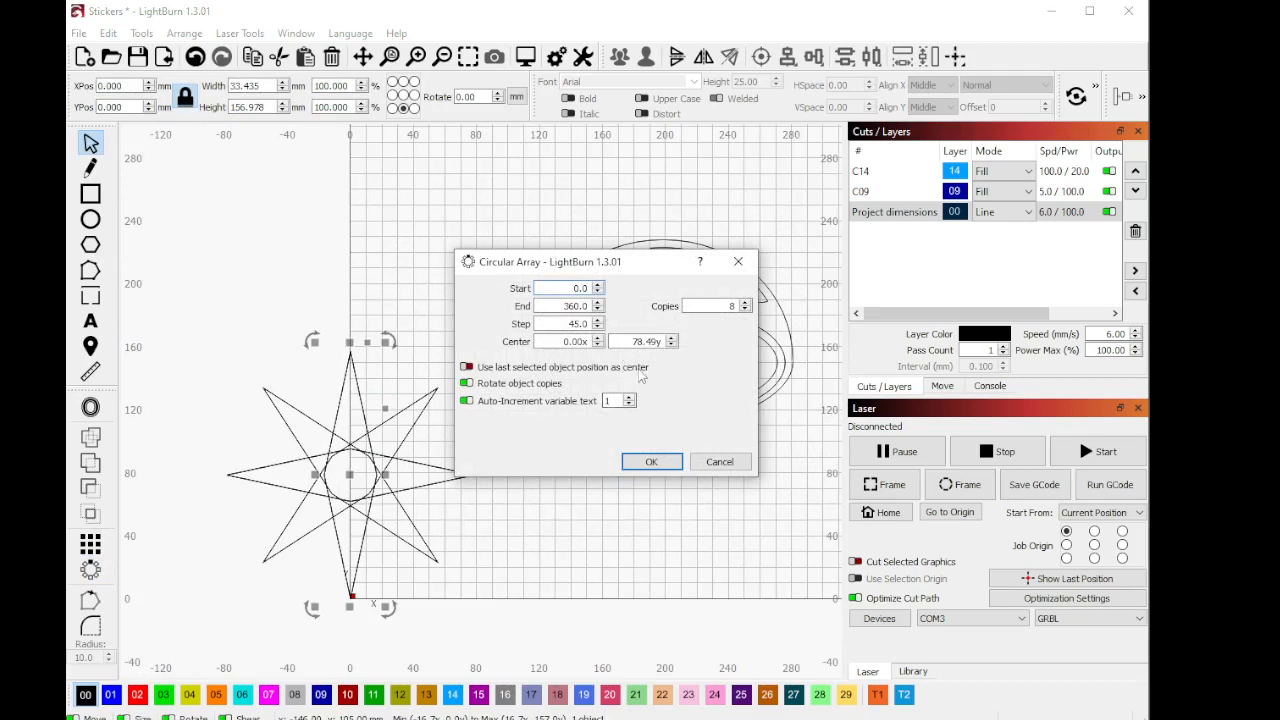
left_click_drag(631, 341, 698, 354)
type("0y")
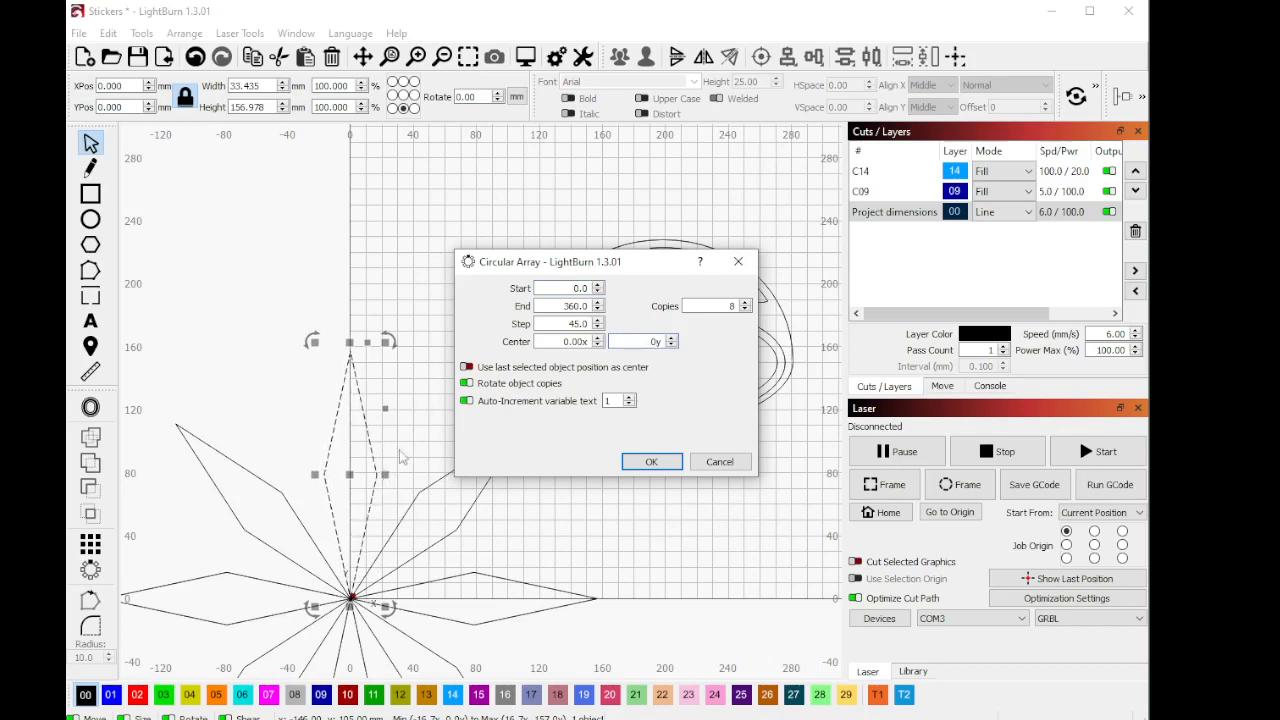
left_click(720, 461)
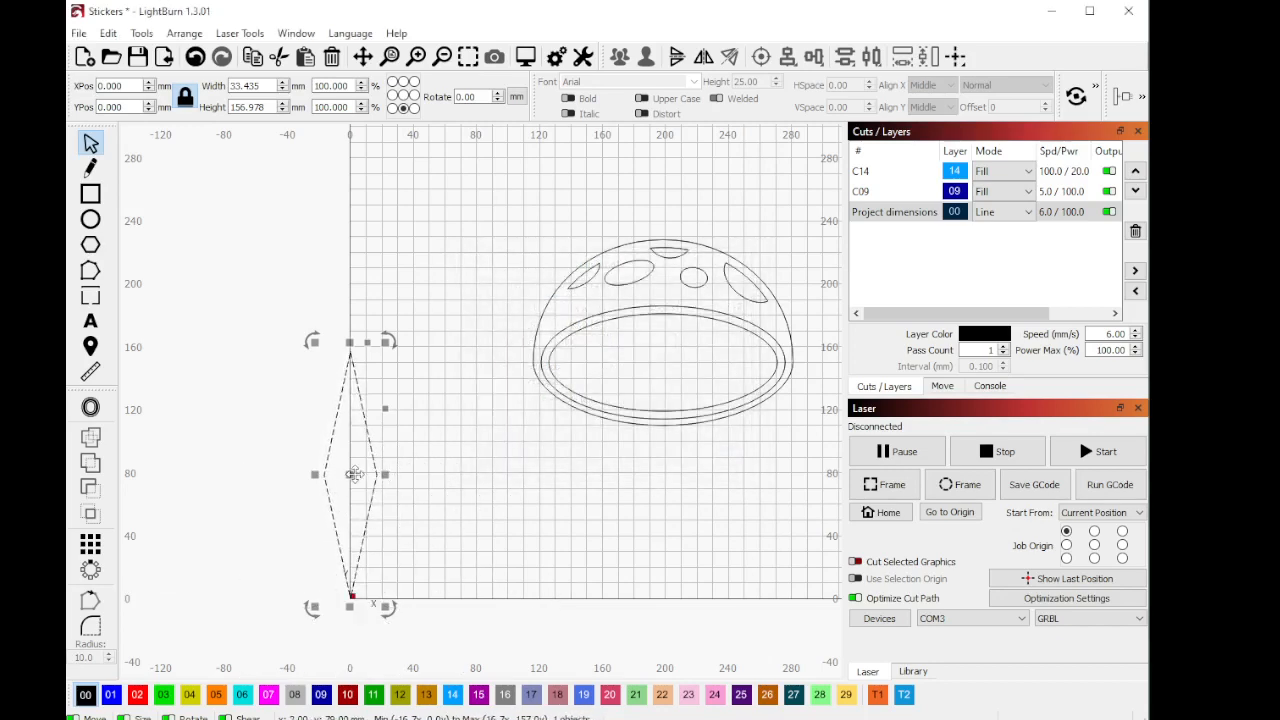
Step: Move the diamond straight up to about Y 51 mm and start a circular array with its center at Y 0
left_click_drag(354, 447, 350, 396)
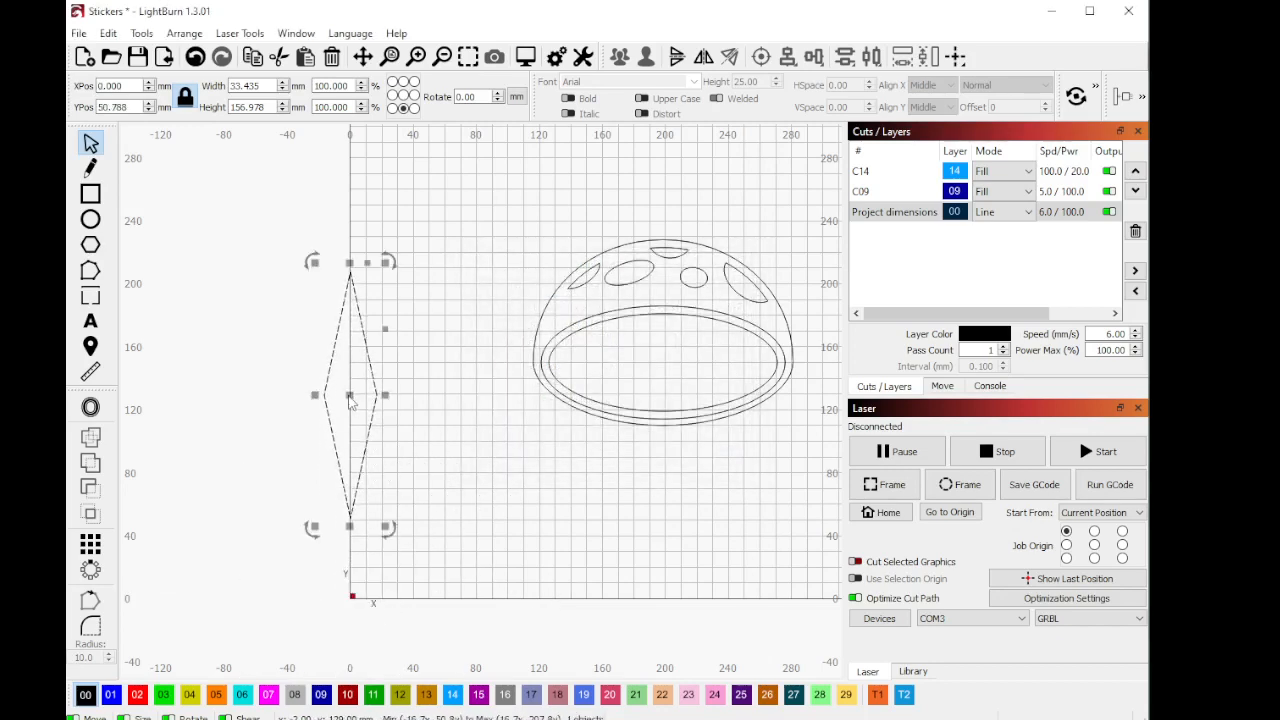
left_click(90, 569)
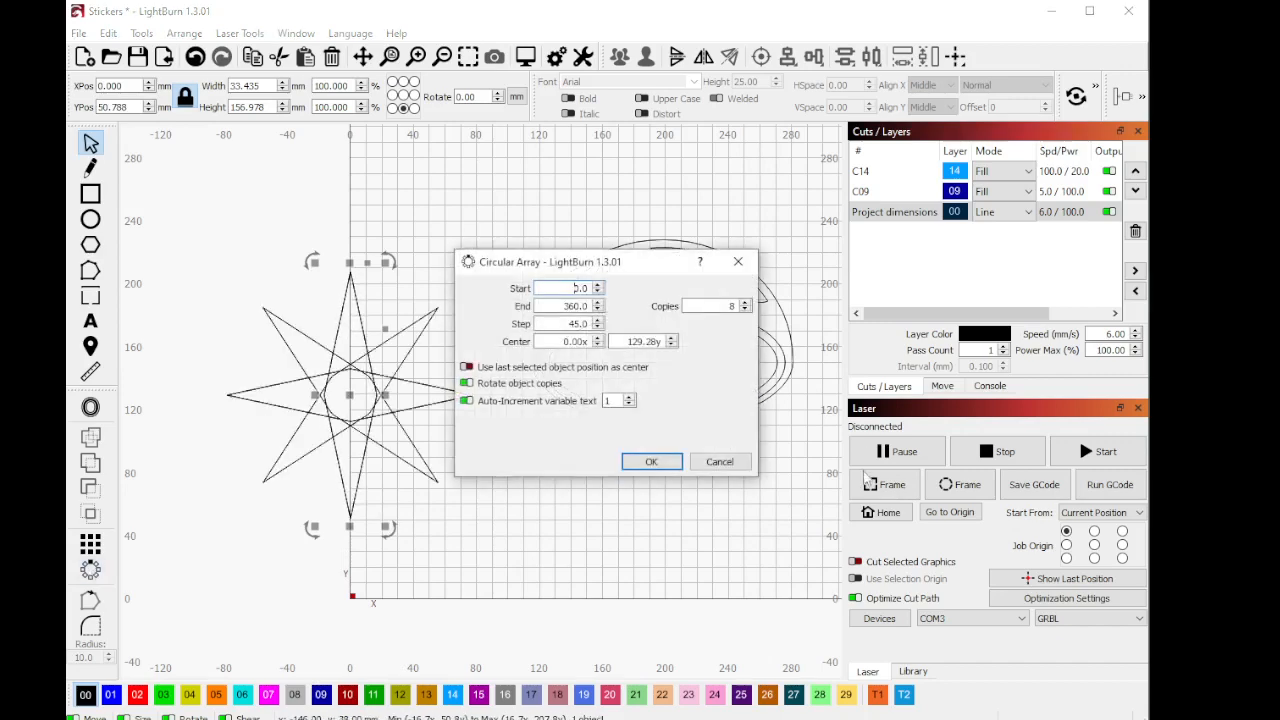
left_click_drag(627, 340, 705, 351)
type("0y")
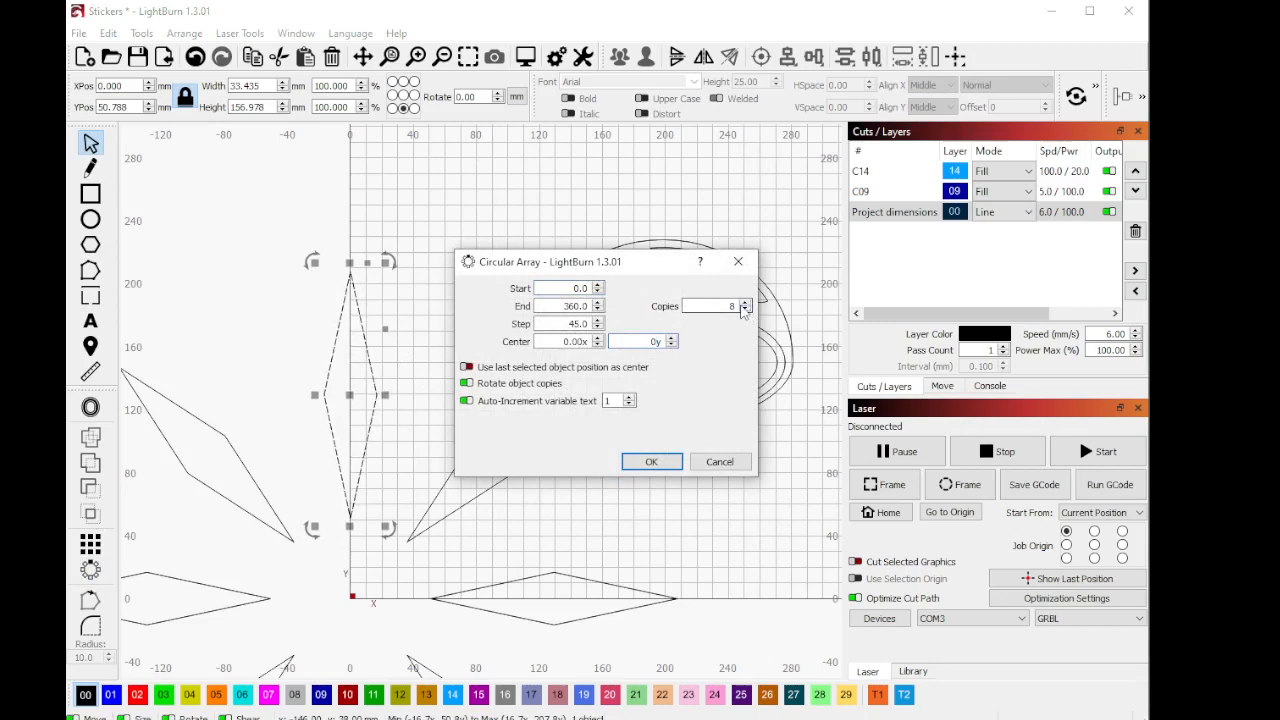
Step: Increase the diamond's circular array to 20 copies
left_click(744, 302)
left_click(744, 302)
left_click(744, 302)
left_click(745, 302)
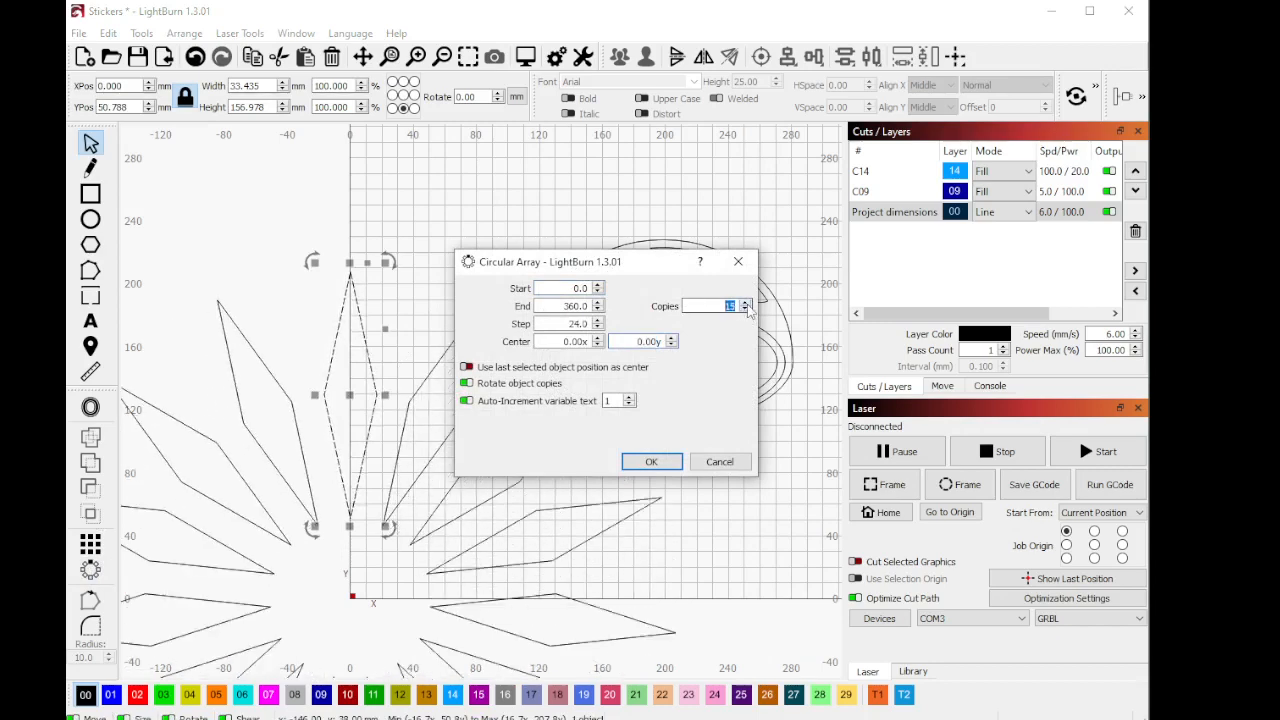
left_click(744, 302)
left_click(744, 302)
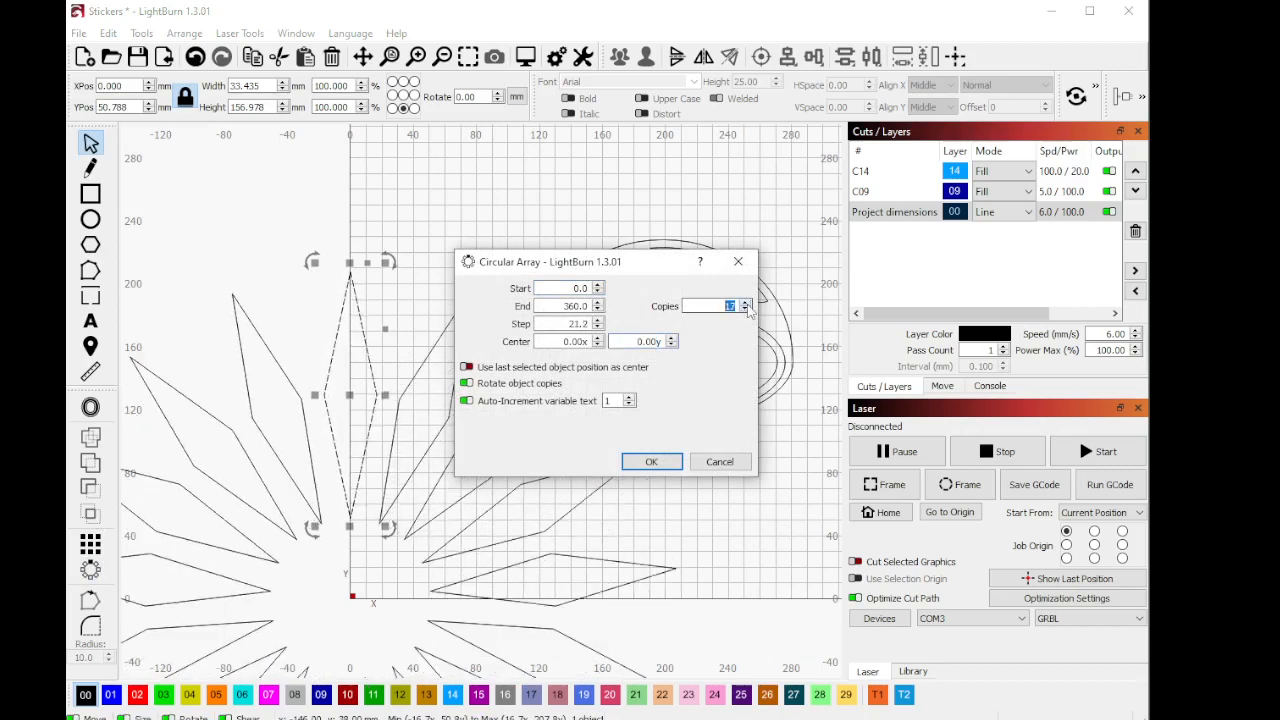
left_click(746, 303)
left_click(746, 303)
left_click(746, 303)
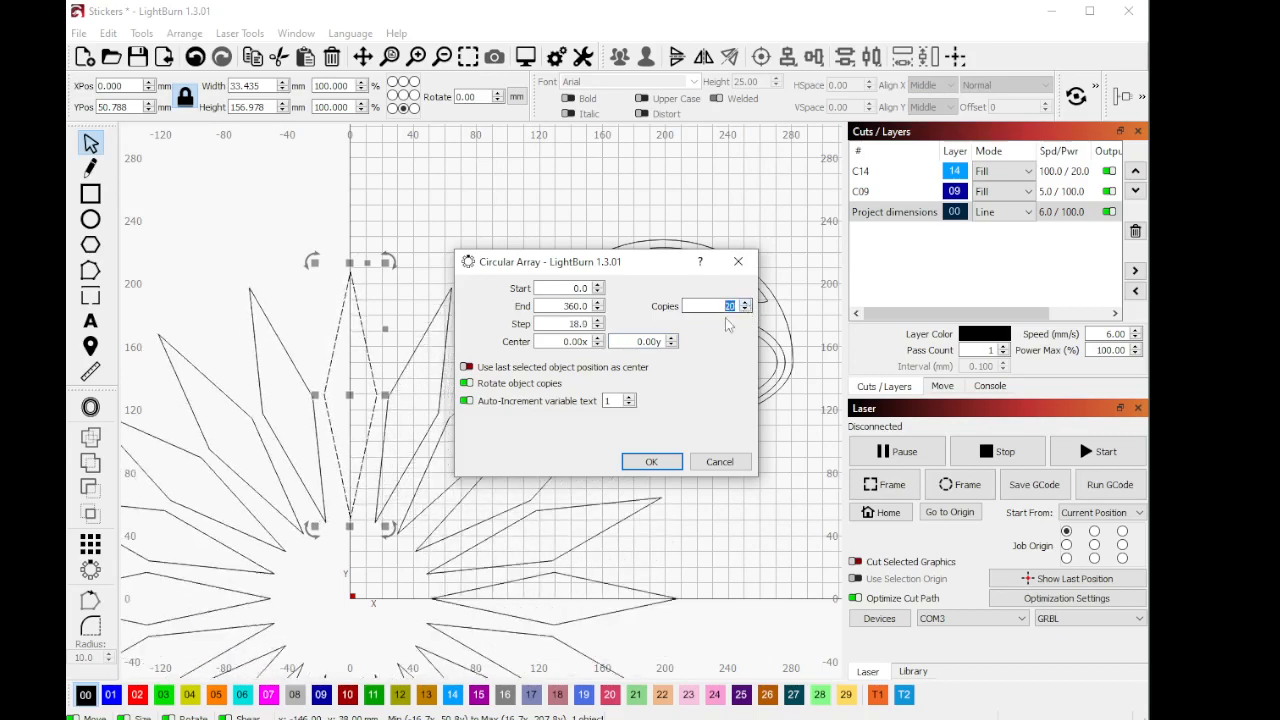
Step: Raise the circular array's center to Y 13 mm
left_click(674, 338)
left_click(674, 338)
left_click(674, 338)
left_click(674, 338)
left_click(674, 338)
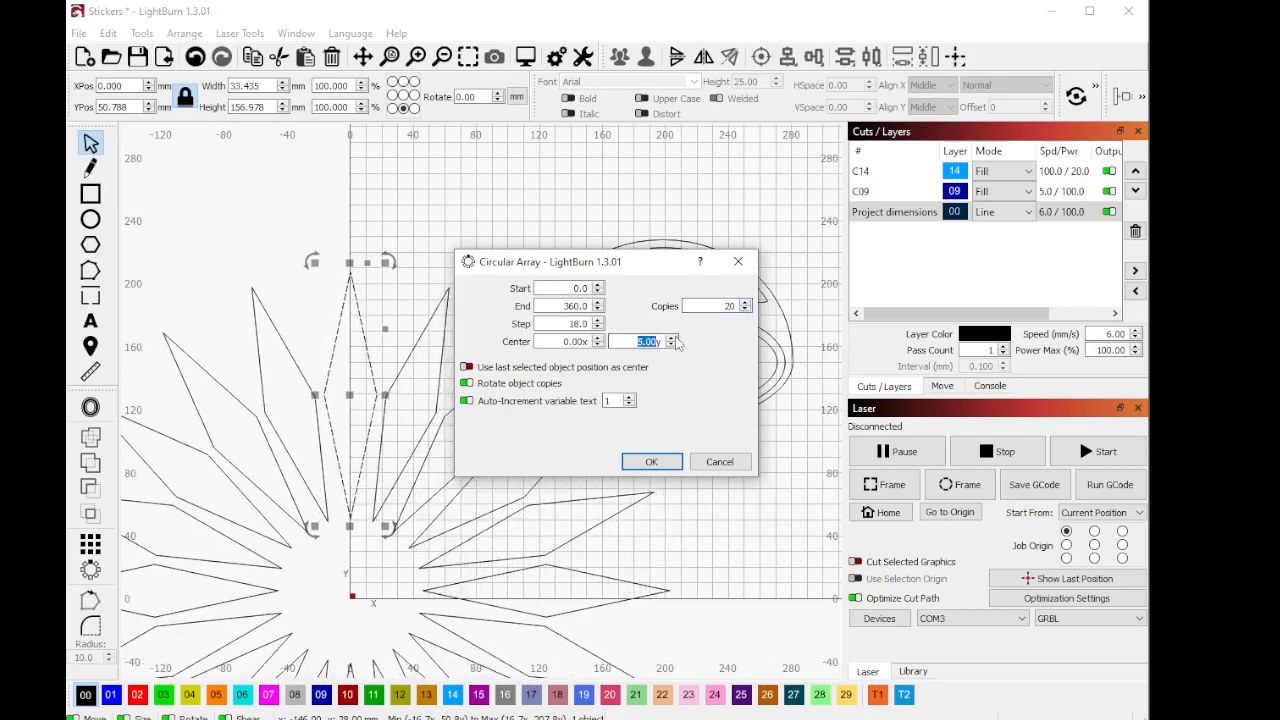
left_click(674, 338)
left_click(674, 338)
left_click(674, 338)
left_click(674, 338)
left_click(674, 338)
left_click(674, 338)
Step: Reduce the circular array to 14 copies and set its center to Y 19 mm
left_click(745, 310)
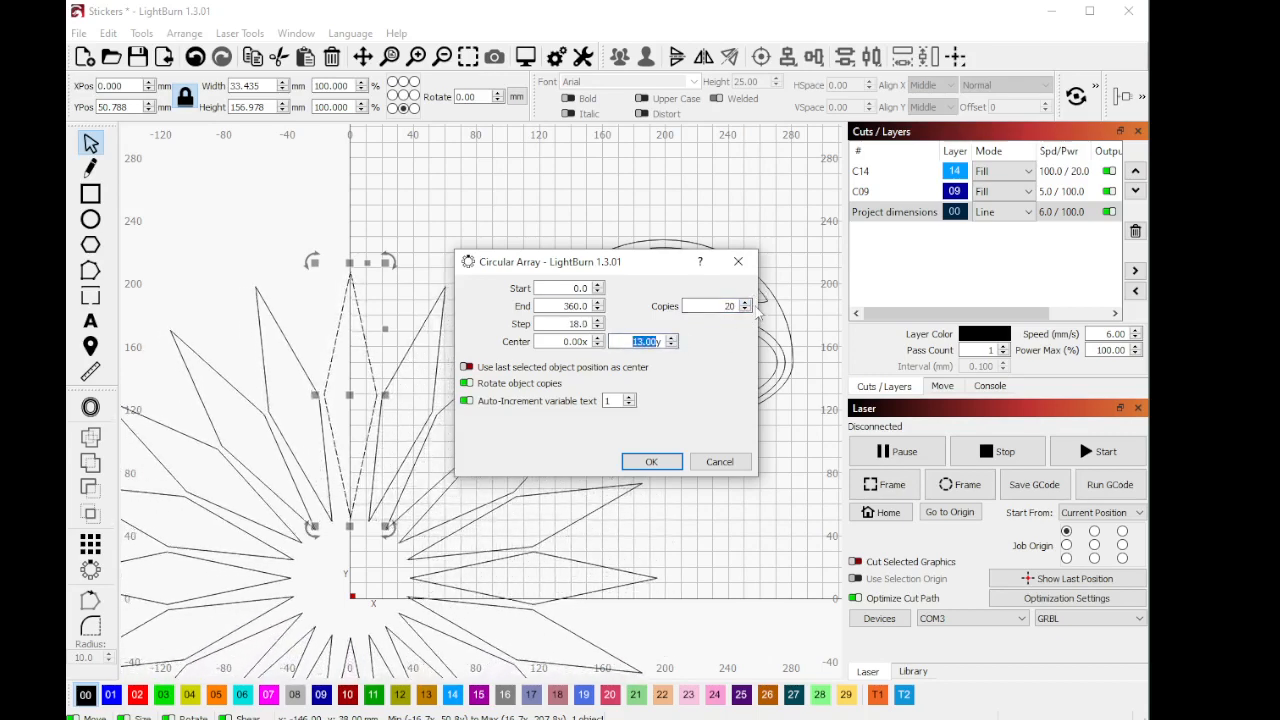
left_click(745, 310)
left_click(745, 310)
left_click(745, 310)
left_click(745, 310)
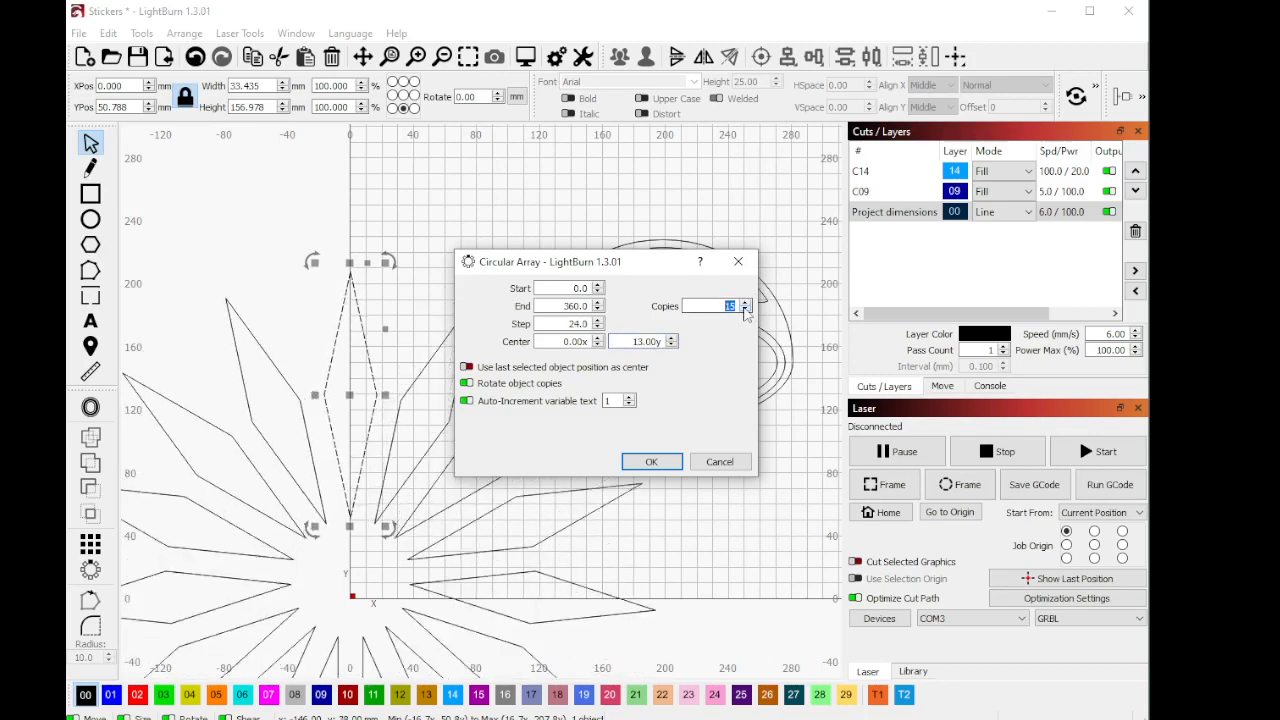
left_click(745, 309)
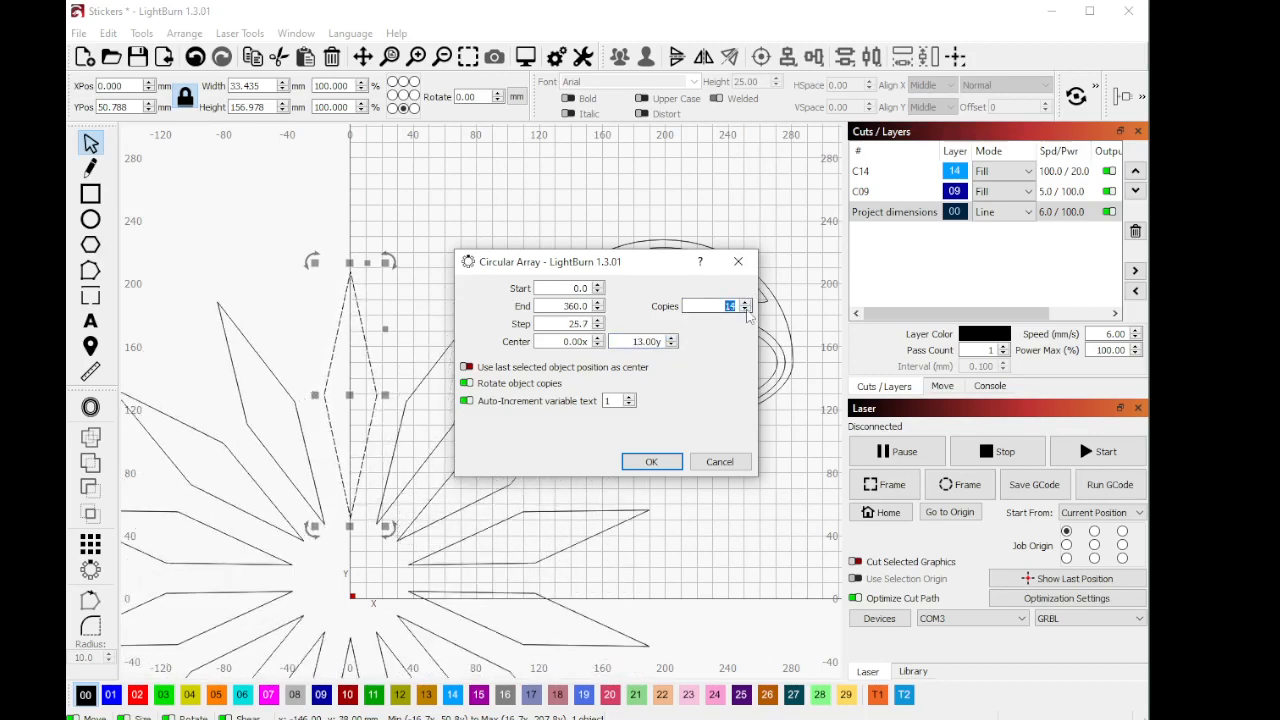
left_click(671, 337)
left_click(671, 337)
left_click(671, 337)
left_click(671, 337)
left_click(671, 337)
left_click(671, 337)
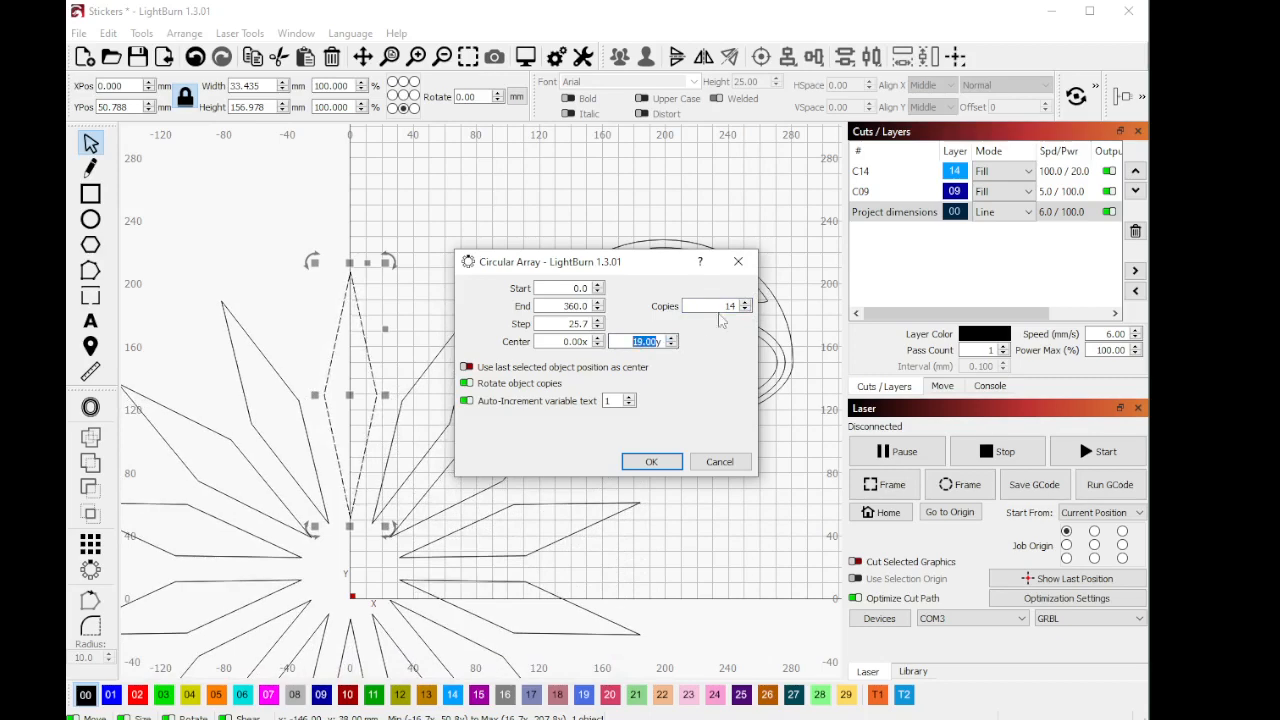
Step: Set the circular array to 12 copies around a center at X 0, Y 37 mm and create it
left_click(745, 310)
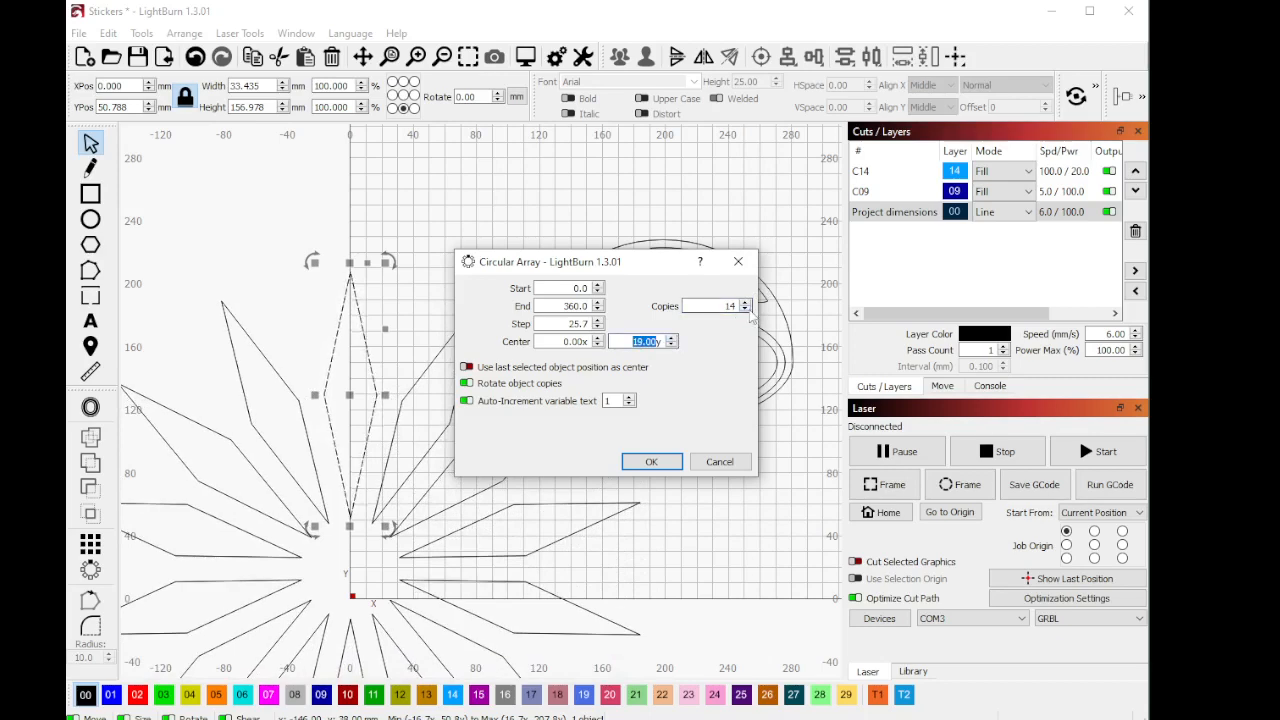
left_click(672, 338)
right_click(676, 337)
left_click(745, 309)
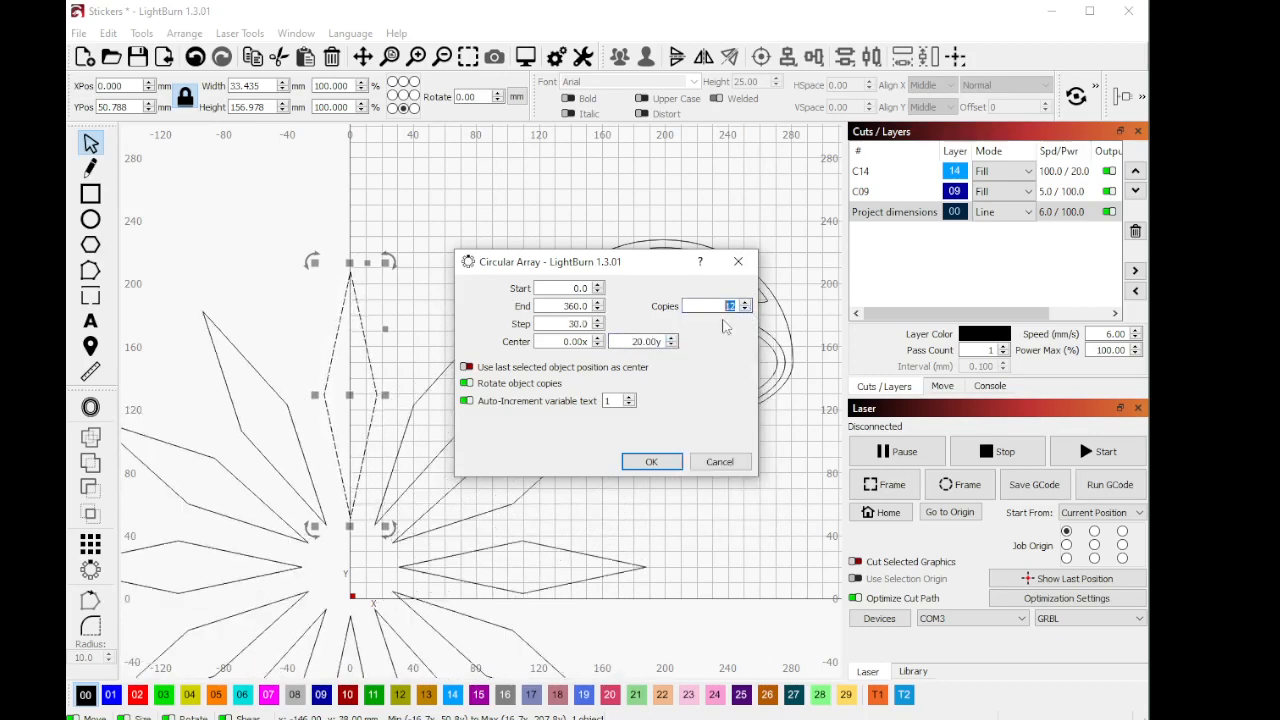
left_click(673, 338)
left_click(674, 338)
left_click(674, 338)
left_click(674, 338)
left_click(674, 338)
left_click(675, 337)
left_click(675, 337)
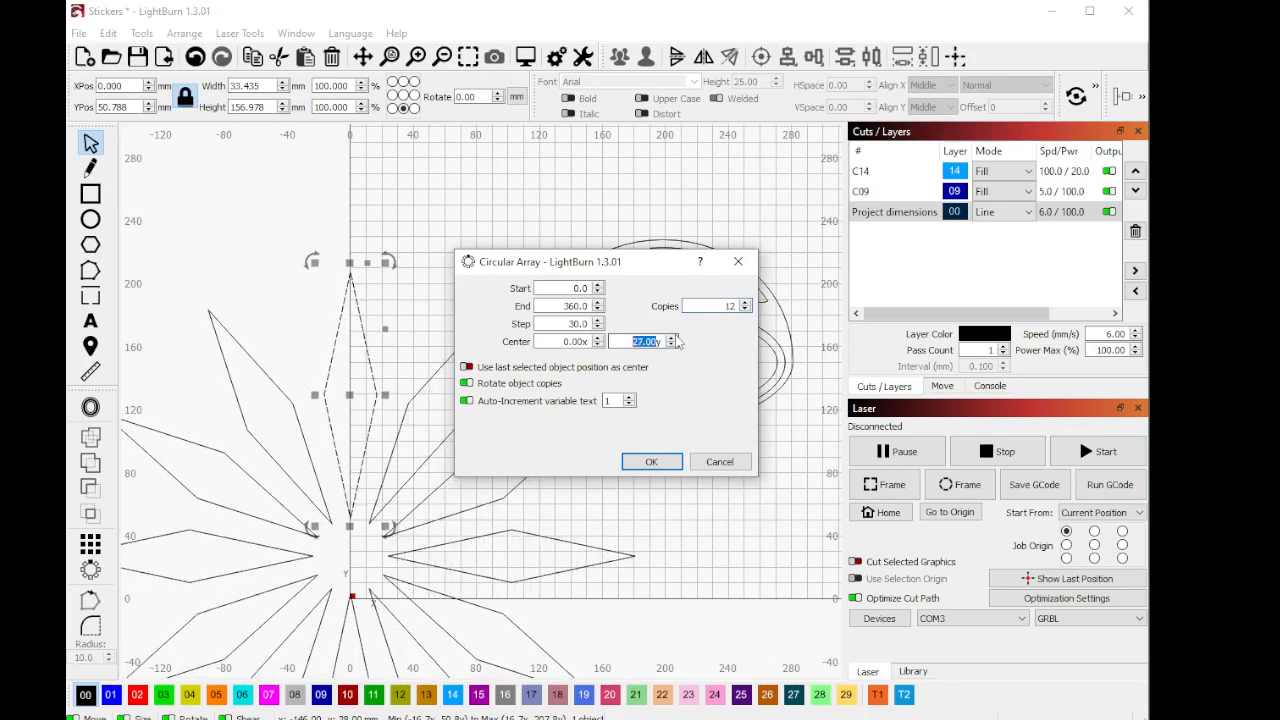
left_click(675, 337)
left_click(675, 337)
left_click(675, 337)
left_click(675, 337)
left_click(675, 337)
left_click(675, 337)
left_click(675, 337)
left_click(675, 337)
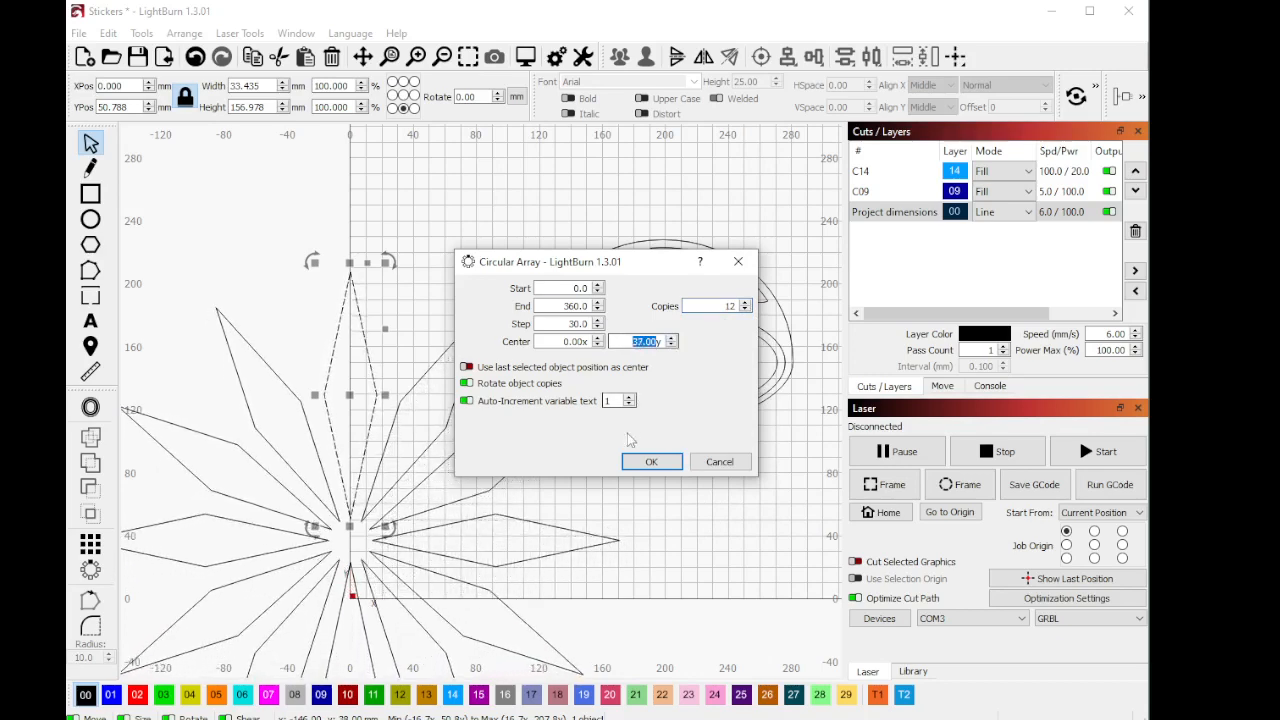
left_click(651, 462)
Step: Group the twelve arrayed diamonds and center the group on the mushroom's underside ellipse
scroll(507, 490, "down", 3)
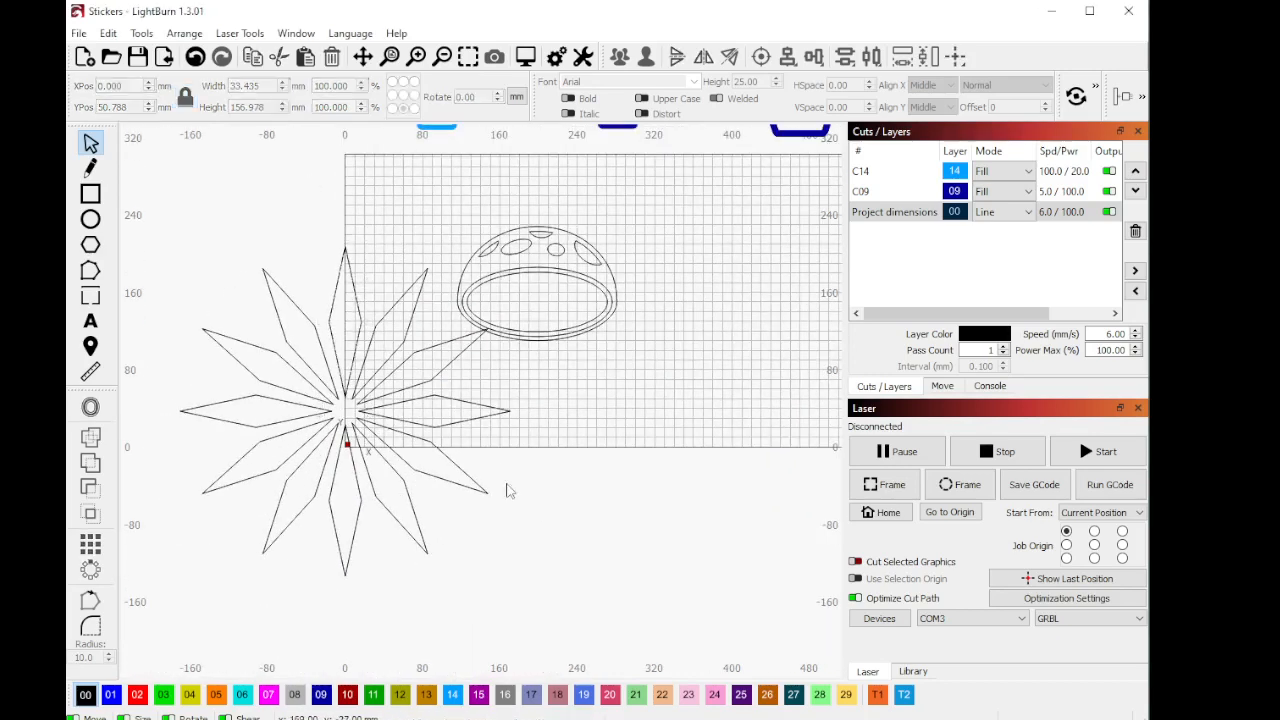
left_click_drag(489, 601, 177, 381)
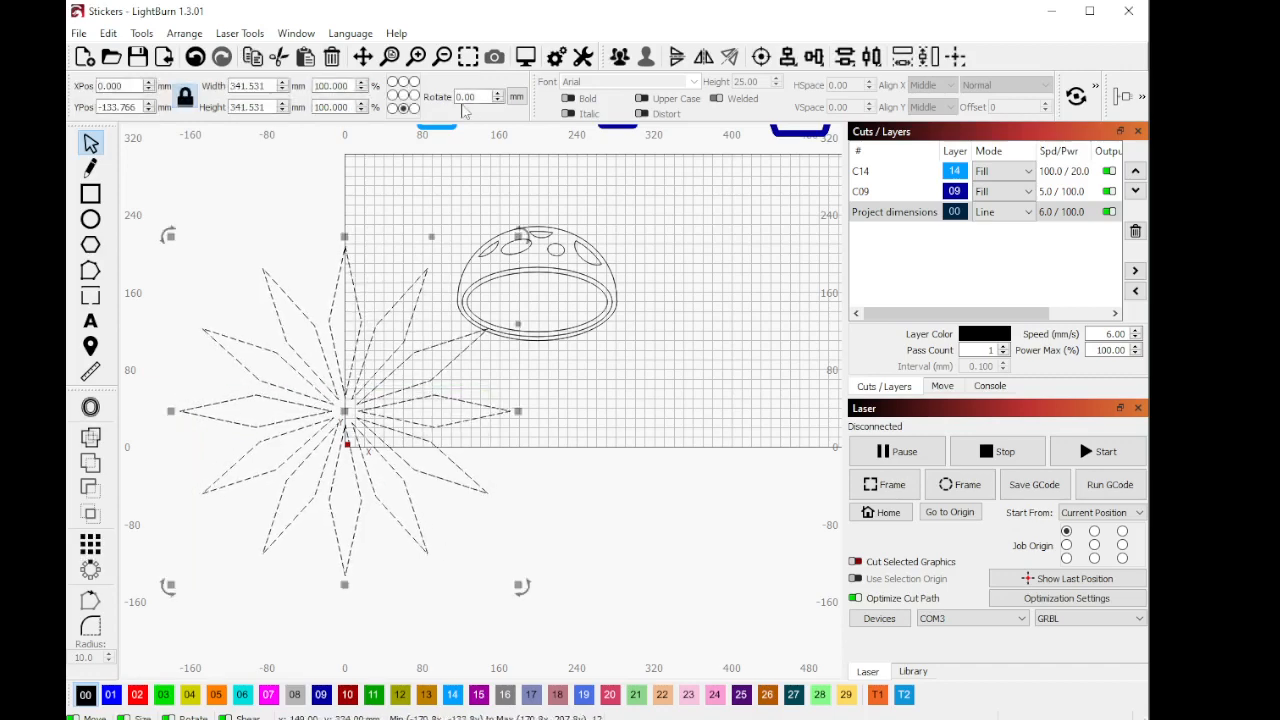
scroll(524, 294, "up", 2)
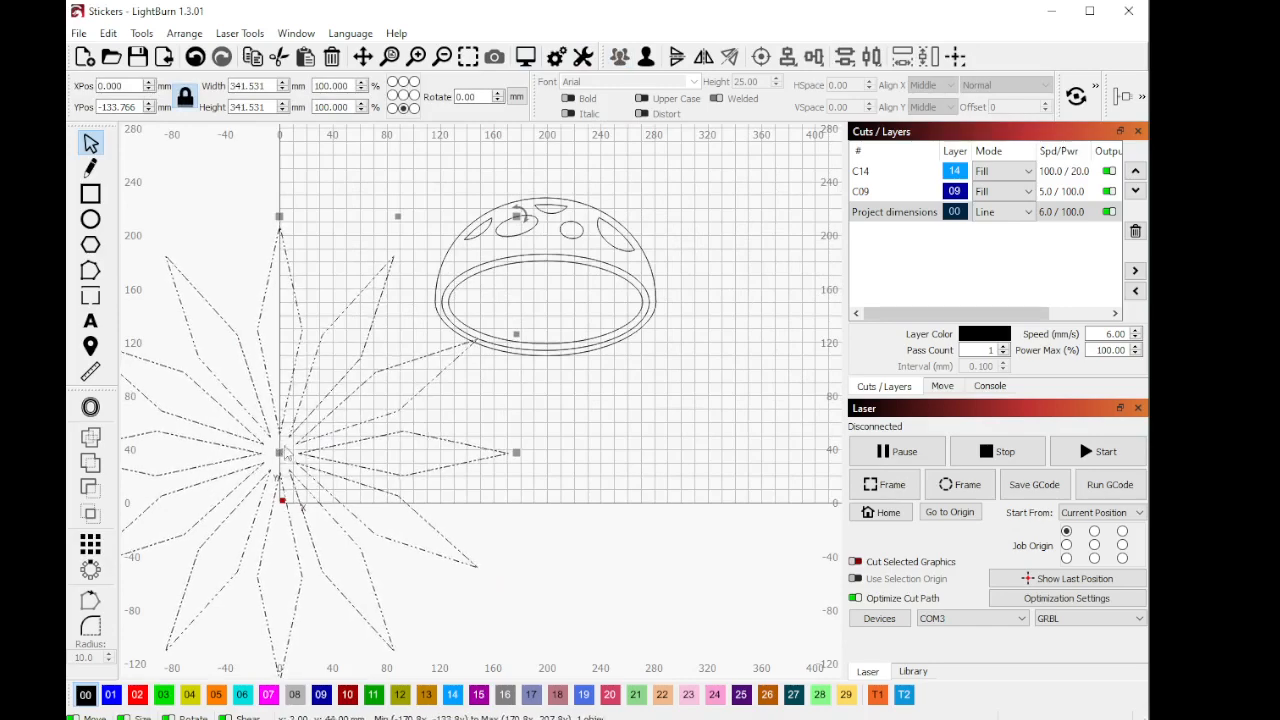
left_click_drag(285, 453, 546, 303)
scroll(485, 428, "down", 3)
scroll(612, 312, "up", 3)
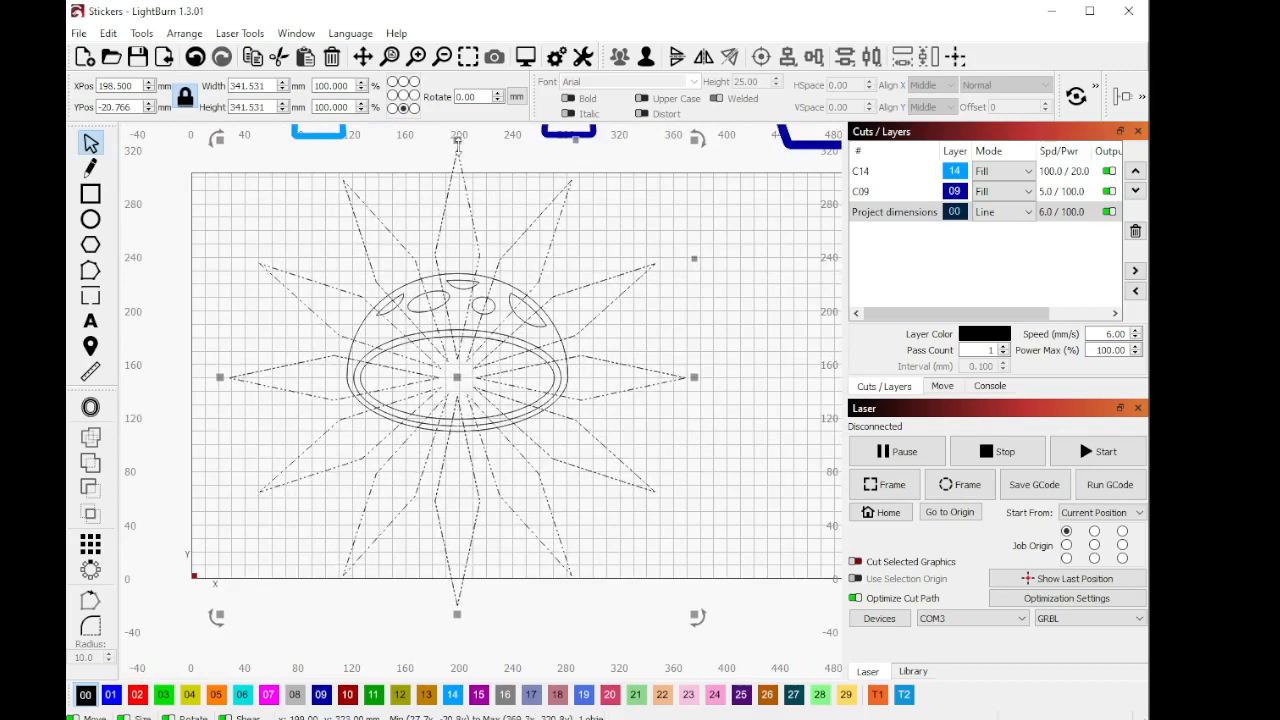
Step: Squash the diamond group to about 201 mm high around its center, then intersect it with the inner underside ellipse to form the gills
left_click_drag(457, 143, 446, 238)
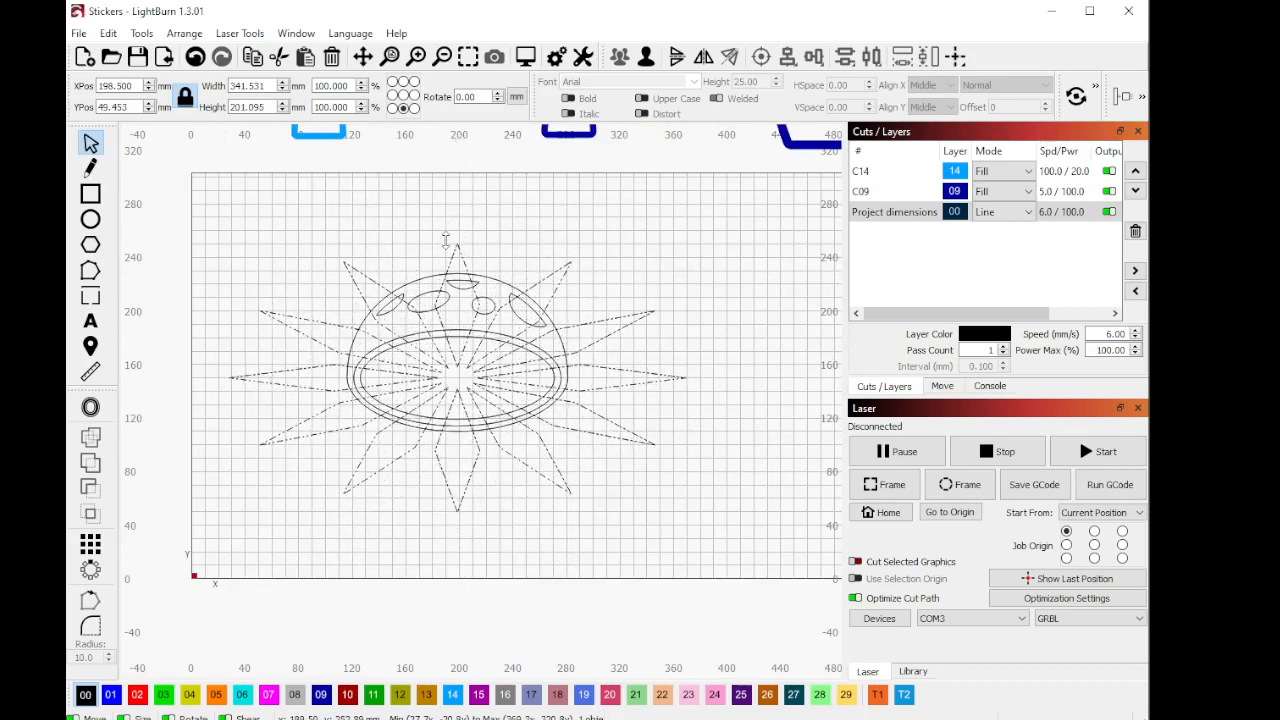
scroll(452, 320, "up", 3)
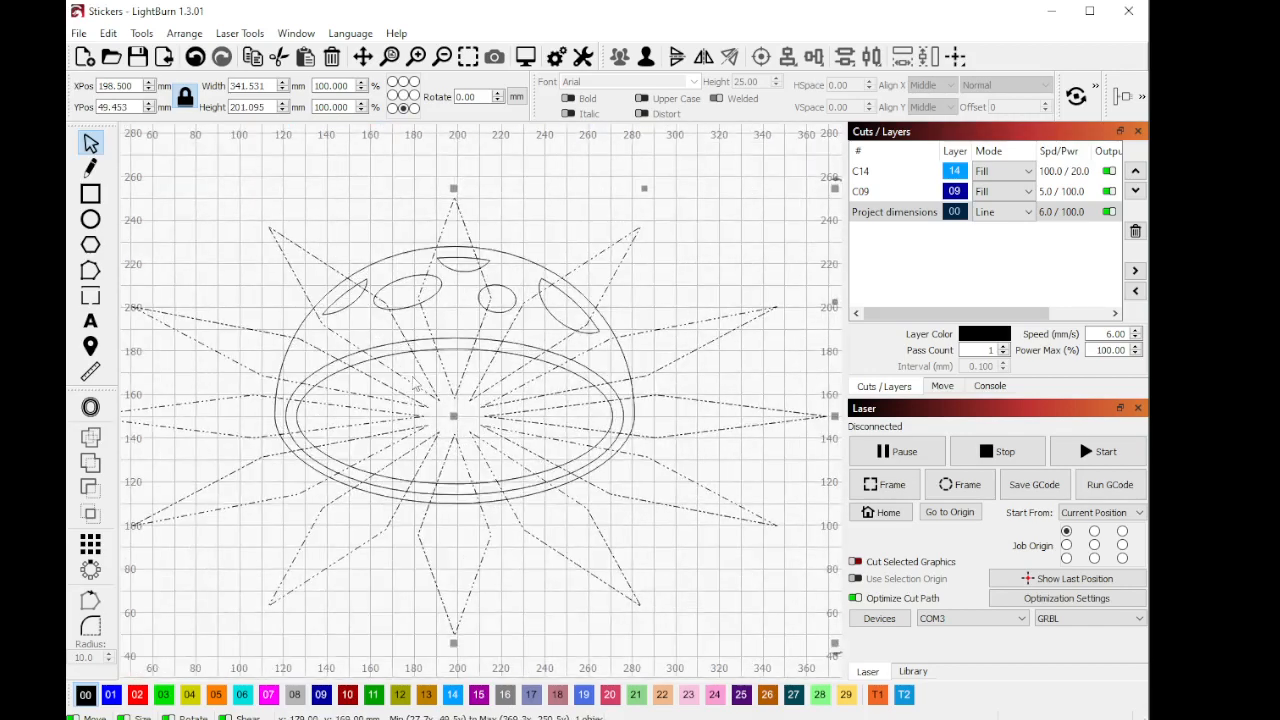
scroll(422, 353, "up", 2)
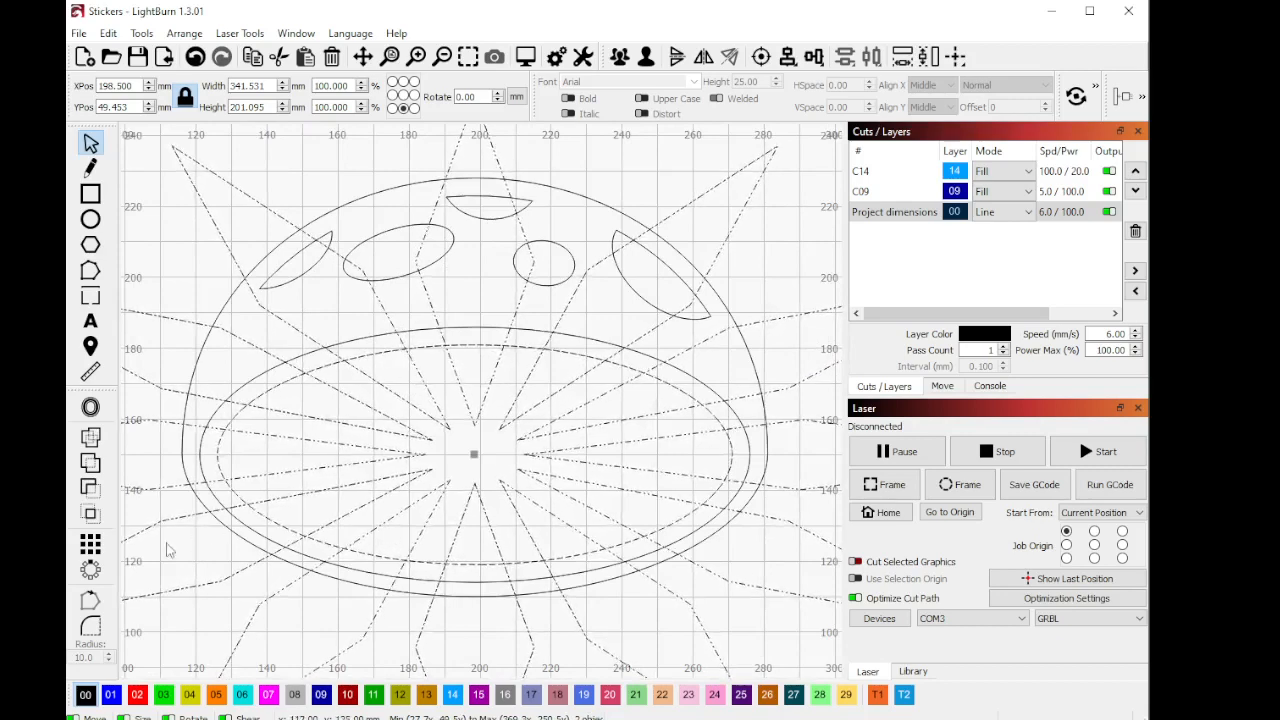
left_click(92, 512)
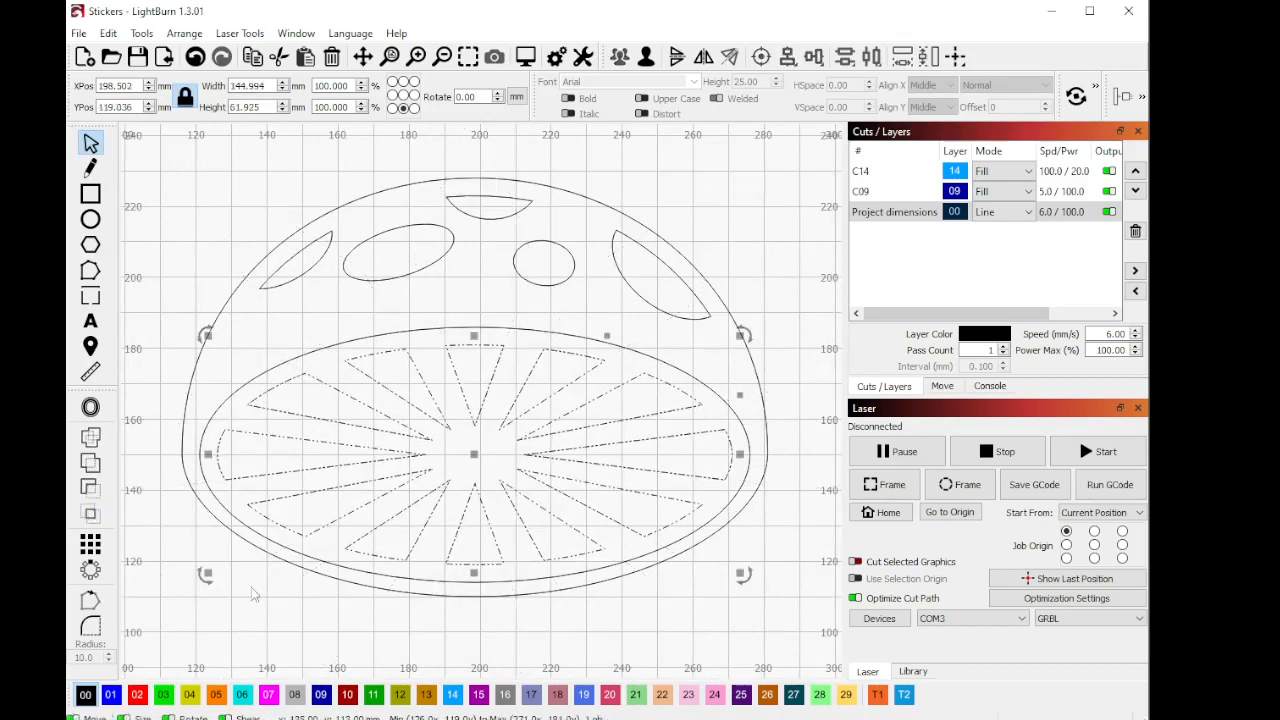
left_click(294, 603)
Step: Draw an upright rectangle about 33 mm wide and 125 mm high beside the mushroom cap for the stem
scroll(397, 566, "down", 6)
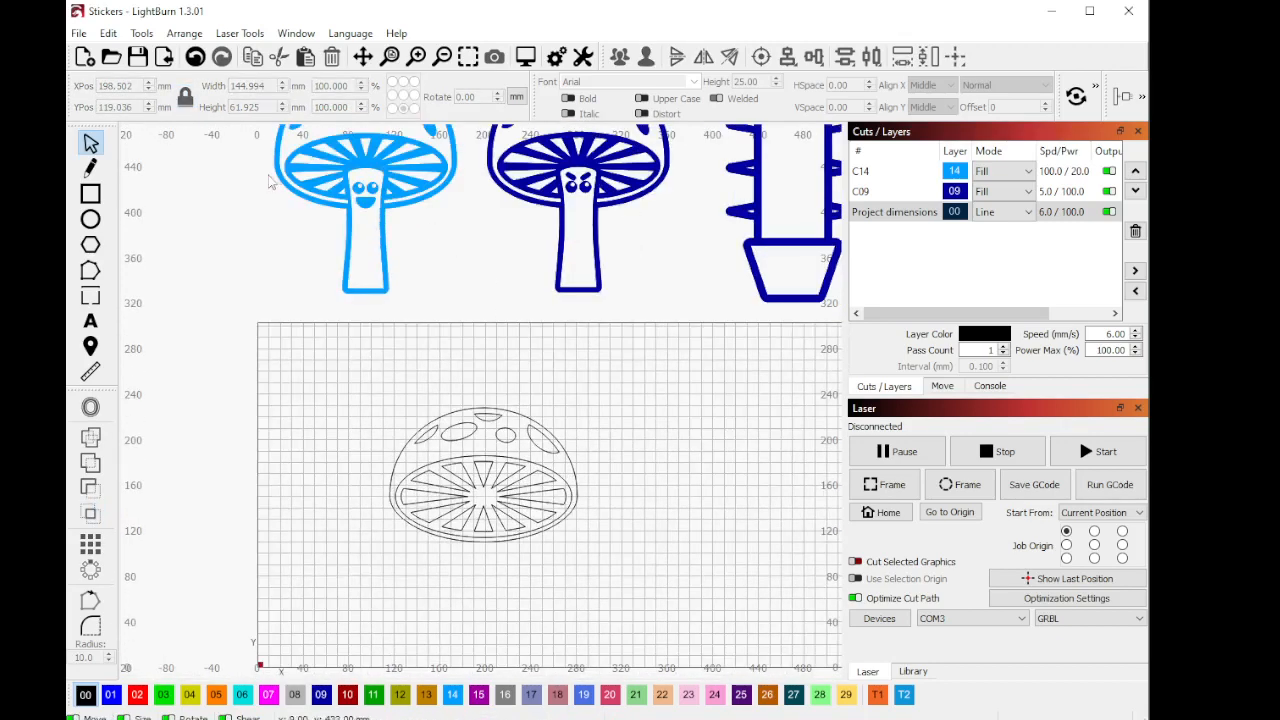
scroll(571, 561, "up", 5)
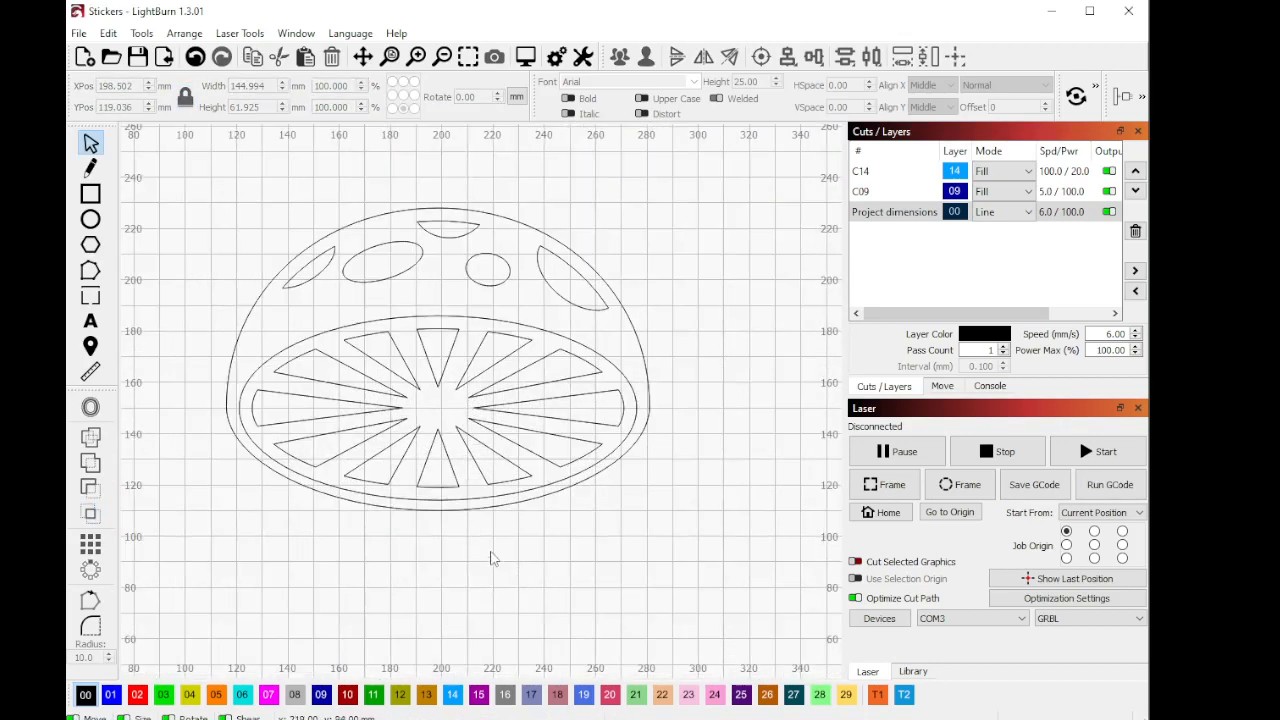
scroll(451, 530, "down", 3)
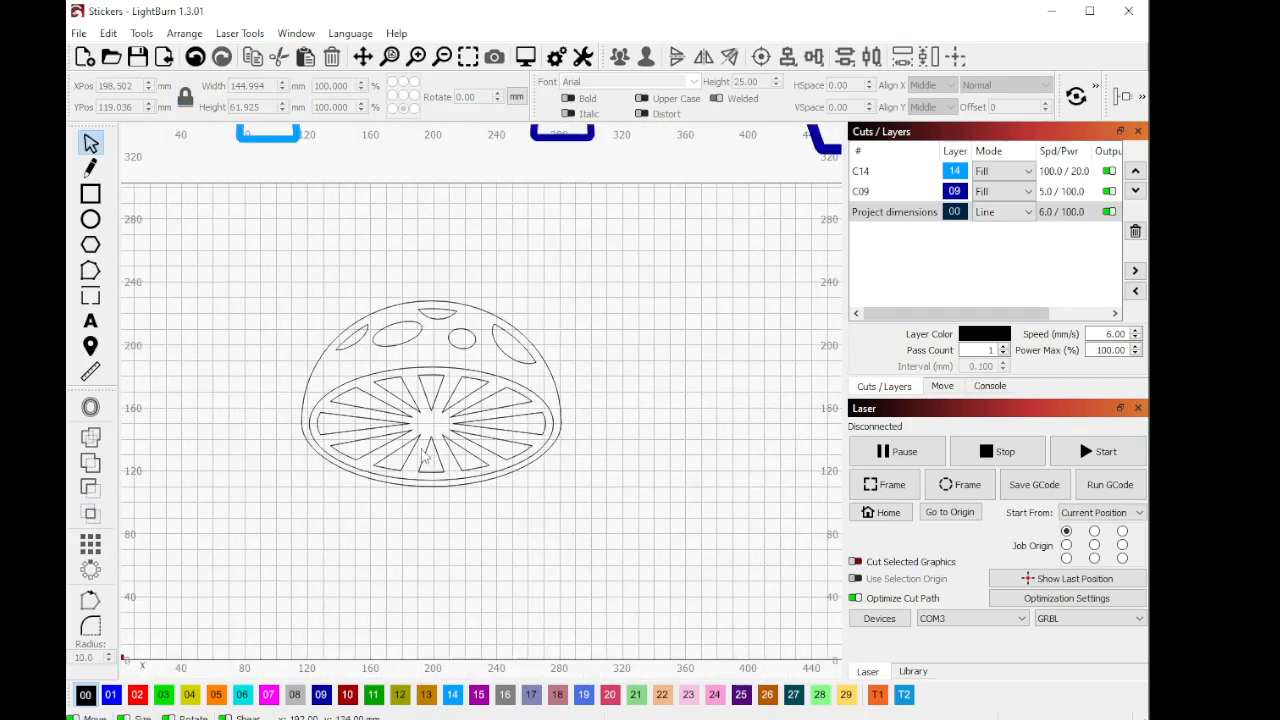
scroll(451, 530, "up", 3)
scroll(395, 268, "down", 6)
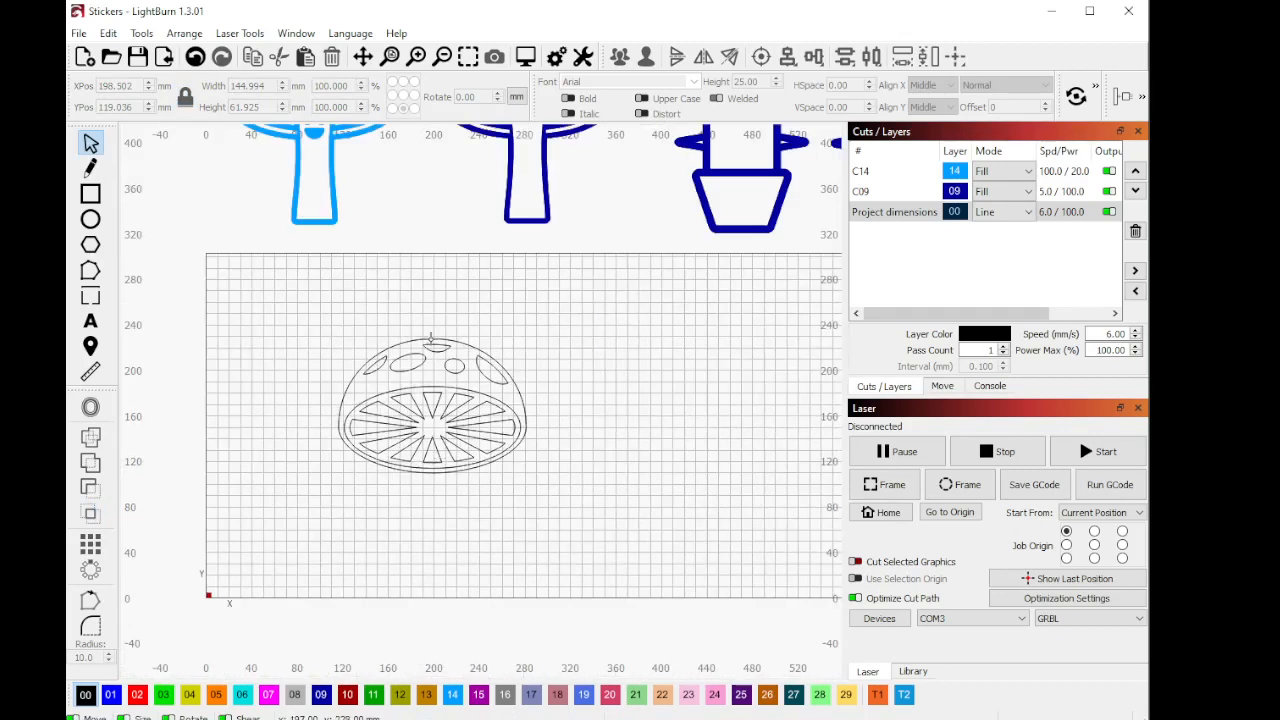
left_click(90, 193)
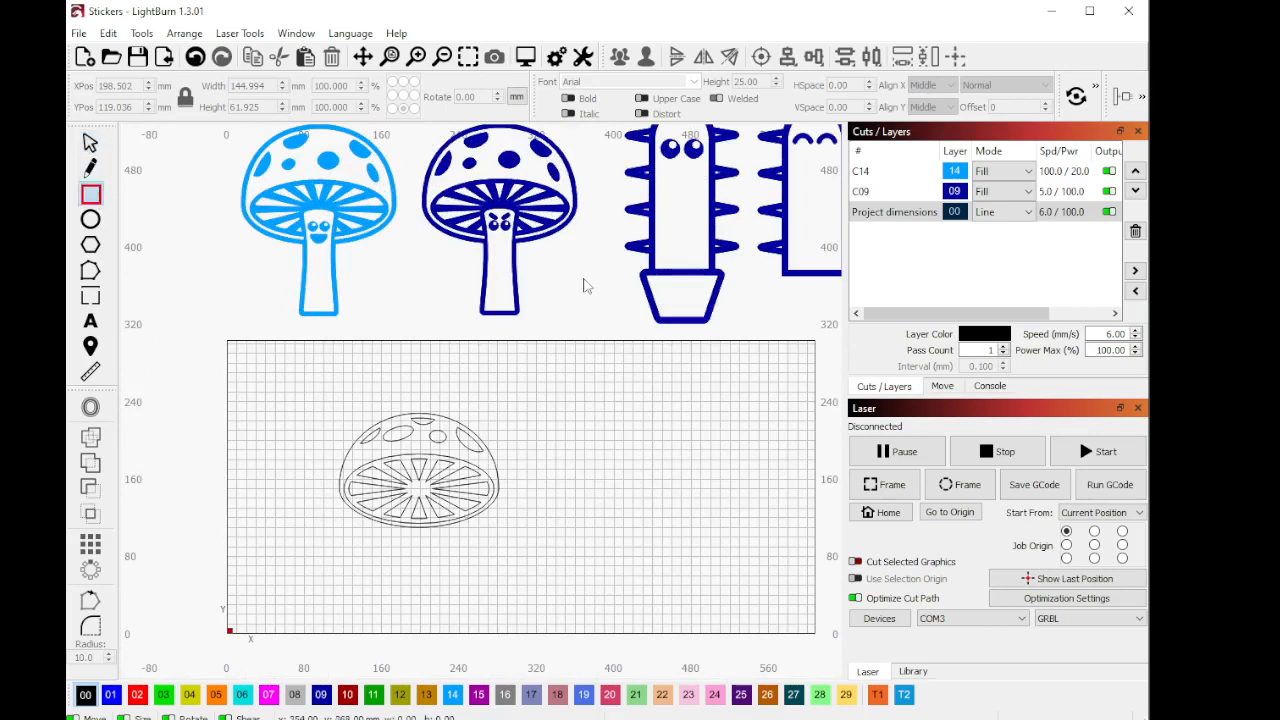
scroll(586, 285, "down", 2)
mouse_move(568, 428)
left_mouse_down()
mouse_move(588, 506)
mouse_move(582, 490)
left_mouse_up()
scroll(605, 482, "up", 5)
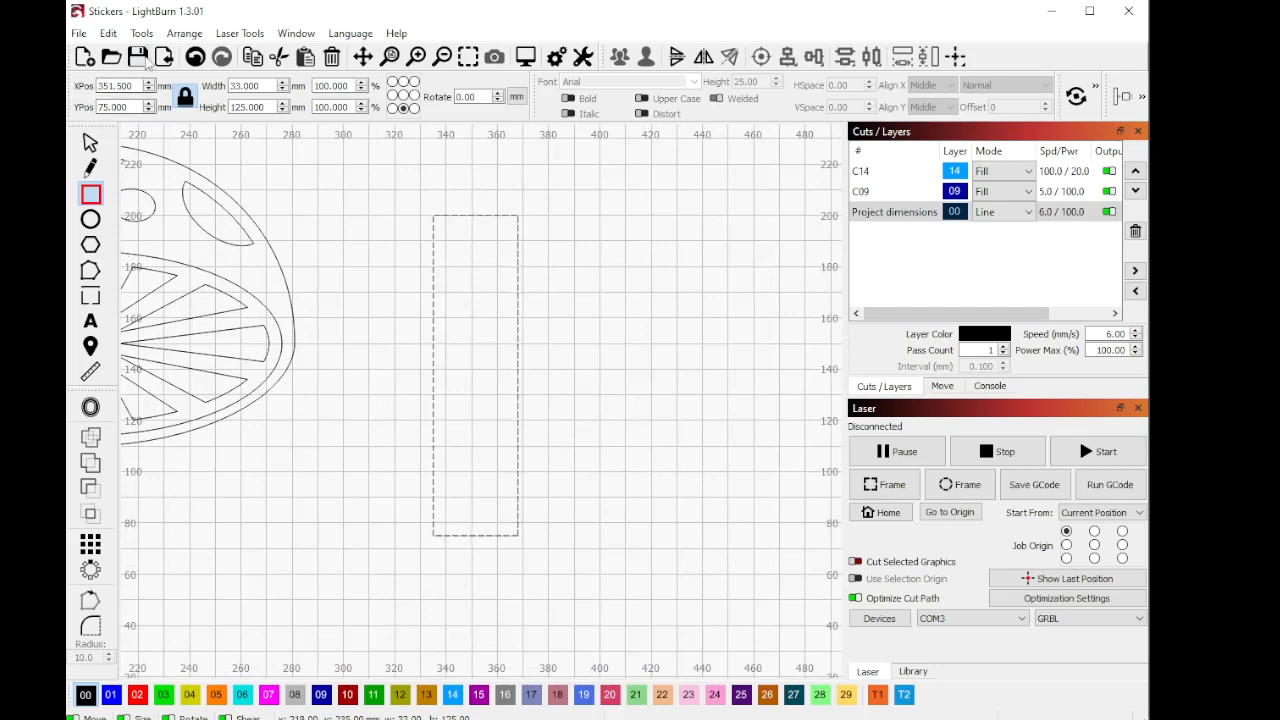
left_click(108, 33)
mouse_move(141, 33)
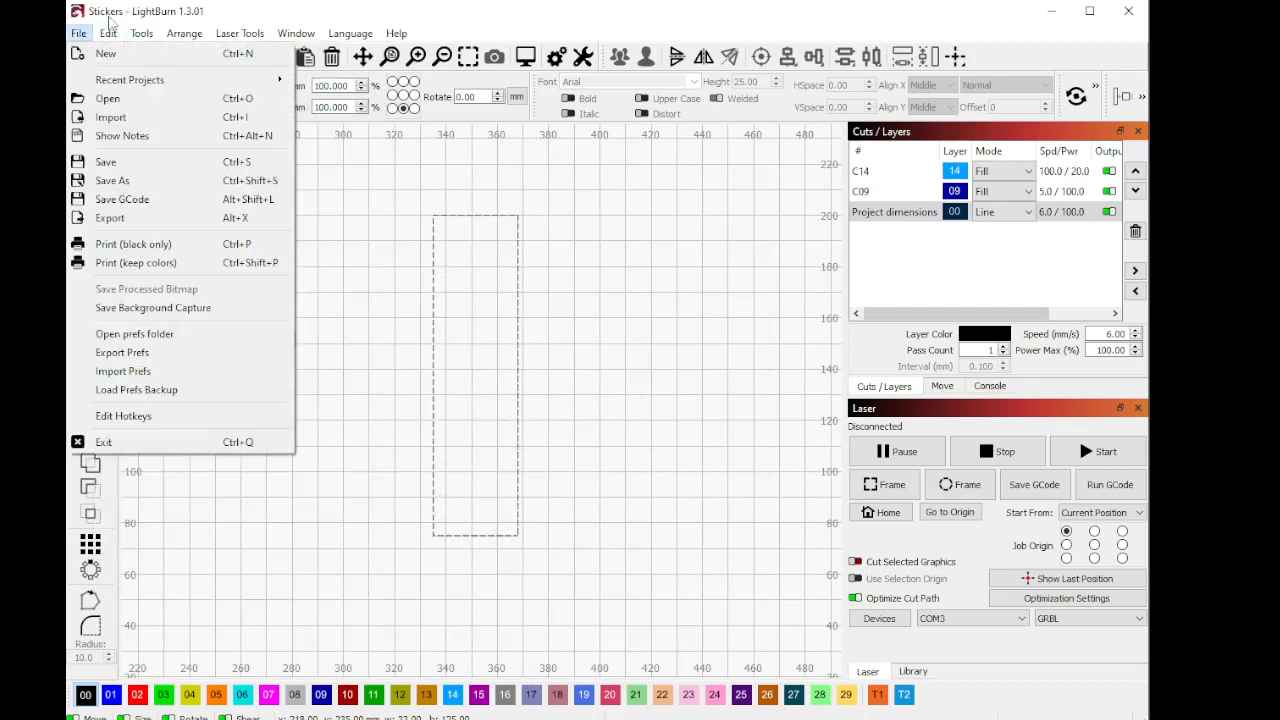
left_click(160, 256)
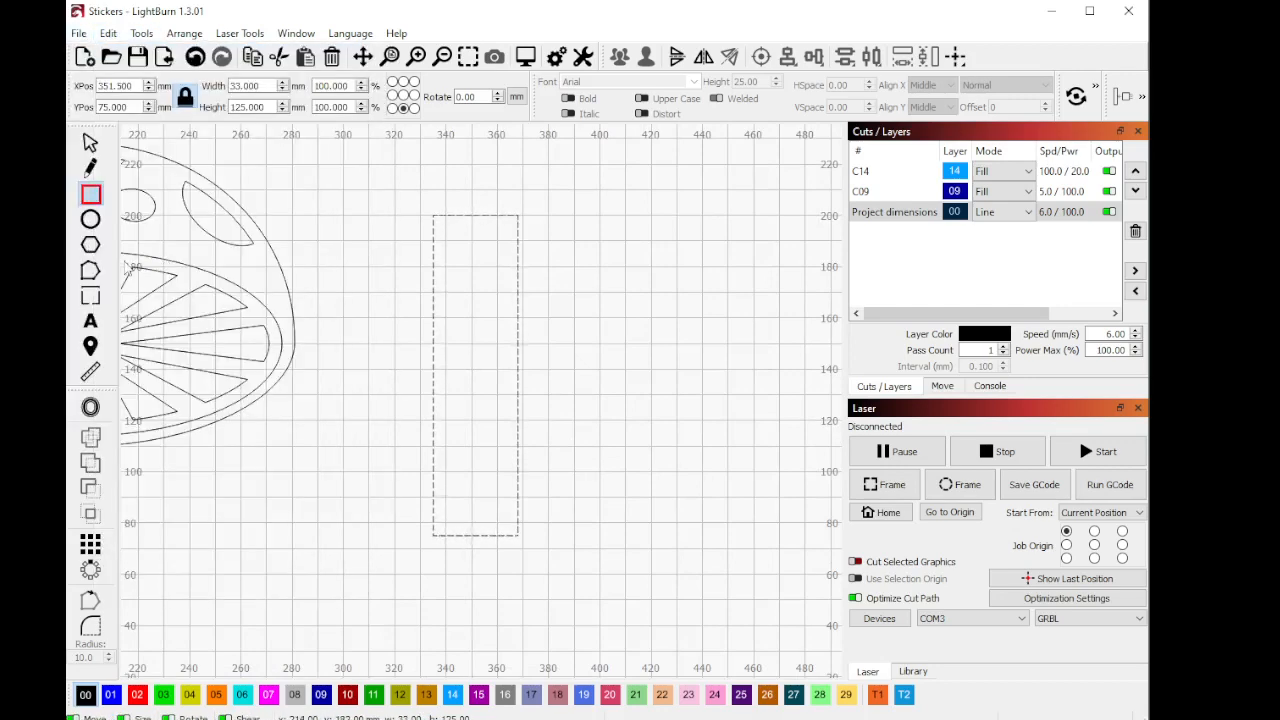
Step: Convert the two upper corner nodes of the stem rectangle to smooth curve nodes
left_click(90, 270)
scroll(430, 230, "up", 2)
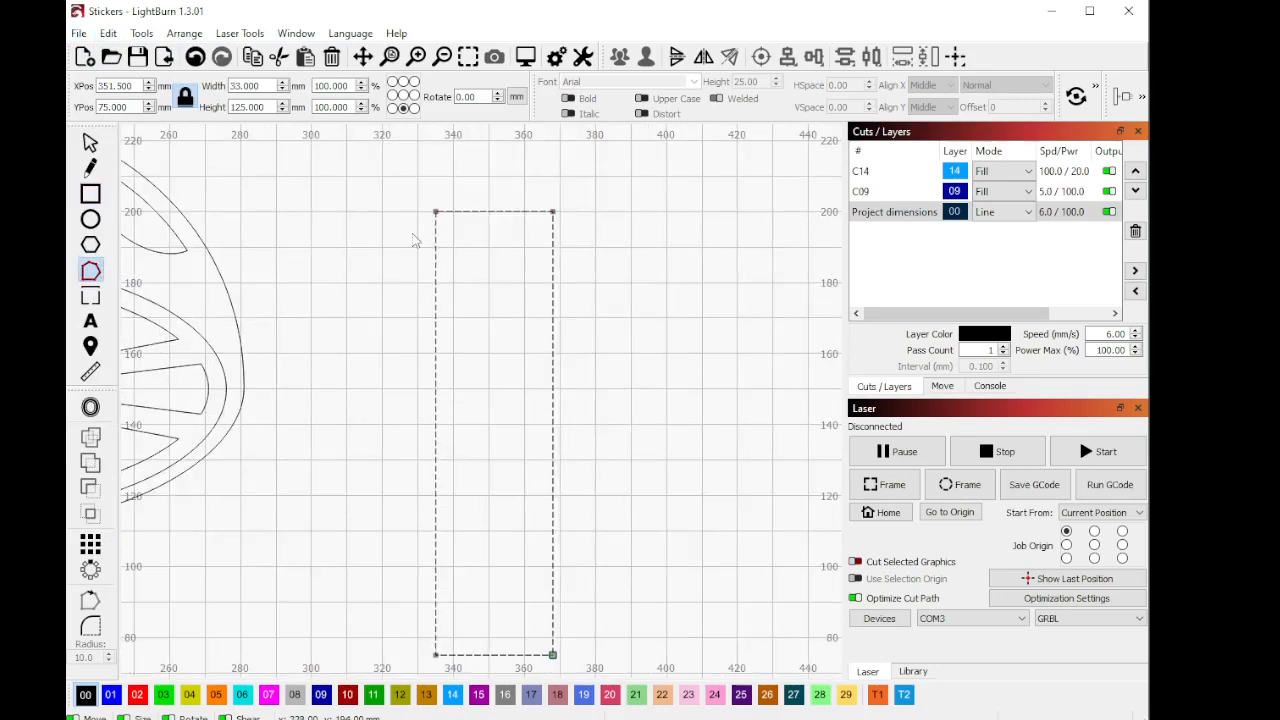
scroll(430, 230, "down", 3)
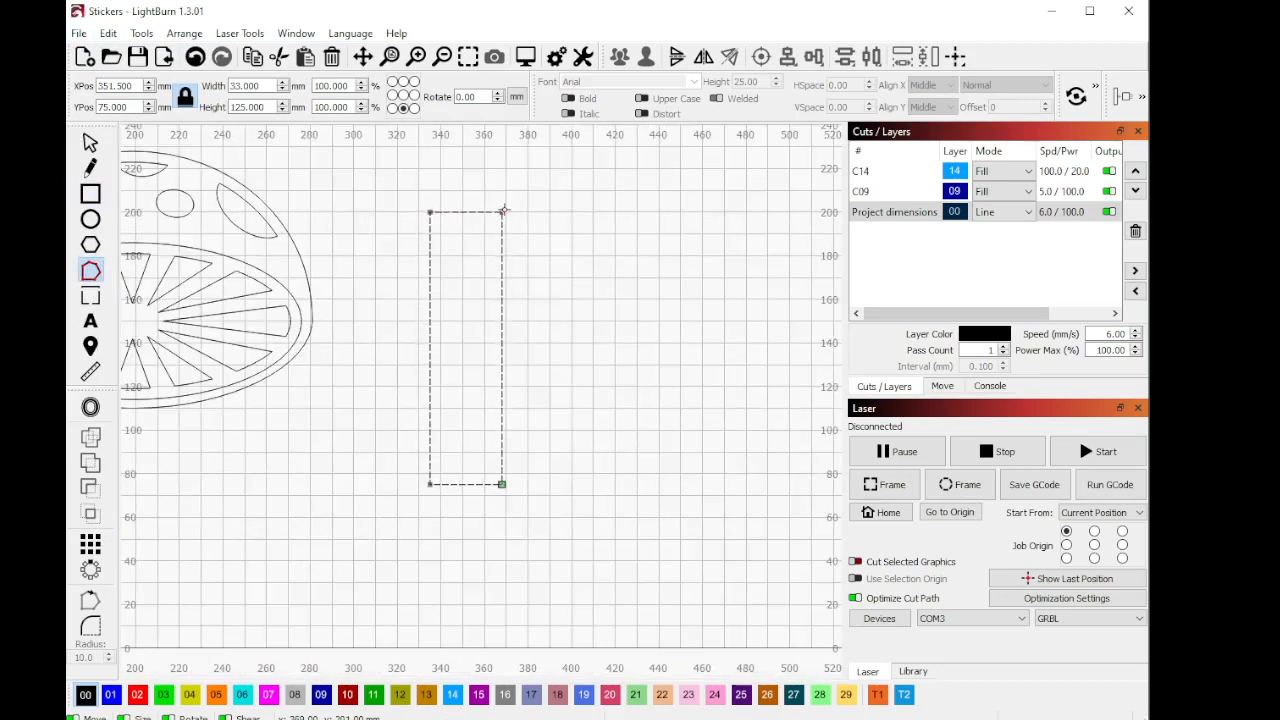
left_click_drag(503, 211, 592, 307)
key("ctrl+z")
key("s")
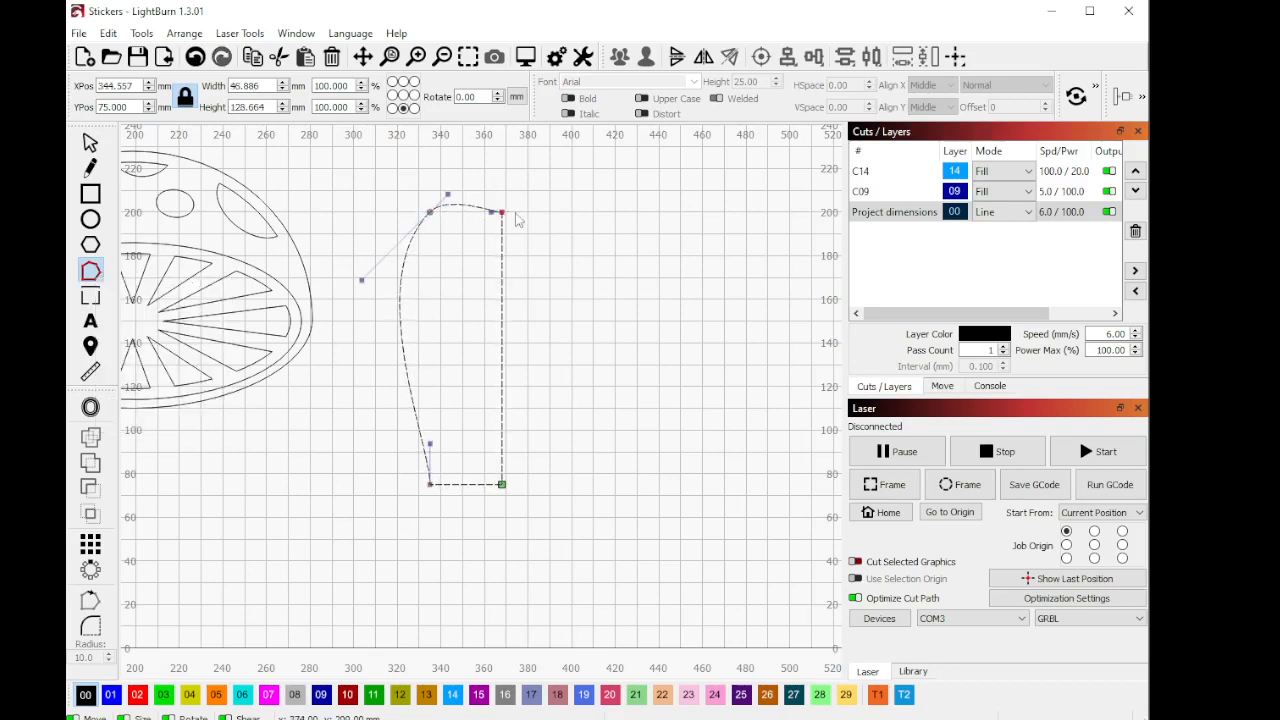
key("s")
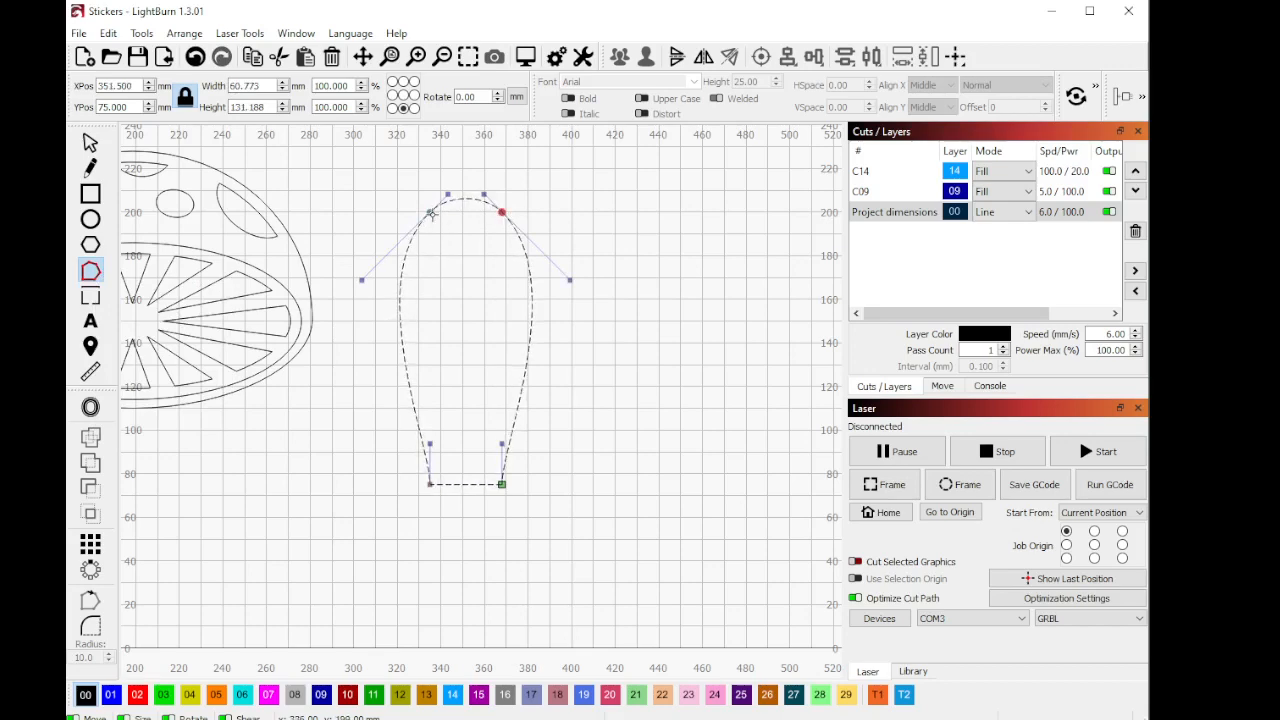
Step: Pull the lower curve handles of the stem's two upper nodes inward to give it a narrow waist and rounded top
scroll(366, 321, "down", 2)
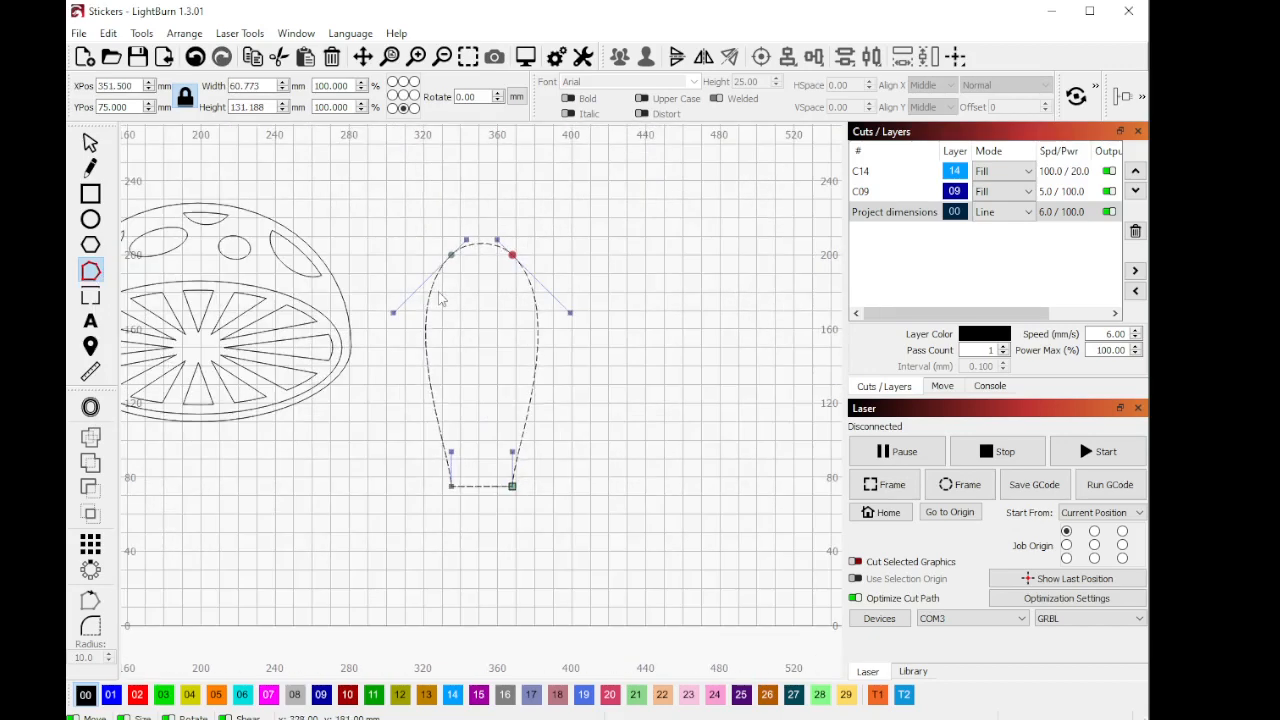
left_click_drag(393, 315, 465, 370)
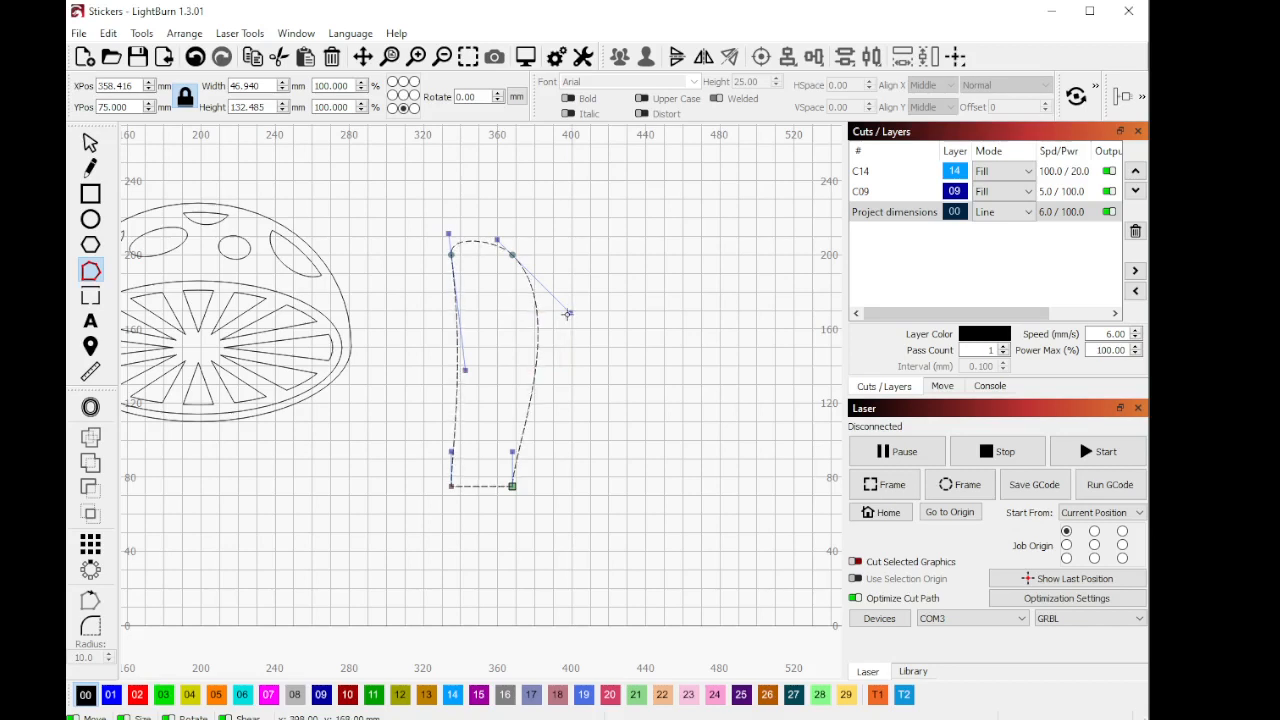
left_click_drag(564, 331, 513, 378)
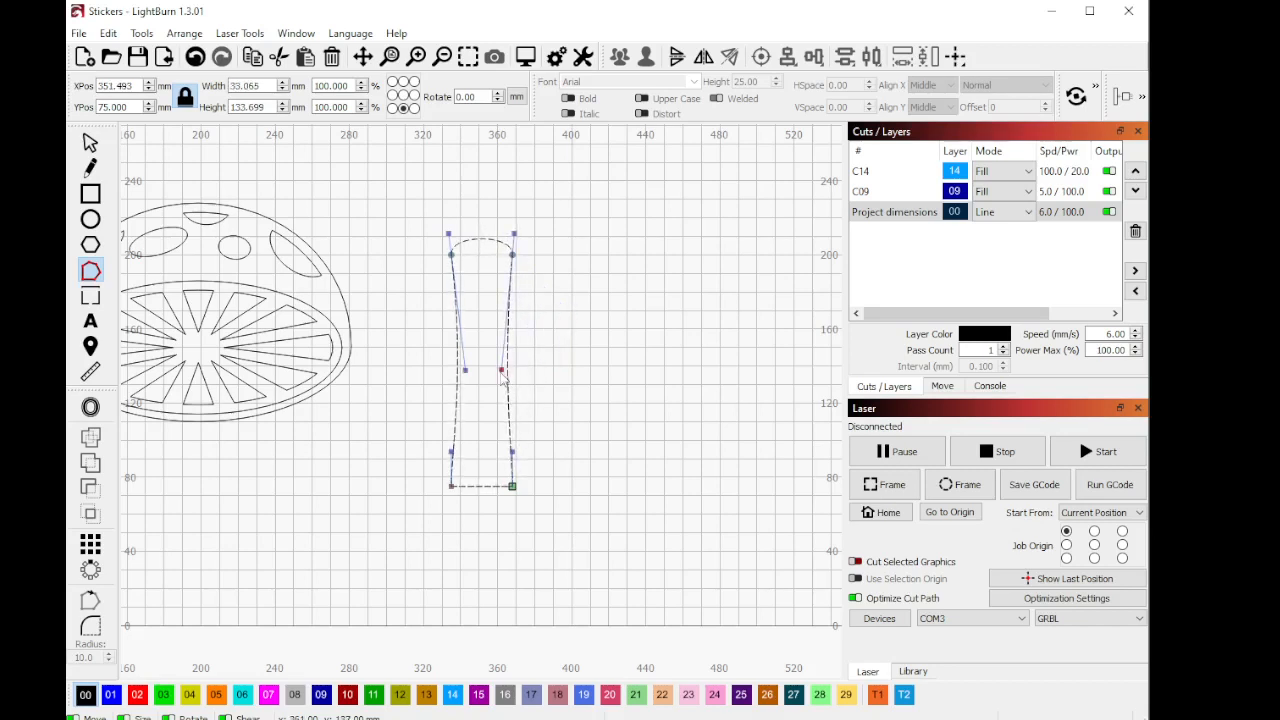
Step: Fine-tune the curve handles of the stem's upper right node to match its left side, then finish node editing
scroll(498, 240, "up", 3)
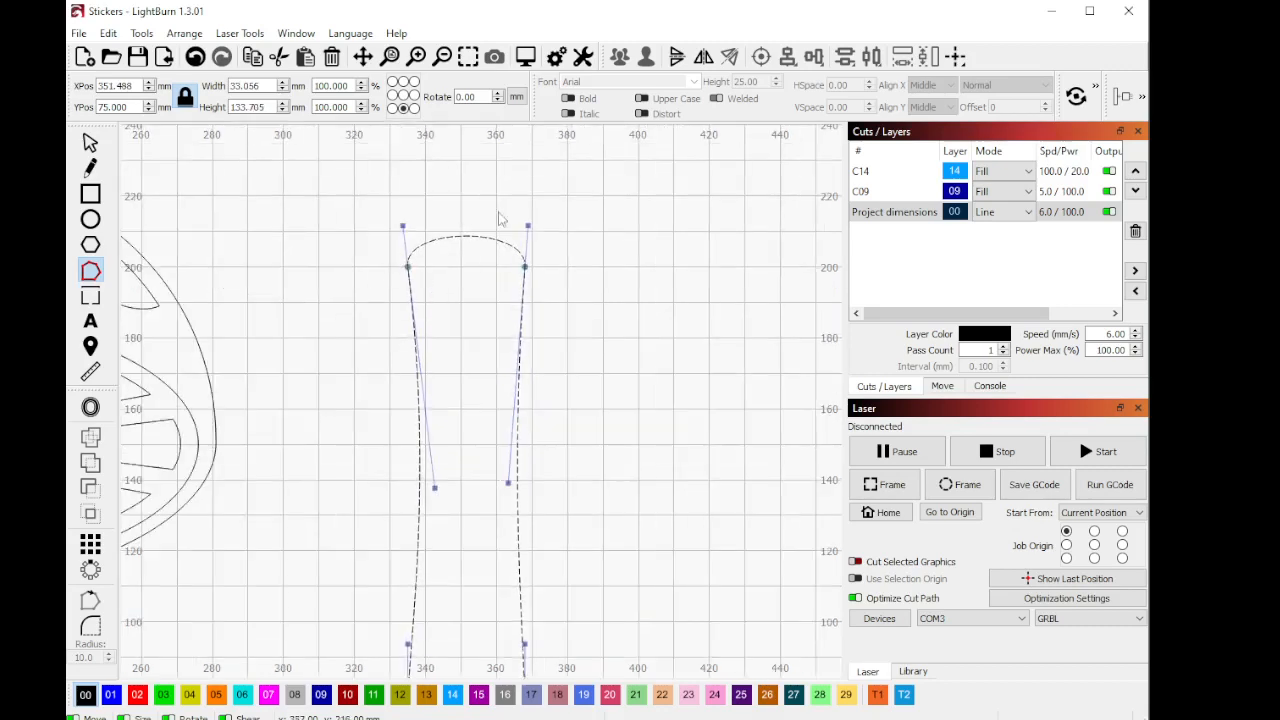
mouse_move(526, 227)
left_mouse_down()
mouse_move(537, 191)
mouse_move(528, 238)
left_mouse_up()
mouse_move(534, 213)
left_mouse_down()
mouse_move(526, 197)
mouse_move(528, 225)
left_mouse_up()
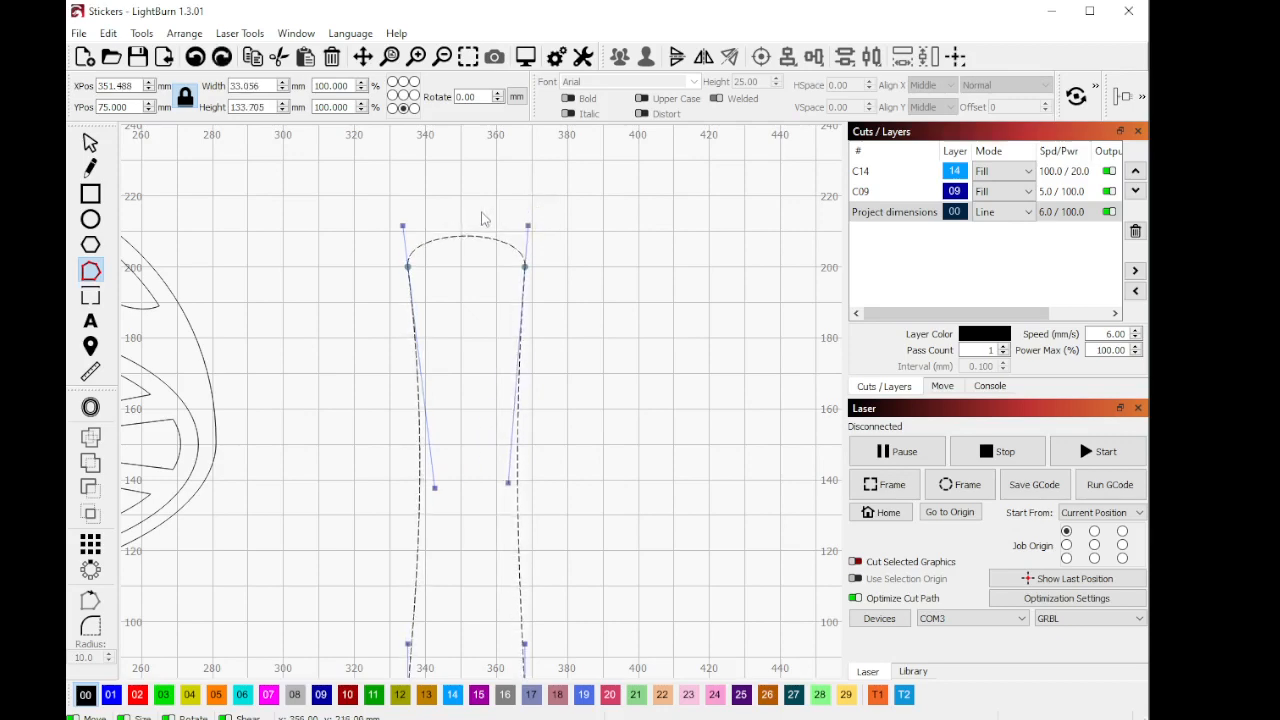
scroll(483, 219, "down", 3)
scroll(526, 452, "up", 5)
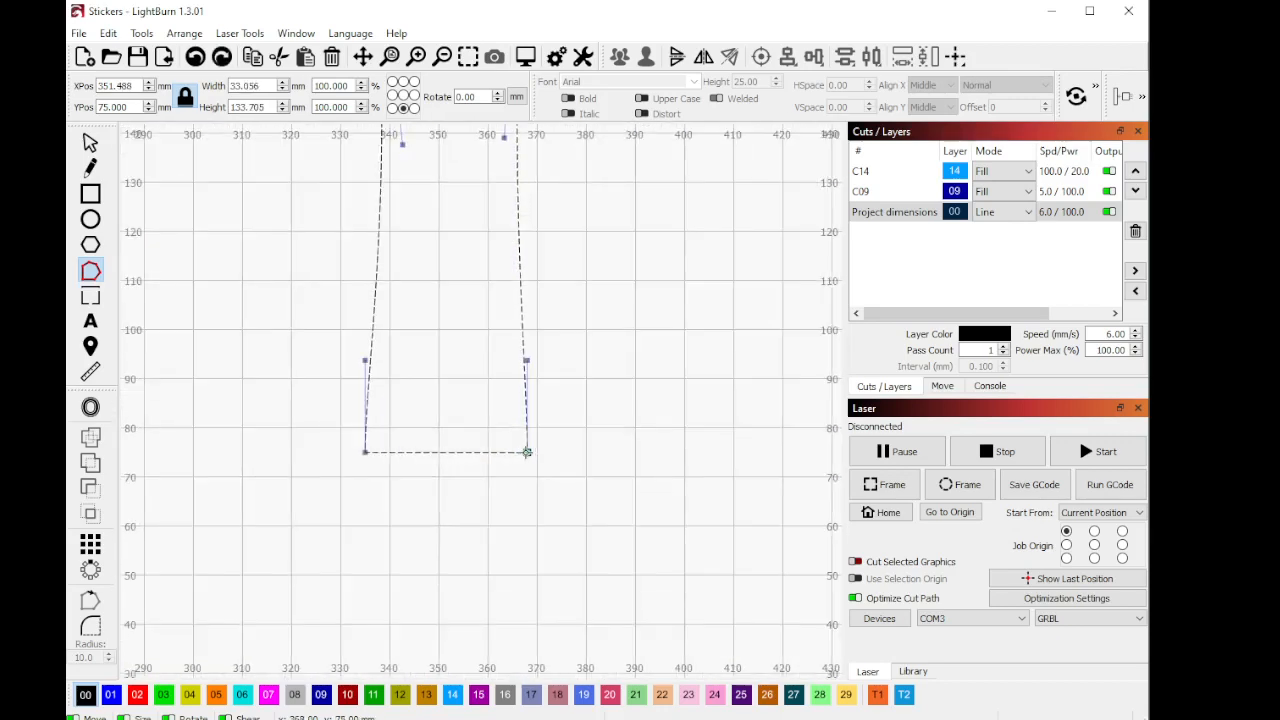
scroll(445, 395, "down", 4)
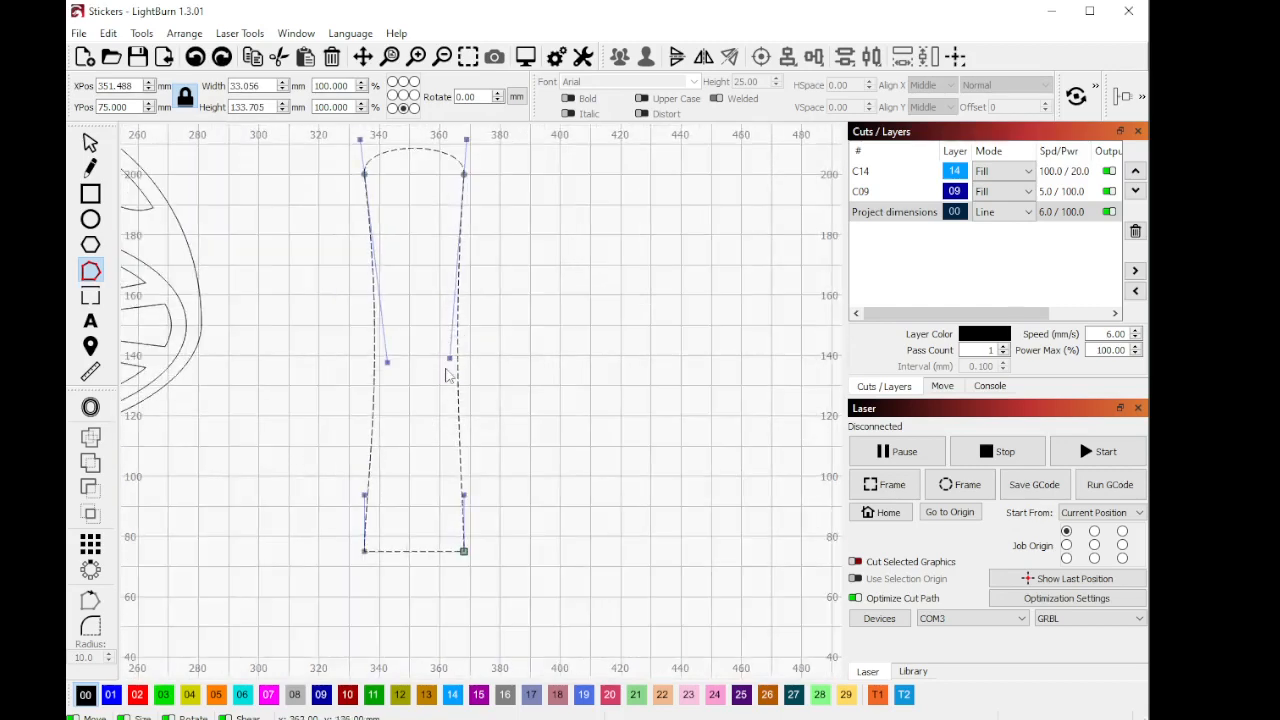
left_click_drag(449, 358, 446, 361)
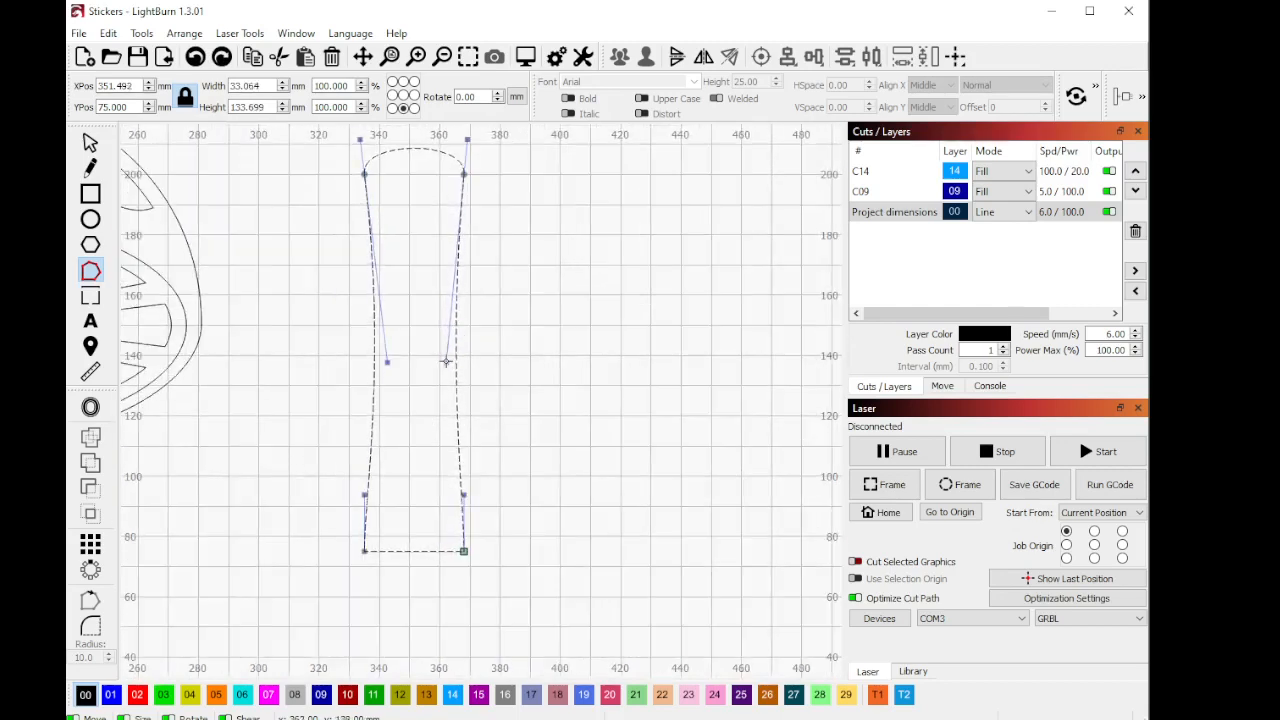
scroll(470, 555, "down", 2)
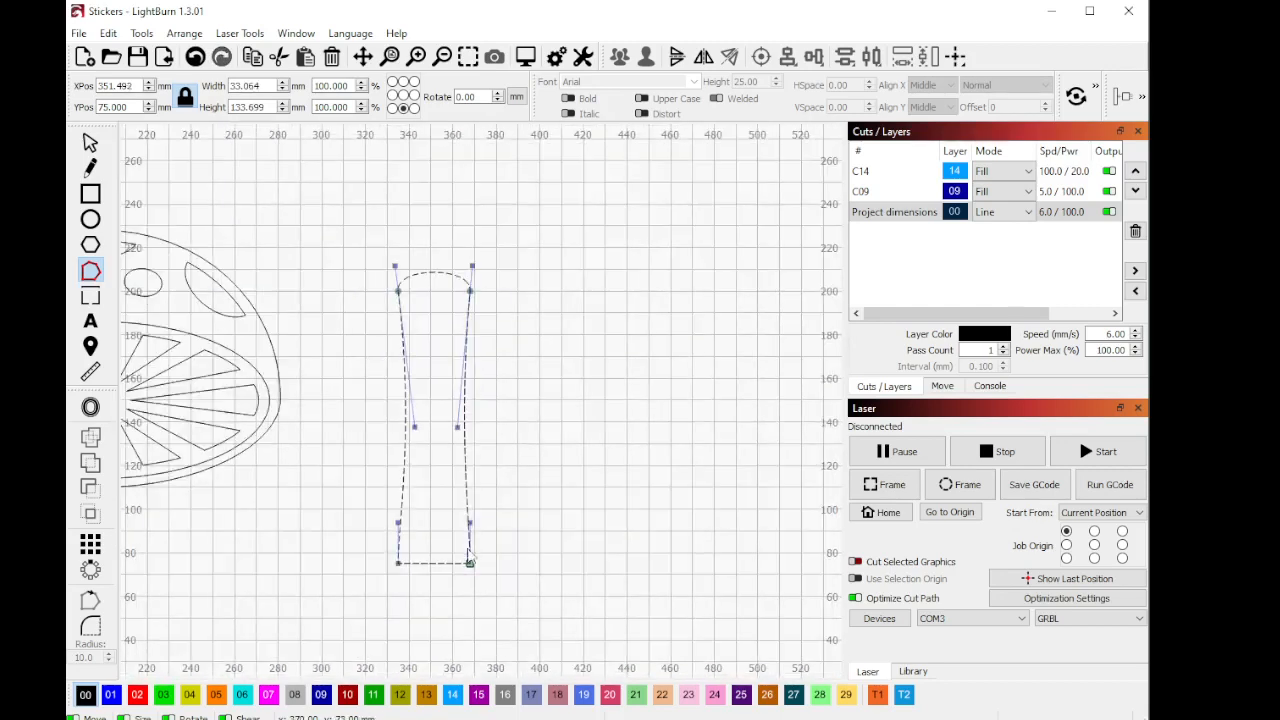
left_click(91, 142)
left_click(606, 392)
scroll(652, 430, "down", 3)
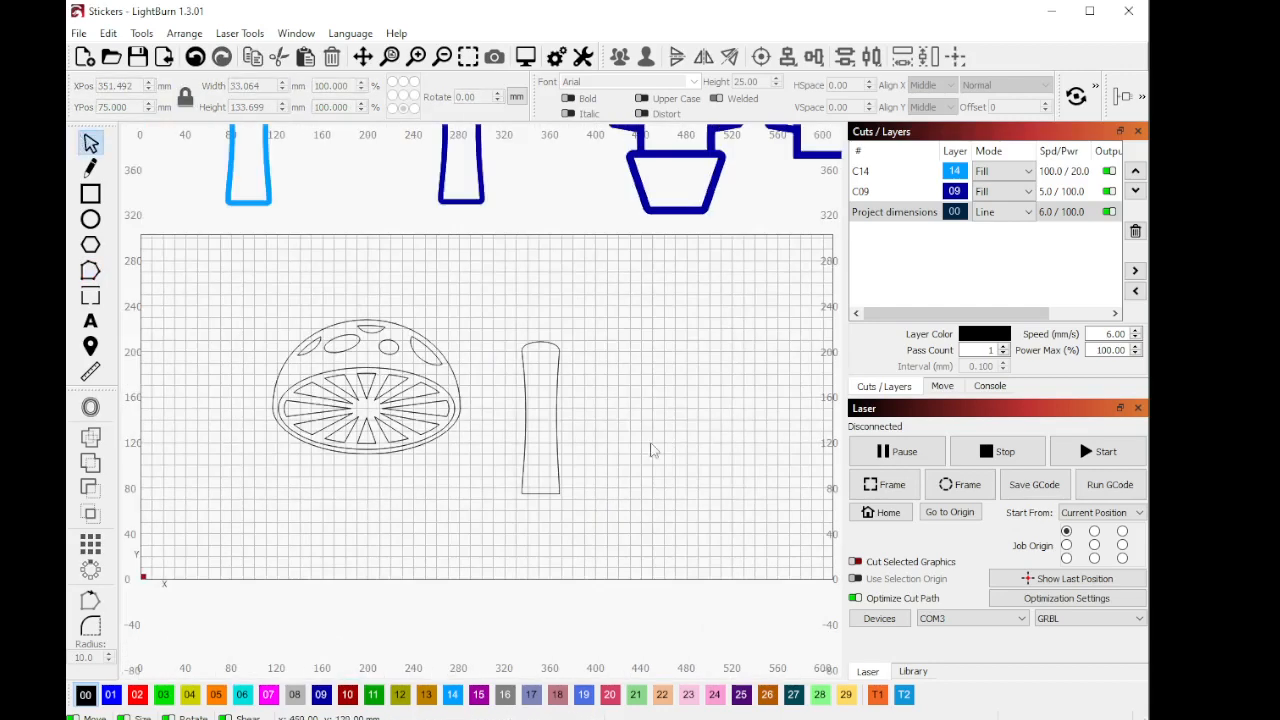
Step: Move the stem beneath the mushroom cap so its rounded top sits at the center of the gills
scroll(512, 405, "up", 3)
left_click_drag(549, 316, 542, 421)
scroll(540, 419, "up", 2)
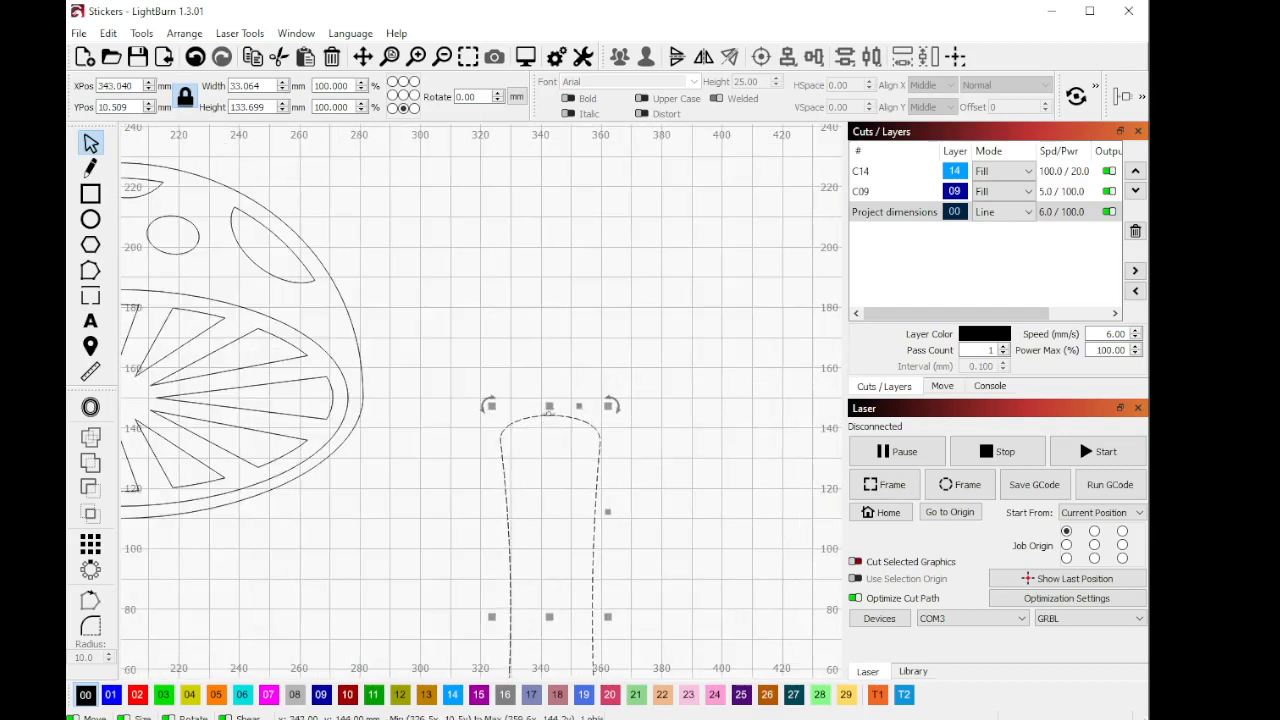
left_click(558, 425)
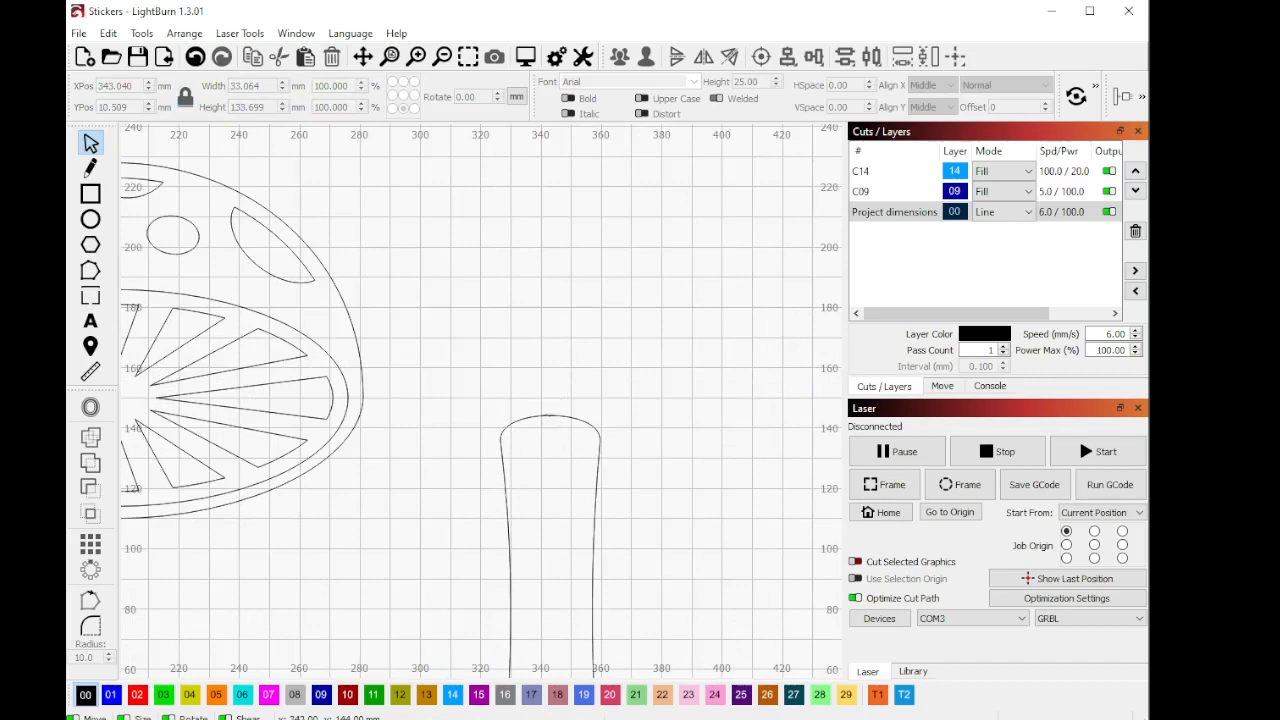
left_click_drag(550, 416, 472, 384)
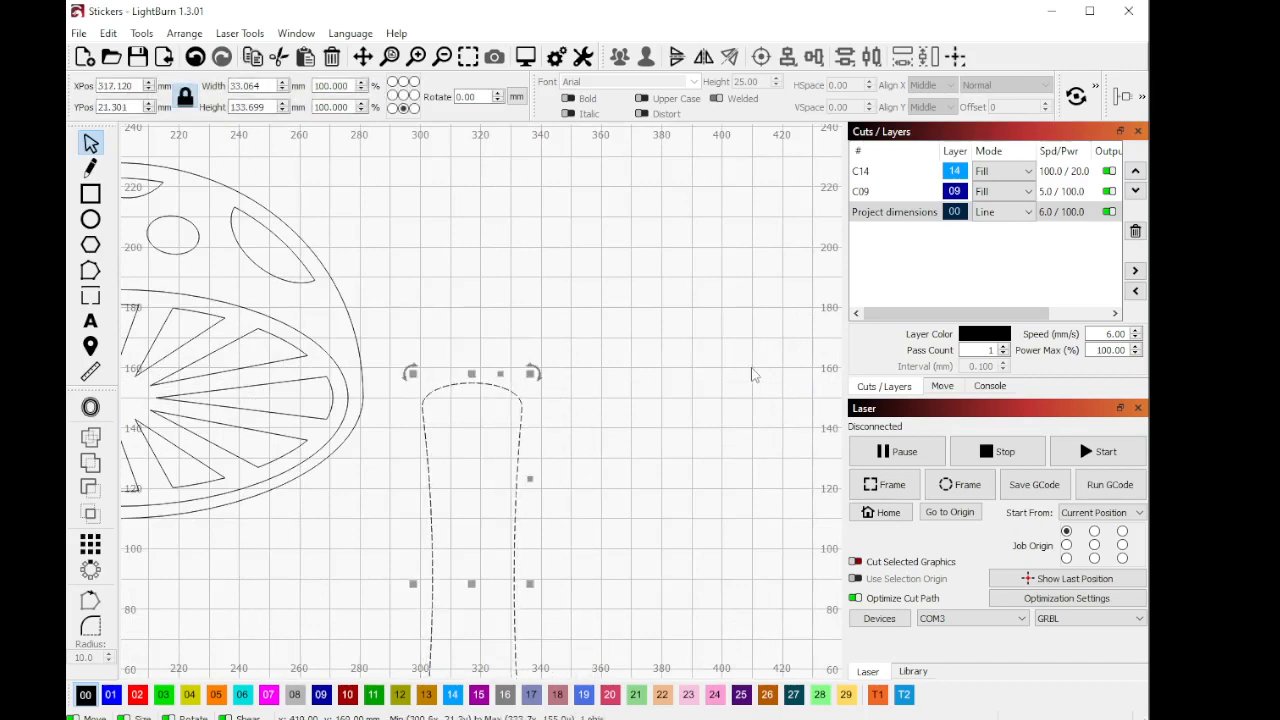
scroll(754, 375, "down", 2)
scroll(450, 385, "up", 1)
left_click(690, 303)
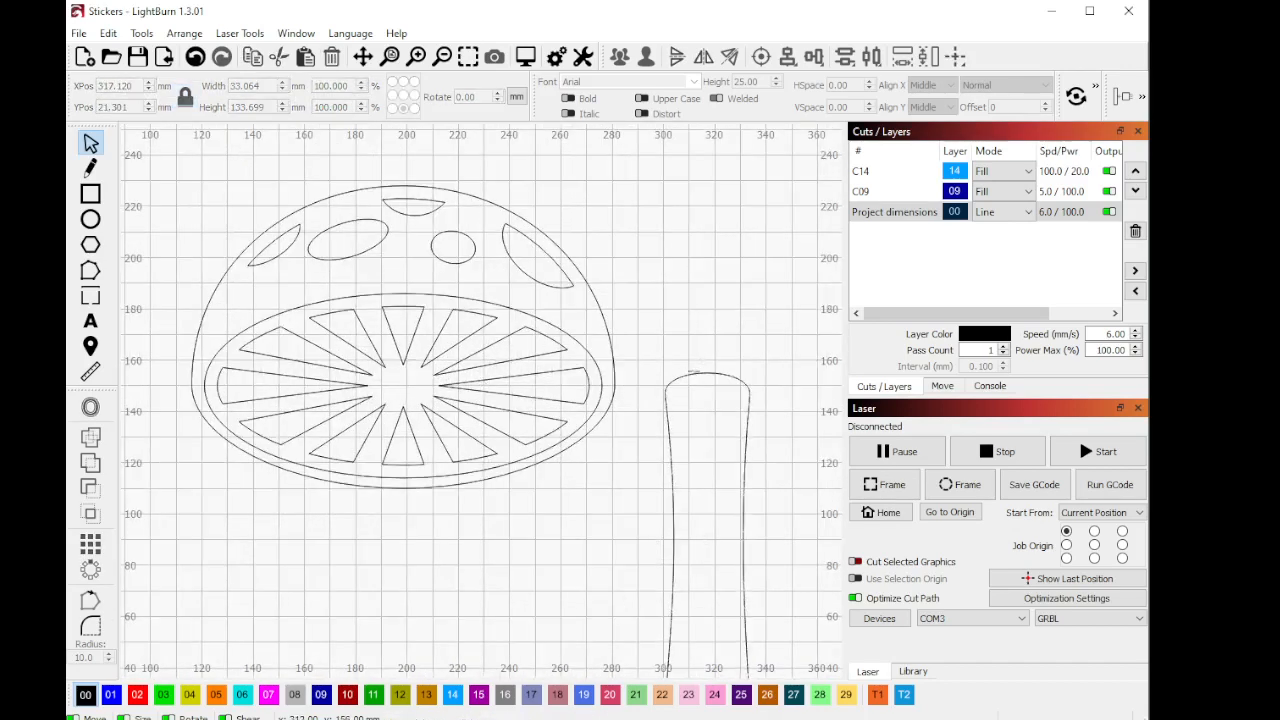
left_click_drag(709, 372, 403, 373)
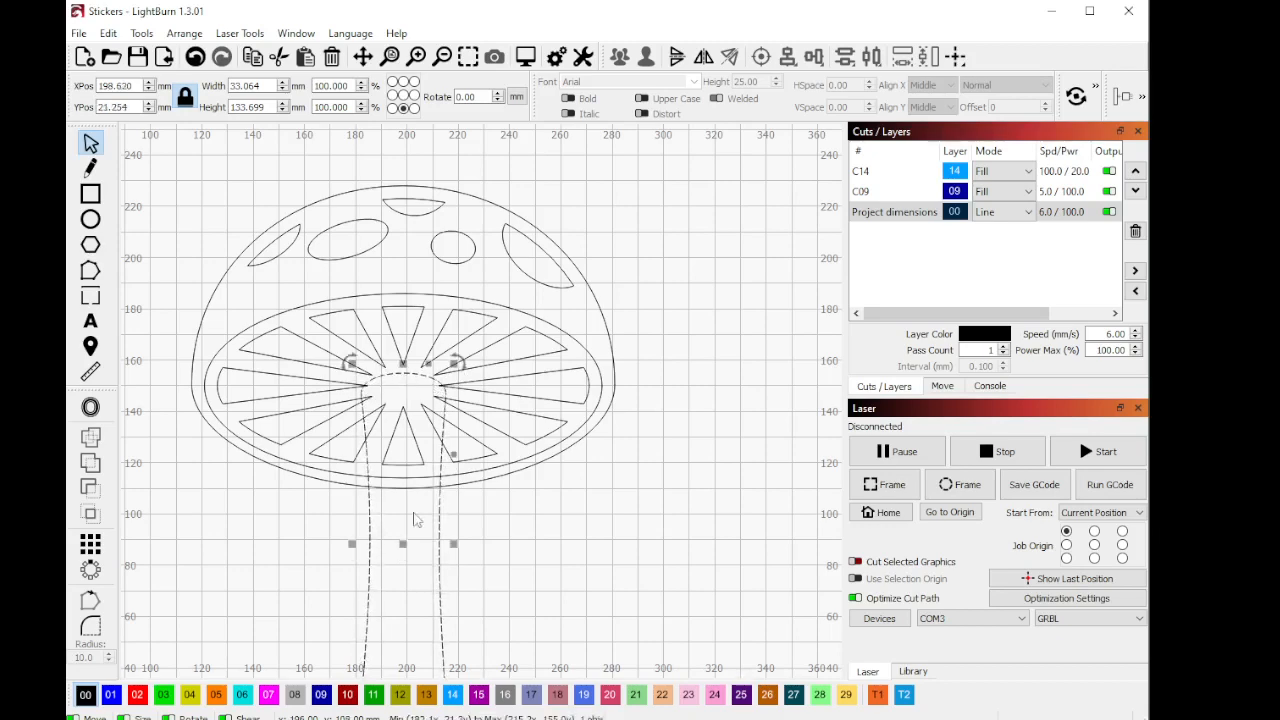
Step: Scale the stem proportionally to about 27.8 by 112.3 mm and raise its top back to the gills' center
scroll(416, 520, "down", 6)
scroll(425, 492, "up", 5)
scroll(425, 492, "up", 3)
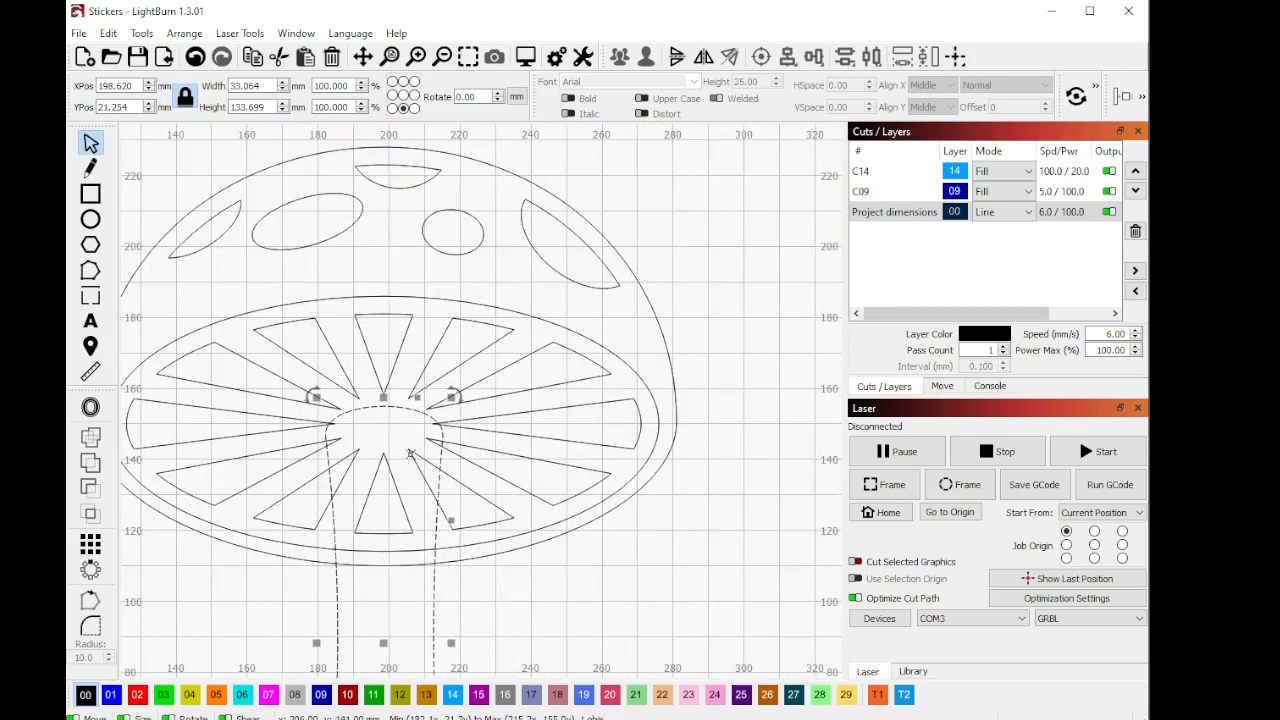
scroll(391, 371, "down", 3)
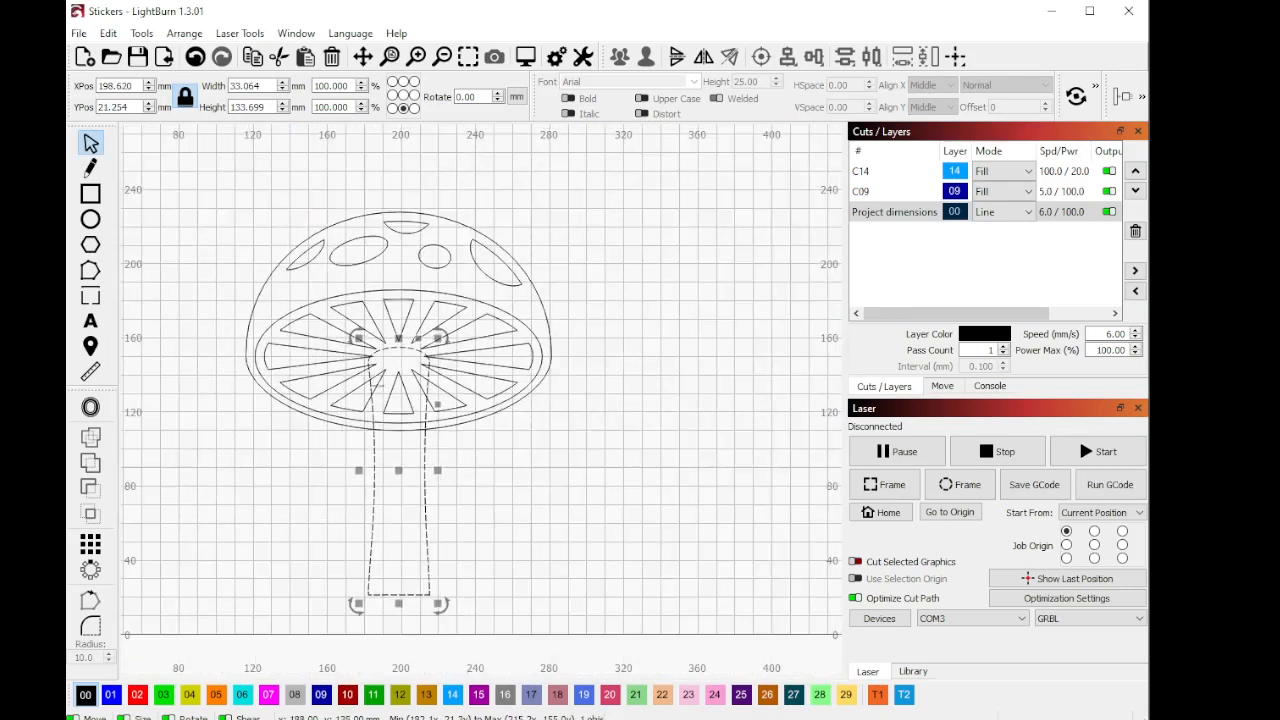
scroll(391, 371, "up", 3)
scroll(396, 326, "down", 1)
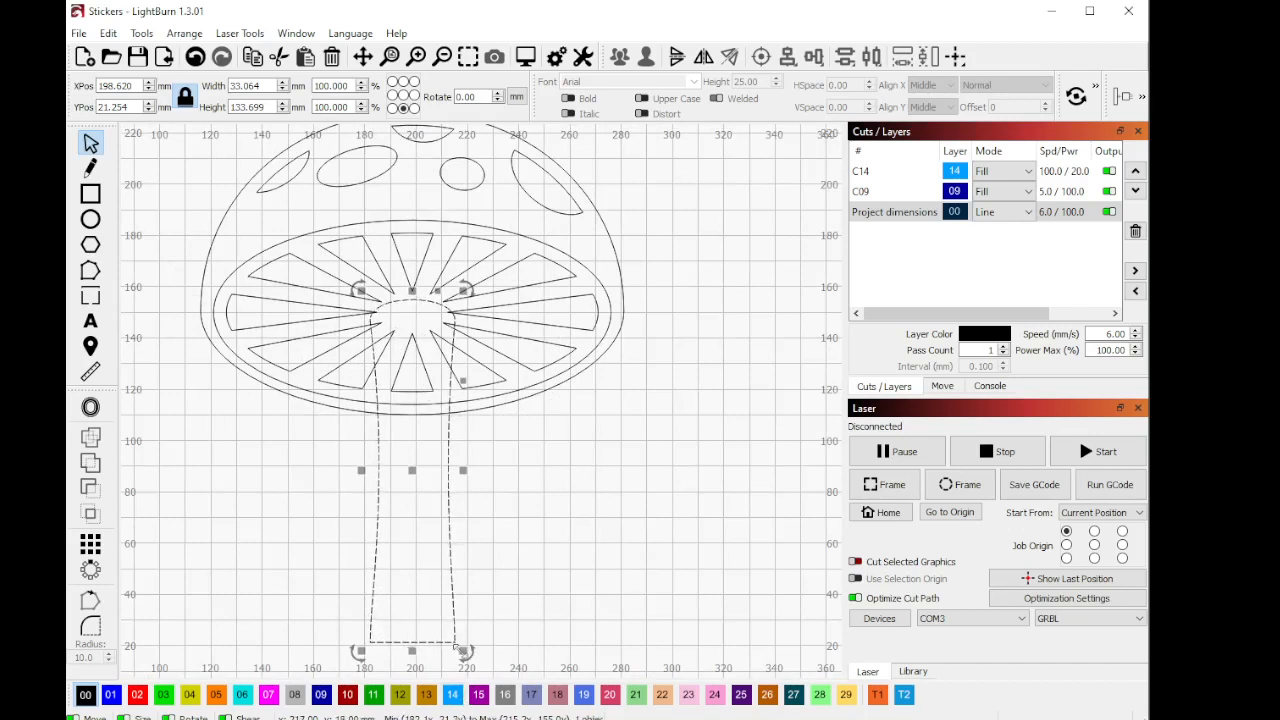
left_click_drag(460, 651, 455, 622)
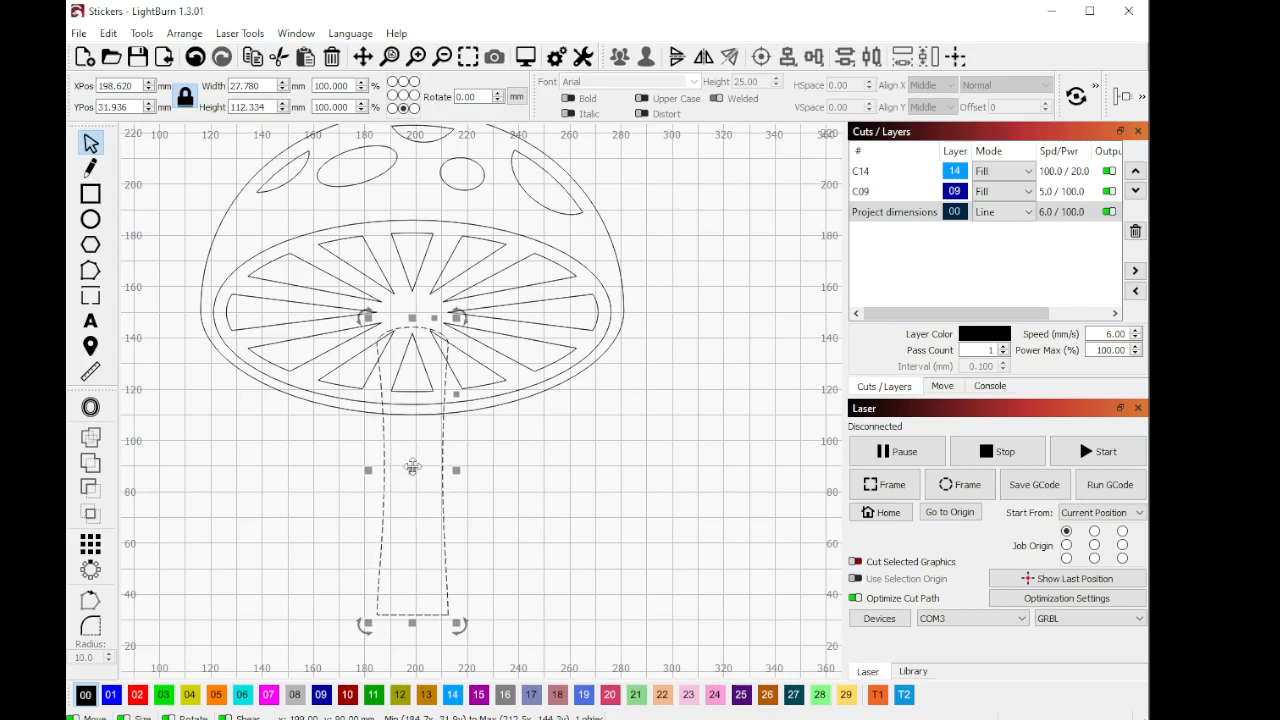
left_click_drag(411, 467, 412, 444)
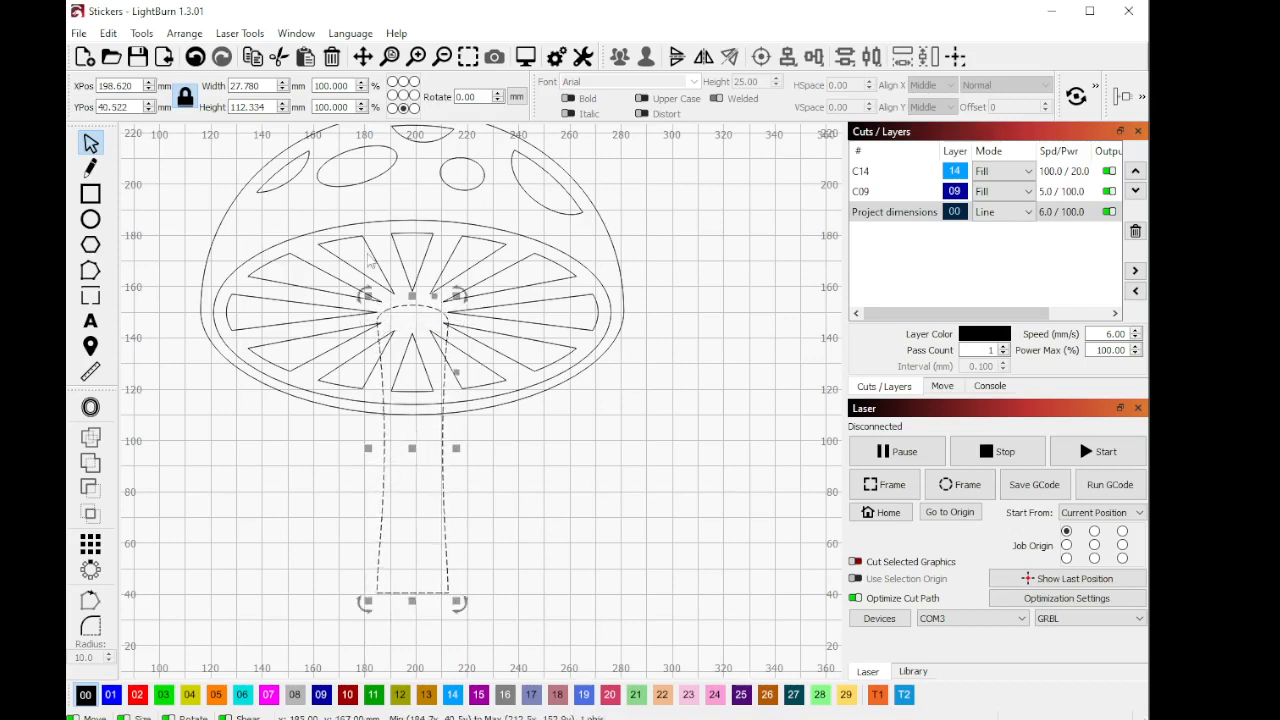
Step: Offset the stem outline outward by 5 mm with round corners, keeping the original outline
left_click(90, 408)
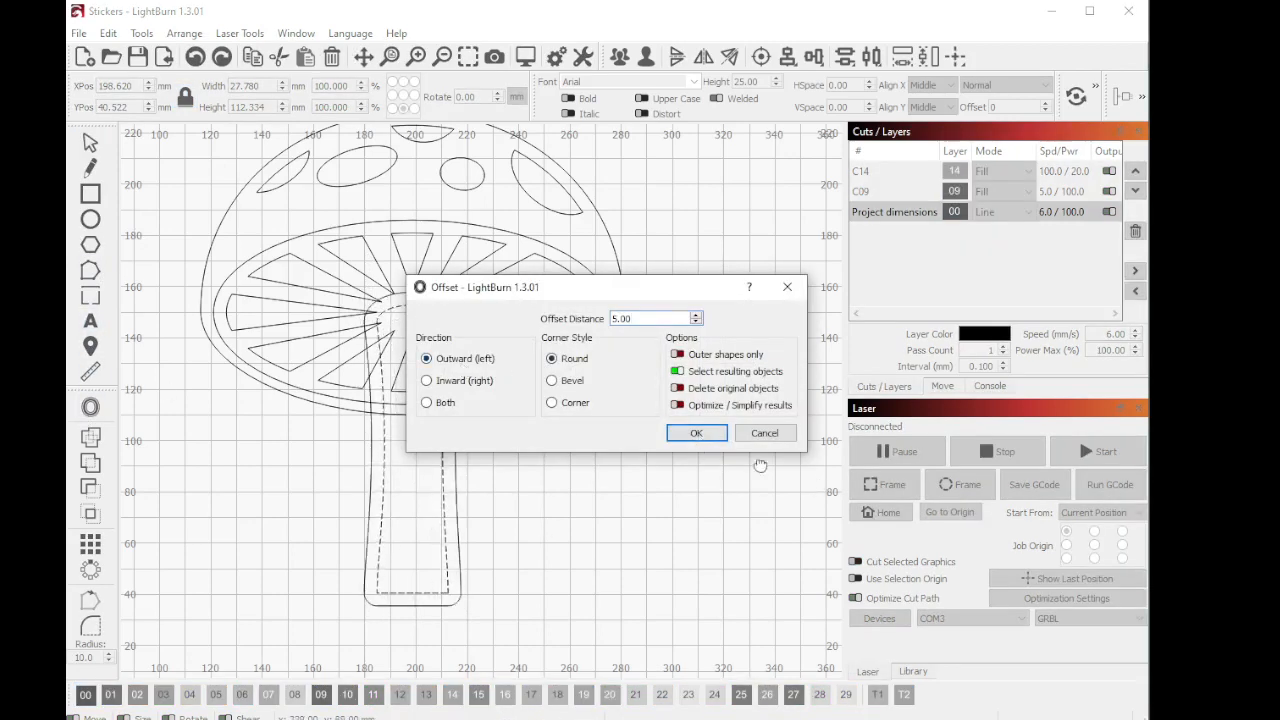
left_click(678, 432)
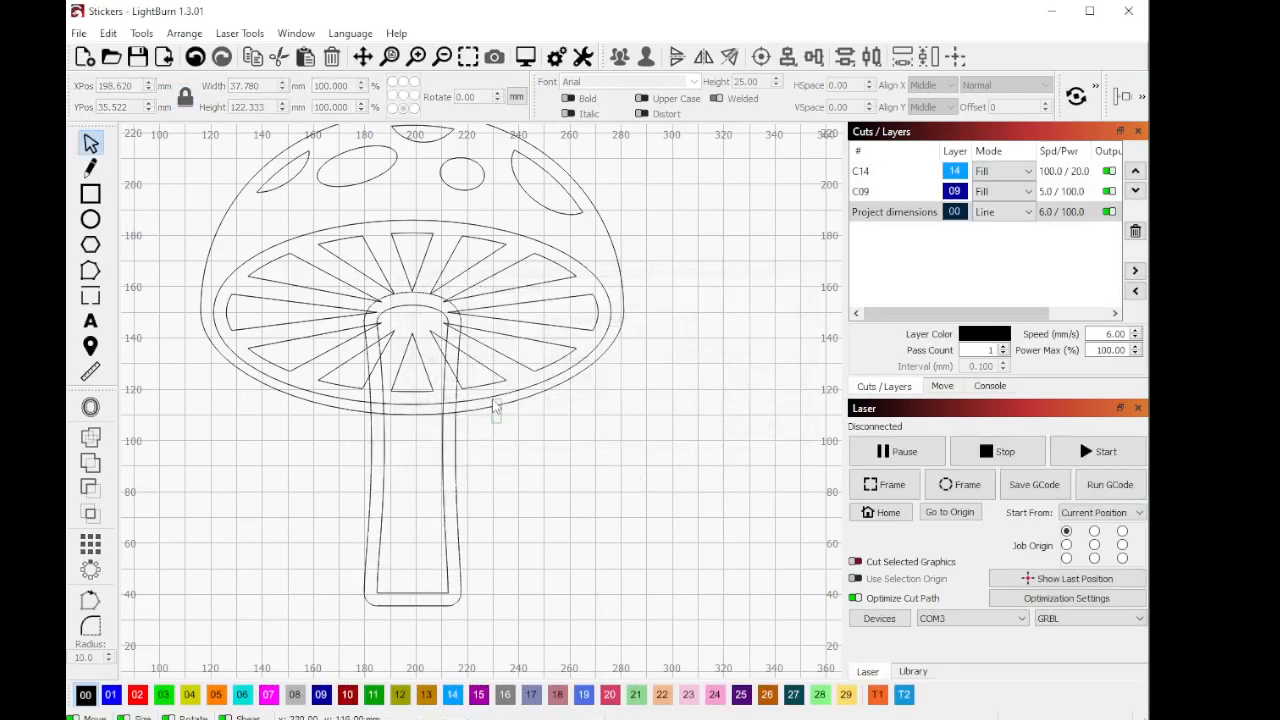
Step: Subtract the stem's outer offset outline from the bordered mushroom cap shape to open a gap around the stem
left_click(488, 405)
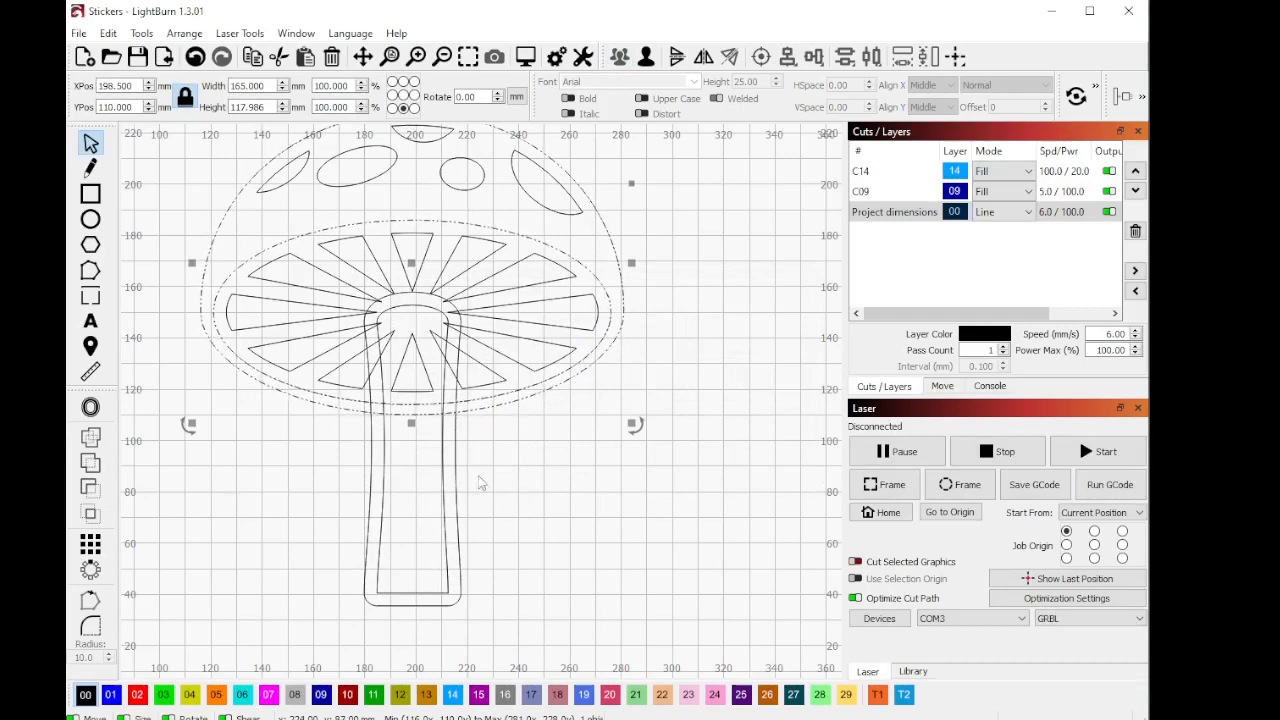
left_click_drag(507, 524, 507, 460)
left_click_drag(590, 433, 590, 433)
left_click(565, 384)
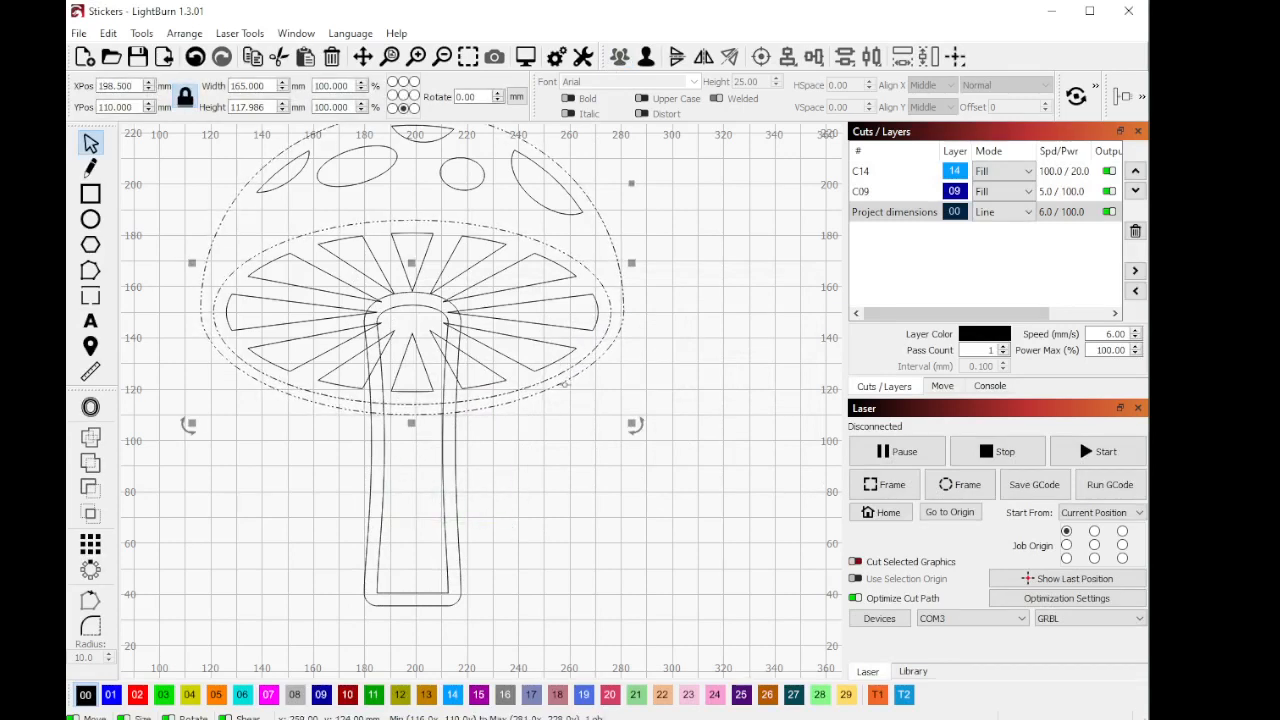
left_click_drag(524, 570, 408, 520)
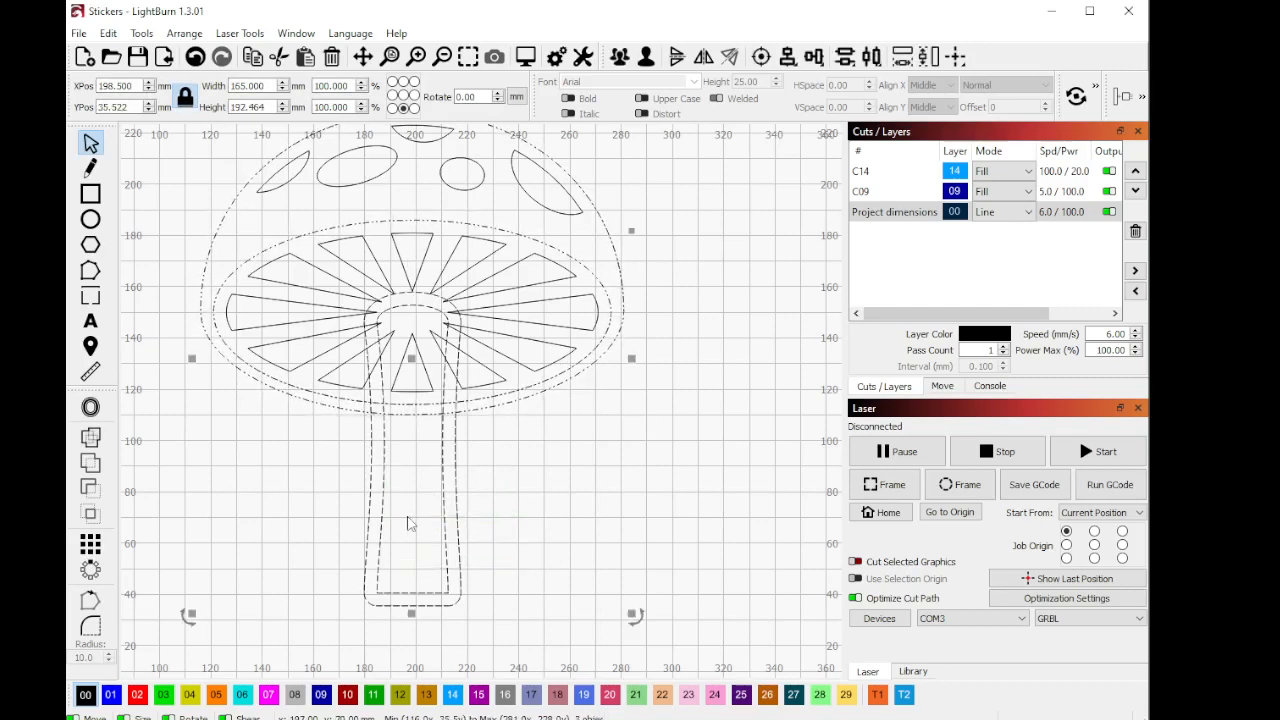
left_click(435, 484)
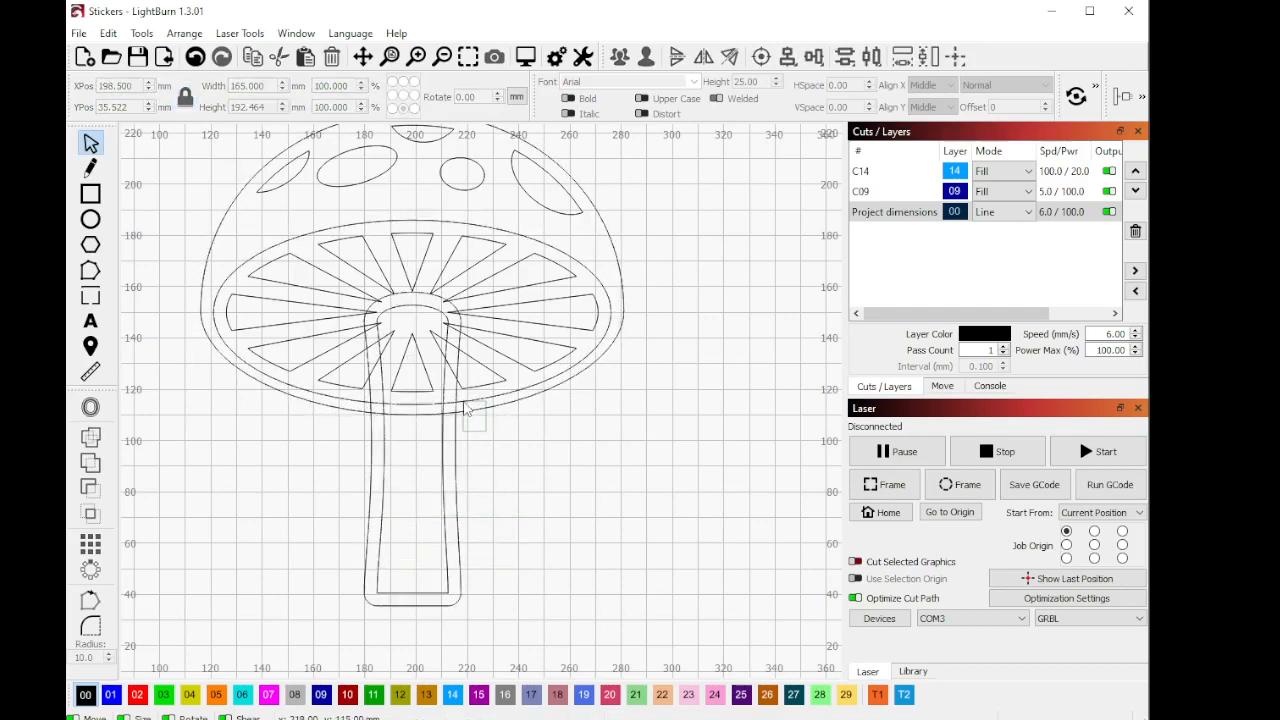
left_click_drag(465, 402, 473, 472)
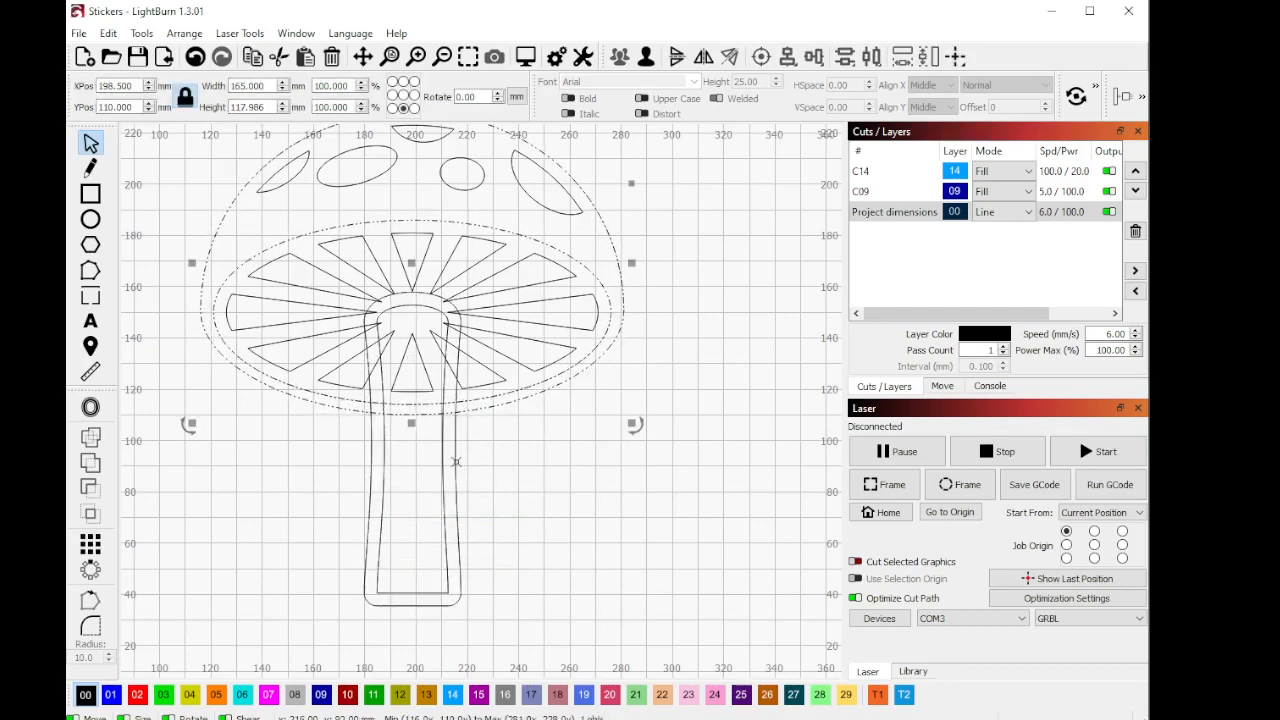
left_click(455, 462, "shift")
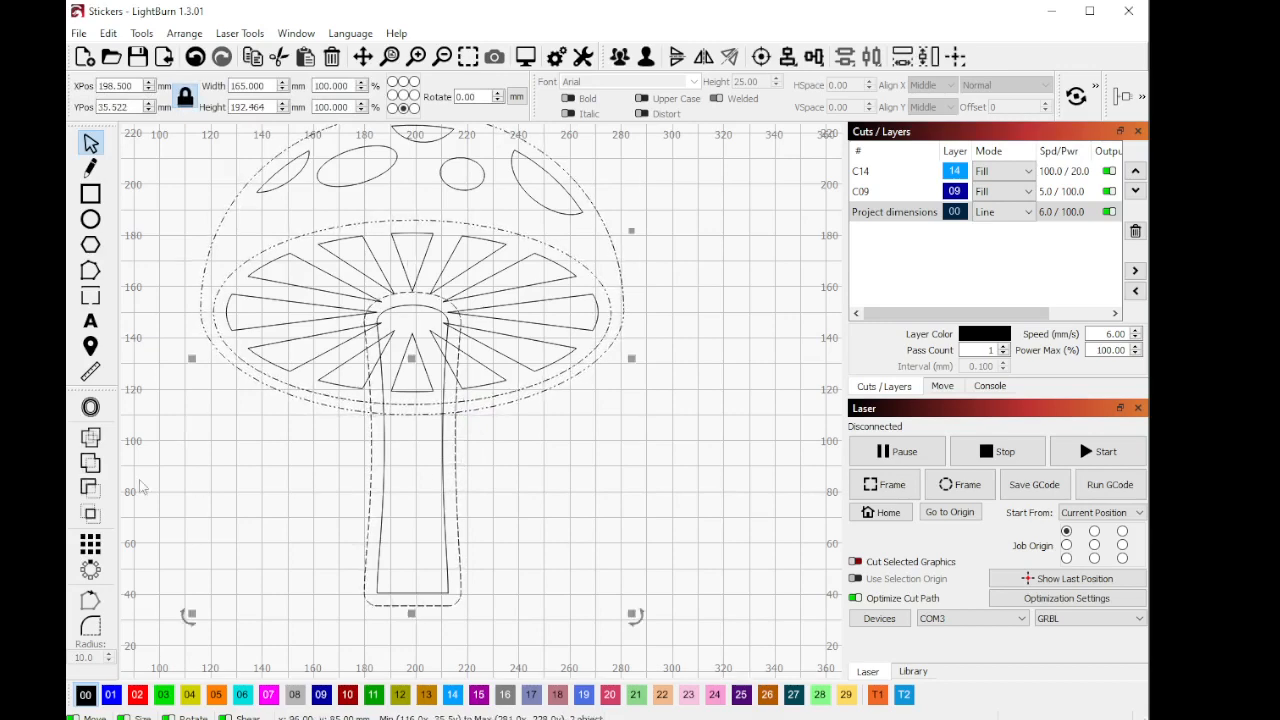
left_click(89, 488)
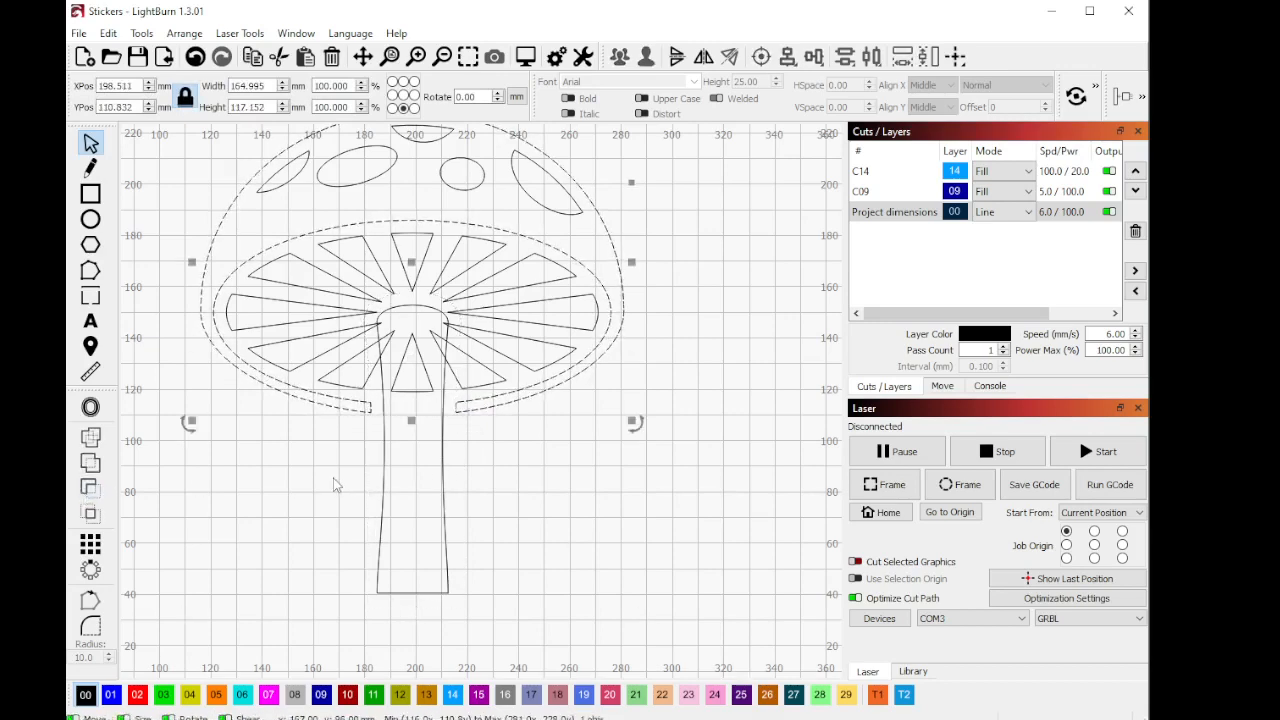
Step: Create another round-cornered outward offset of the stem outline at 5 mm, keeping the original outline
scroll(408, 330, "up", 2)
left_click(426, 372)
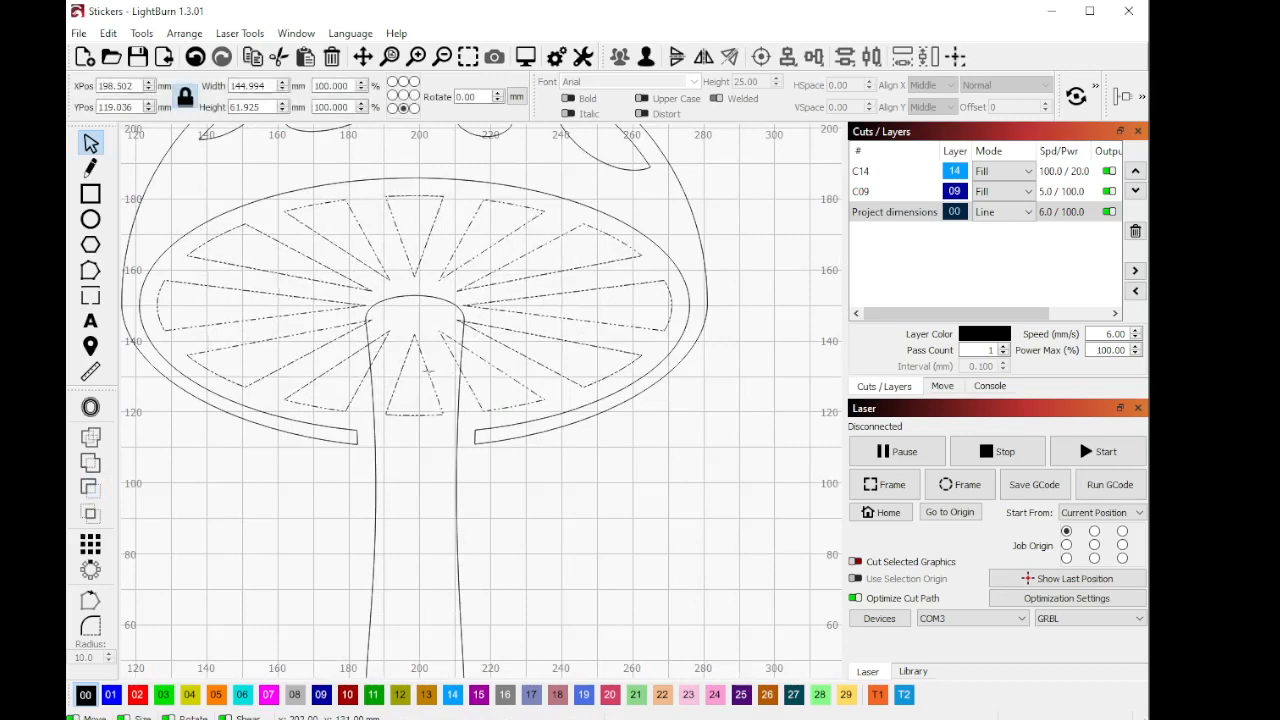
left_click(376, 511)
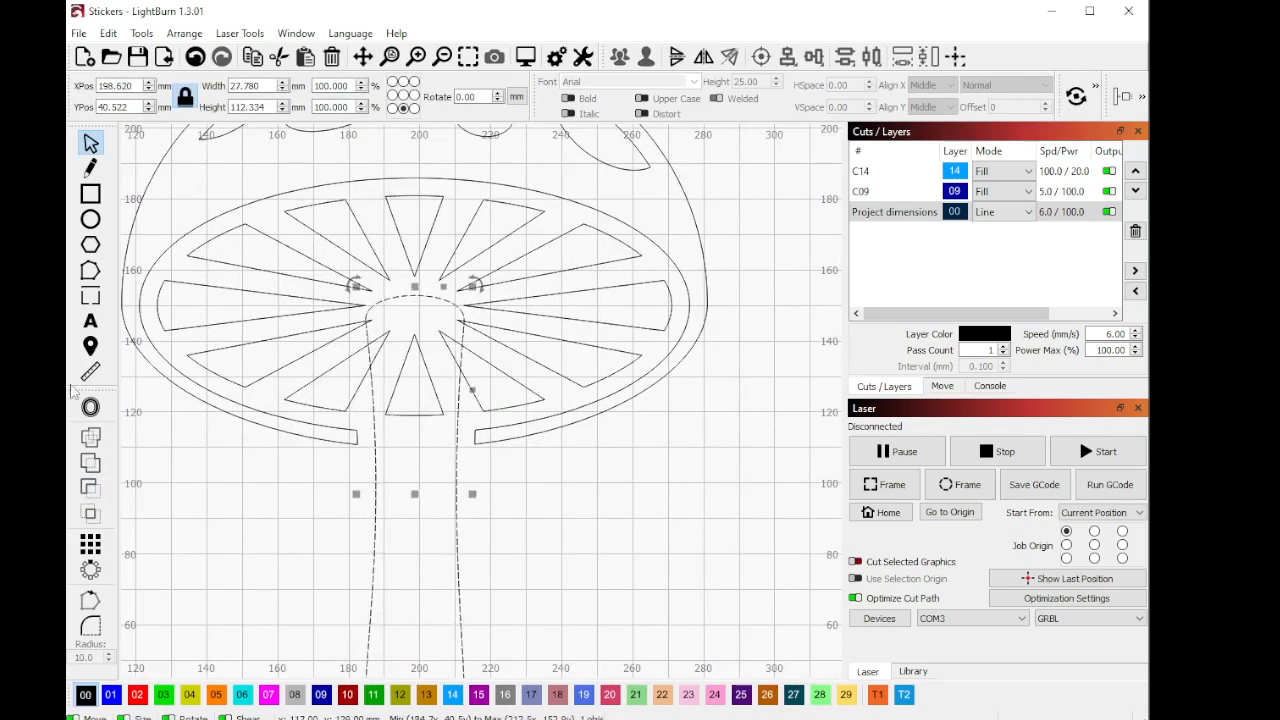
left_click(90, 407)
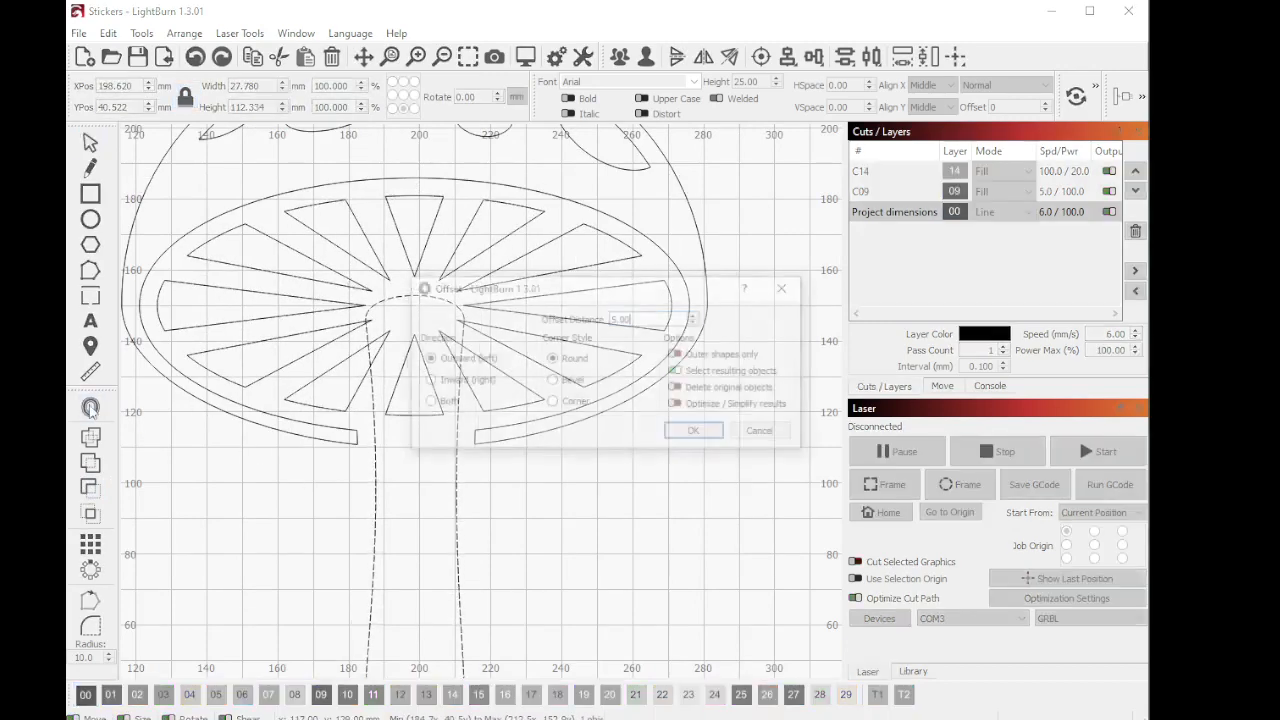
left_click(698, 436)
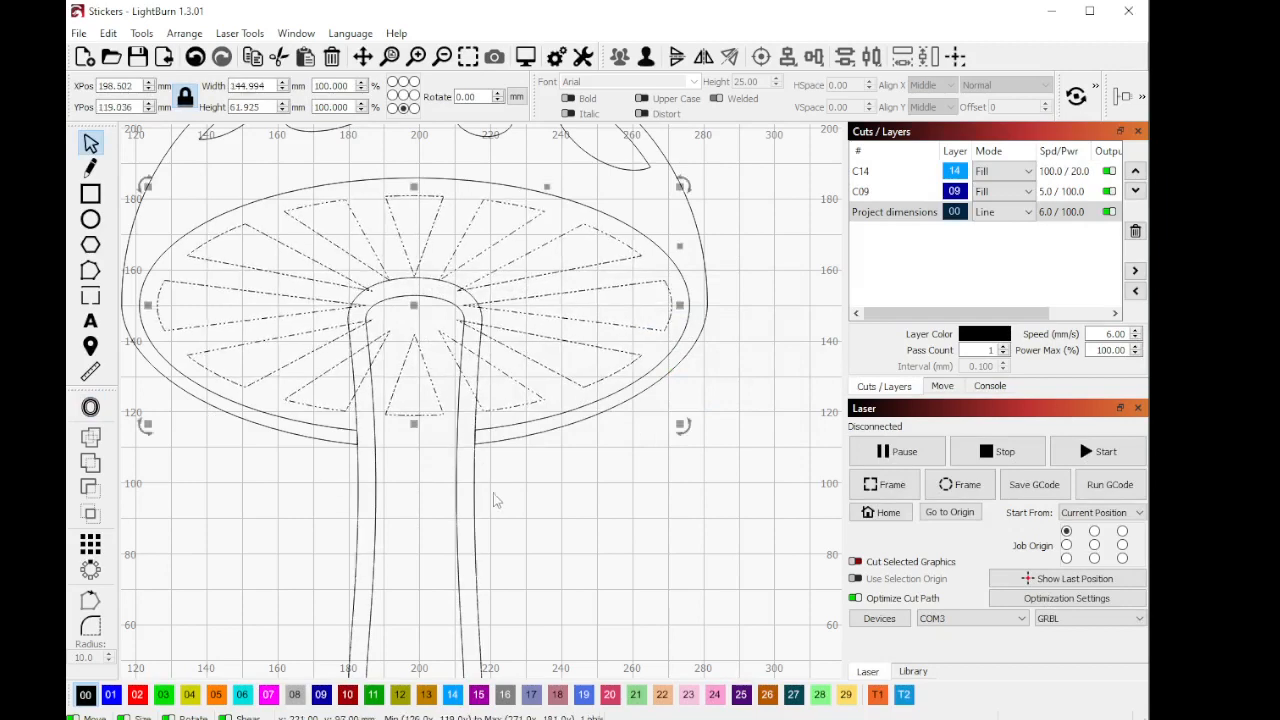
Step: Subtract the stem's outer offset outline from the gills to open a gap between them and the stem
left_click(472, 556, "shift")
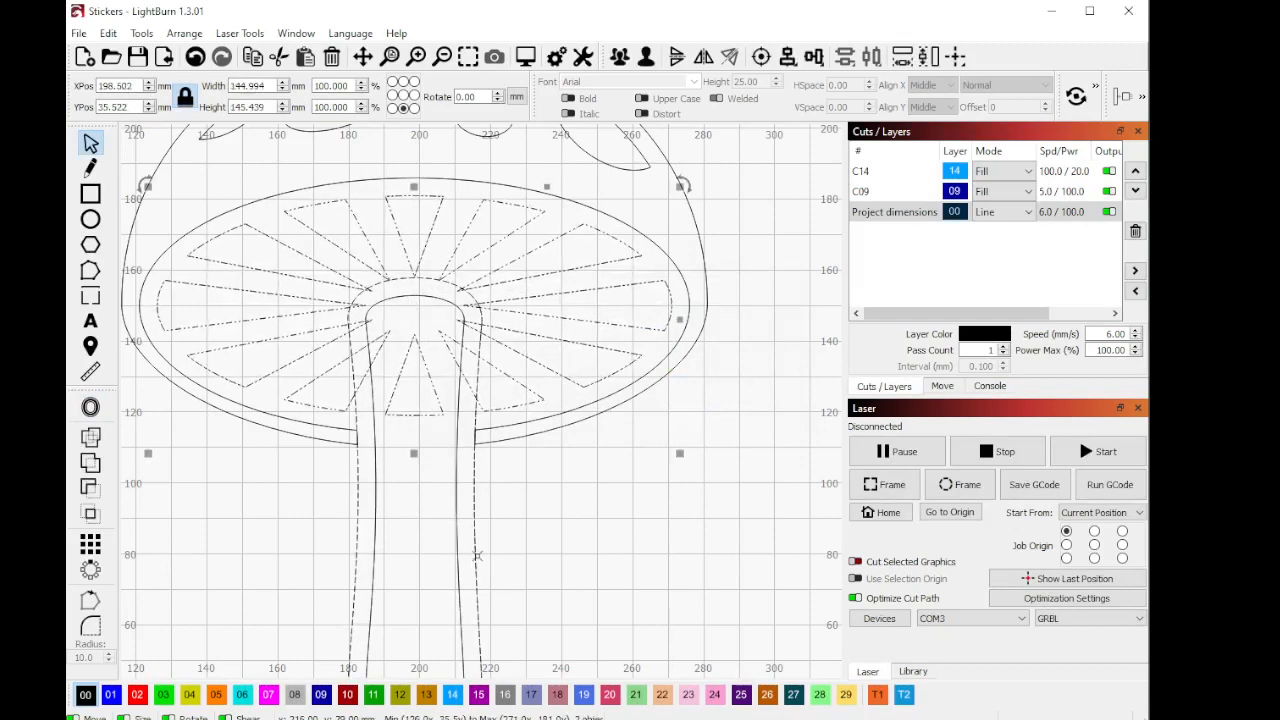
left_click(90, 488)
left_click(297, 503)
scroll(620, 491, "down", 2)
scroll(620, 491, "down", 1)
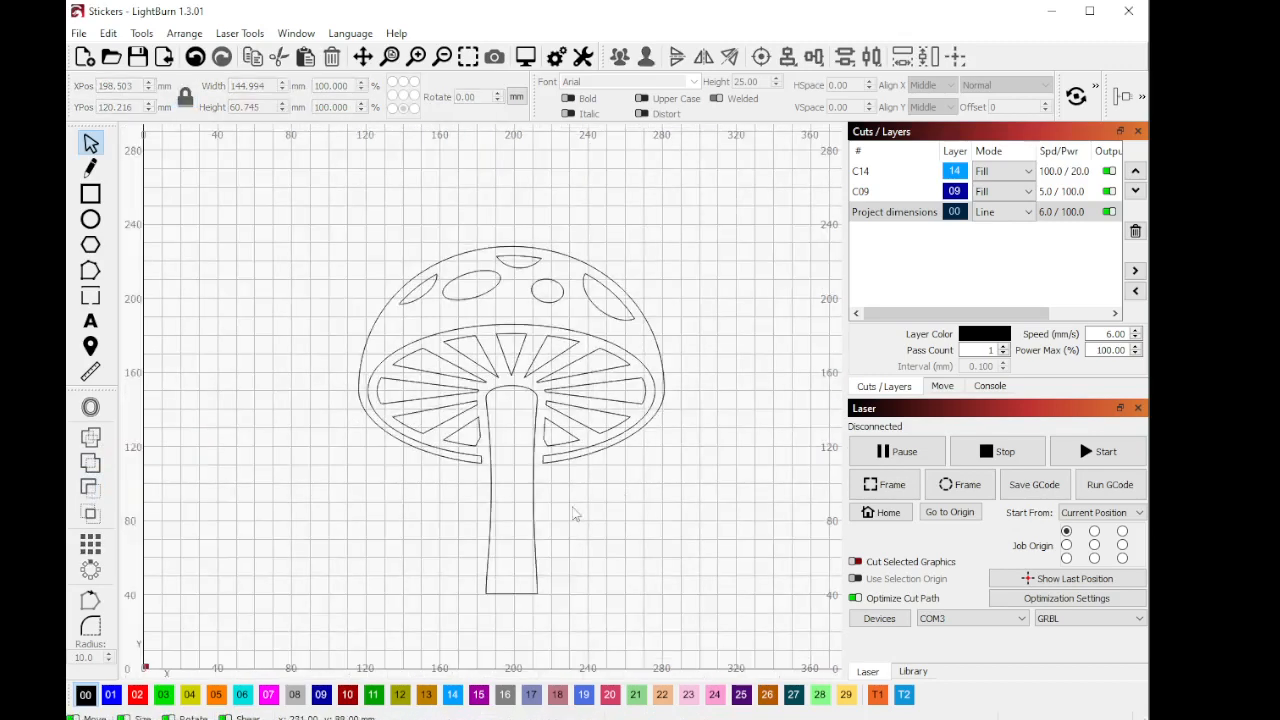
scroll(577, 489, "down", 2)
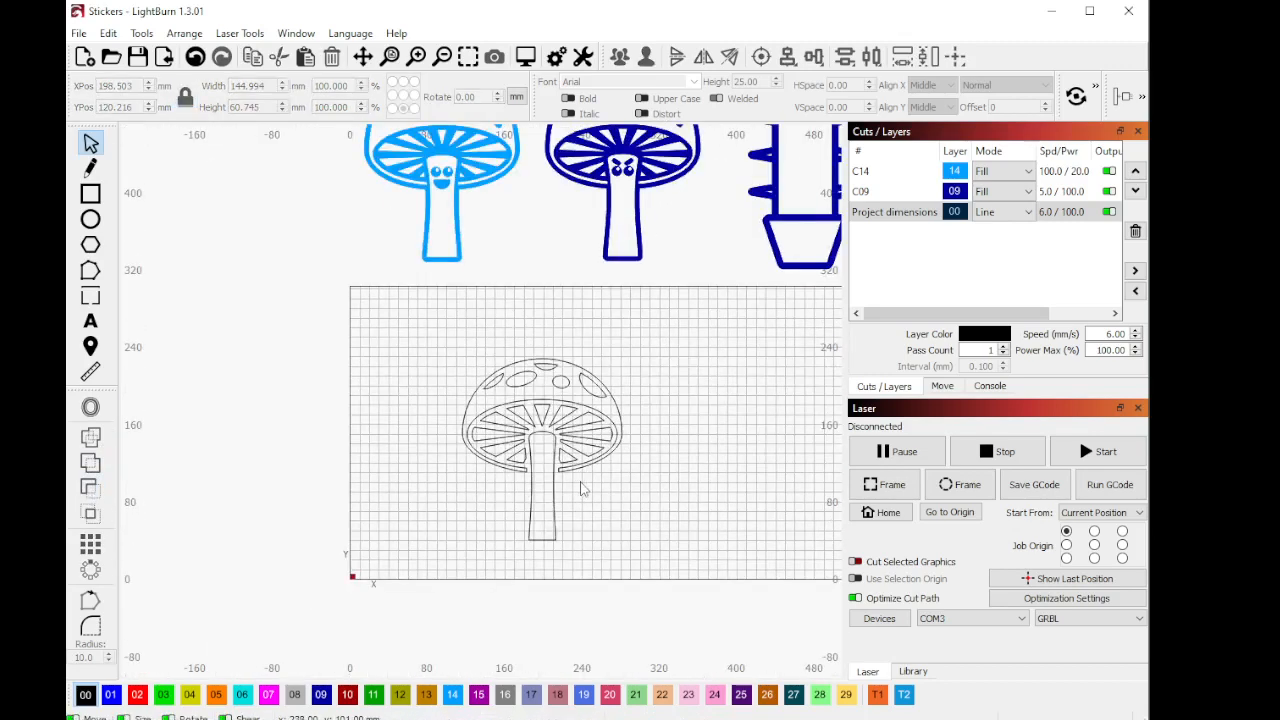
scroll(583, 488, "up", 4)
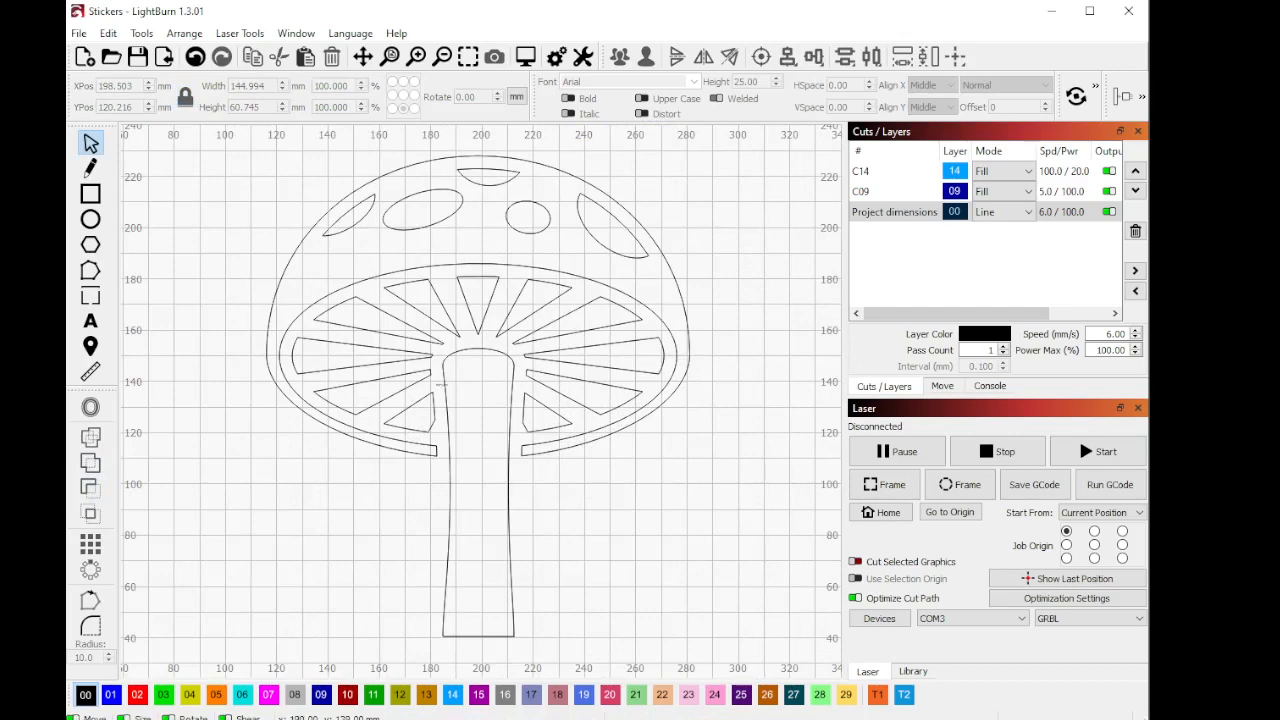
scroll(440, 383, "down", 3)
scroll(565, 376, "up", 2)
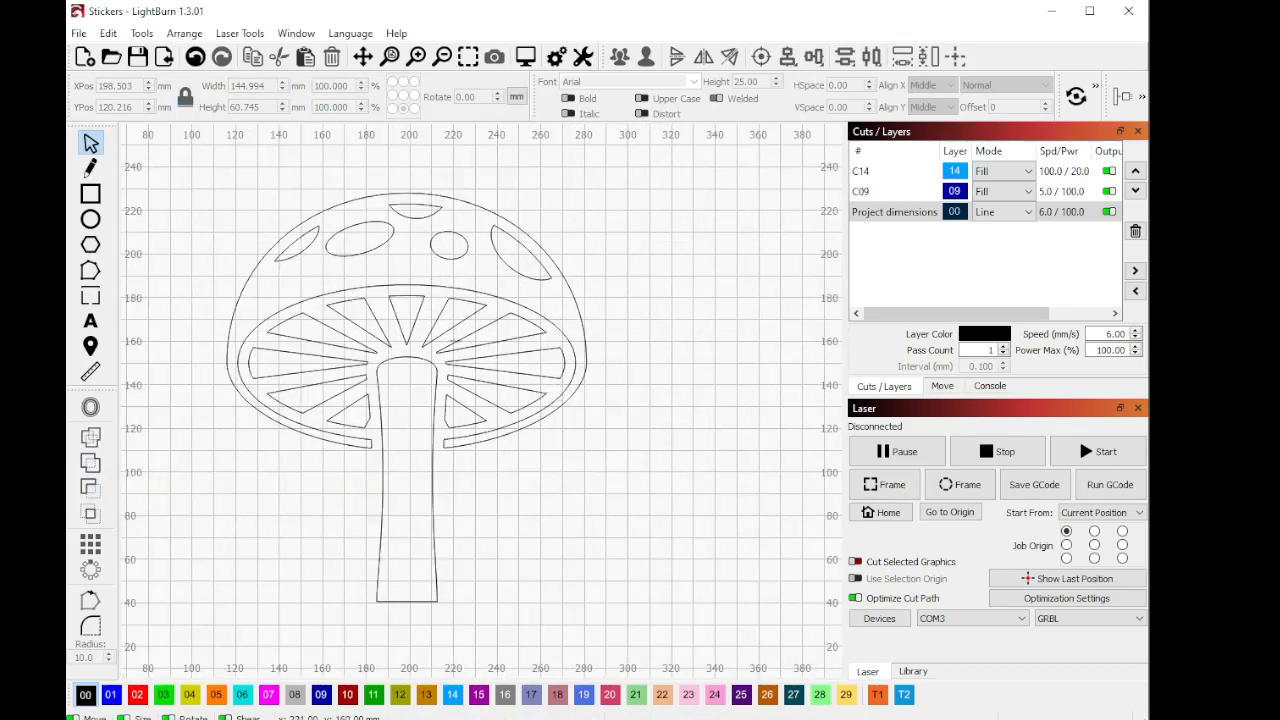
Step: Draw a cartoon eye beside the mushroom: a circle about 43 mm wide with a 10 mm highlight circle inside its upper right
left_click(90, 219)
scroll(162, 380, "down", 3)
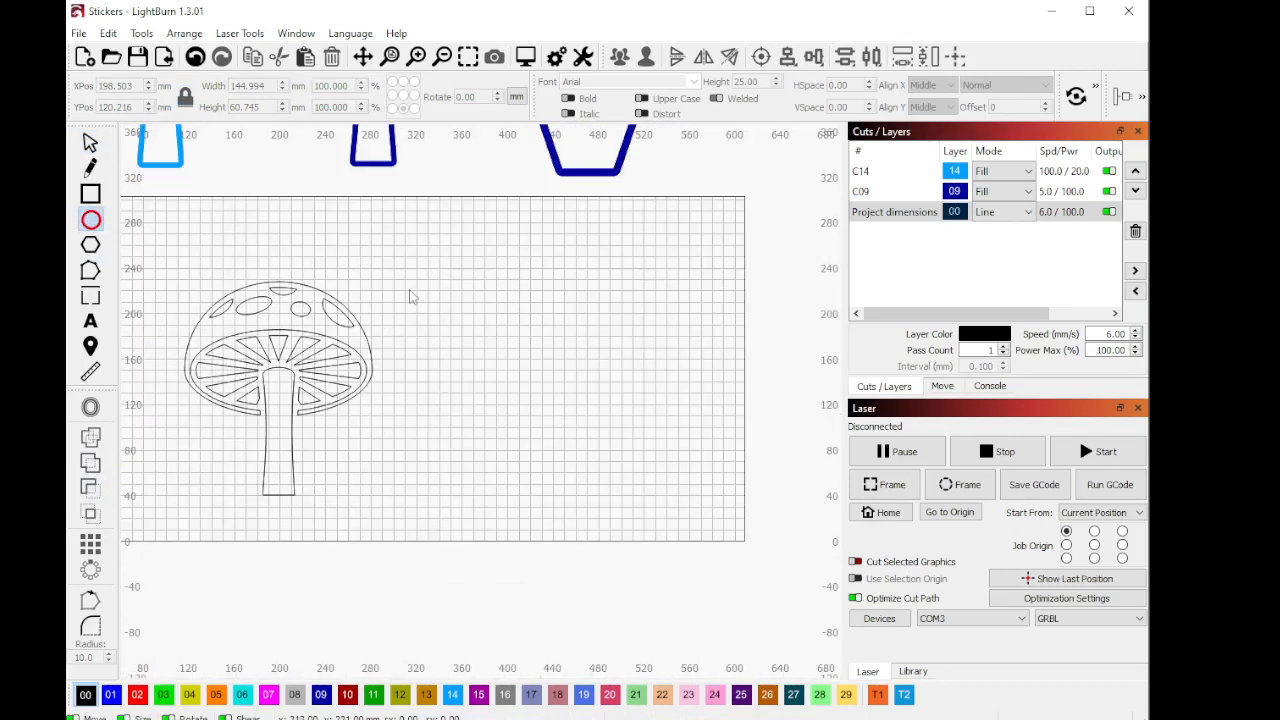
left_click_drag(437, 293, 486, 342)
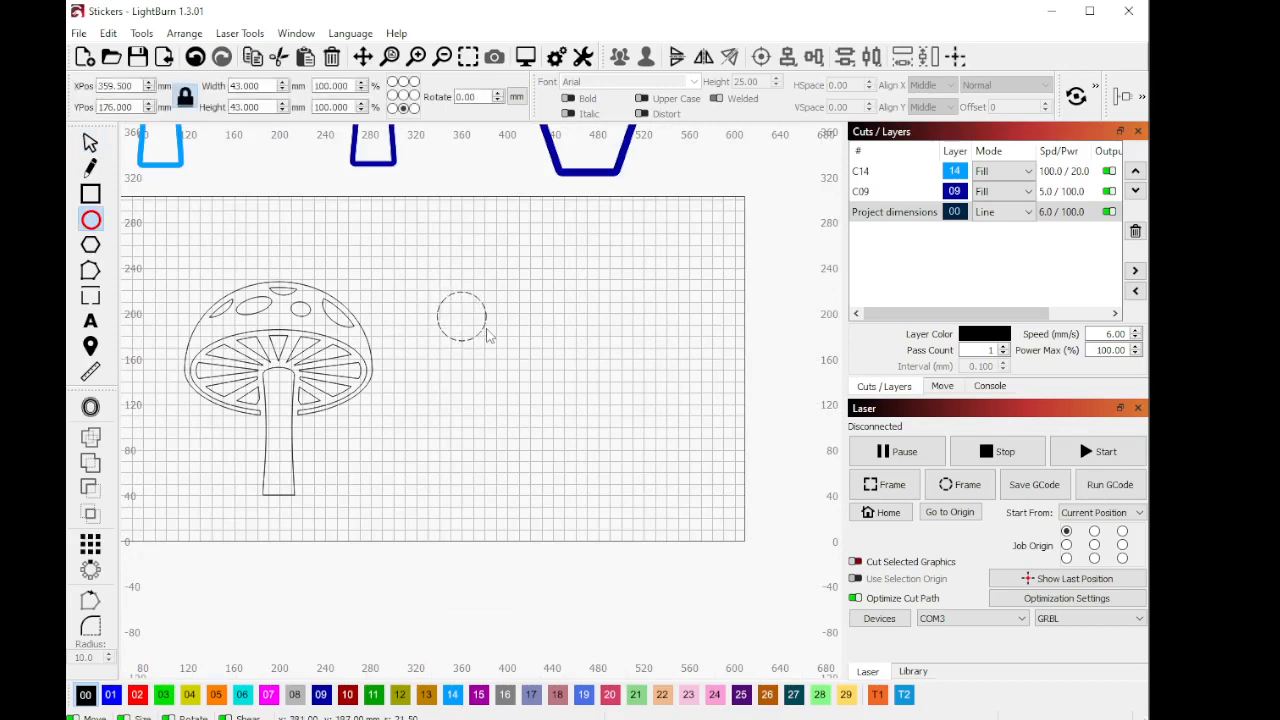
scroll(525, 315, "up", 2)
scroll(418, 305, "up", 1)
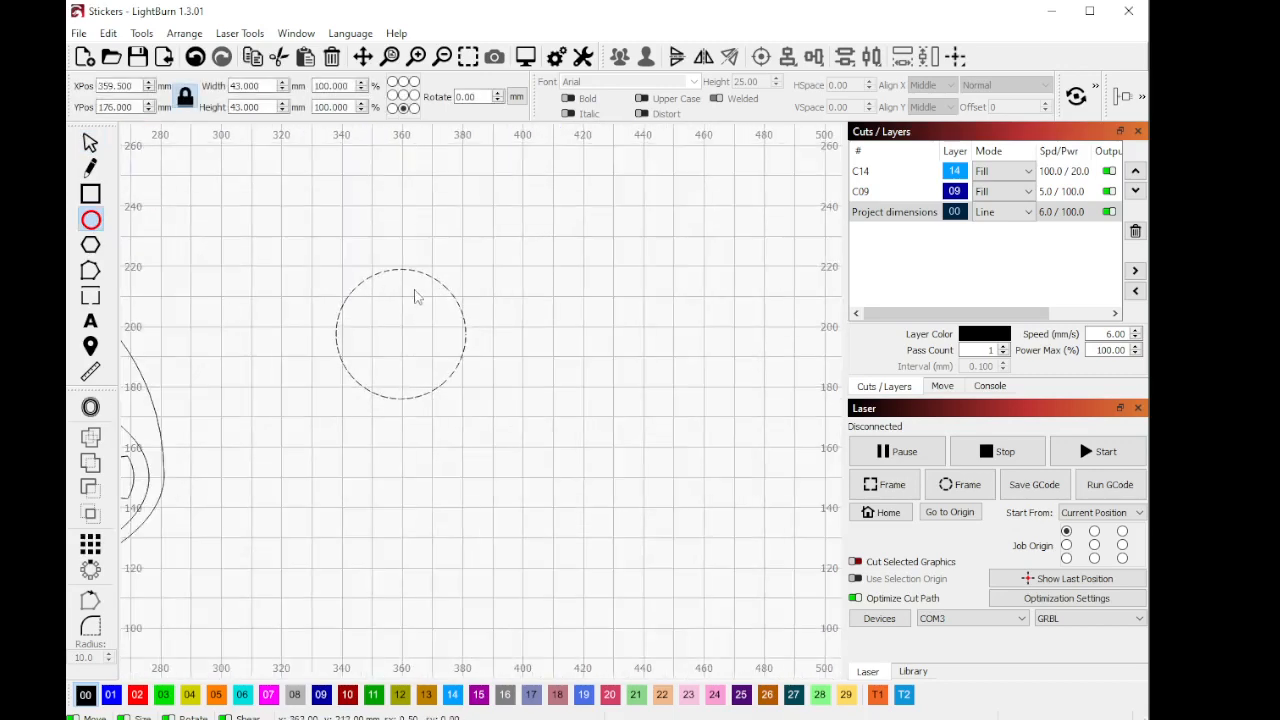
left_click_drag(414, 289, 440, 318)
scroll(357, 405, "down", 2)
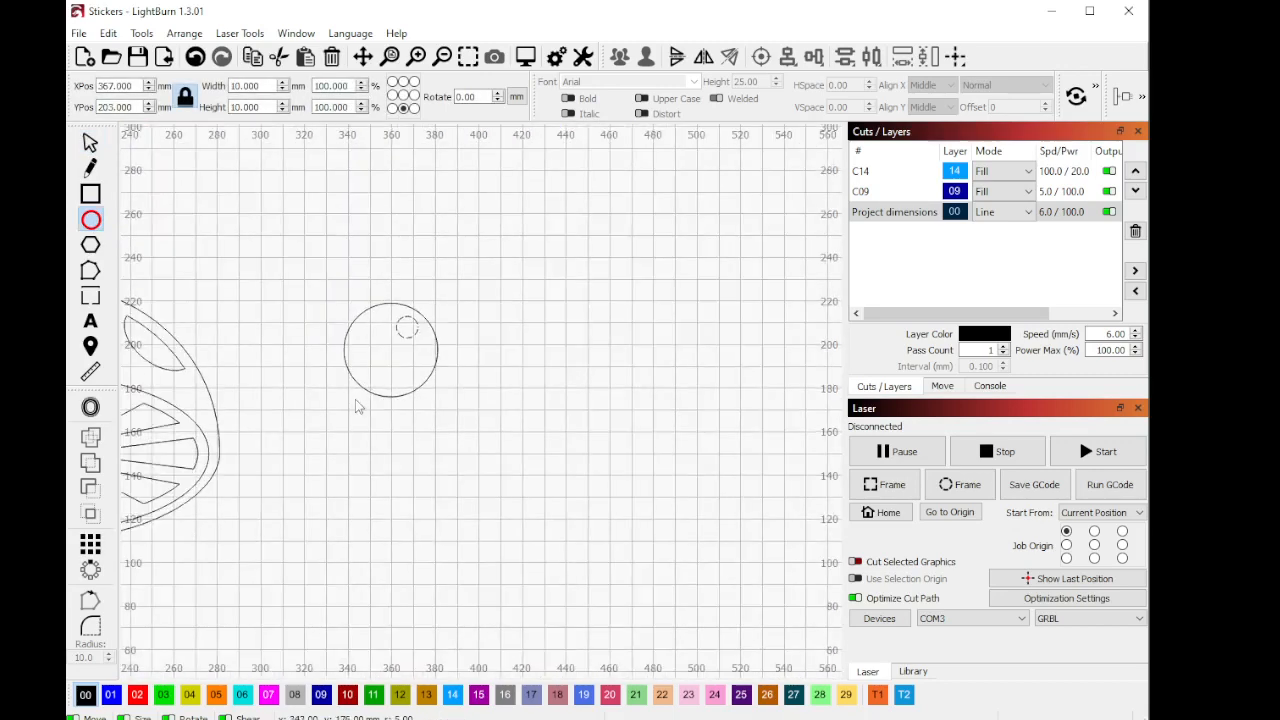
Step: Assign both eye circles to layer 01 to preview the eye filled
left_click(90, 143)
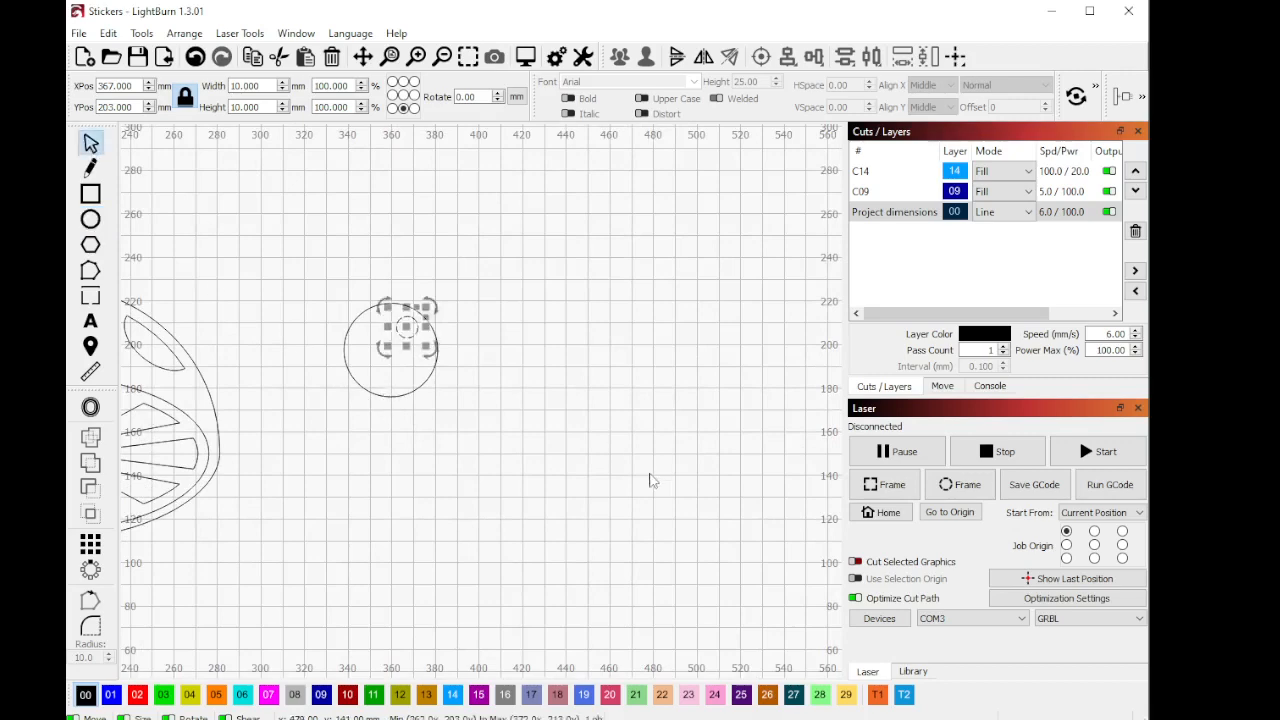
left_click_drag(590, 474, 300, 237)
left_click(111, 694)
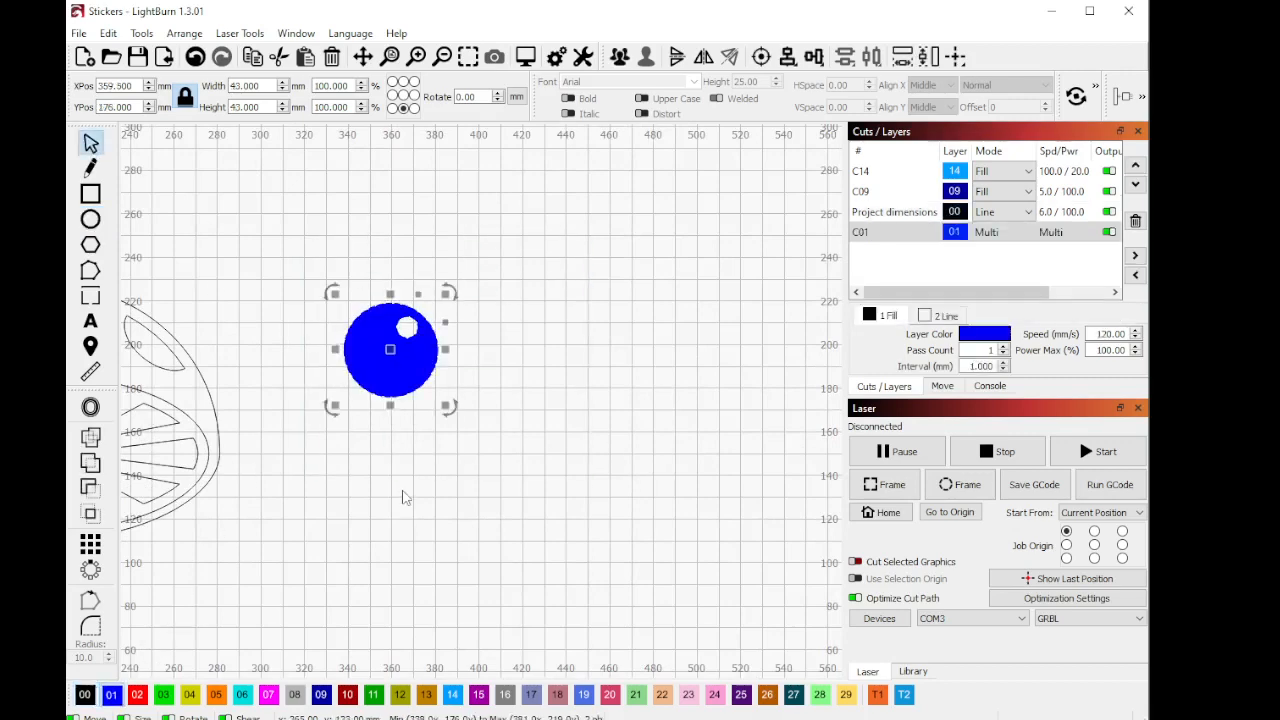
left_click(393, 474)
scroll(415, 447, "down", 2)
scroll(405, 420, "up", 2)
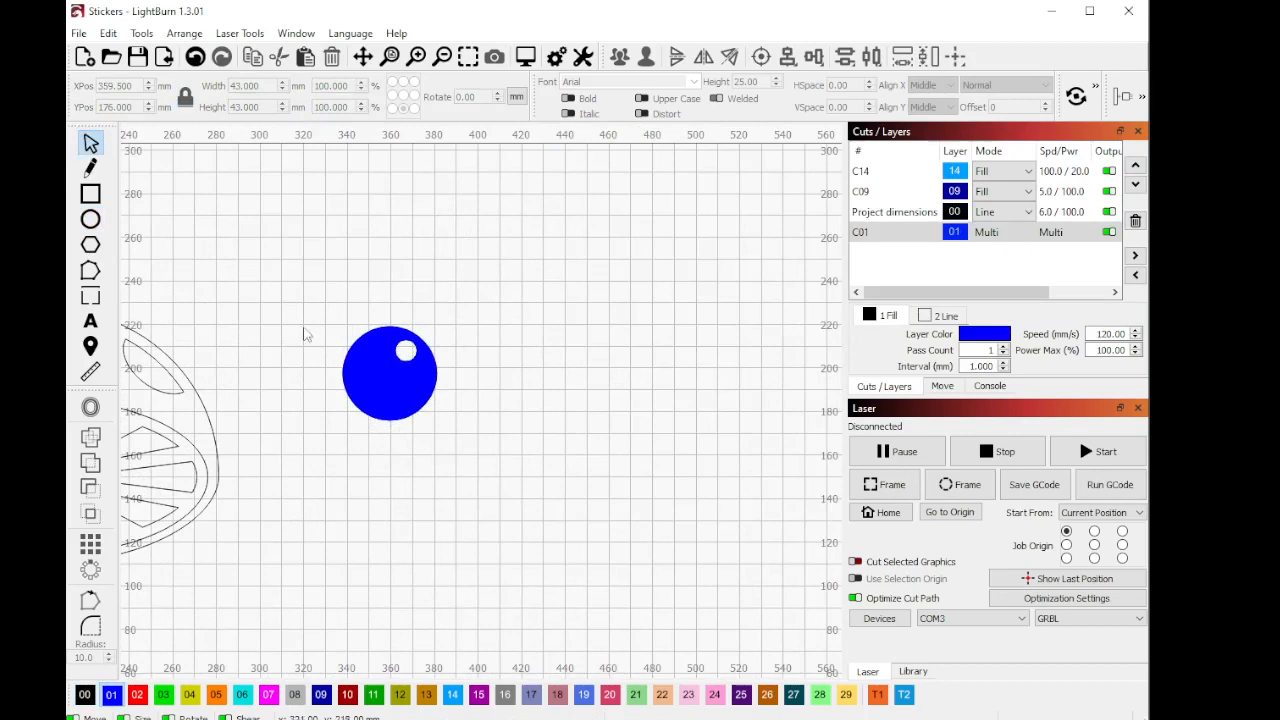
Step: Return both eye circles to layer 00
left_click_drag(474, 460, 362, 333)
left_click(85, 694)
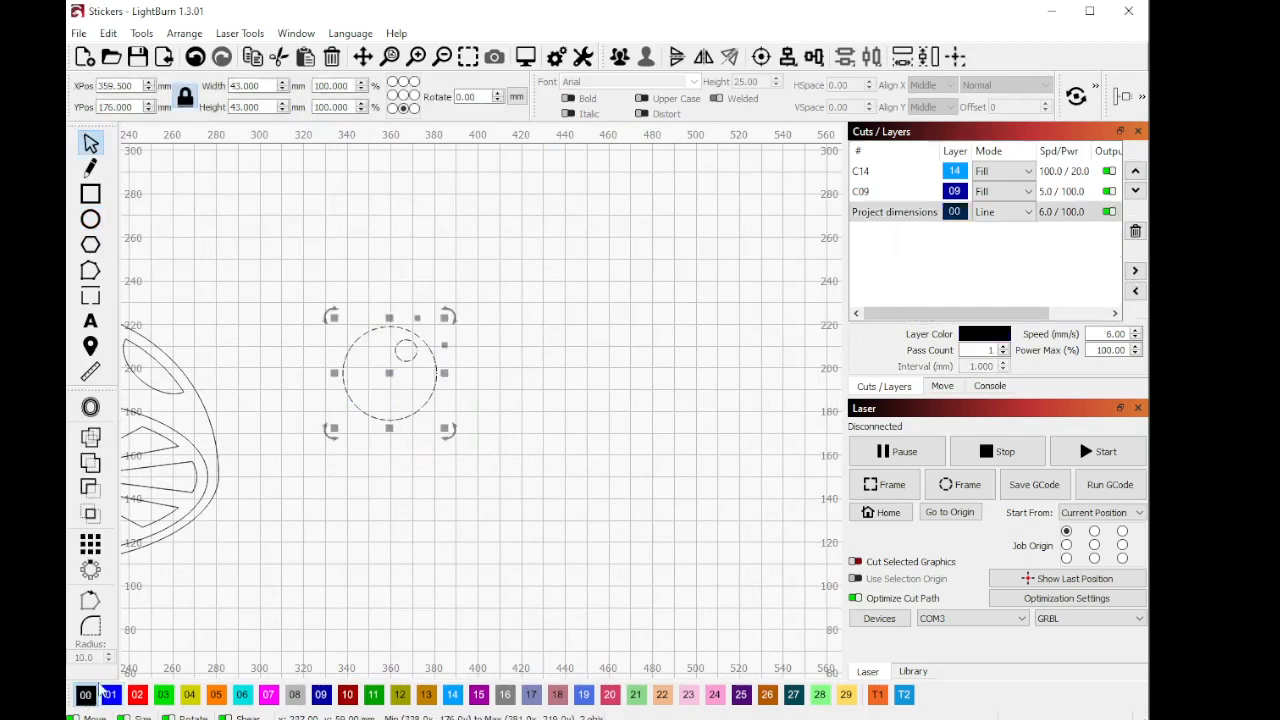
left_click(471, 436)
Step: Scale both eye circles down together proportionally to about 8.8 mm wide
left_click_drag(476, 488, 340, 290)
scroll(628, 398, "down", 2)
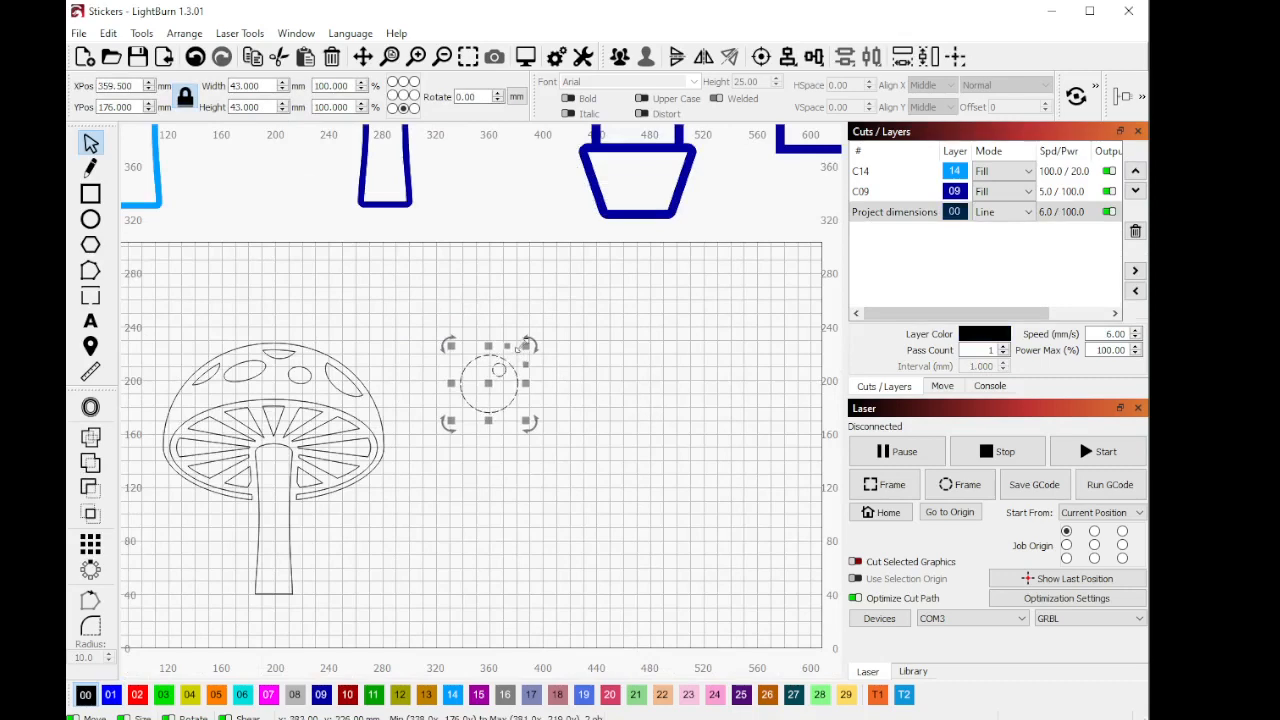
left_click_drag(526, 346, 470, 398)
scroll(516, 455, "down", 2)
scroll(452, 517, "up", 3)
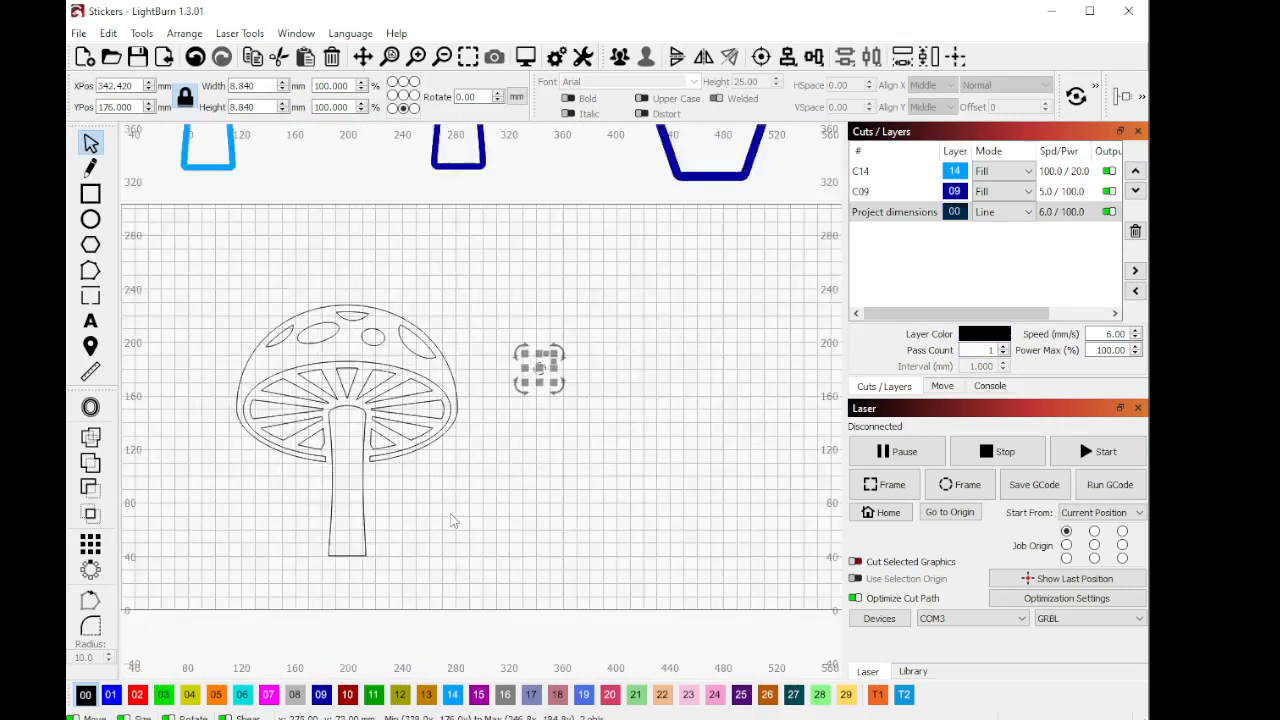
Step: Place the grouped eye on the left of the stem's upper part and a copy level with it on the right
scroll(511, 376, "up", 1)
left_click_drag(600, 290, 216, 407)
scroll(389, 435, "up", 4)
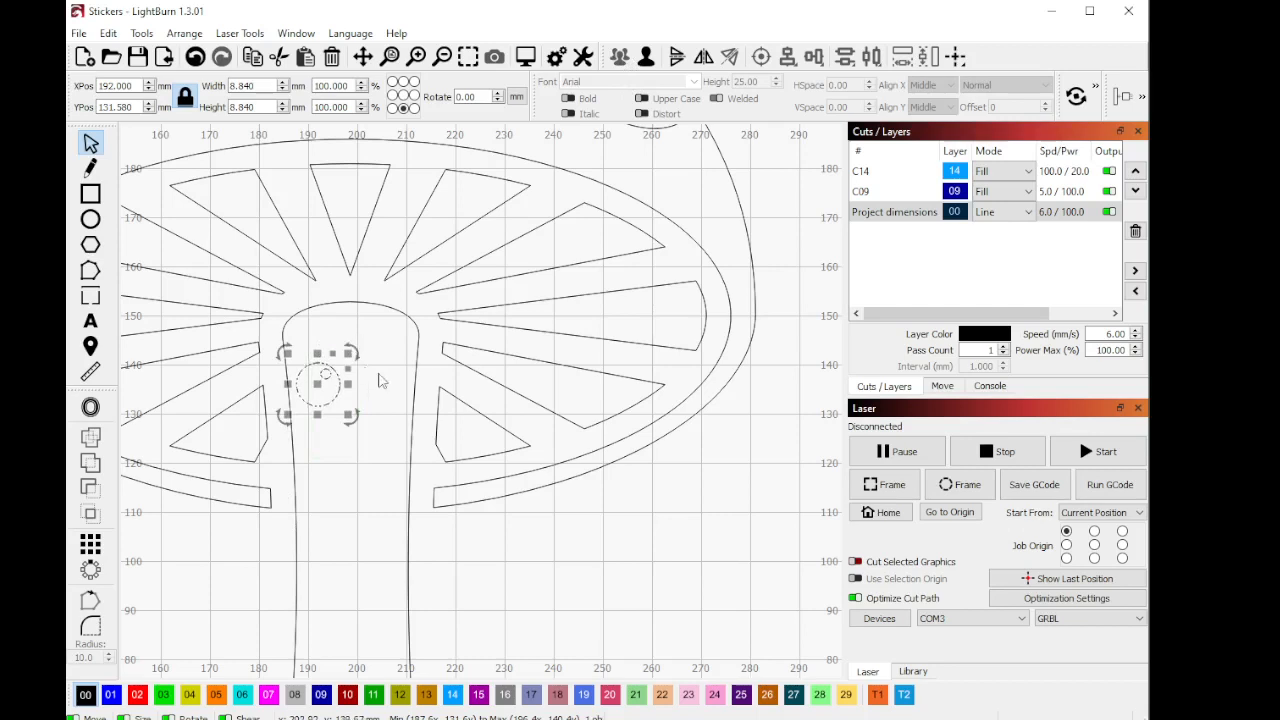
left_click_drag(386, 374, 388, 394)
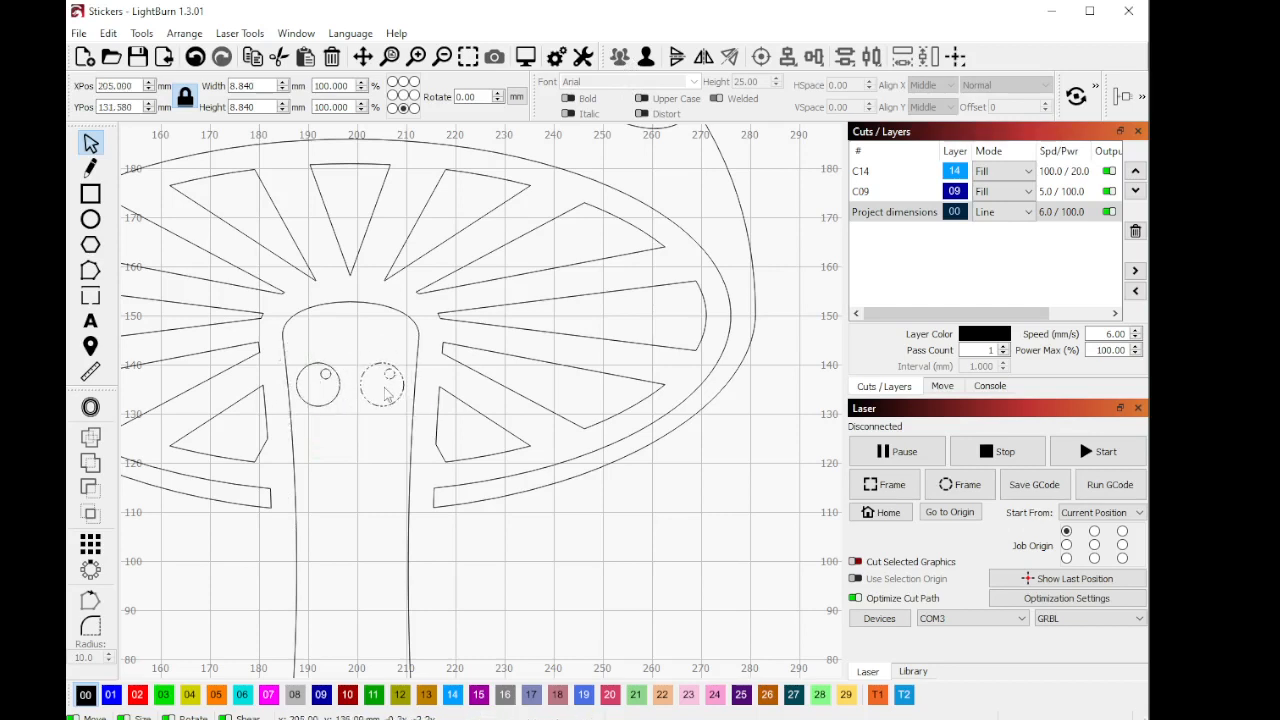
Step: Align the two eyes with Align H-Center and group them
left_click_drag(384, 452, 307, 368)
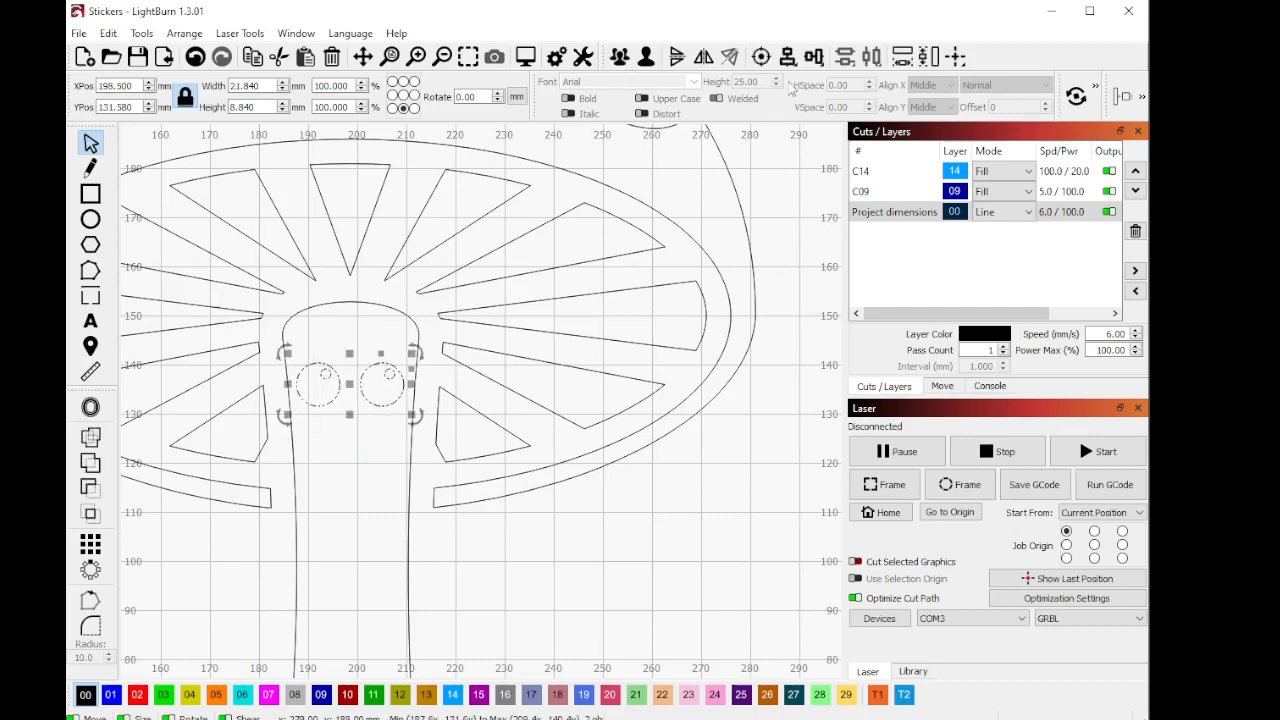
left_click(824, 63)
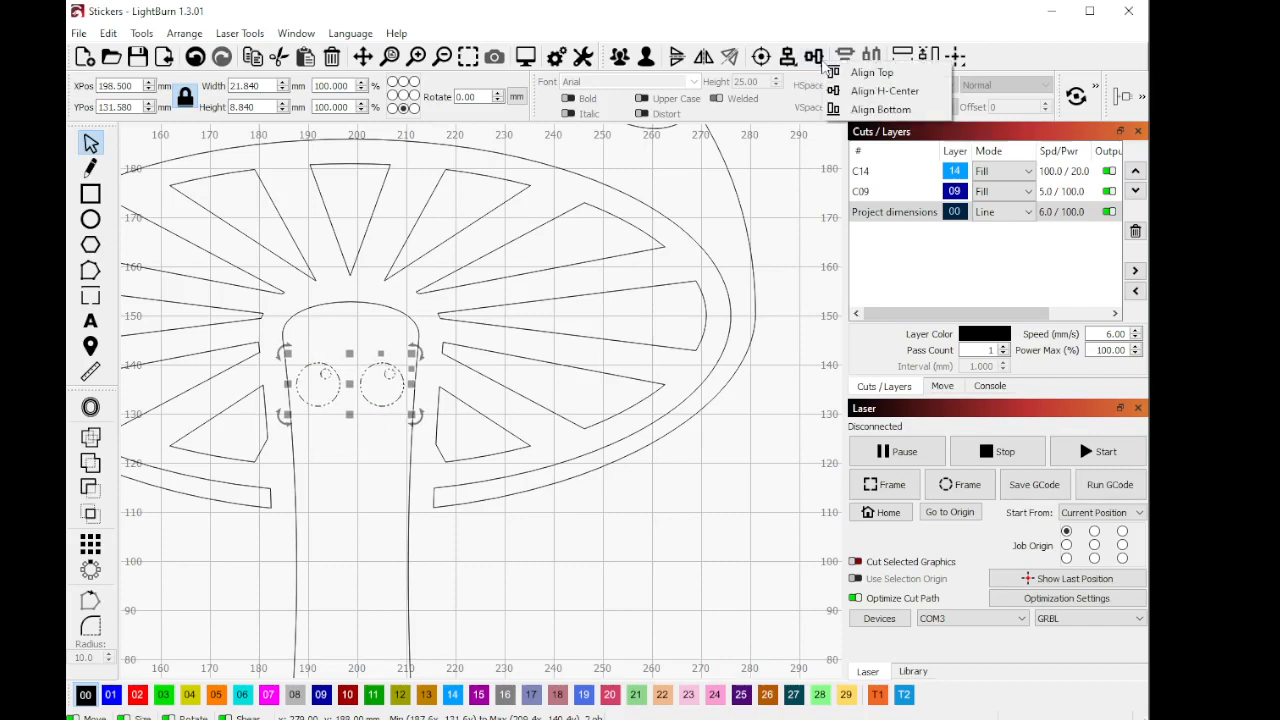
left_click(882, 93)
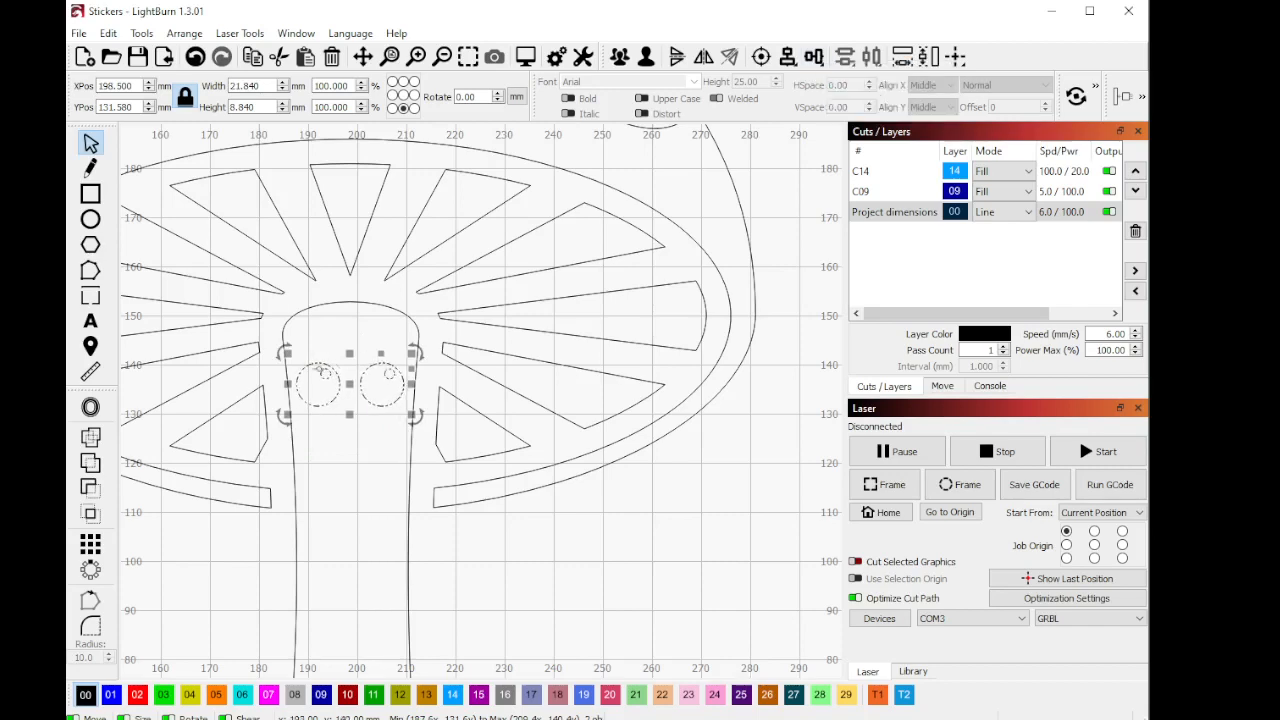
left_click(619, 57)
Step: Select the whole mushroom with its spots, gills, stem and eyes, and align all parts on a common vertical center line
scroll(560, 208, "down", 2)
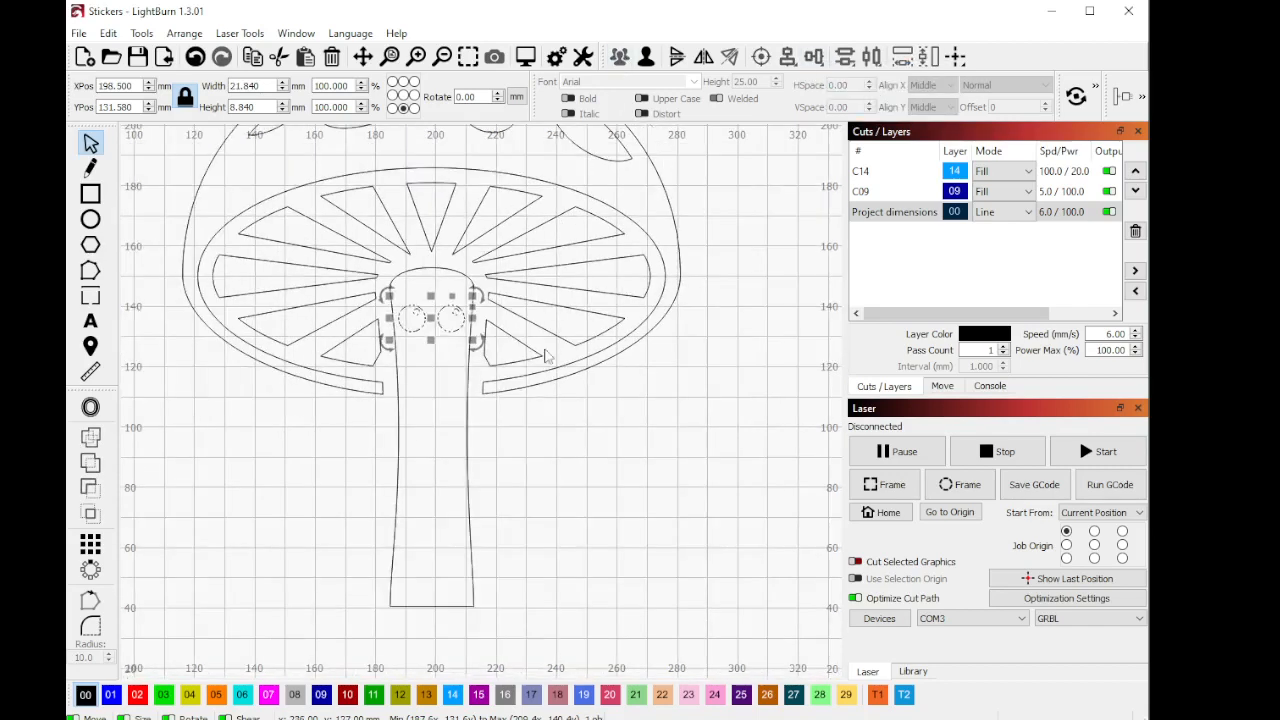
scroll(495, 632, "down", 2)
scroll(497, 641, "down", 1)
left_click(562, 392)
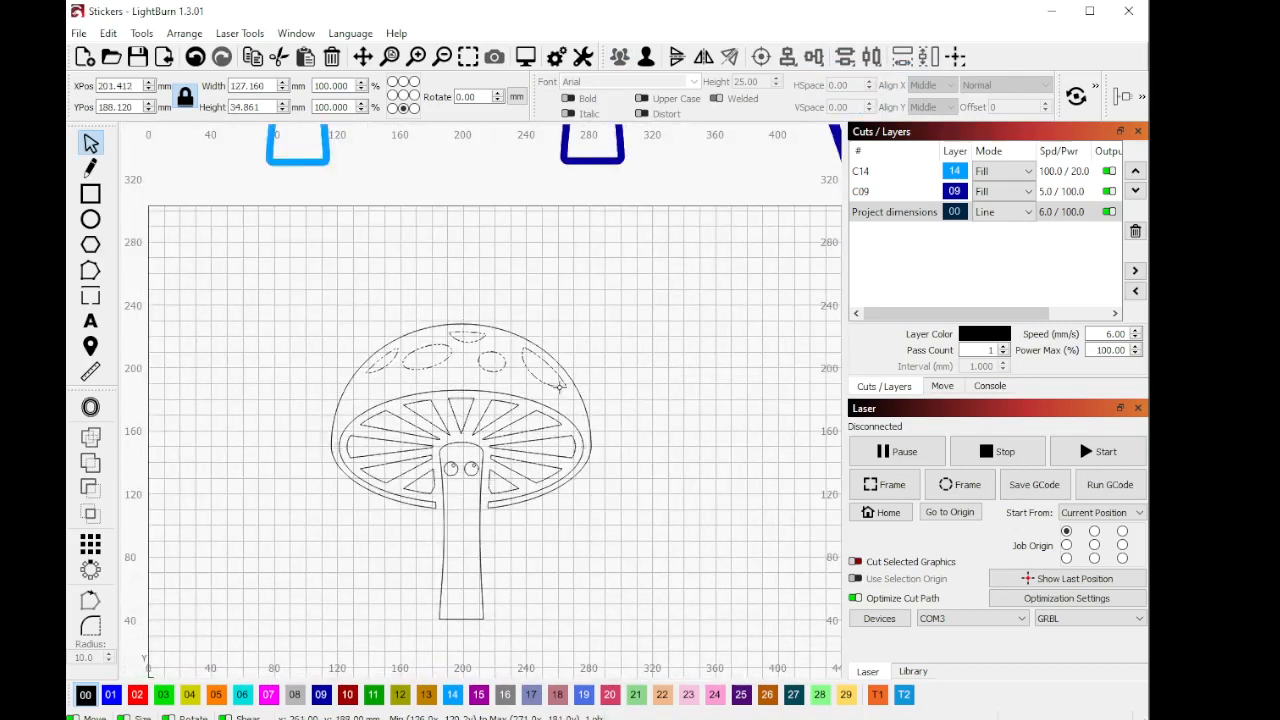
left_click(578, 398, "shift")
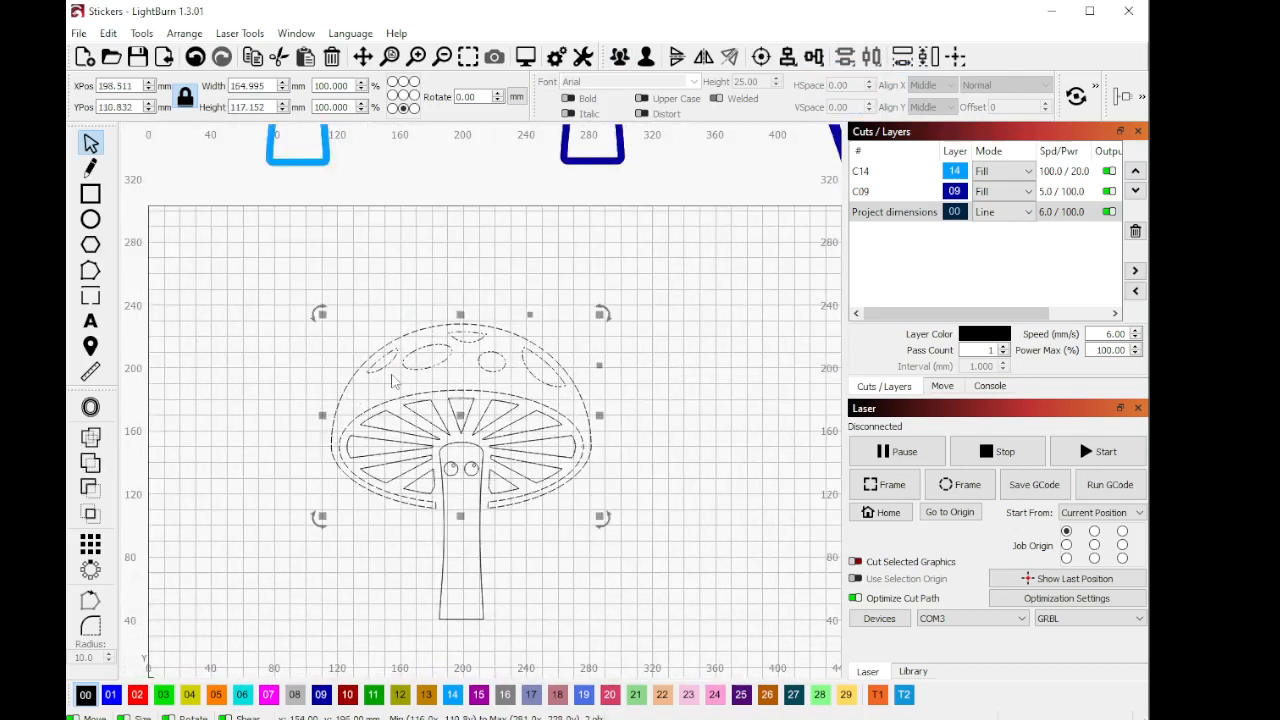
left_click(588, 504)
left_click_drag(624, 628, 370, 336)
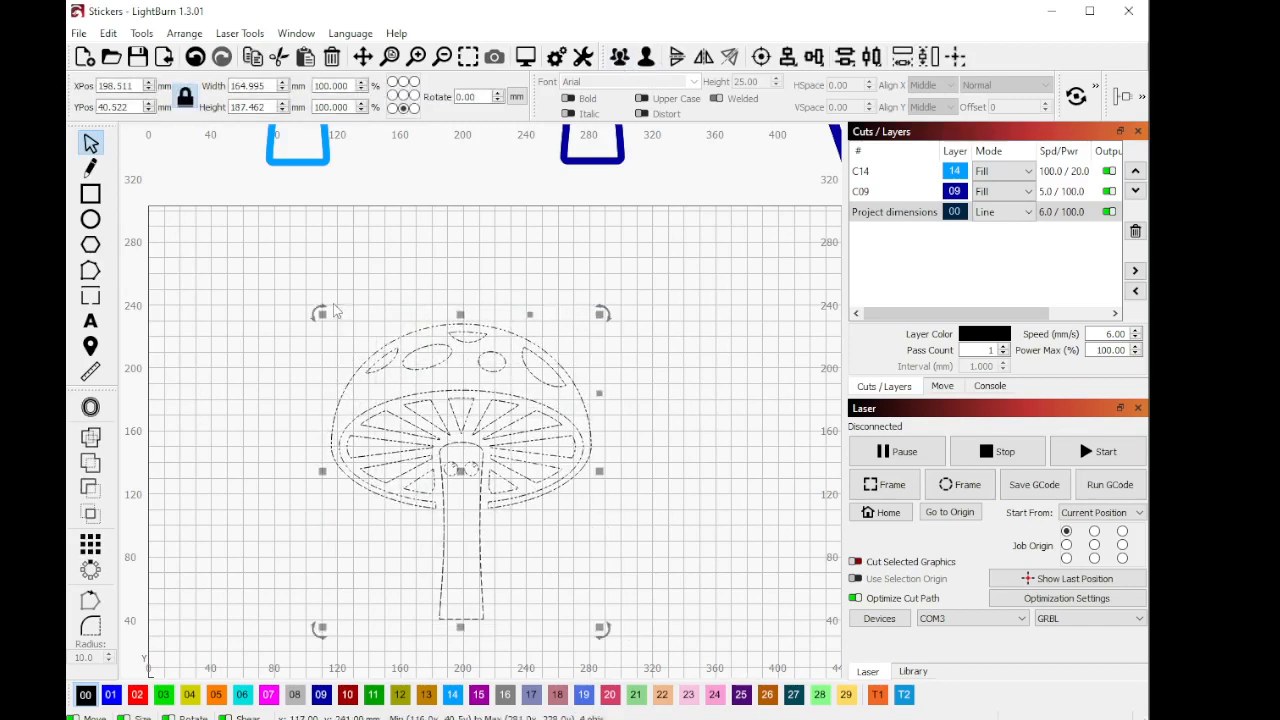
left_click(800, 60)
left_click(858, 84)
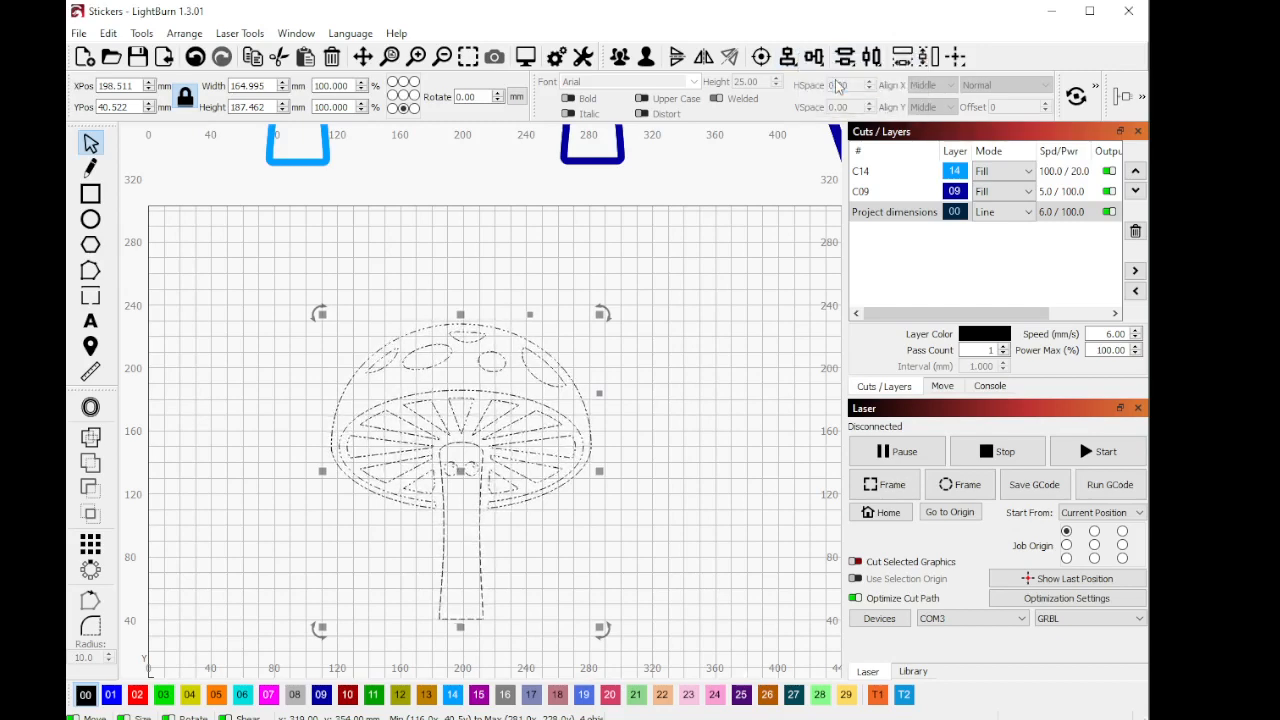
left_click(603, 519)
Step: Examine the eyes on the stem and compare them with the faces of the finished light blue and dark blue mushrooms
scroll(463, 470, "up", 5)
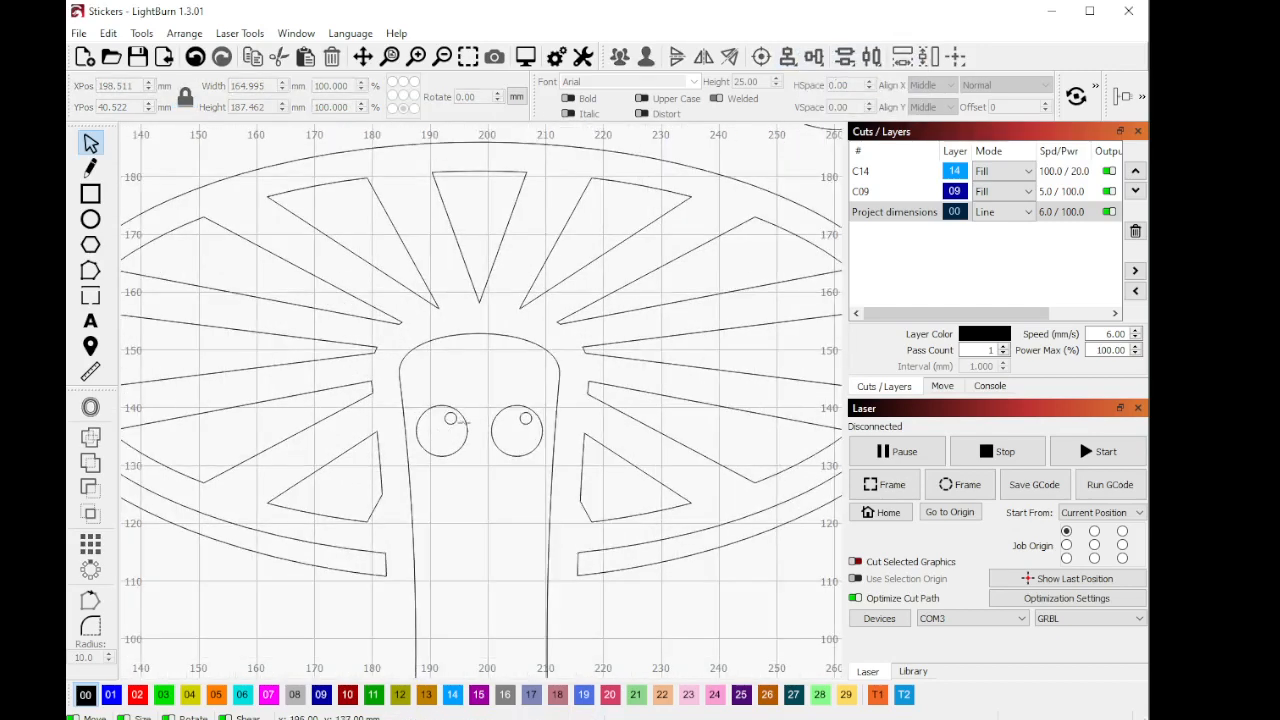
scroll(463, 470, "up", 3)
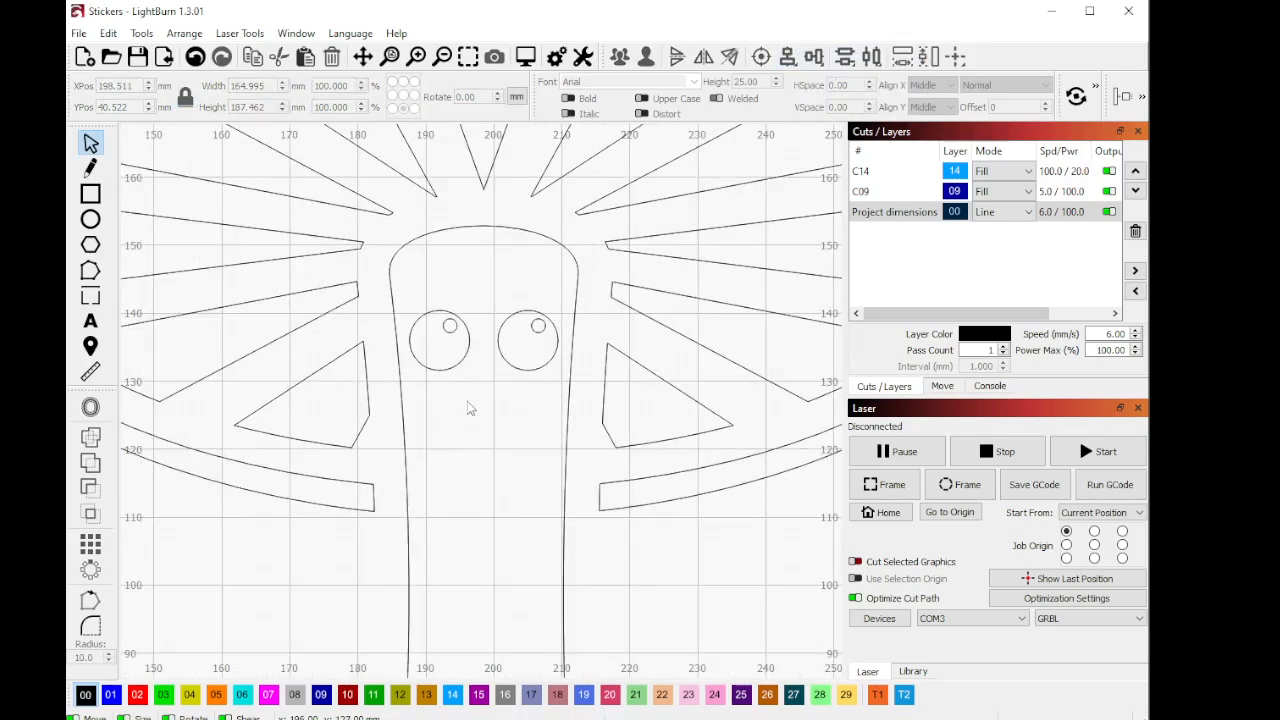
scroll(471, 388, "down", 4)
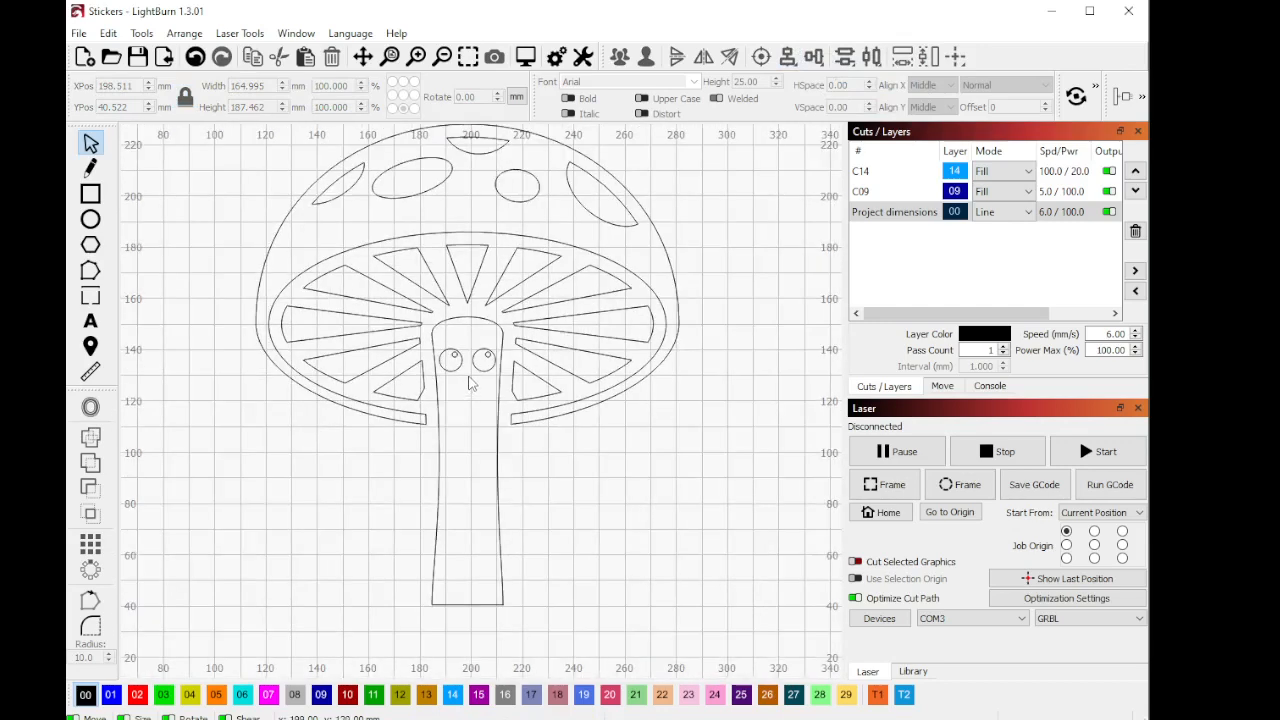
scroll(471, 385, "down", 6)
scroll(416, 236, "up", 3)
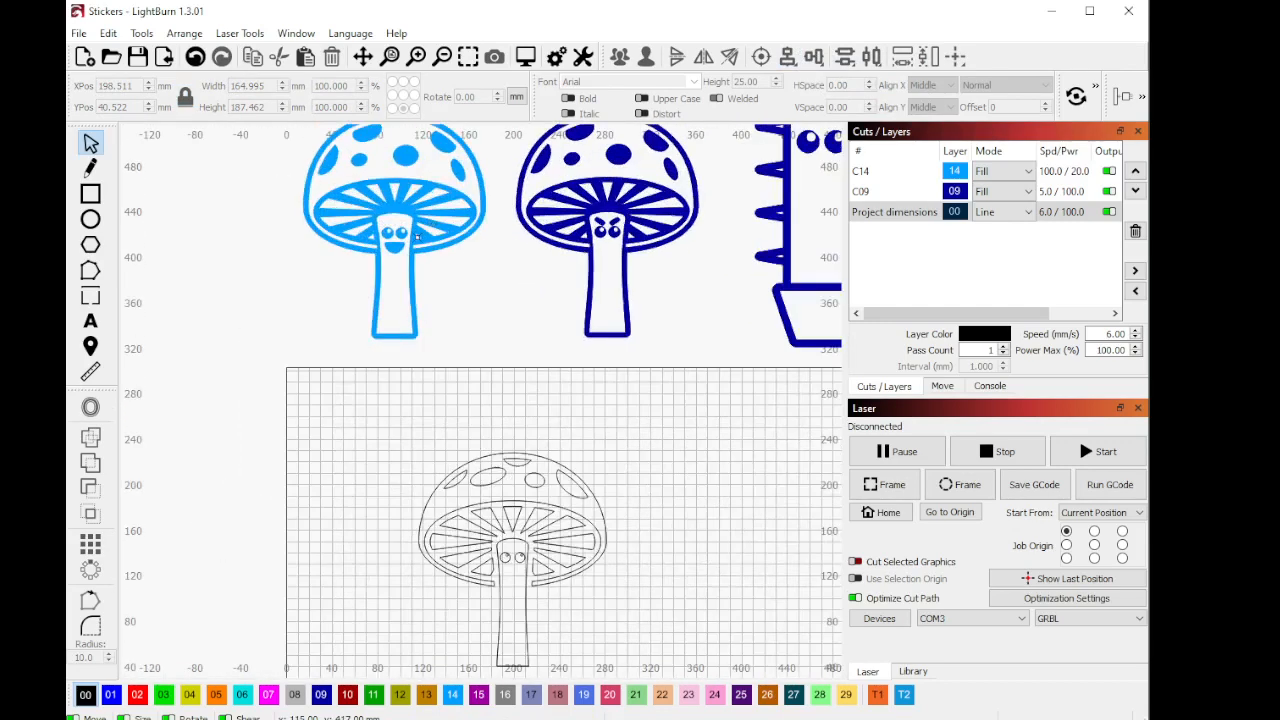
scroll(416, 236, "up", 6)
scroll(354, 271, "down", 5)
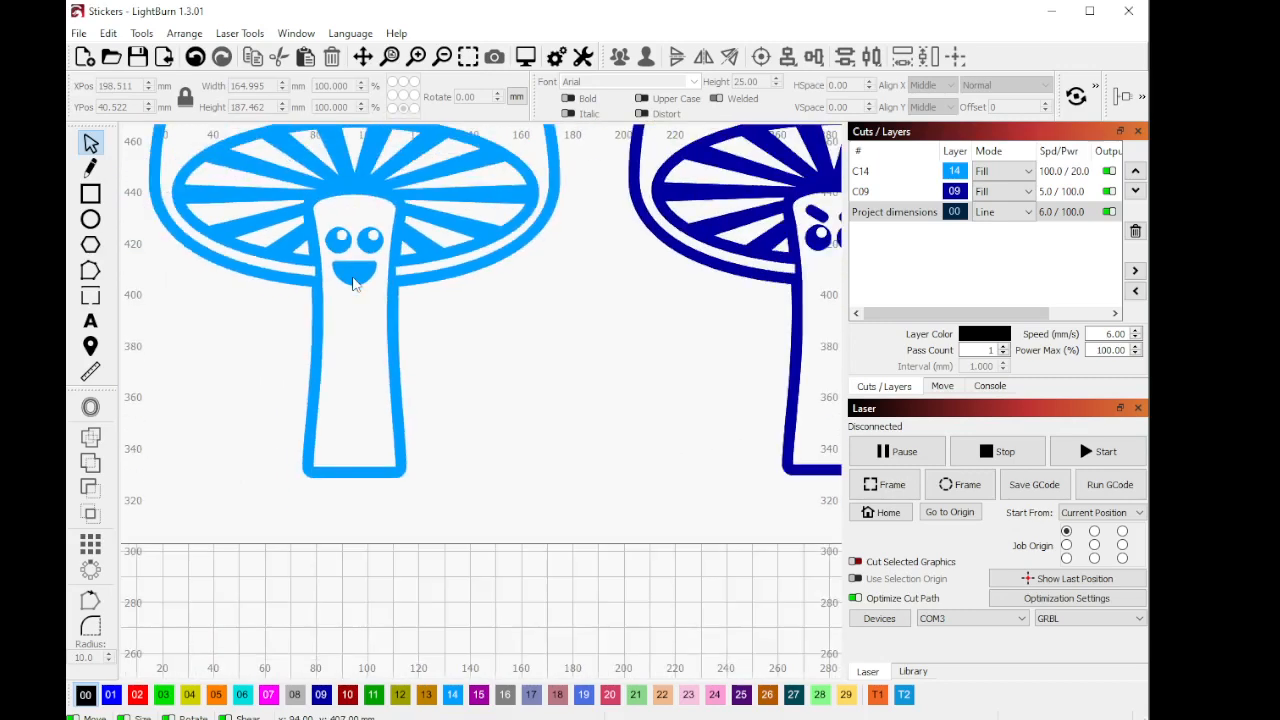
scroll(720, 226, "up", 4)
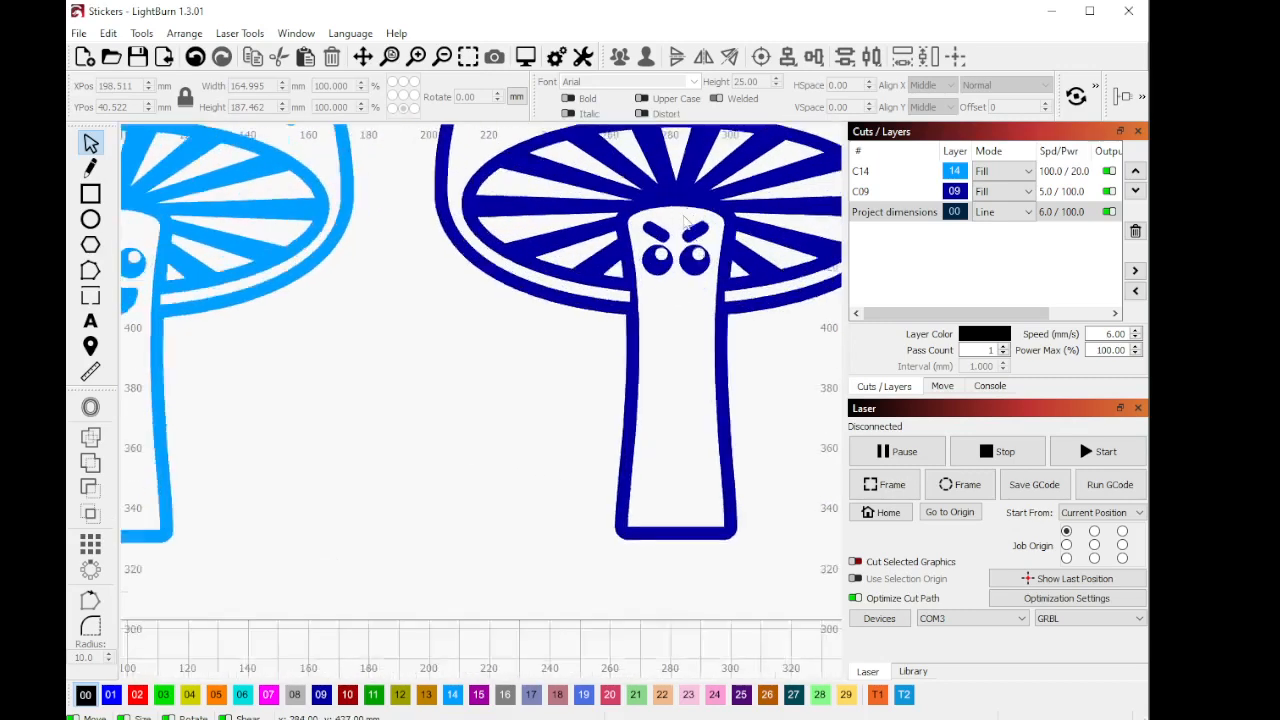
Step: Draw a slanted line about 16 mm wide and 9 mm high, left of the stem and below the cap, and select it
right_click(682, 213)
left_click(305, 562)
scroll(305, 562, "down", 6)
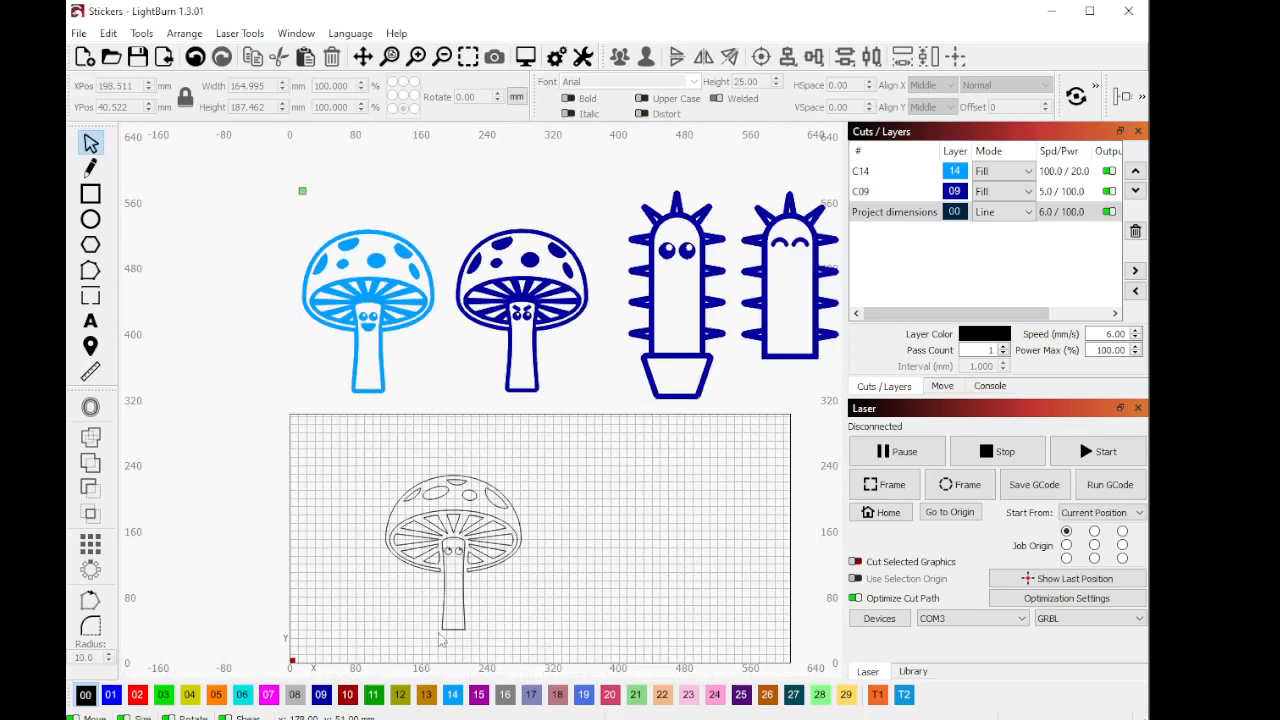
scroll(457, 614, "up", 5)
left_click(90, 168)
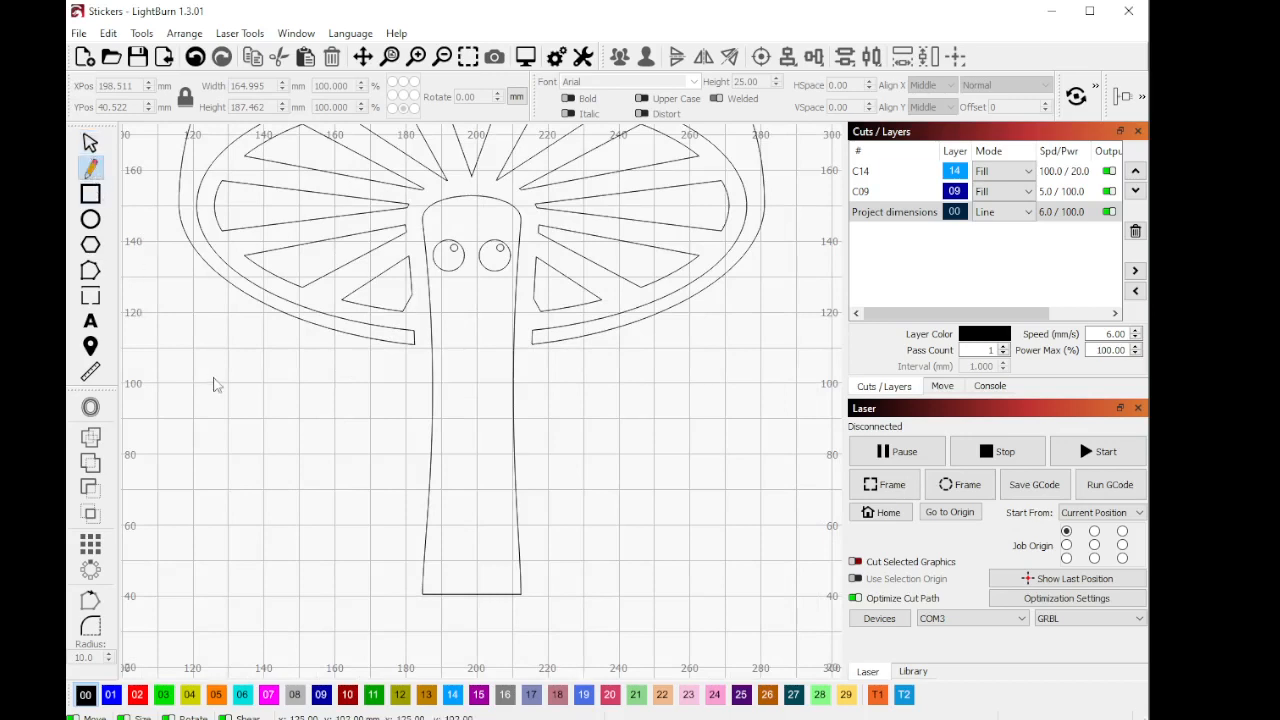
left_click_drag(212, 377, 258, 405)
key("Escape")
left_click(229, 361)
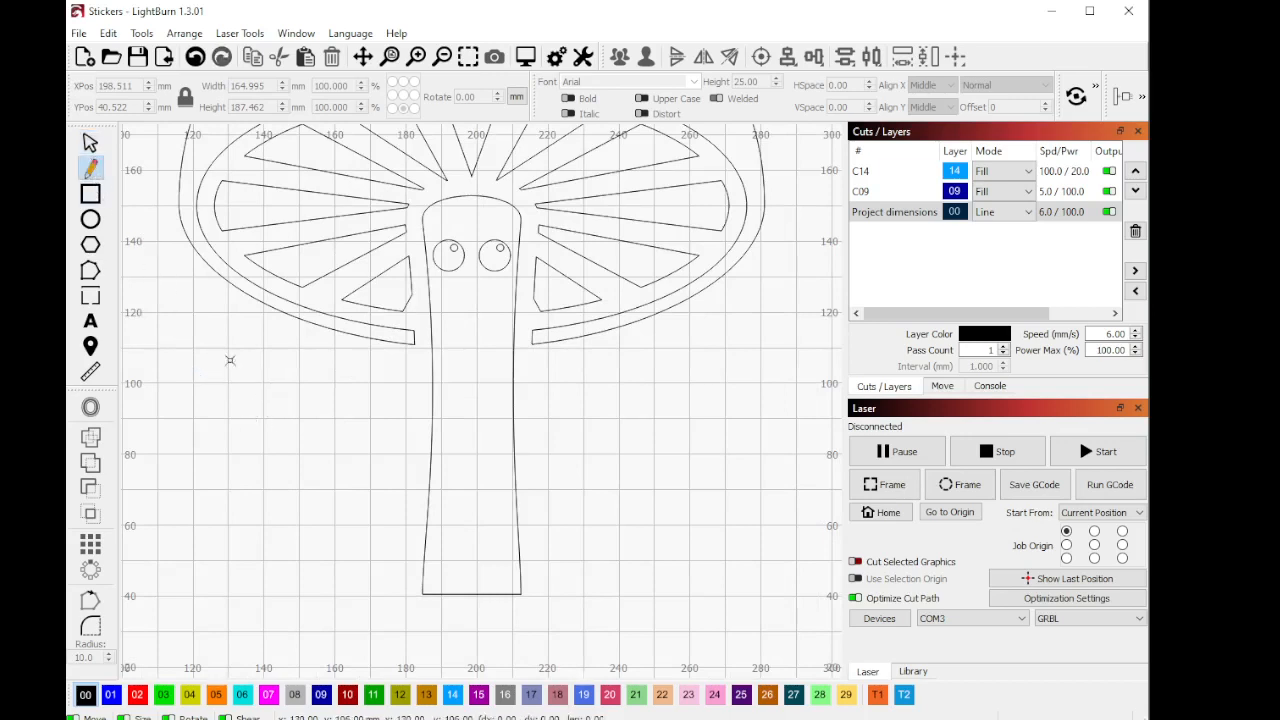
left_click(286, 392)
key("Escape")
left_click(90, 143)
left_click_drag(272, 424, 219, 340)
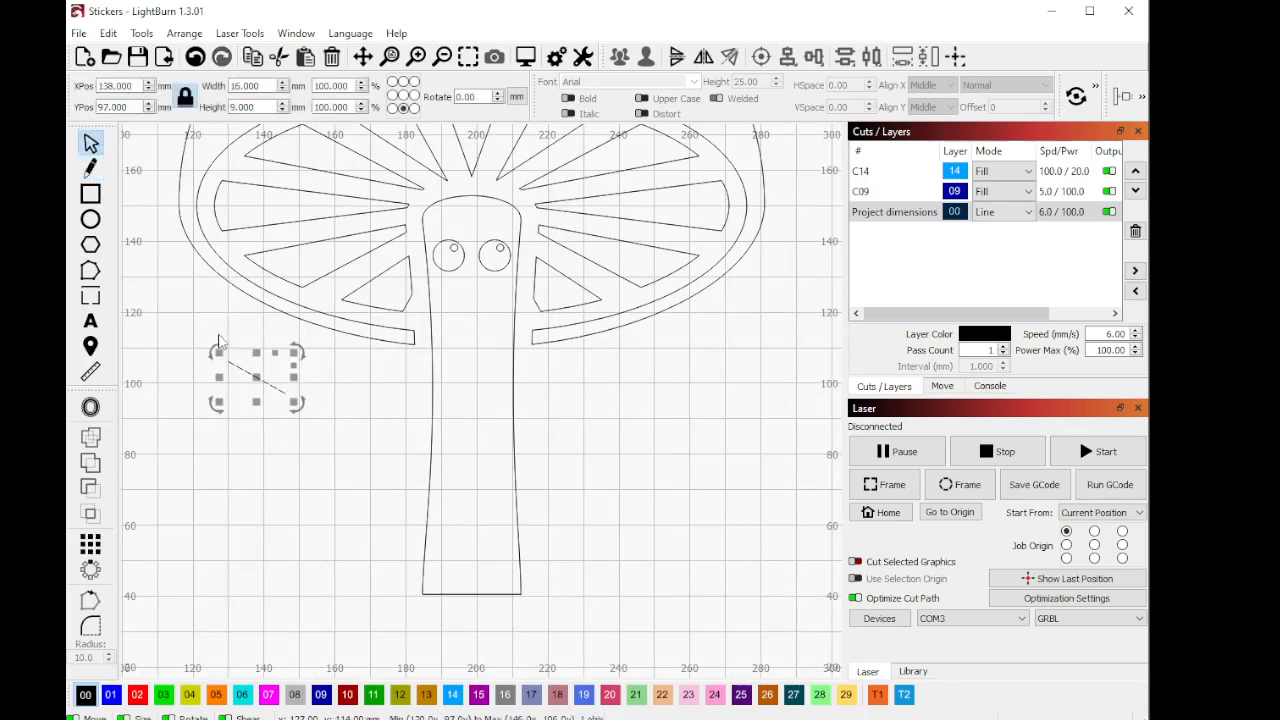
Step: Offset the slanted line outward by 4 mm with round corners to form an eyebrow bar
left_click(90, 407)
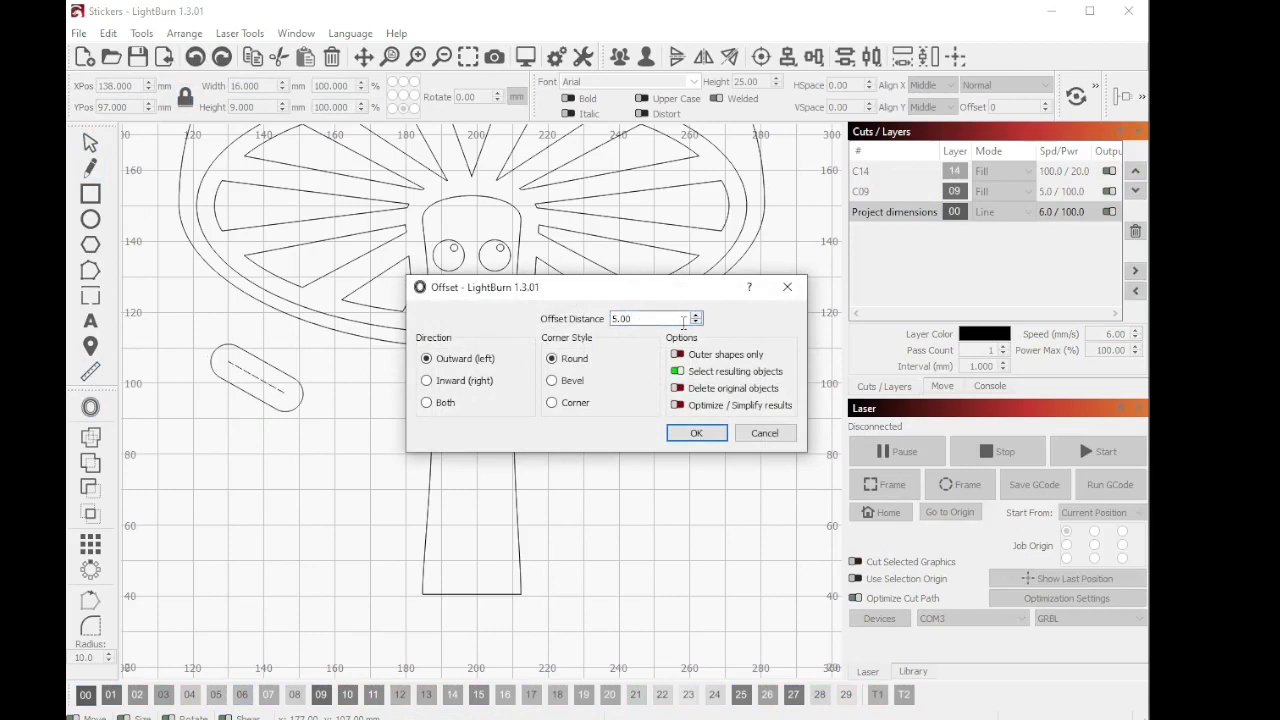
left_click(696, 322)
left_click(696, 322)
left_click(696, 322)
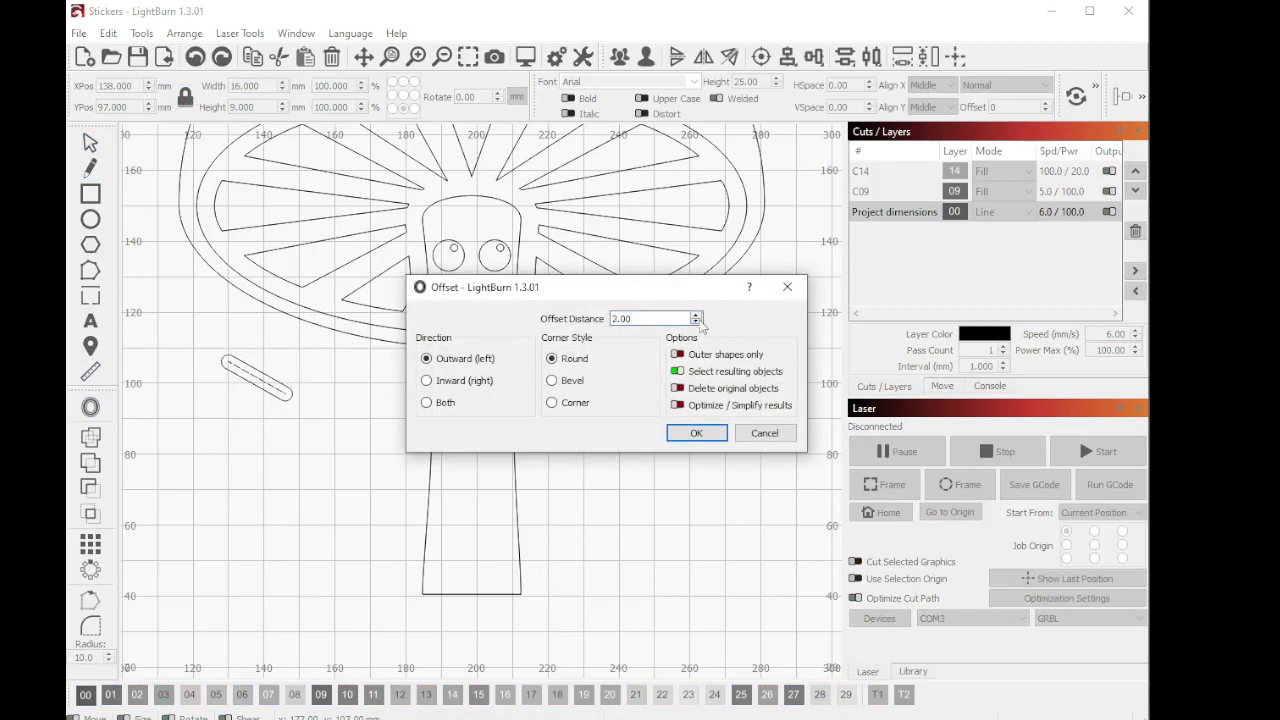
left_click(696, 316)
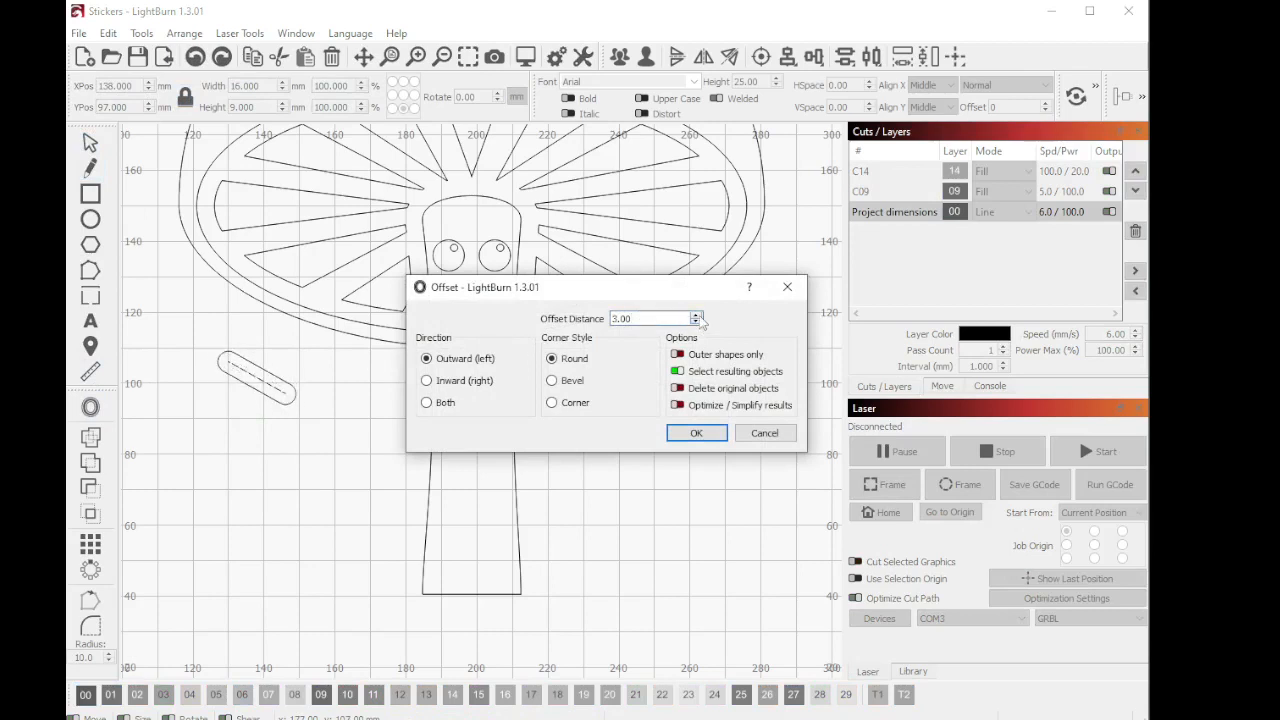
left_click(696, 316)
left_click(696, 433)
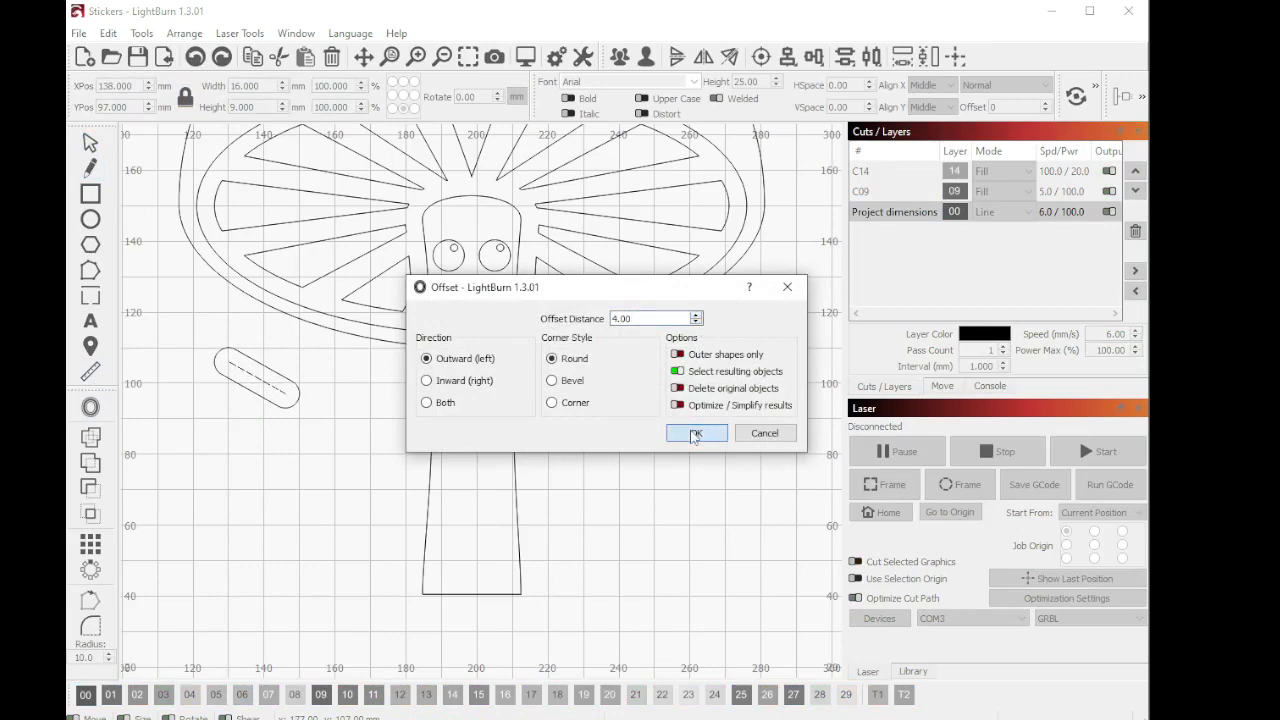
Step: Move the rounded bar onto the stem, scale it to about 8.1 × 6.5 mm, and place it above the left eye
left_click_drag(282, 333, 487, 229)
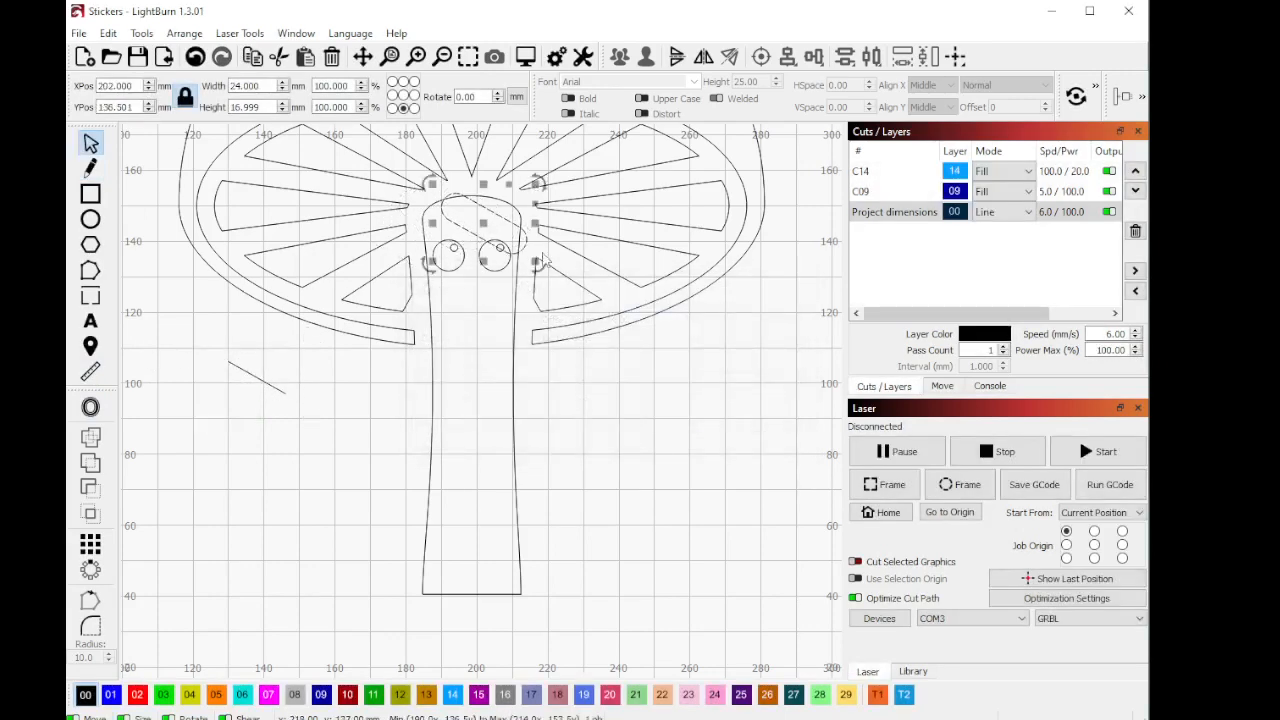
left_click_drag(540, 263, 503, 260)
scroll(531, 232, "down", 1)
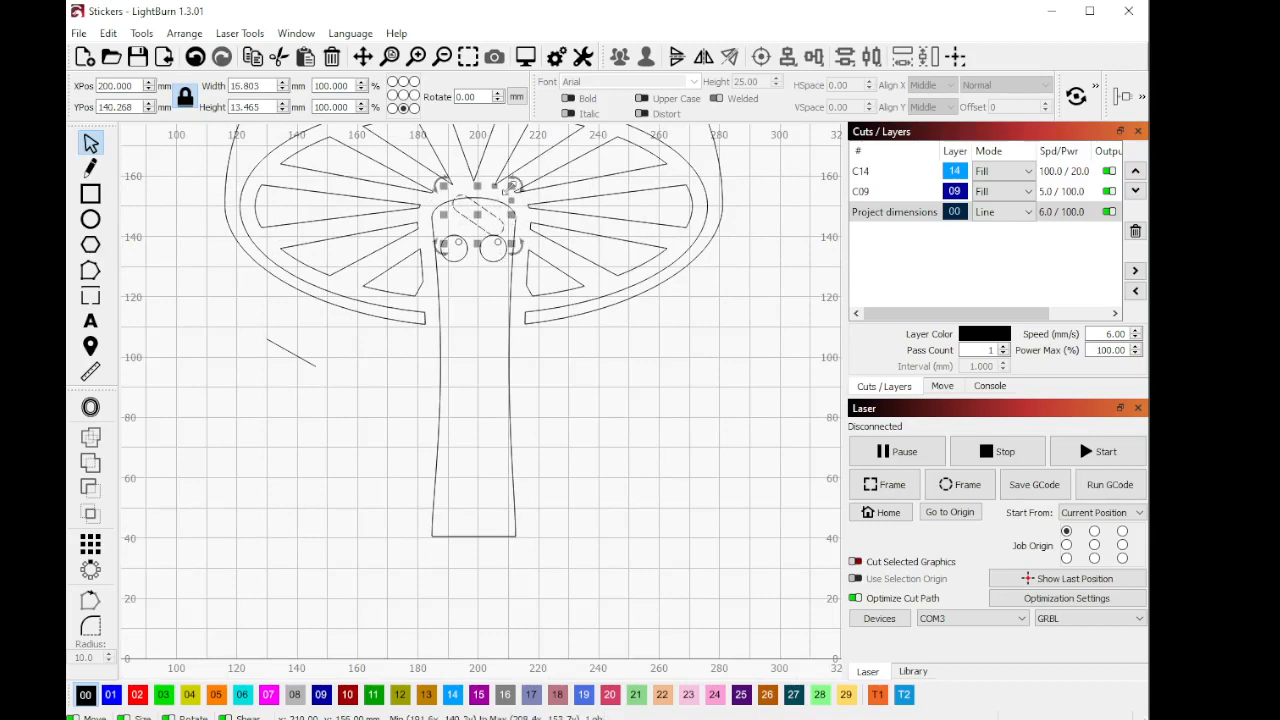
left_click_drag(510, 186, 498, 192)
scroll(483, 210, "up", 3)
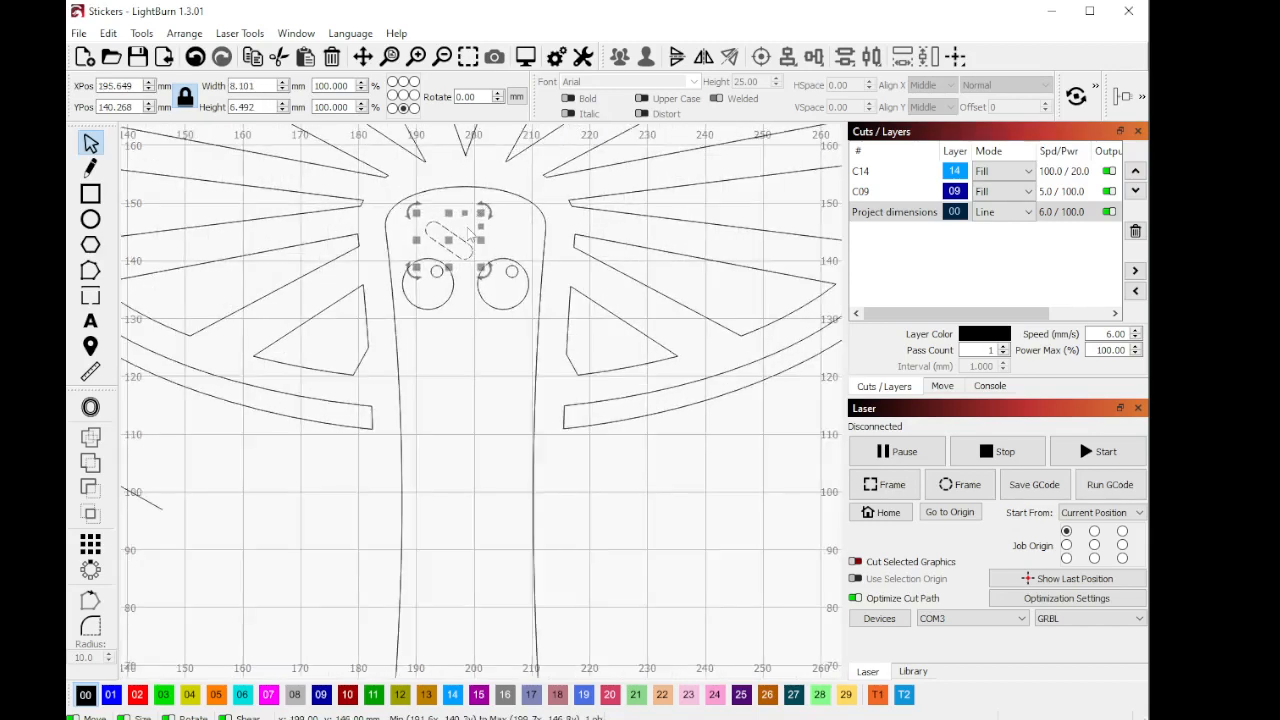
left_click_drag(463, 240, 430, 238)
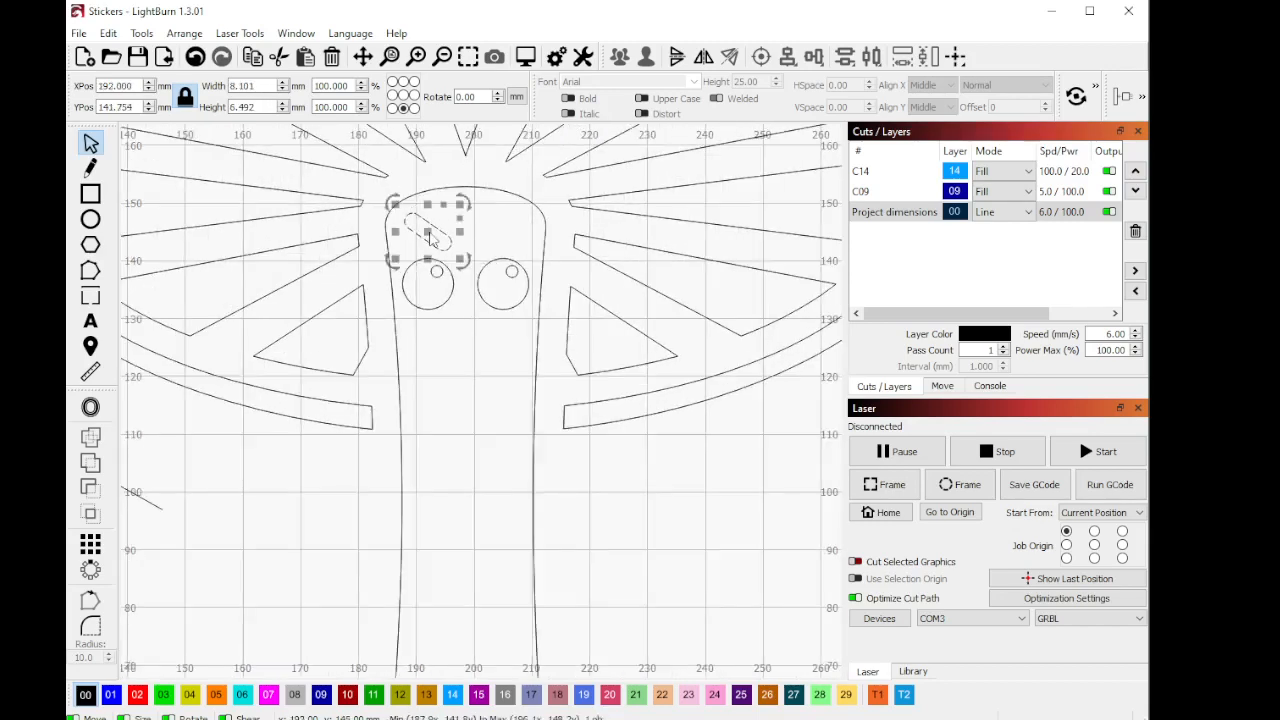
Step: Duplicate the eyebrow, mirror the copy horizontally, and place it above the right eye level with the first
key("ctrl+v")
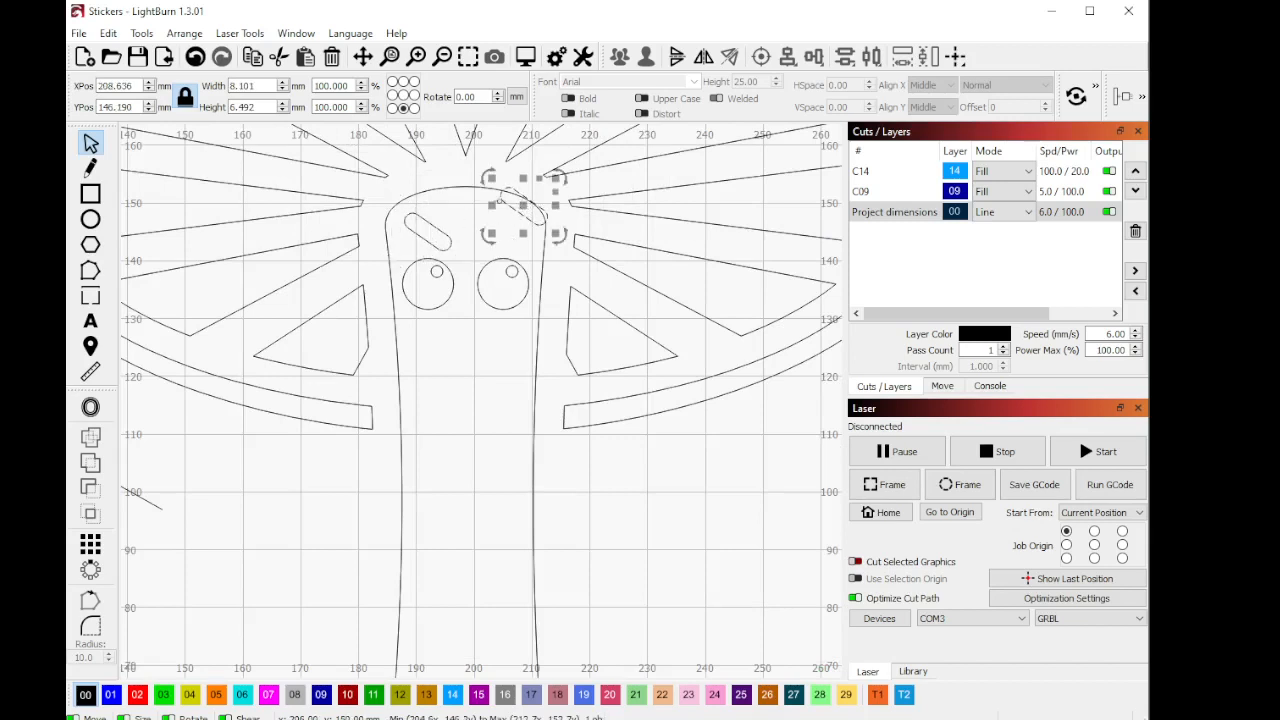
left_click_drag(526, 211, 502, 240)
left_click(483, 393)
scroll(483, 393, "down", 3)
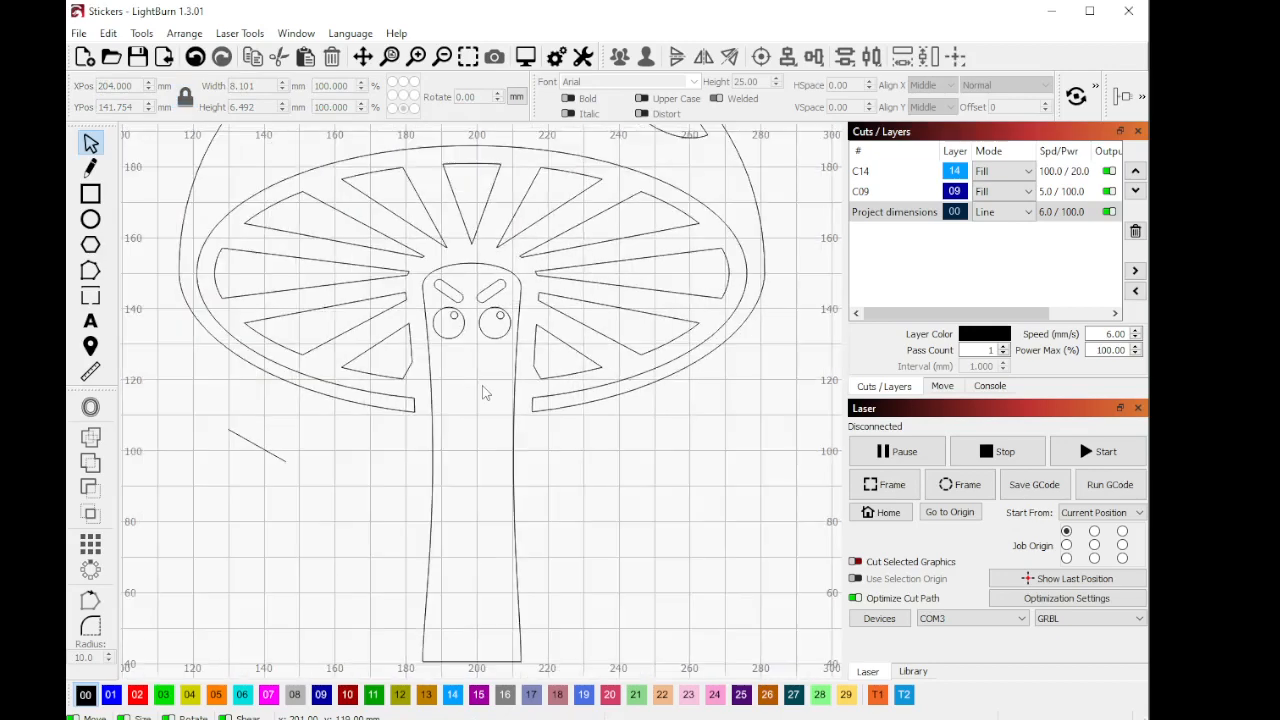
Step: Draw a 43 mm circle right of the stem and a 101 × 53 mm rectangle covering the circle's upper part
scroll(483, 393, "up", 2)
scroll(484, 385, "down", 3)
scroll(486, 374, "up", 1)
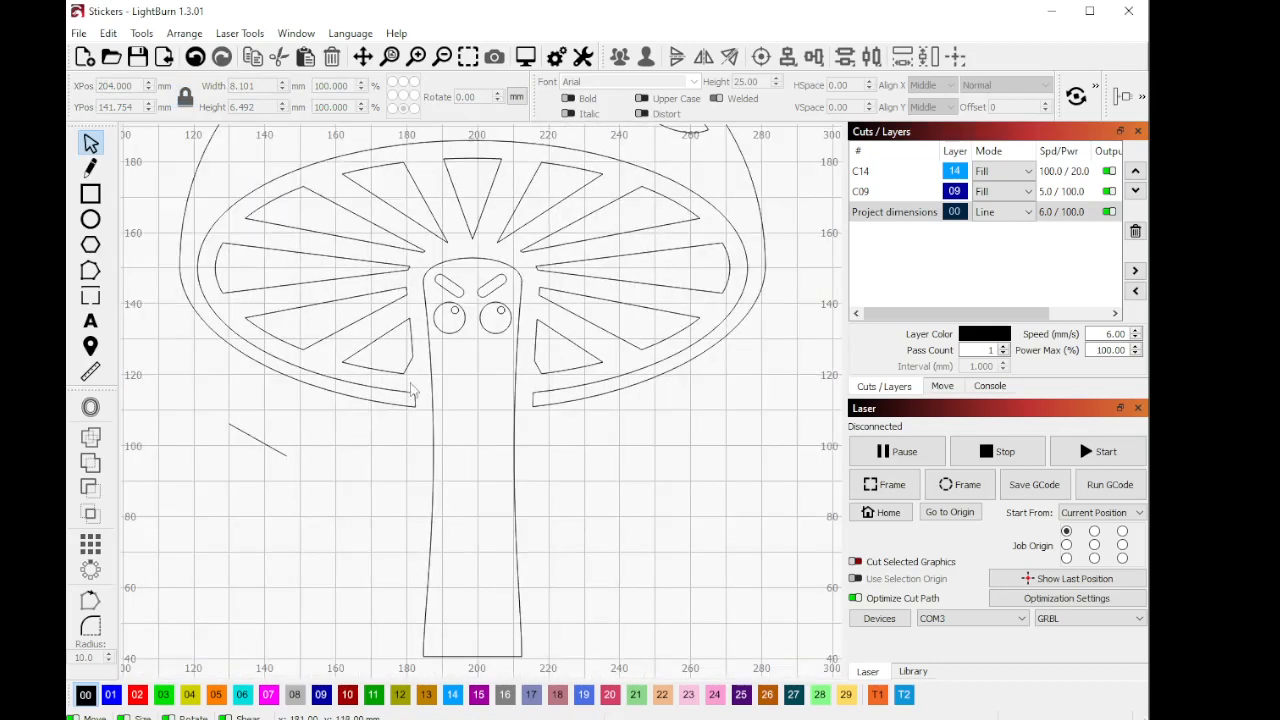
scroll(412, 390, "down", 2)
left_click(90, 219)
scroll(184, 410, "down", 1)
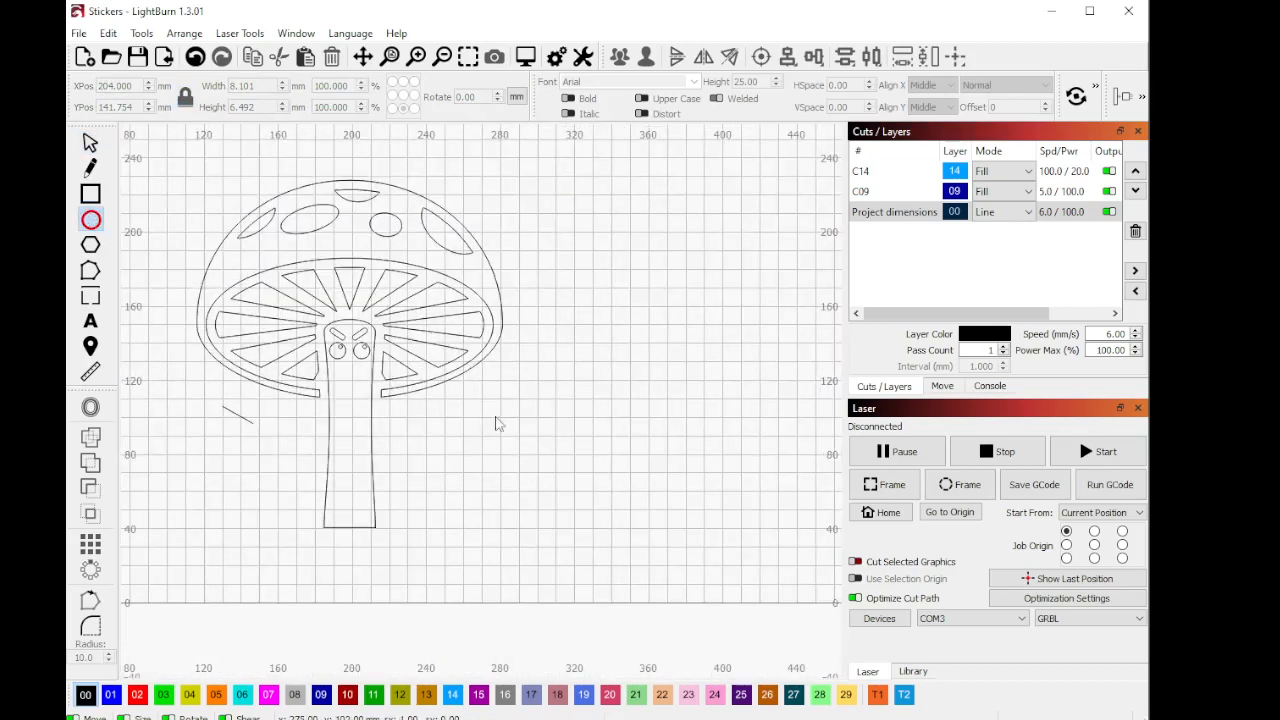
left_click_drag(488, 414, 567, 493)
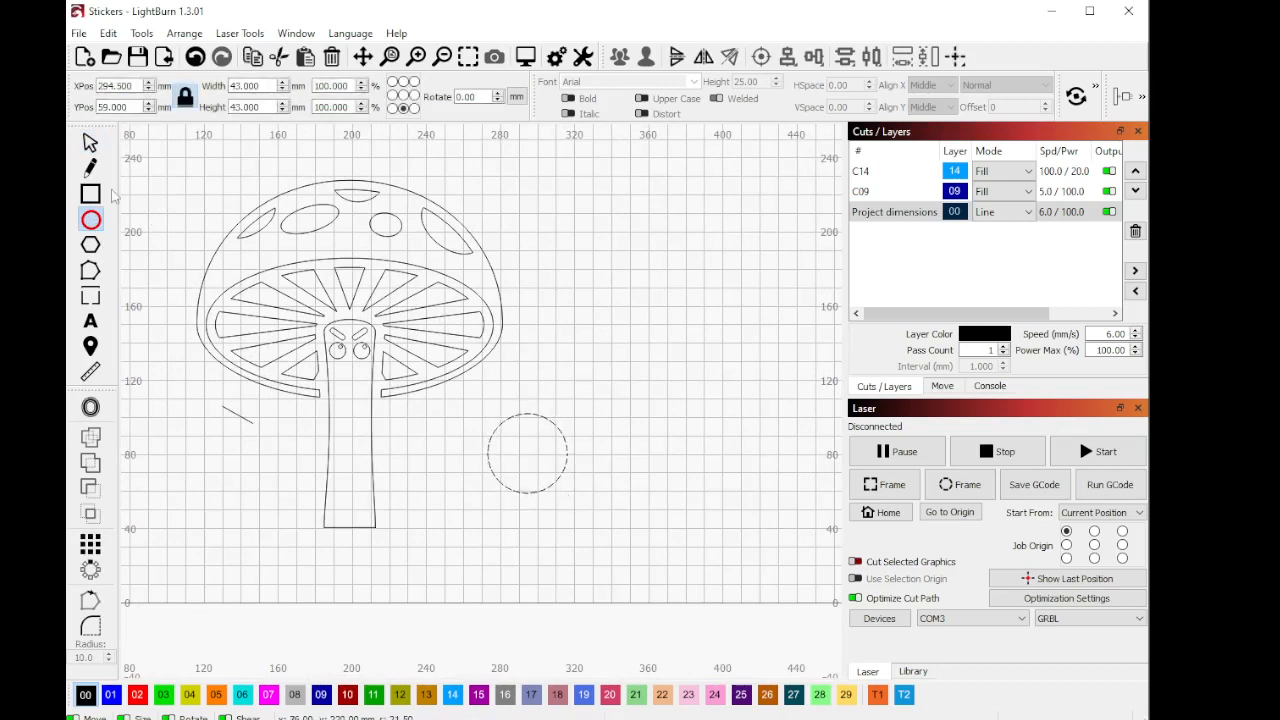
left_click(91, 194)
left_click_drag(628, 362, 441, 460)
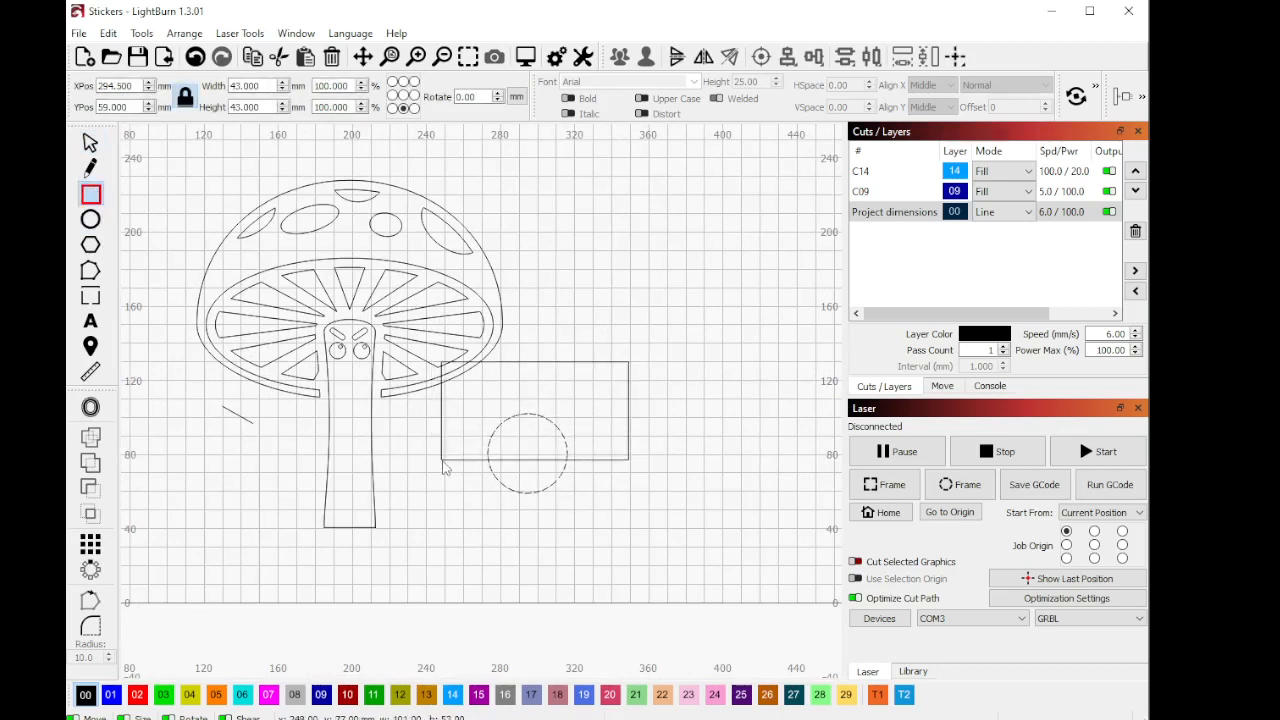
Step: Subtract the rectangle from the circle to leave only the circle's lower part as a mouth shape
left_click(91, 143)
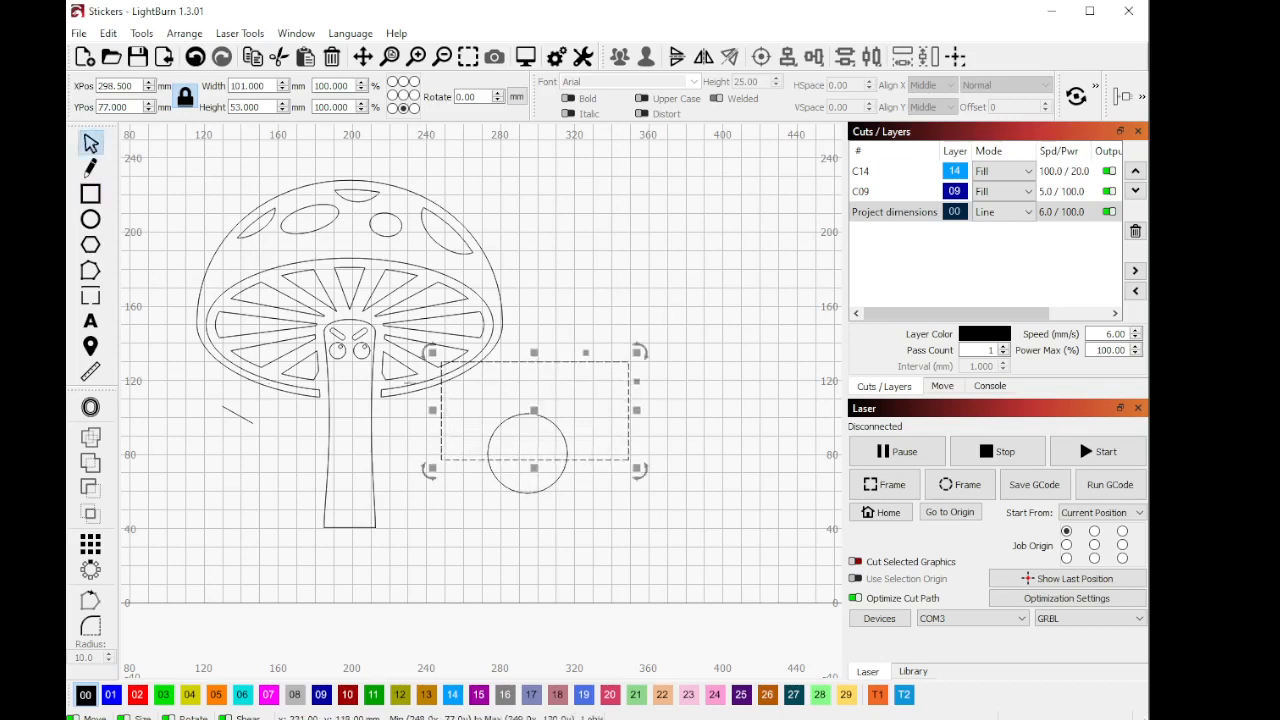
left_click_drag(560, 520, 501, 482)
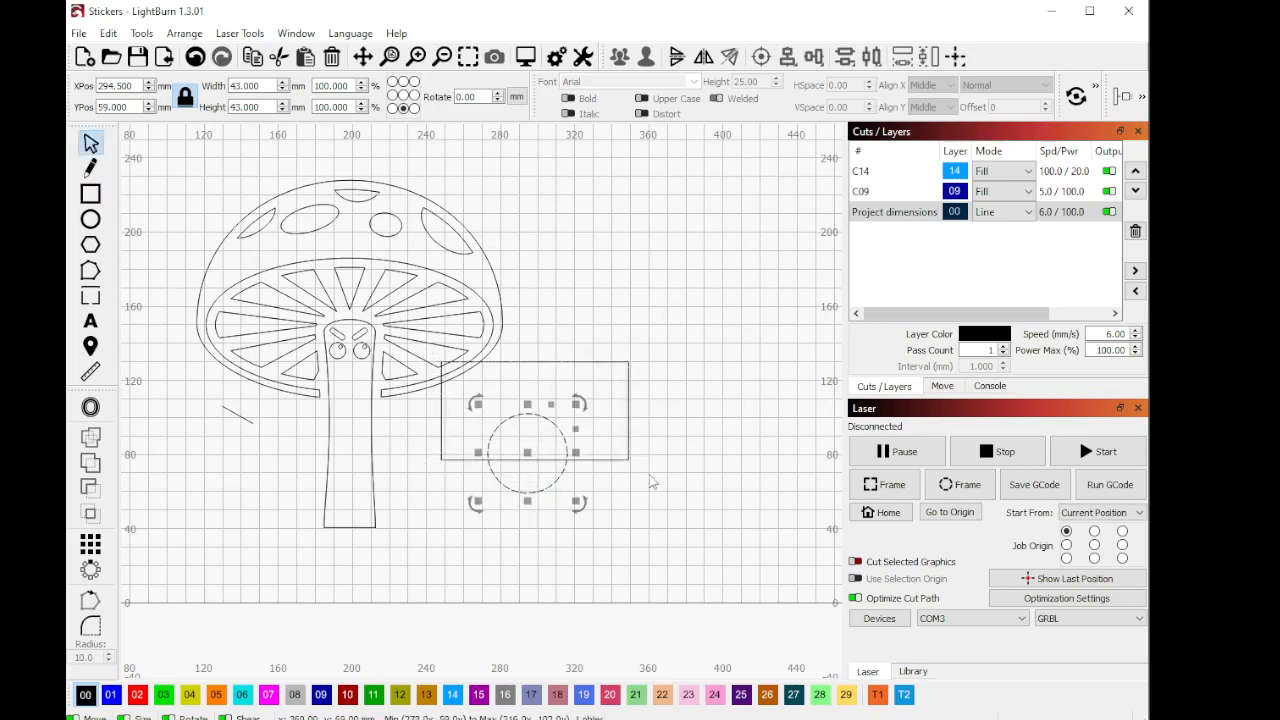
left_click(629, 414, "shift")
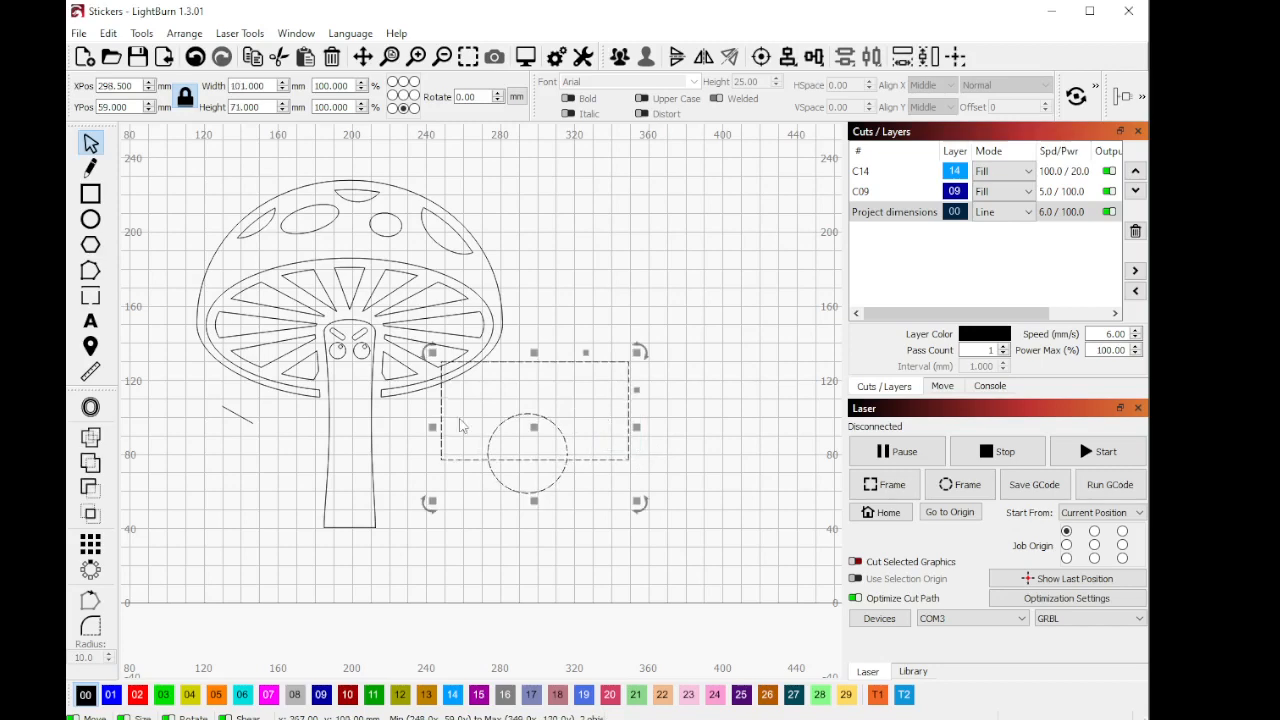
left_click(92, 489)
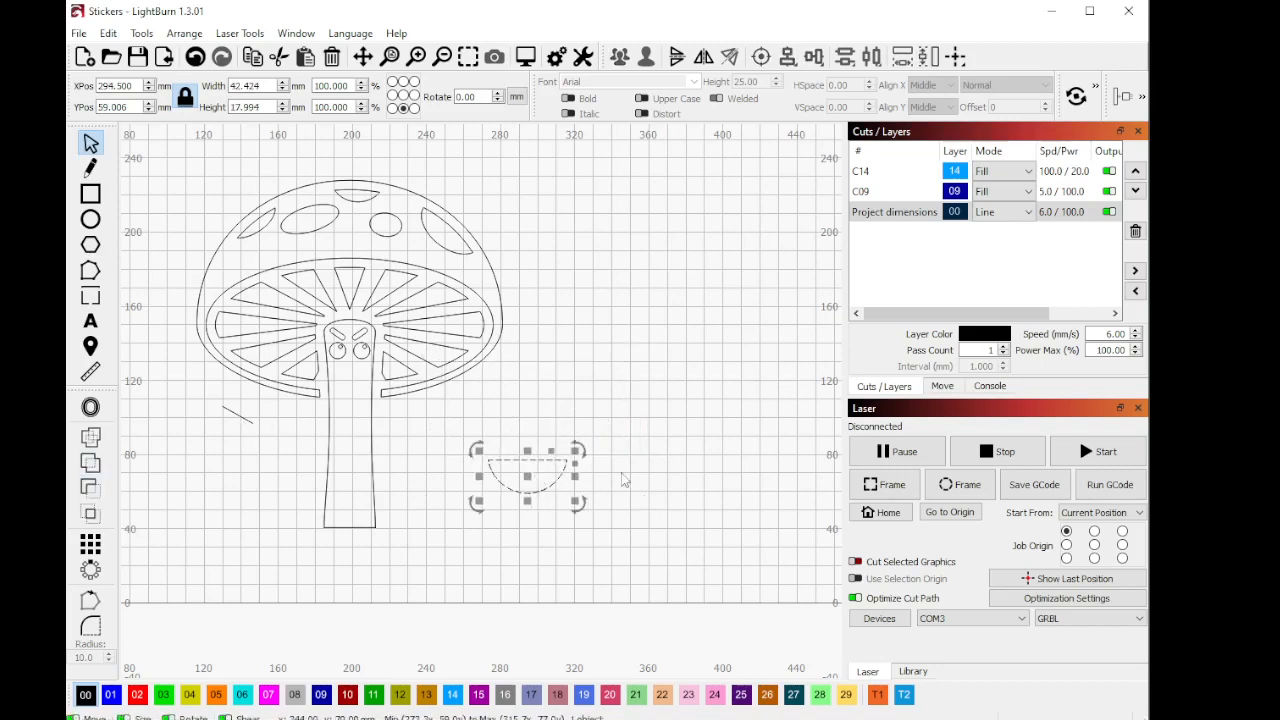
Step: Offset the mouth shape outward by 4 mm with round corners
scroll(622, 480, "up", 3)
left_click(90, 407)
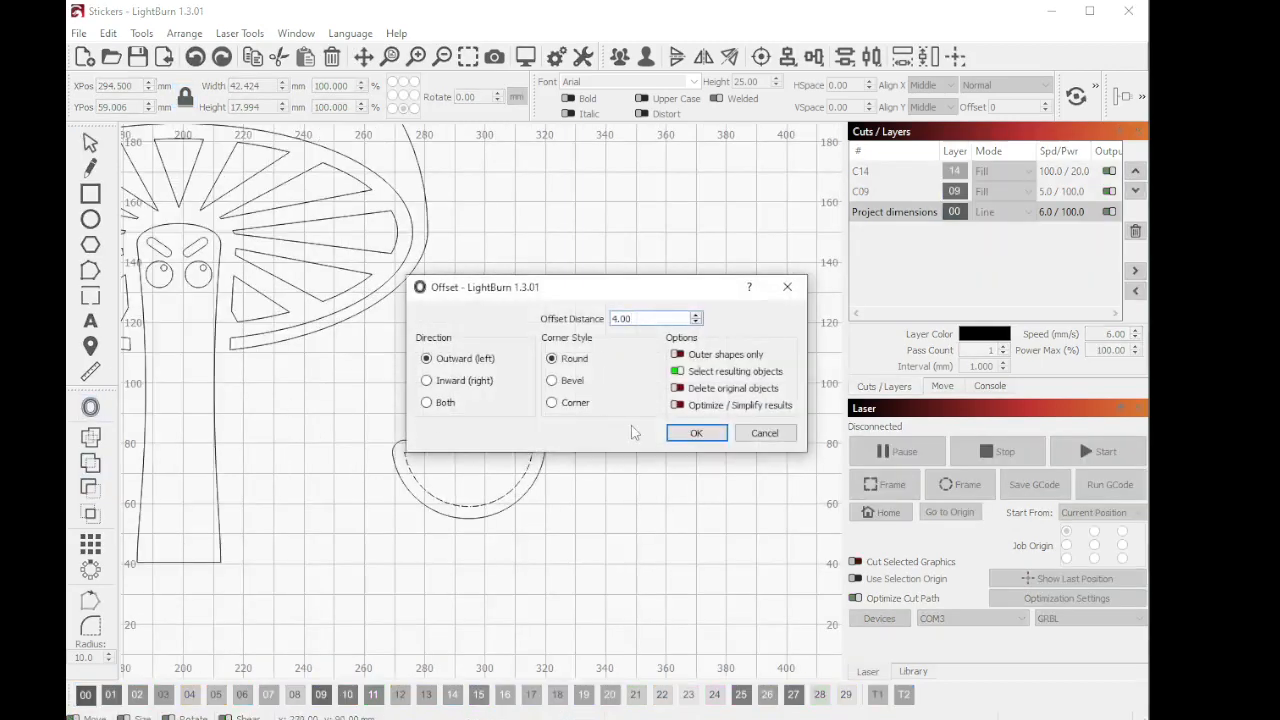
left_click(696, 433)
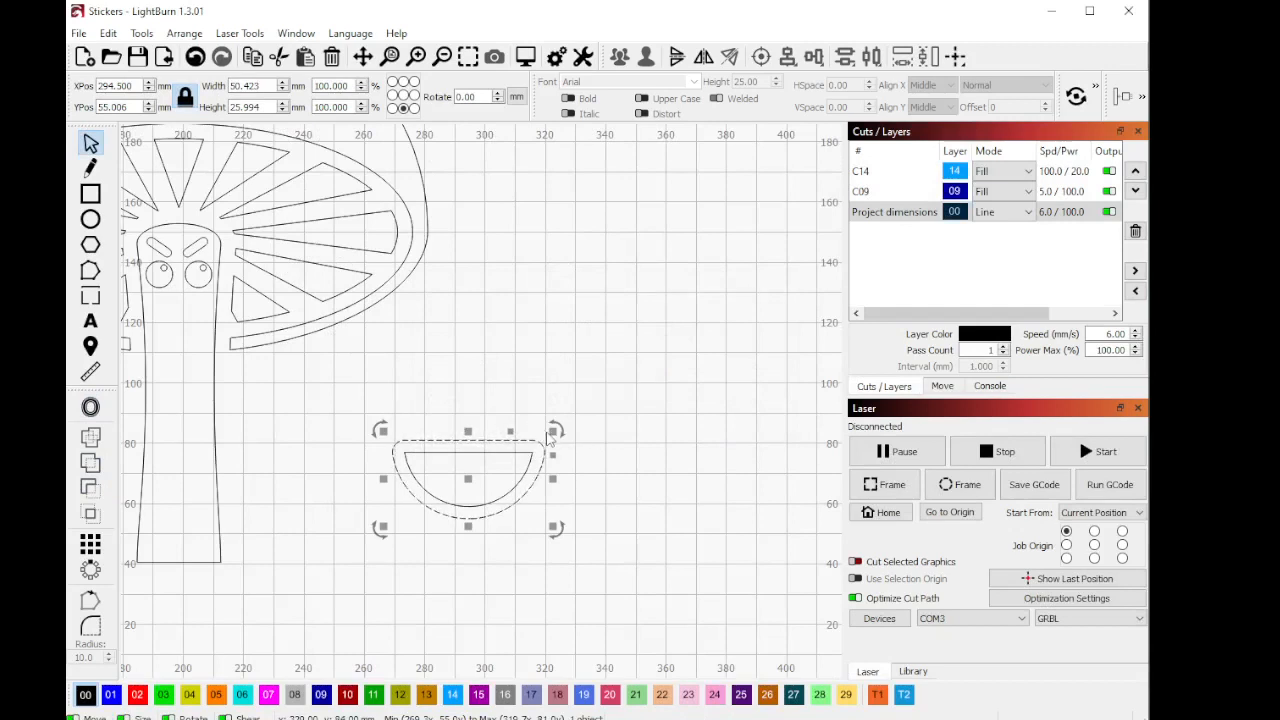
Step: Place the rounded mouth on the stem below the eyes, scaled to about 17.6 × 9.1 mm, and save the project
left_click_drag(549, 437, 181, 318)
key("ctrl+s")
scroll(380, 320, "up", 4)
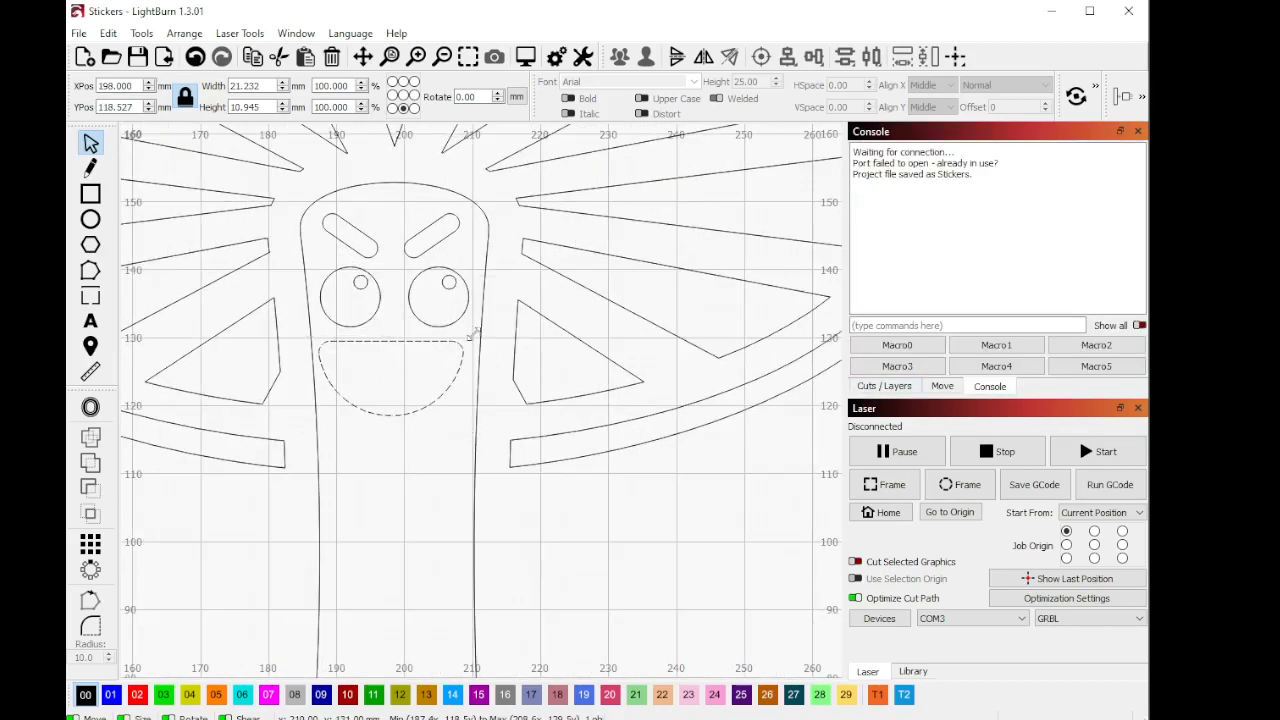
left_click_drag(475, 331, 449, 345)
left_click_drag(383, 384, 397, 391)
Step: Select both eyebrows above the eyes and delete them
left_click(434, 237)
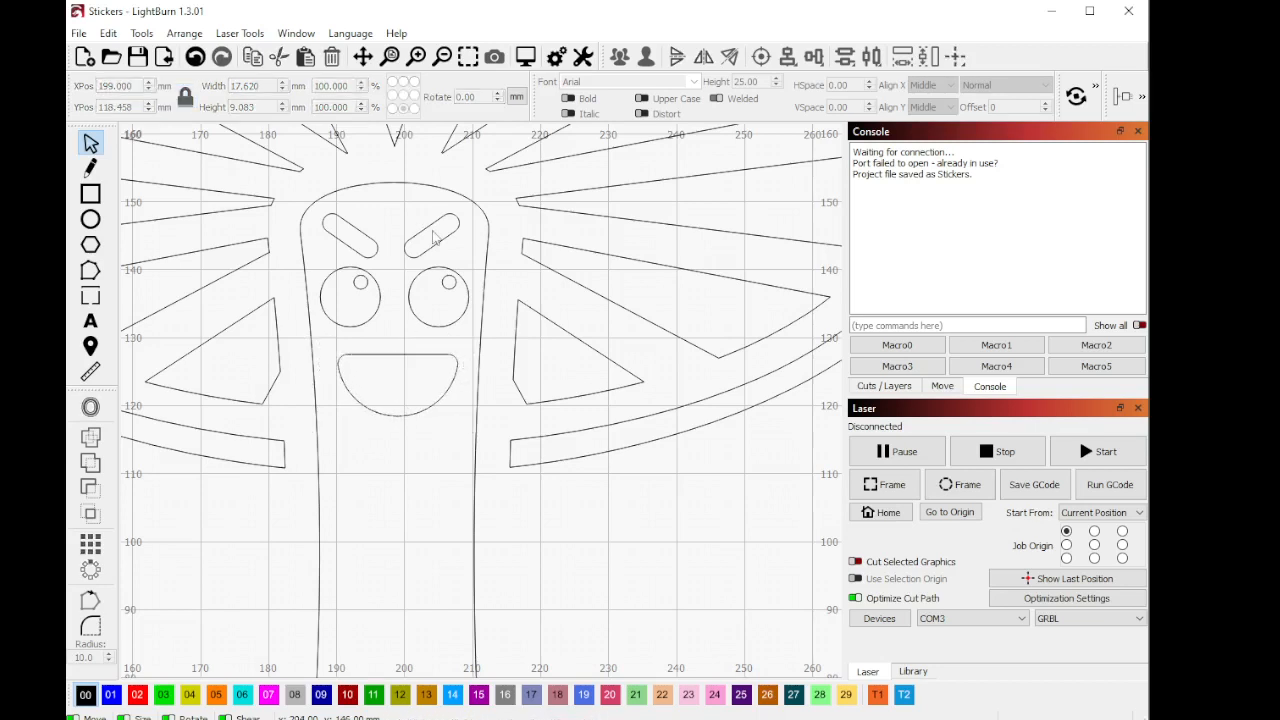
left_click_drag(472, 258, 290, 211)
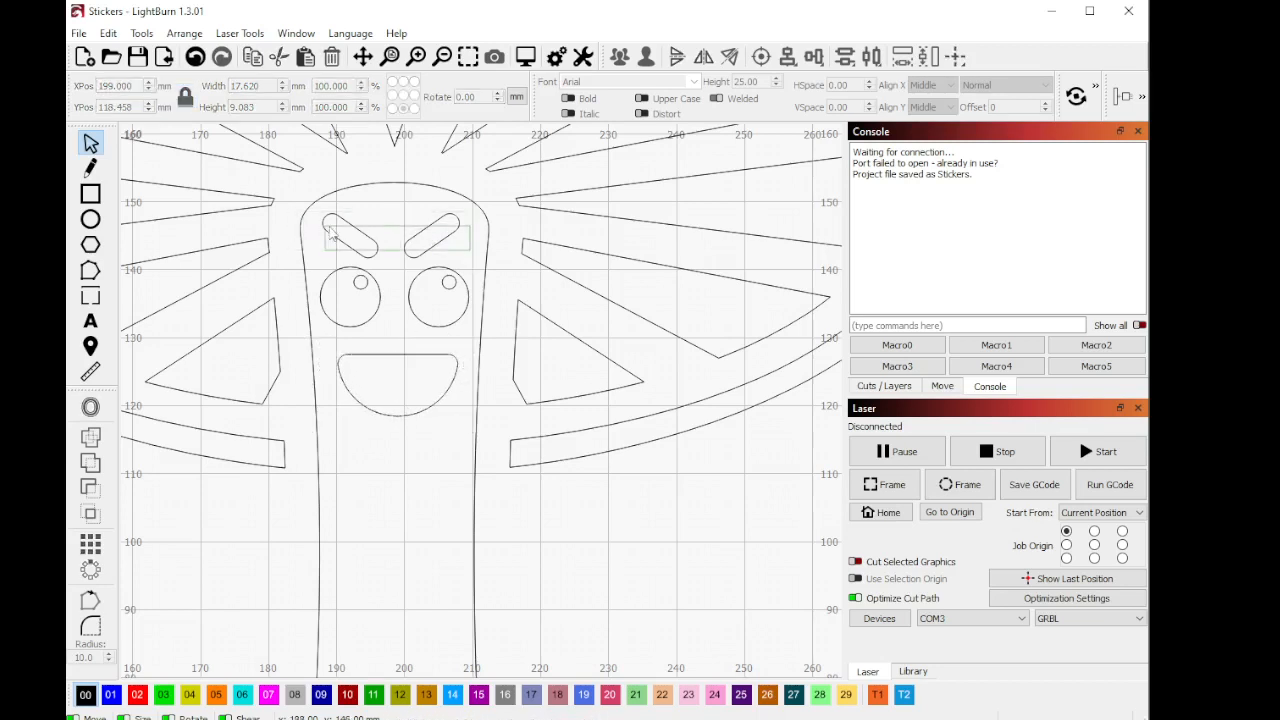
left_click(321, 222)
Step: Delete the leftover original mouth shape right of the stem and the slanted construction line left of it
scroll(342, 268, "down", 6)
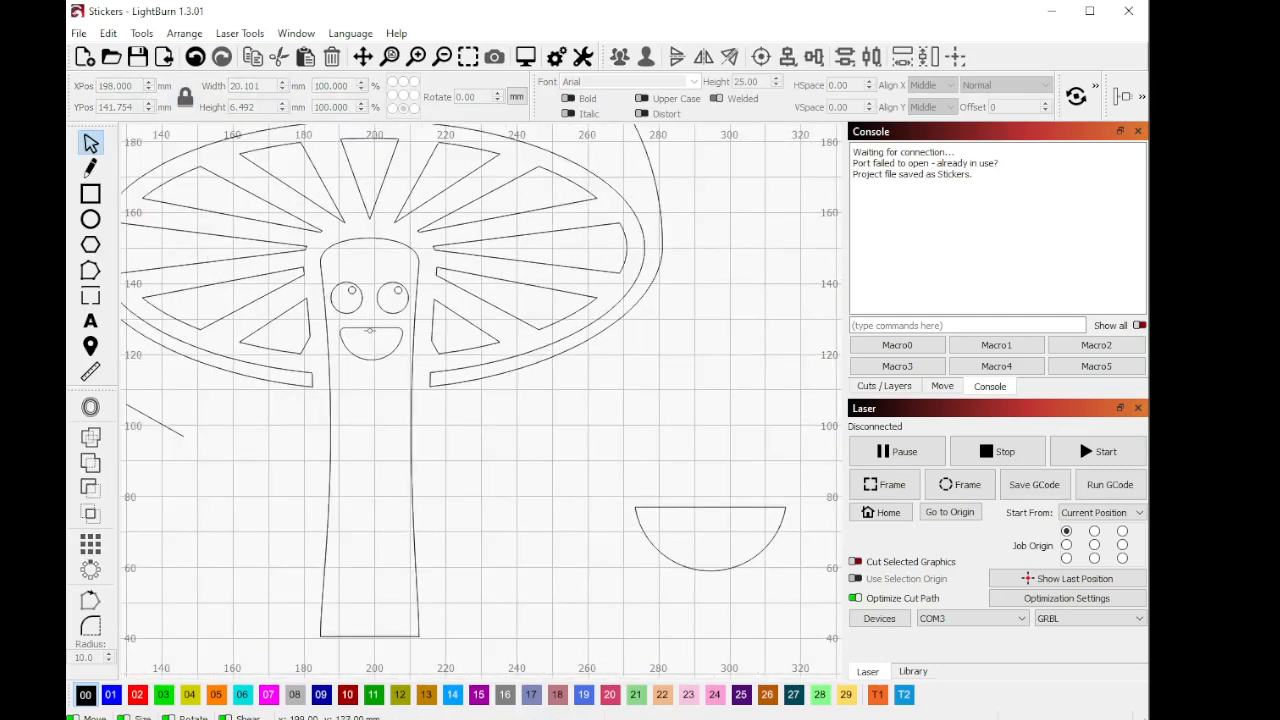
left_click_drag(585, 481, 519, 422)
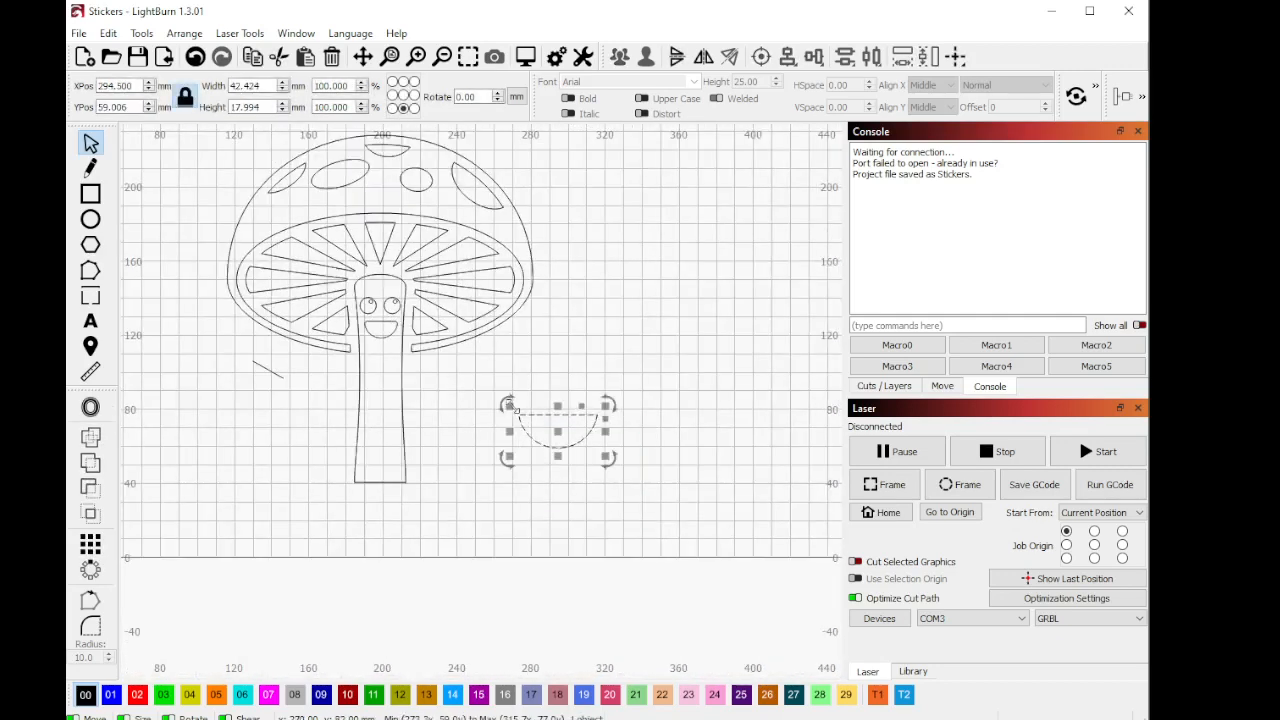
key("Delete")
left_click_drag(288, 424, 258, 383)
key("Delete")
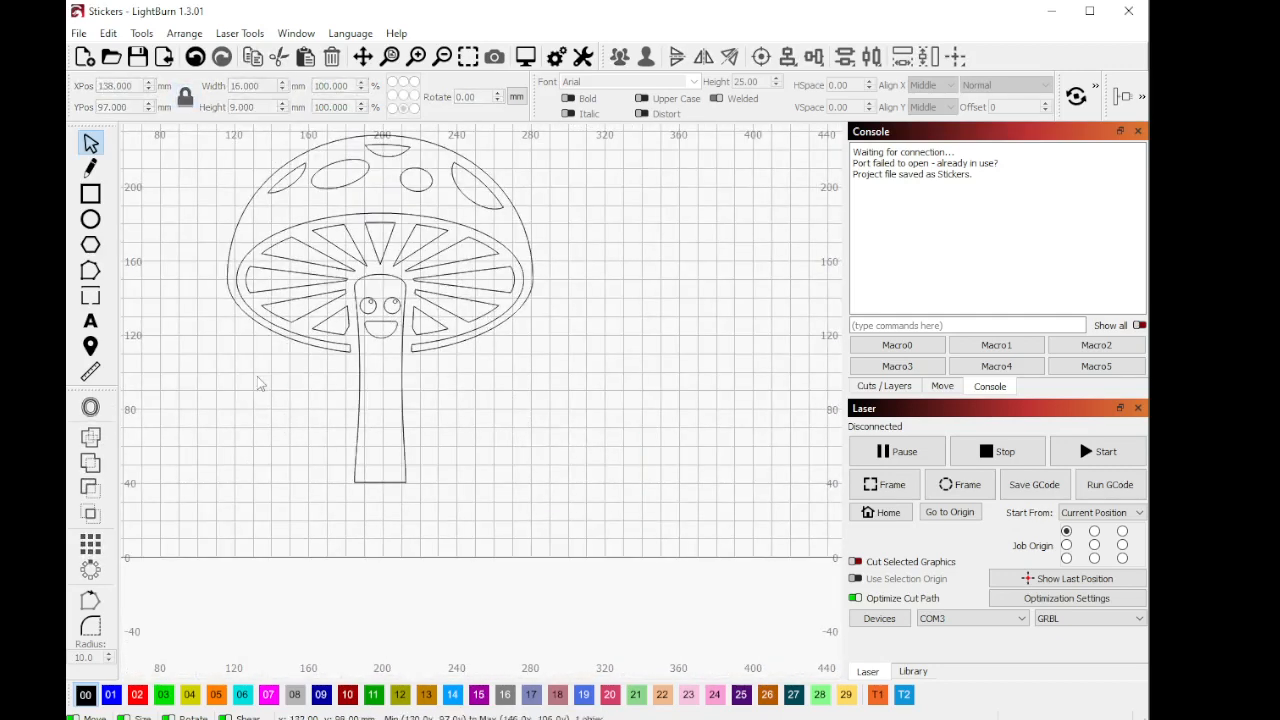
Step: Offset the cap, its spots and the stem outward by 4 mm with round corners, leaving the gills, eyes and mouth unselected
scroll(533, 443, "down", 1)
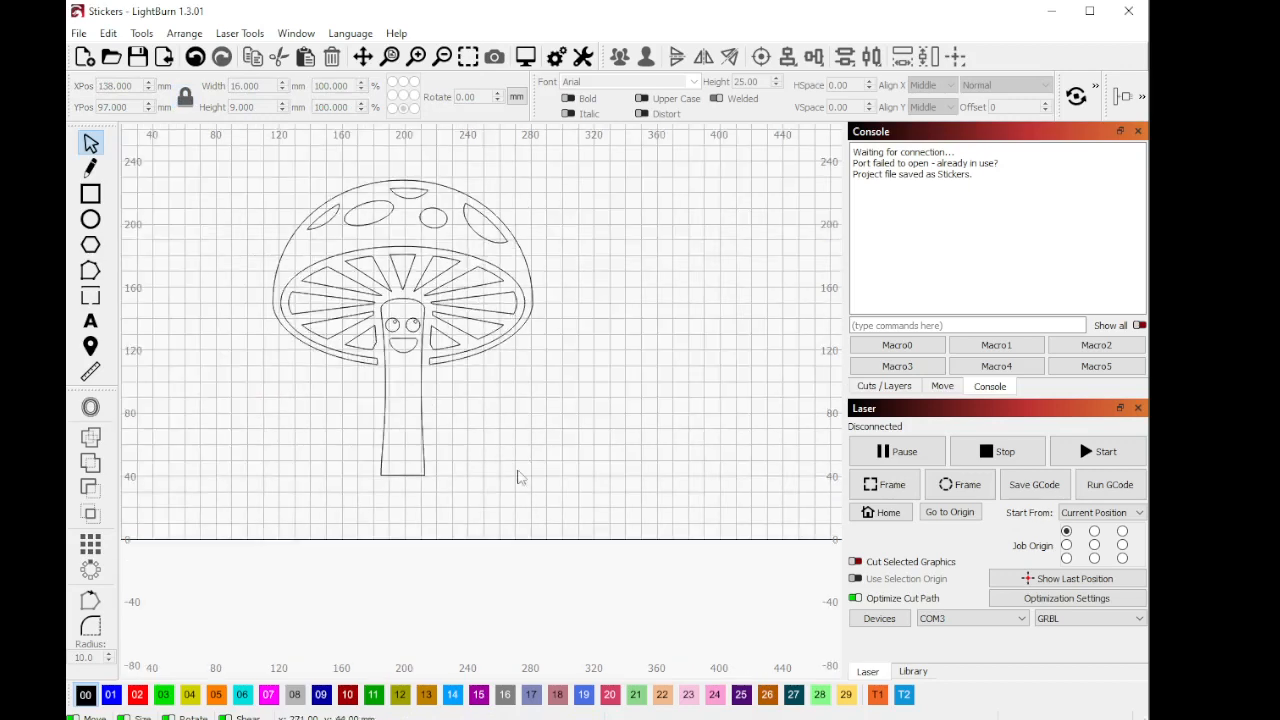
key("ctrl+a")
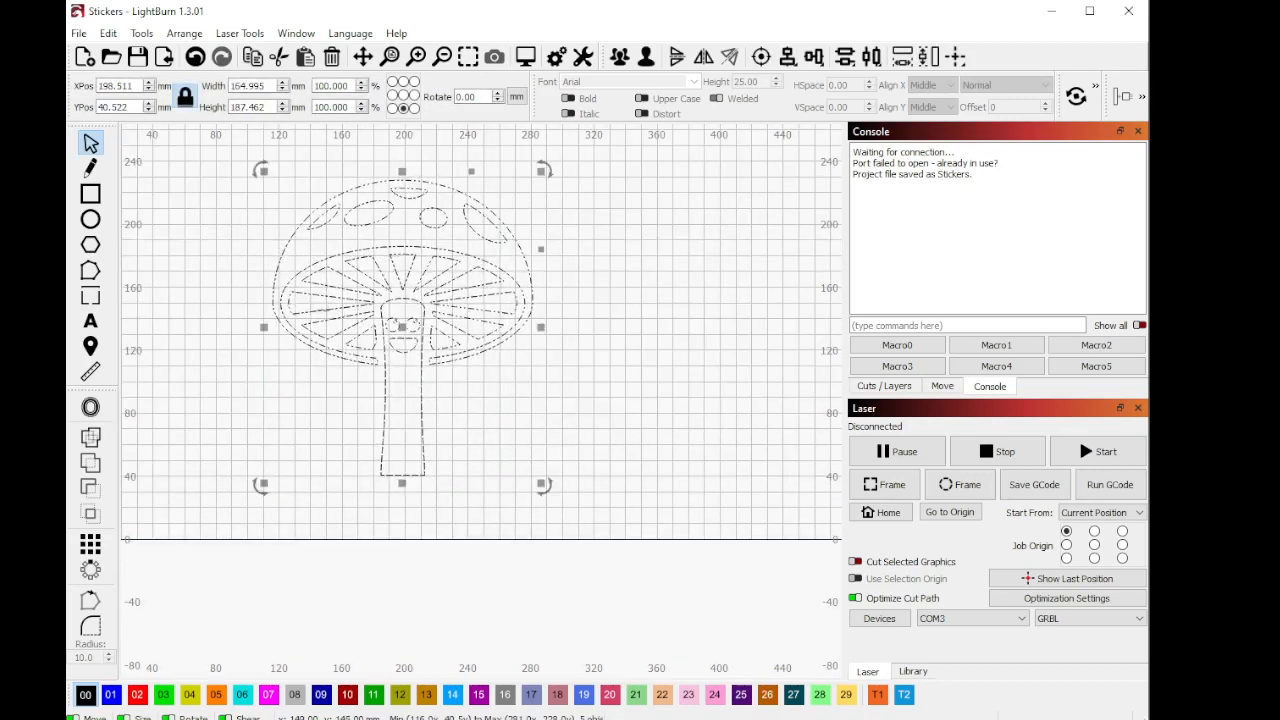
left_click_drag(564, 446, 295, 363)
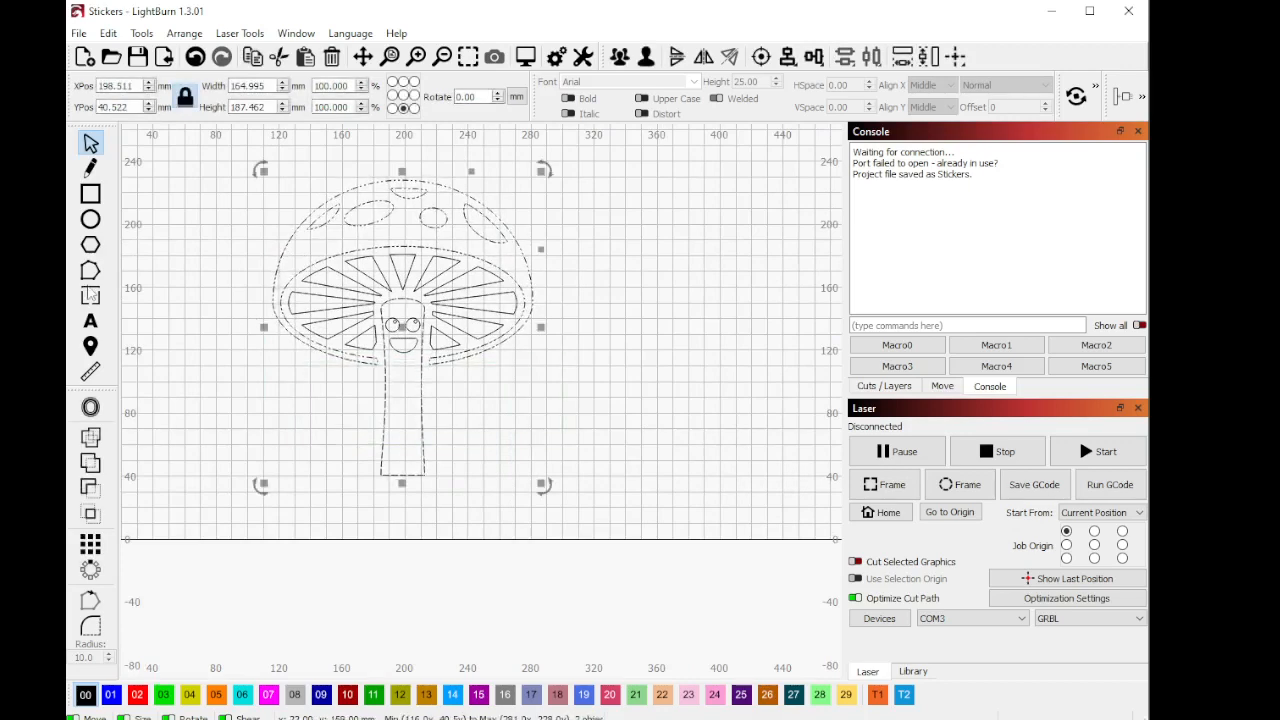
left_click(90, 407)
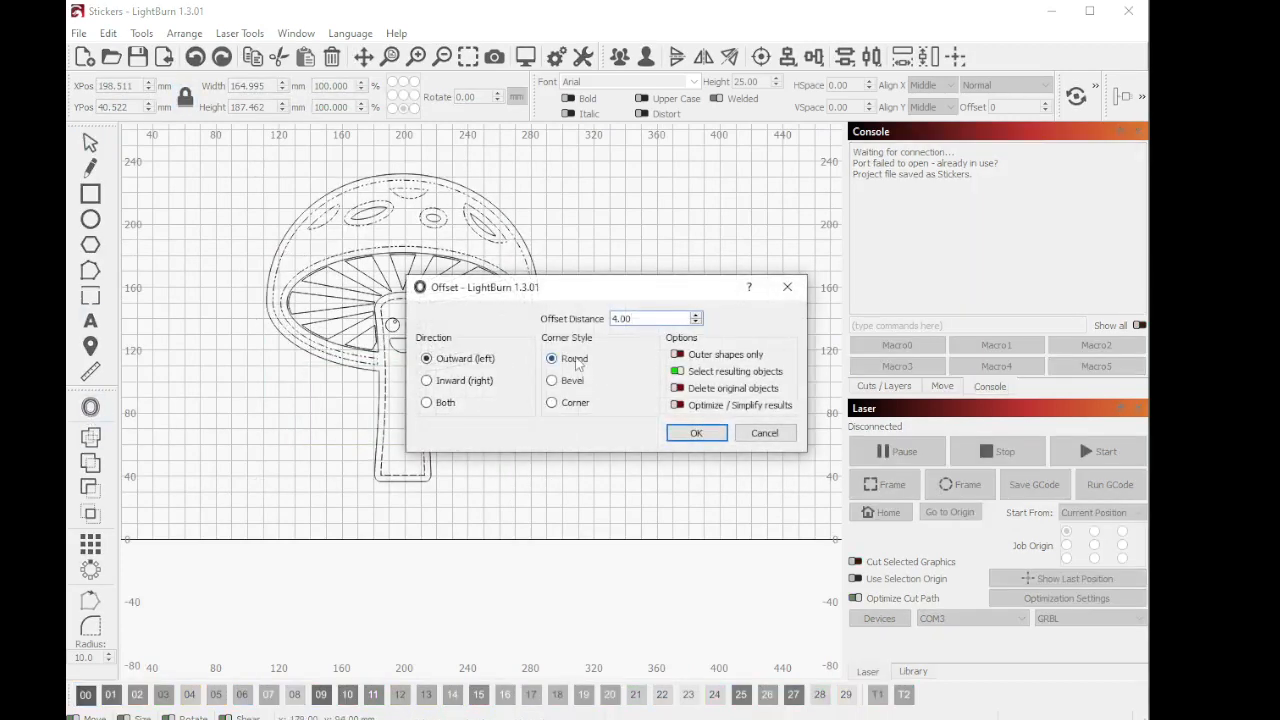
left_click(695, 433)
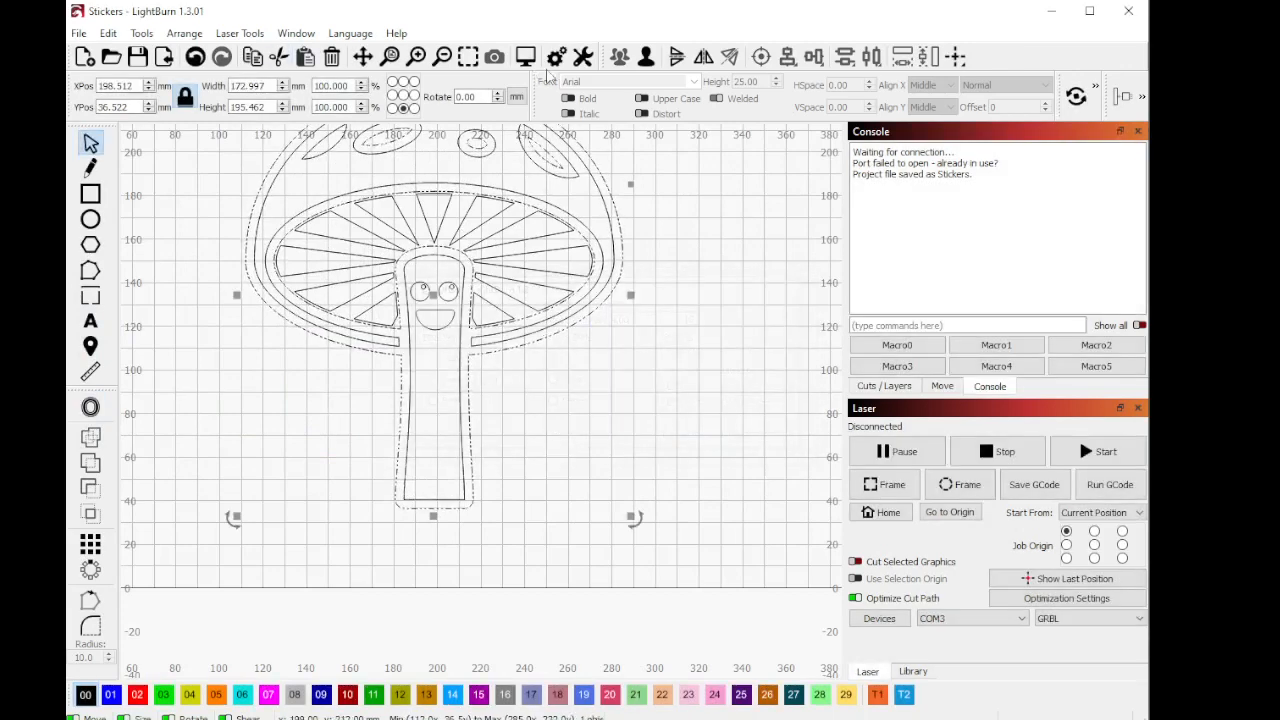
Step: Ungroup the offset mushroom artwork and delete the redundant inner ellipse that runs around the outer ends of the gills
left_click(646, 59)
left_click(311, 308)
scroll(311, 308, "up", 3)
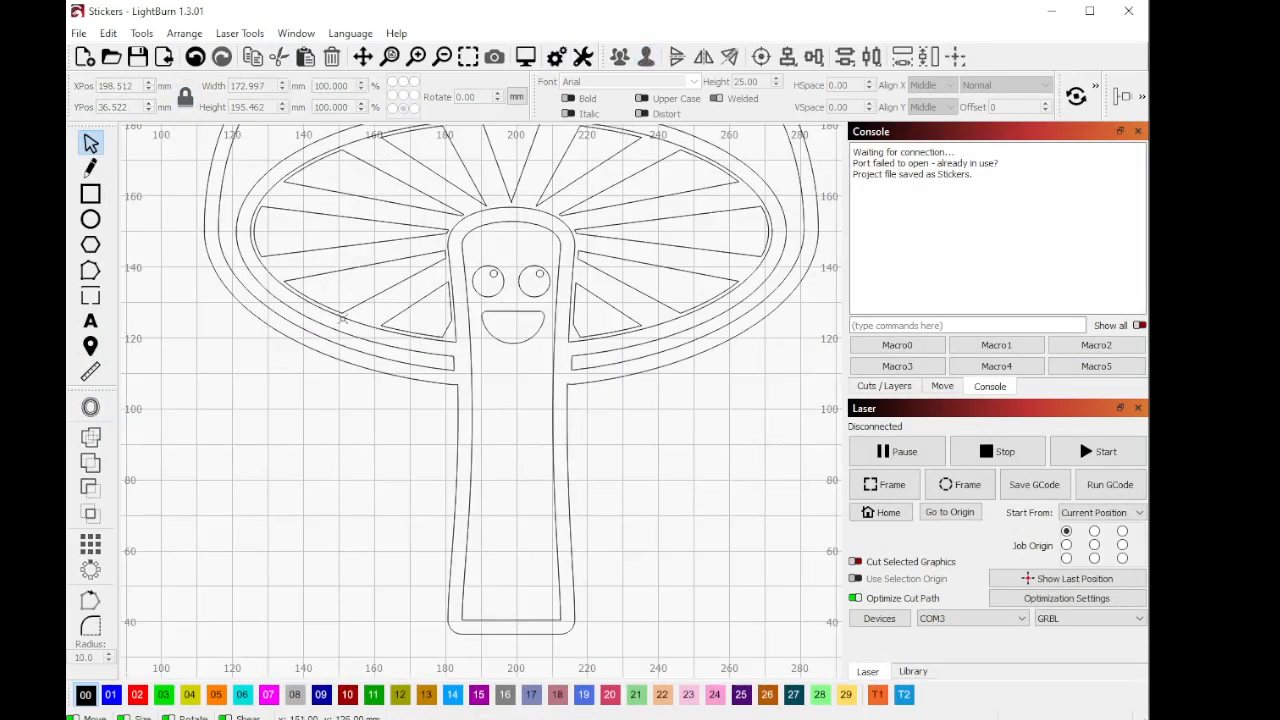
left_click(349, 319)
left_click(325, 305)
Step: Ungroup the cap shapes and delete the small inner outlines inside the large oval, small oval and slanted right-hand spots
scroll(320, 330, "down", 3)
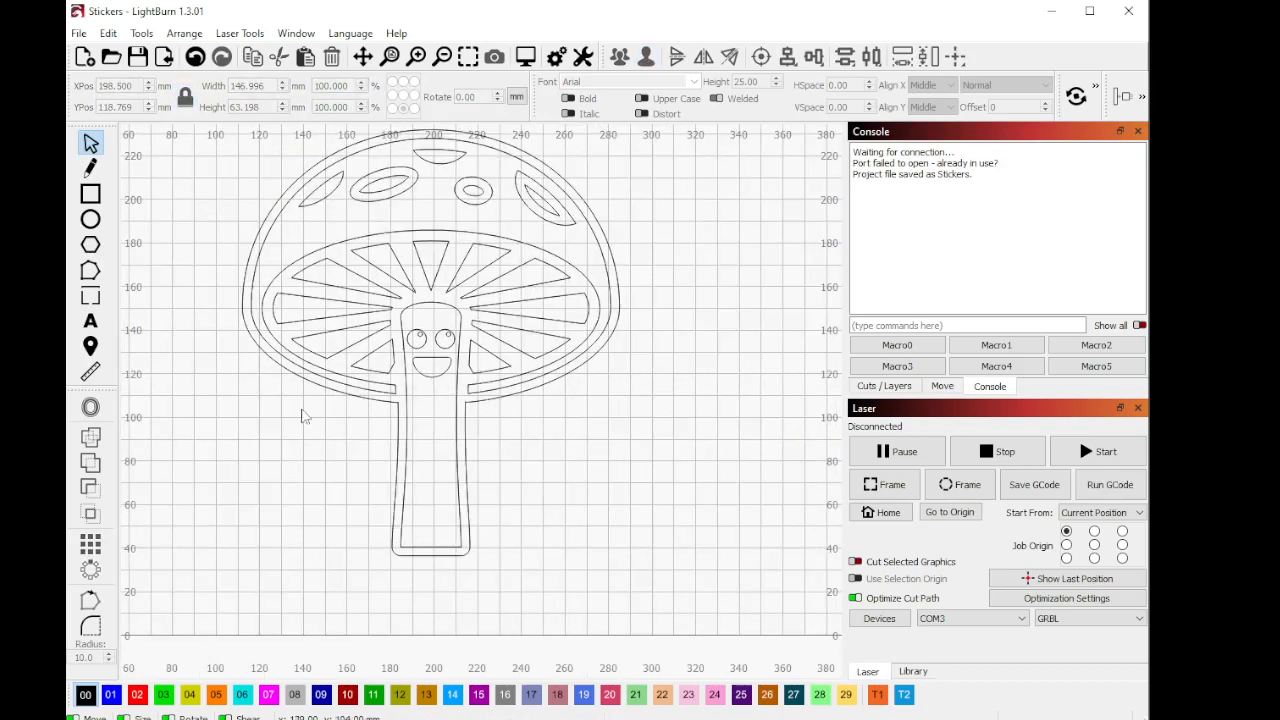
scroll(286, 396, "down", 2)
scroll(361, 255, "up", 2)
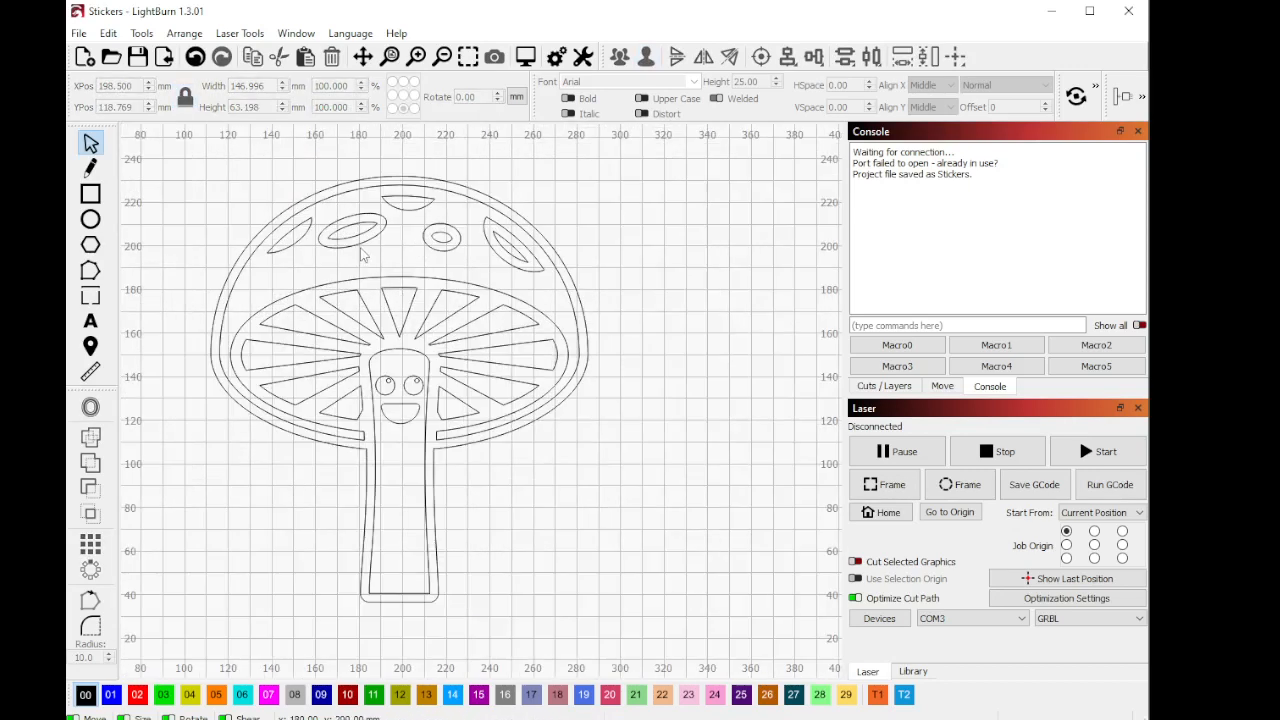
left_click(363, 256)
scroll(363, 225, "up", 2)
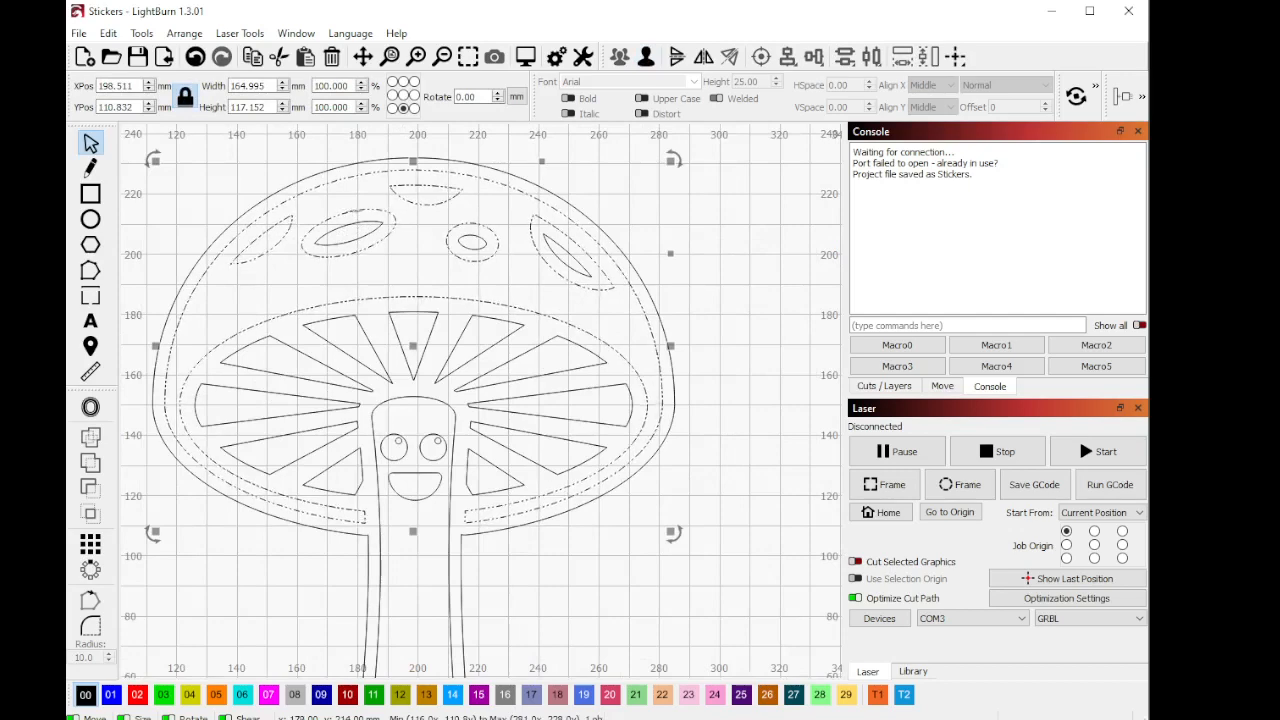
left_click(361, 223)
key("Delete")
left_click(478, 236)
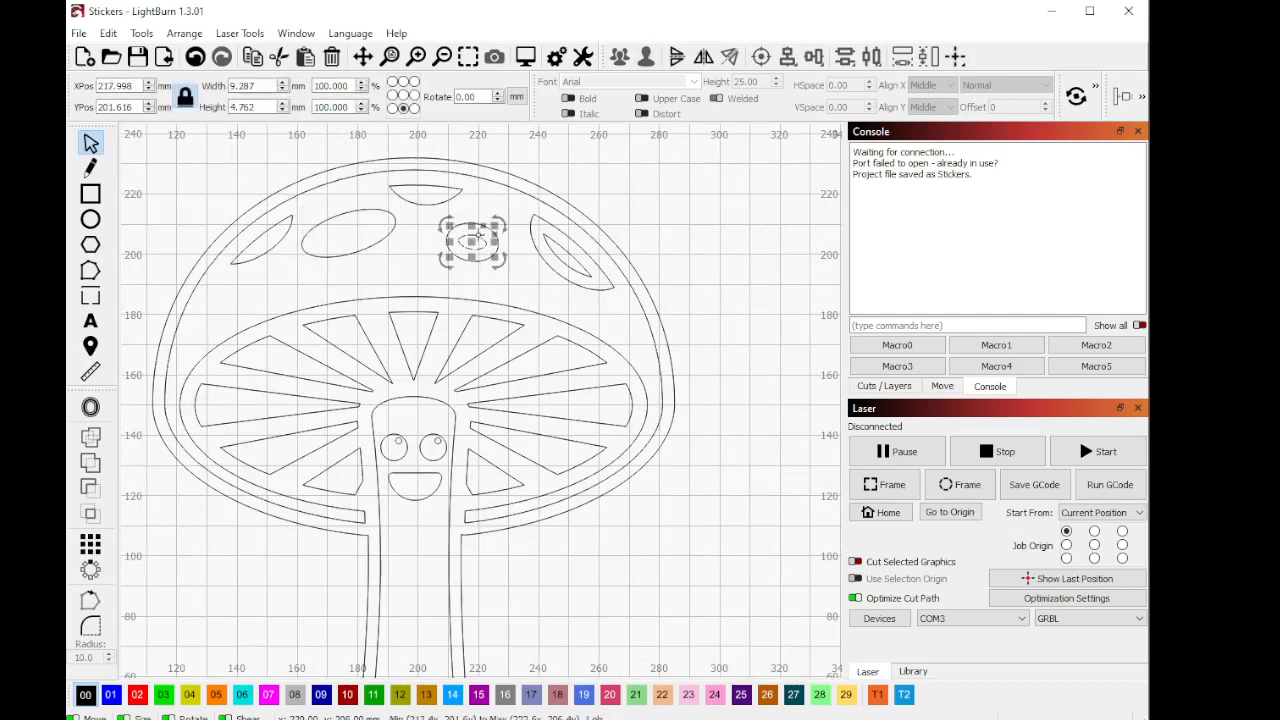
key("Delete")
scroll(522, 279, "down", 3)
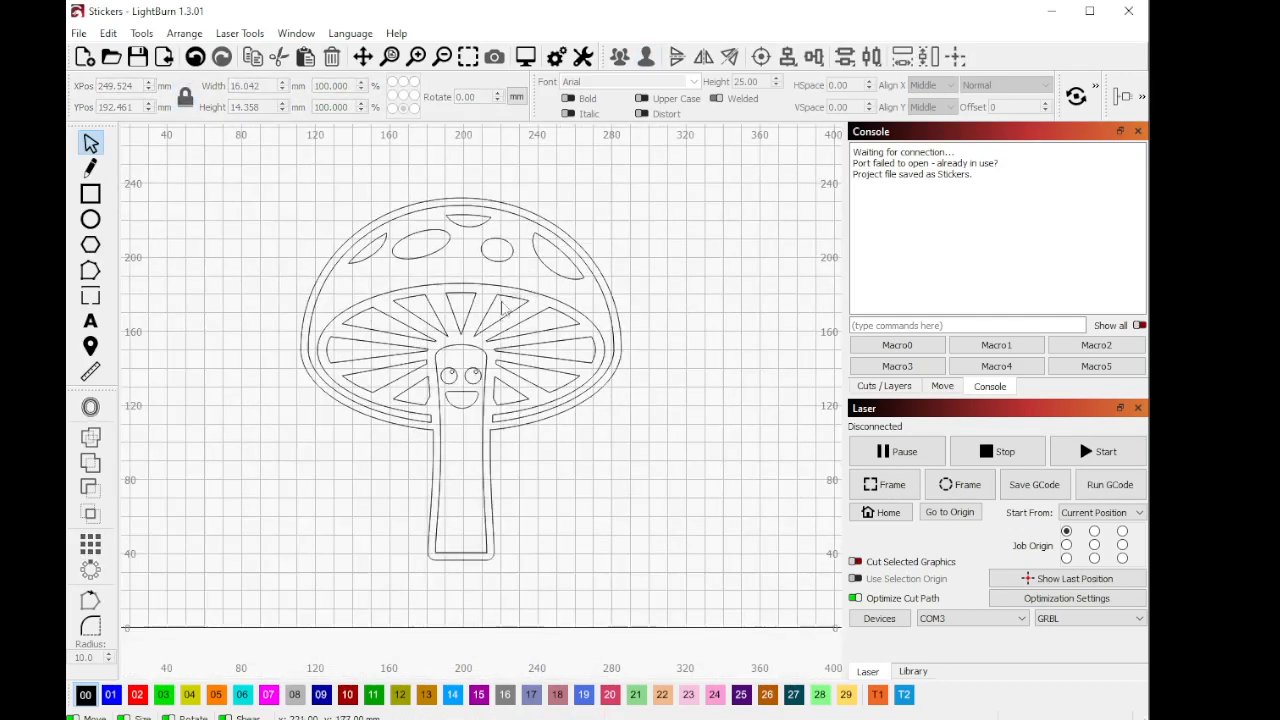
Step: Select the whole mushroom and assign it to the blue fill layer 01
left_click_drag(602, 512, 330, 282)
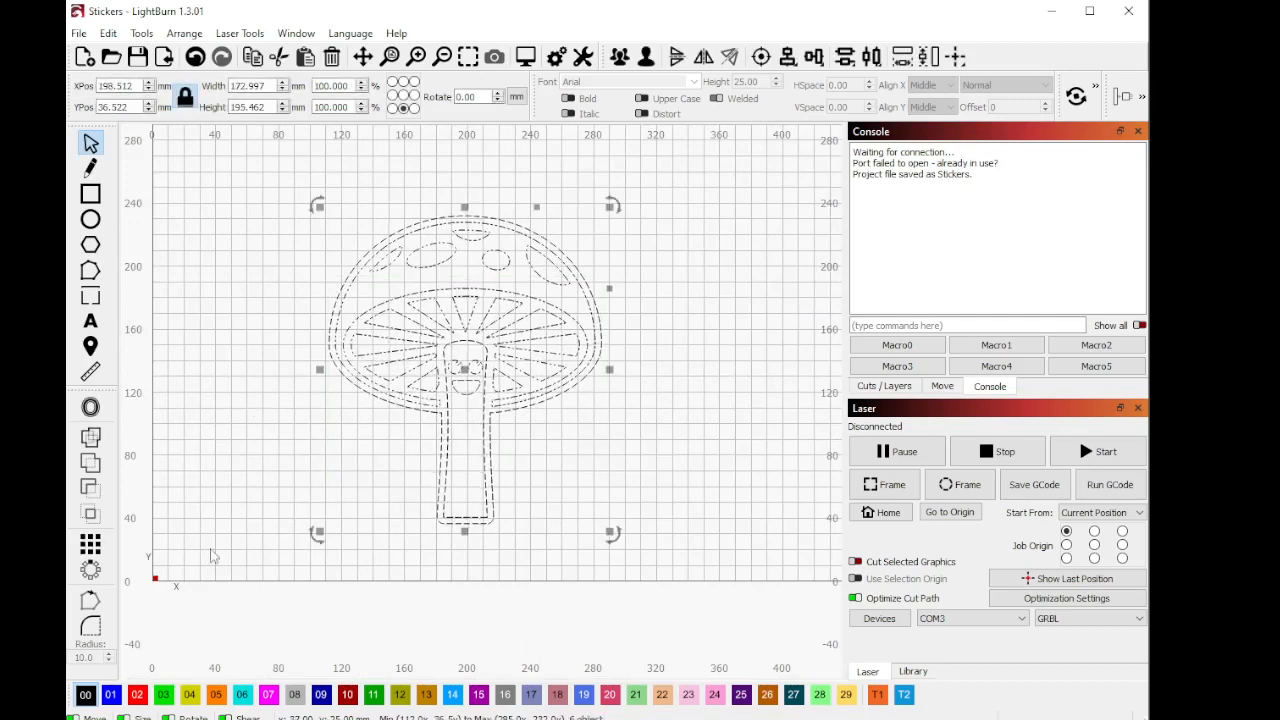
left_click(111, 694)
left_click(281, 487)
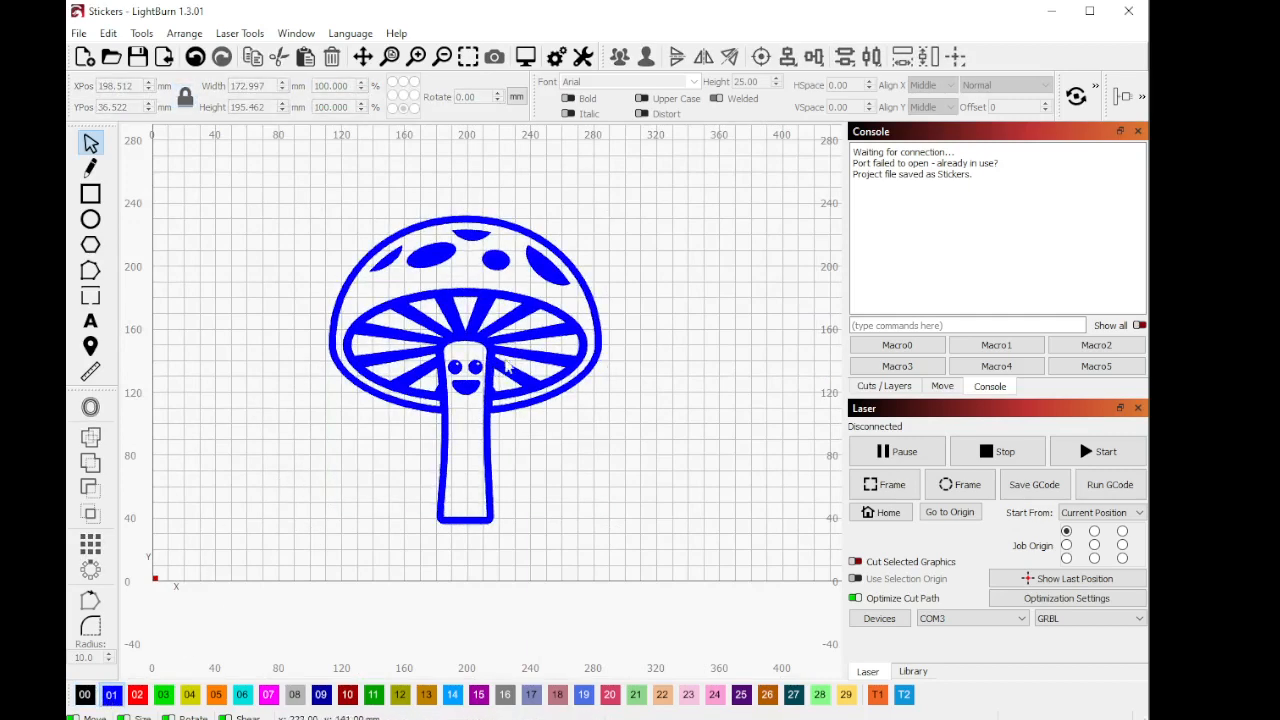
Step: Examine the filled mushroom's cap, gills, face and stem, and compare it with the other mushroom and cactus stickers above the work area
scroll(535, 270, "up", 2)
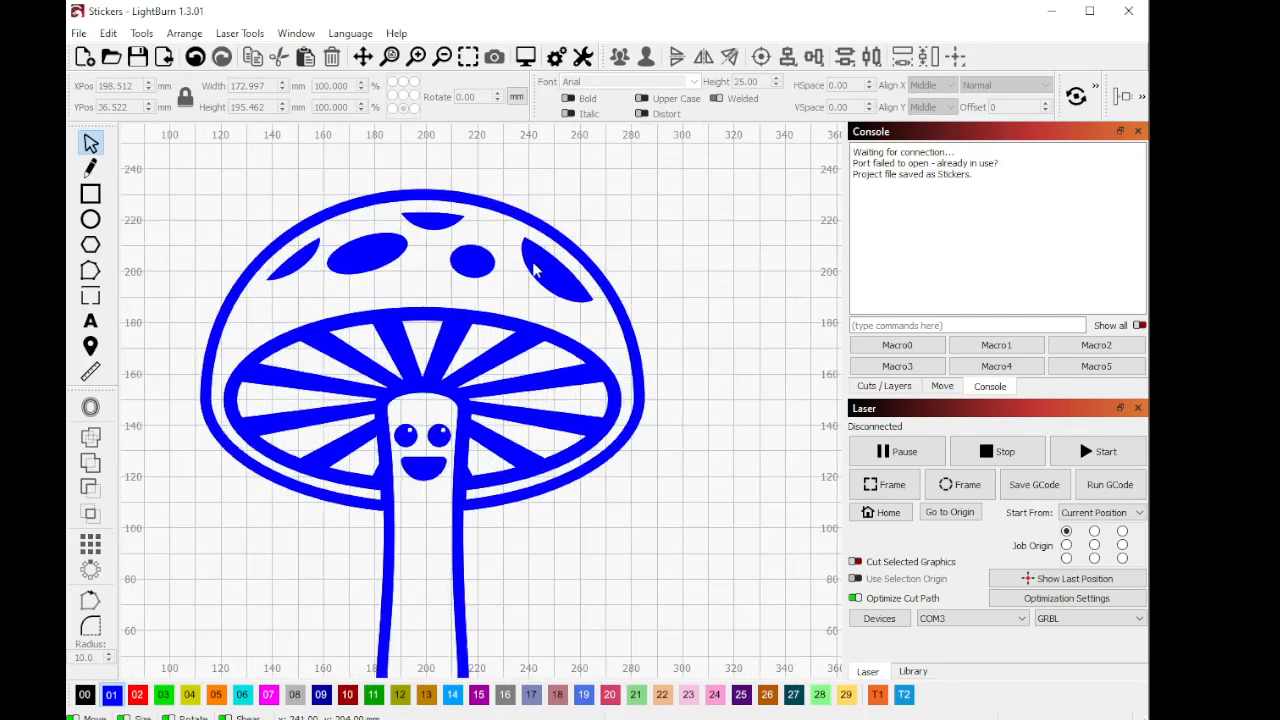
scroll(478, 250, "down", 3)
scroll(434, 400, "up", 3)
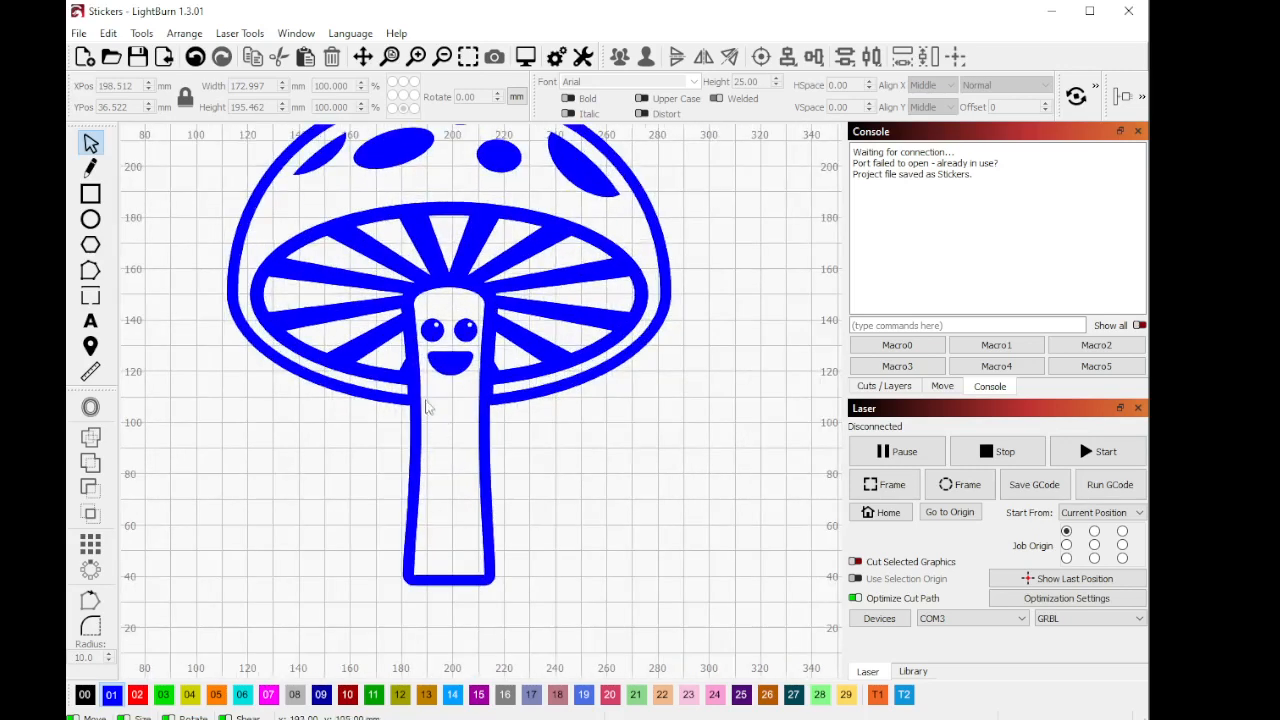
scroll(227, 366, "down", 3)
scroll(230, 255, "up", 2)
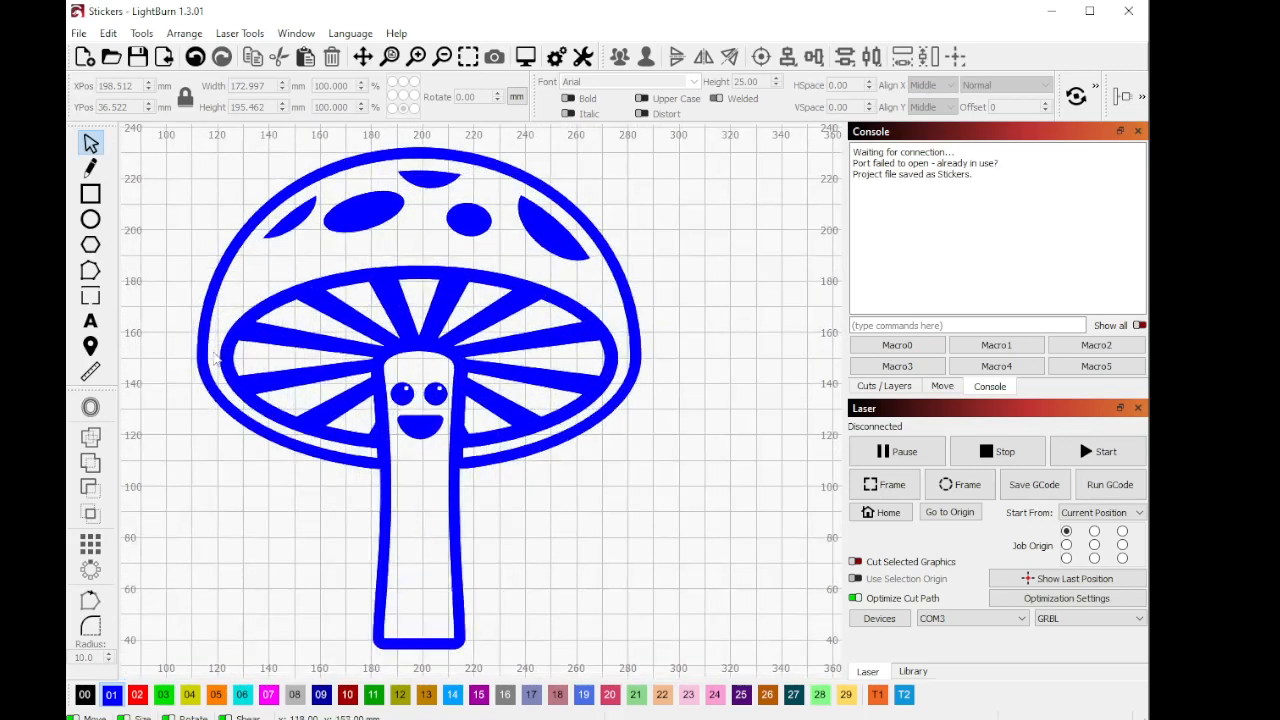
scroll(232, 327, "down", 1)
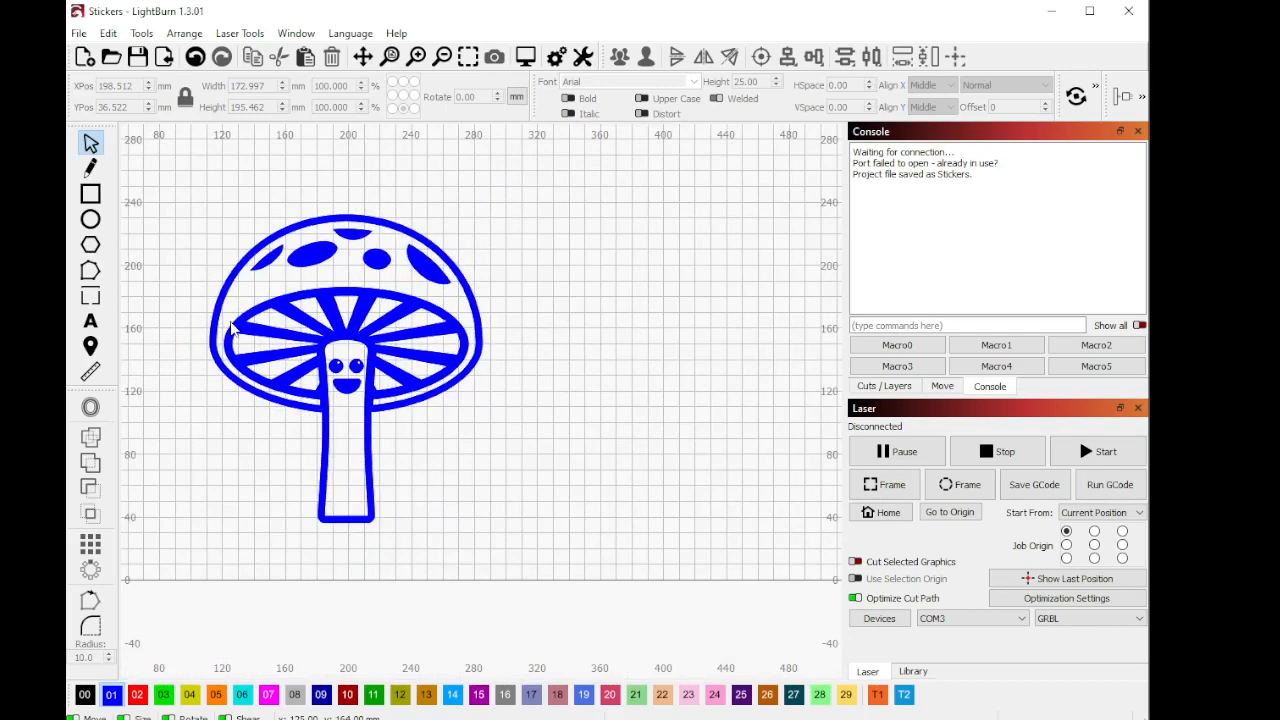
scroll(358, 503, "down", 3)
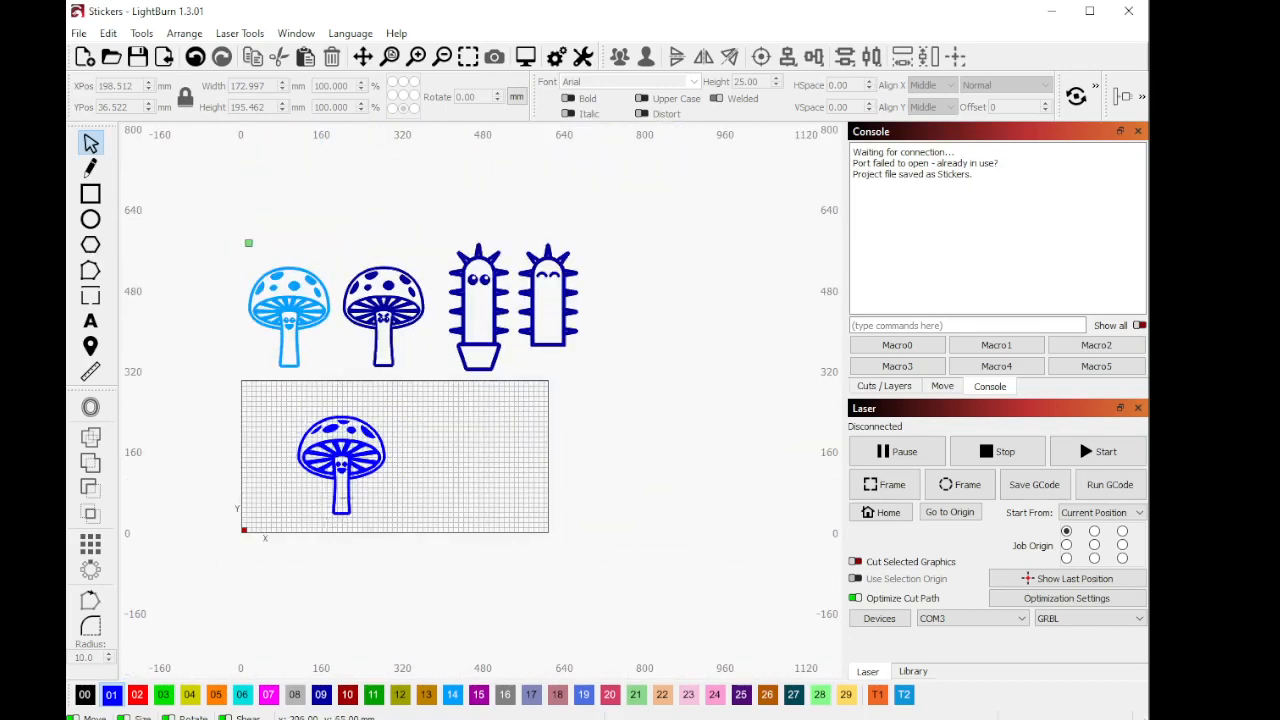
scroll(575, 290, "up", 2)
scroll(500, 390, "up", 1)
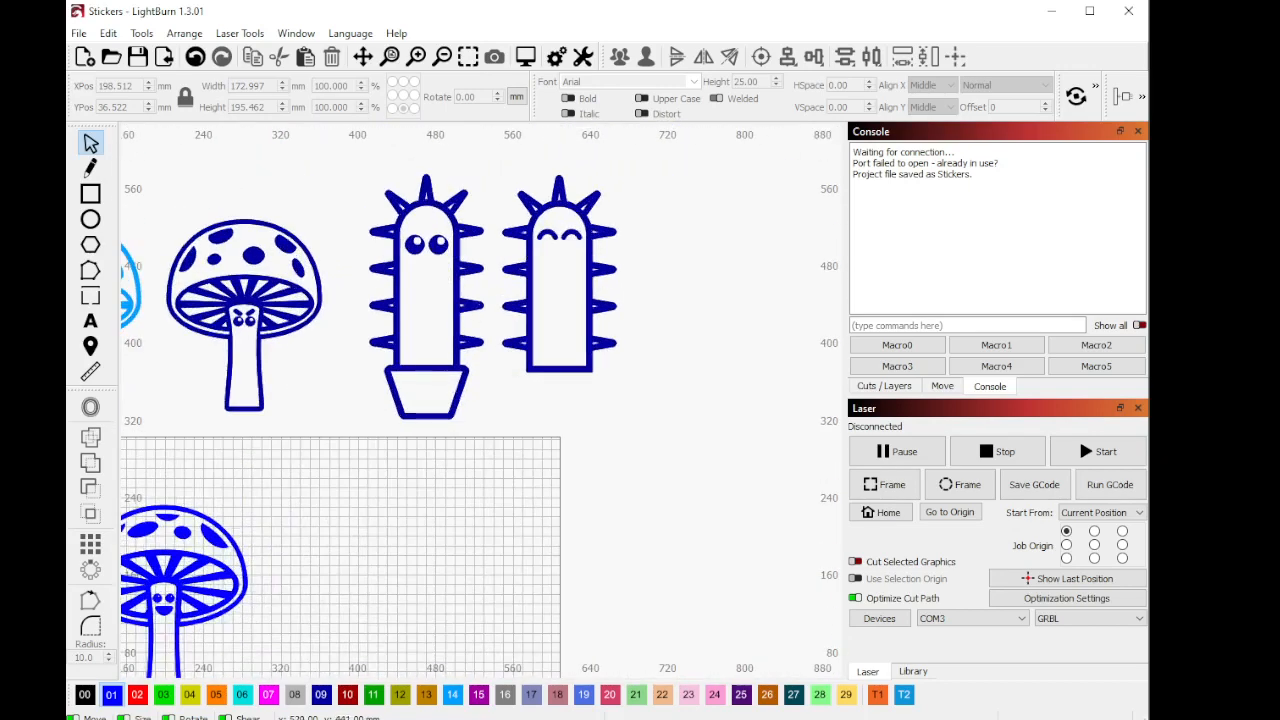
scroll(519, 345, "down", 1)
scroll(203, 563, "up", 2)
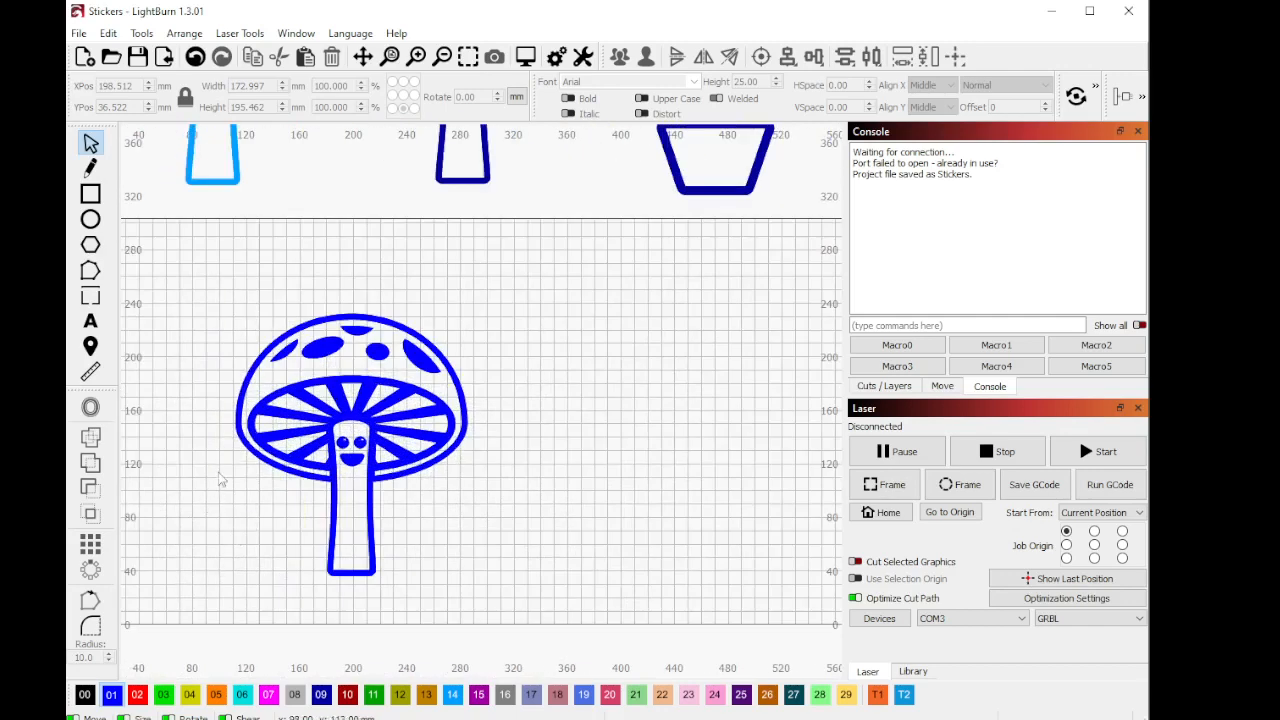
scroll(602, 456, "down", 1)
scroll(408, 516, "up", 2)
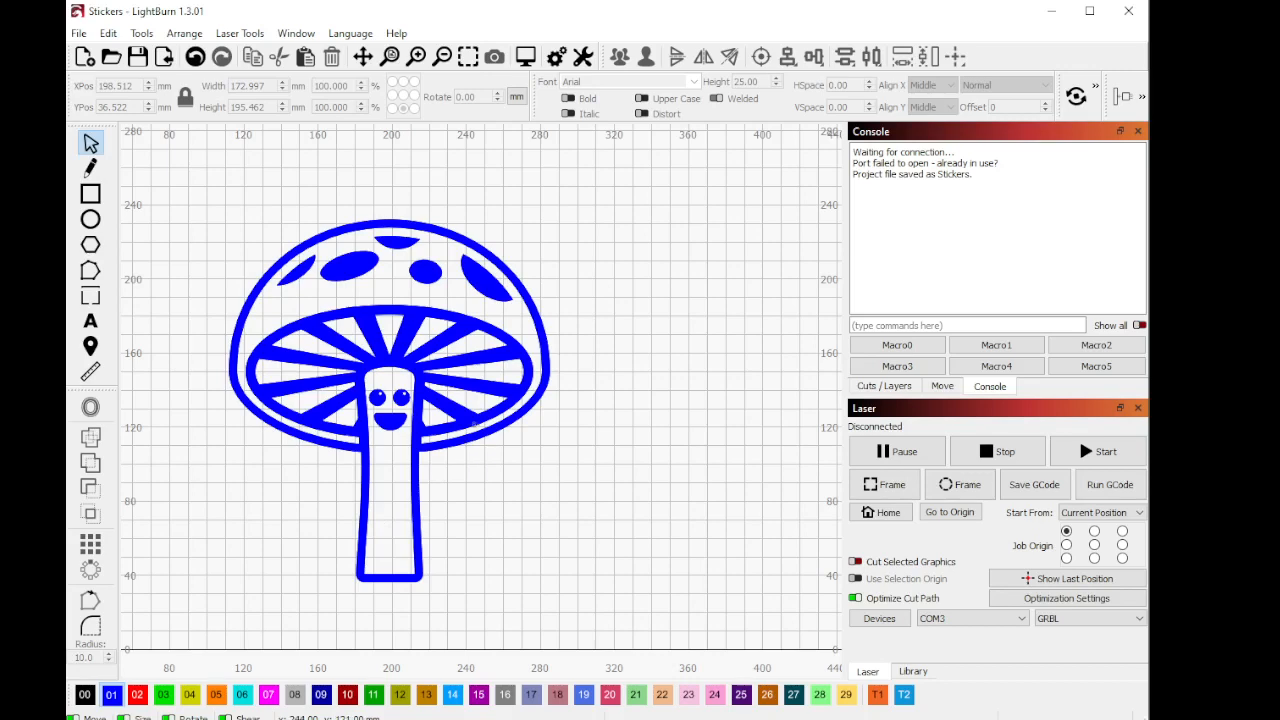
scroll(280, 465, "down", 1)
scroll(320, 478, "up", 2)
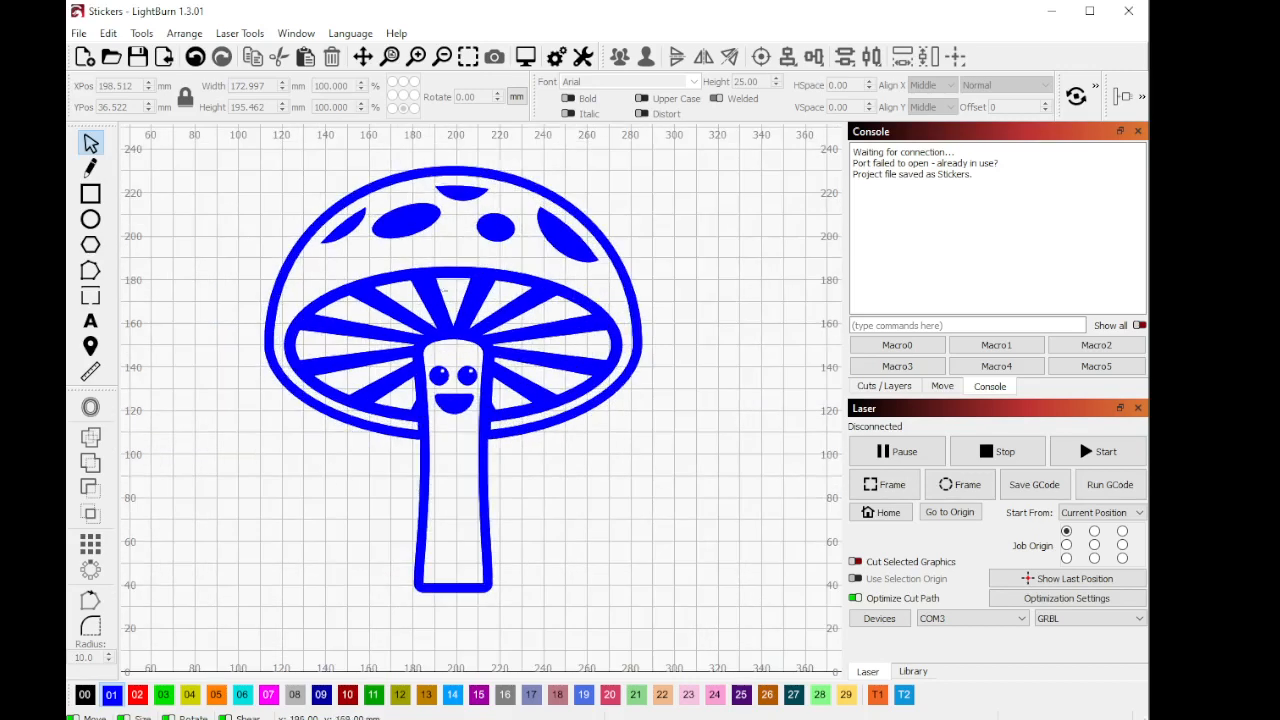
scroll(328, 444, "down", 1)
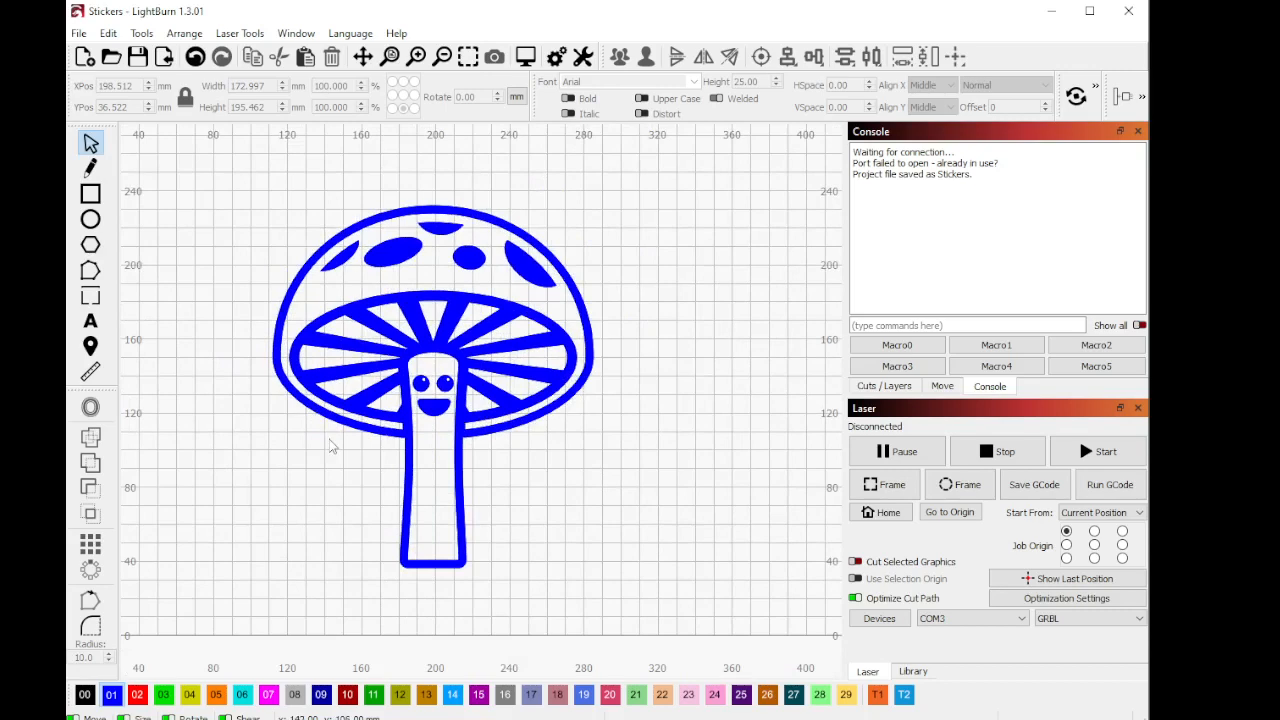